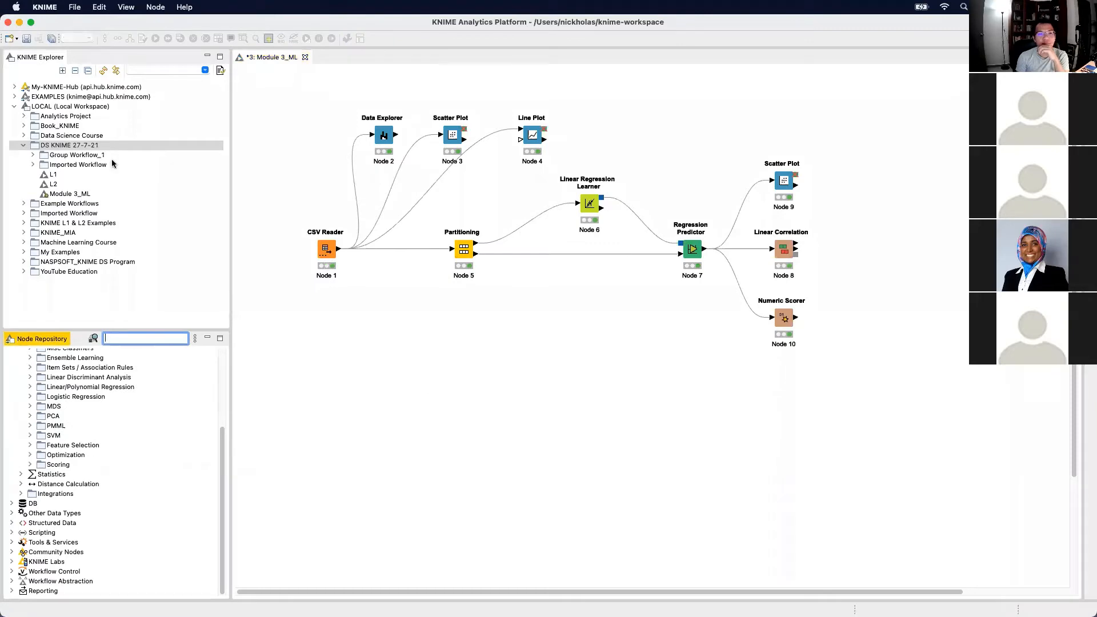
Close the linear regression result view and the CSV Reader file table that are open behind the workflow window
{"action": "left_click", "coordinate": [19, 22]}
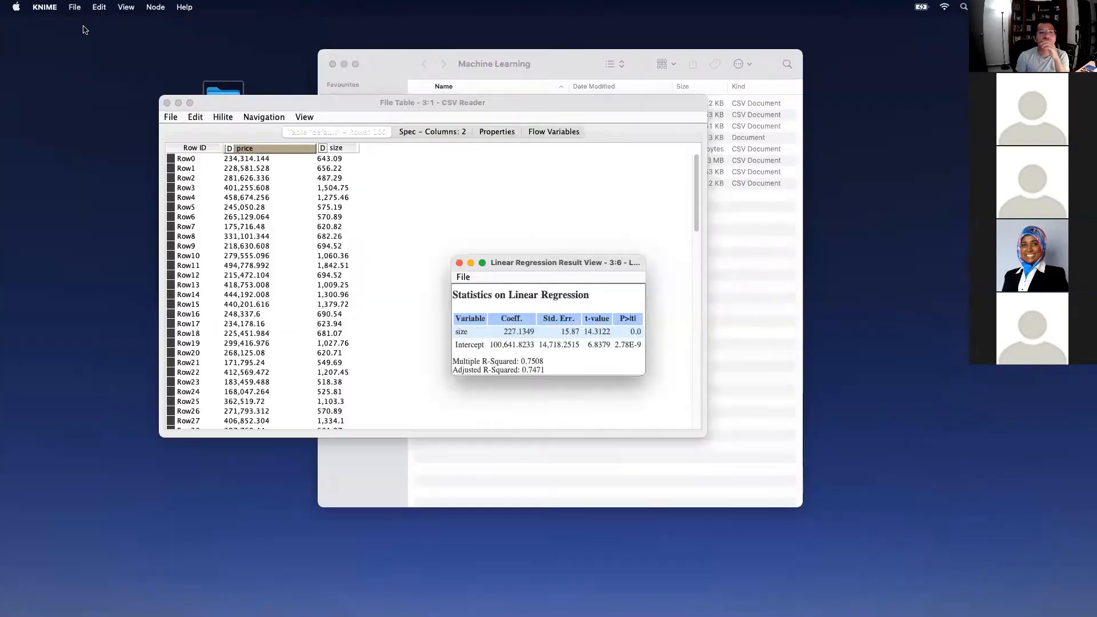
{"action": "left_click", "coordinate": [459, 263]}
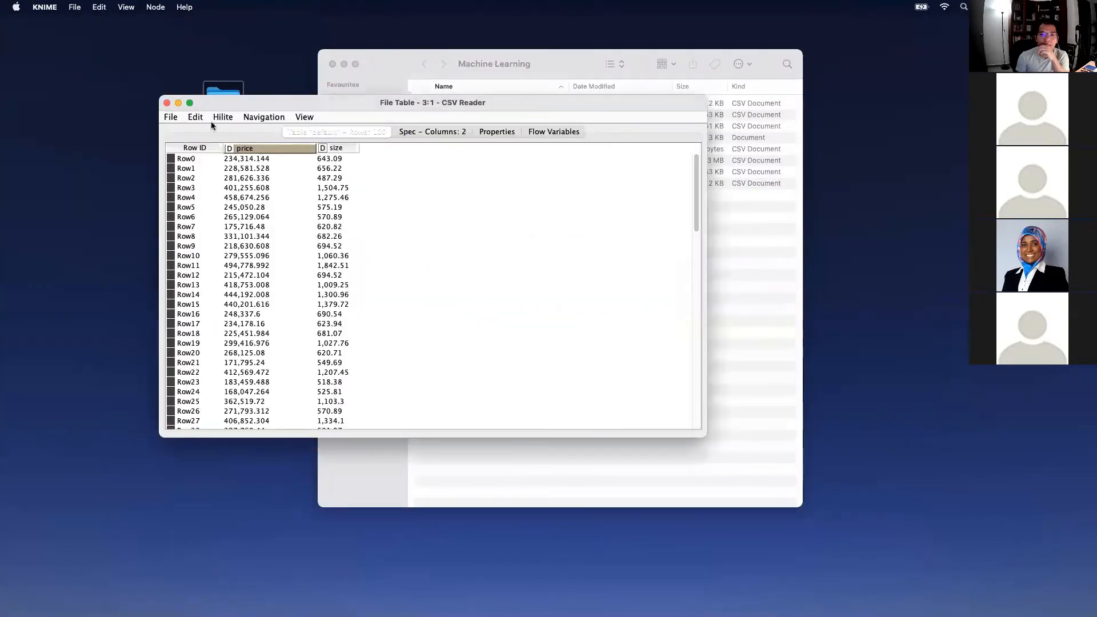
{"action": "left_click", "coordinate": [167, 103]}
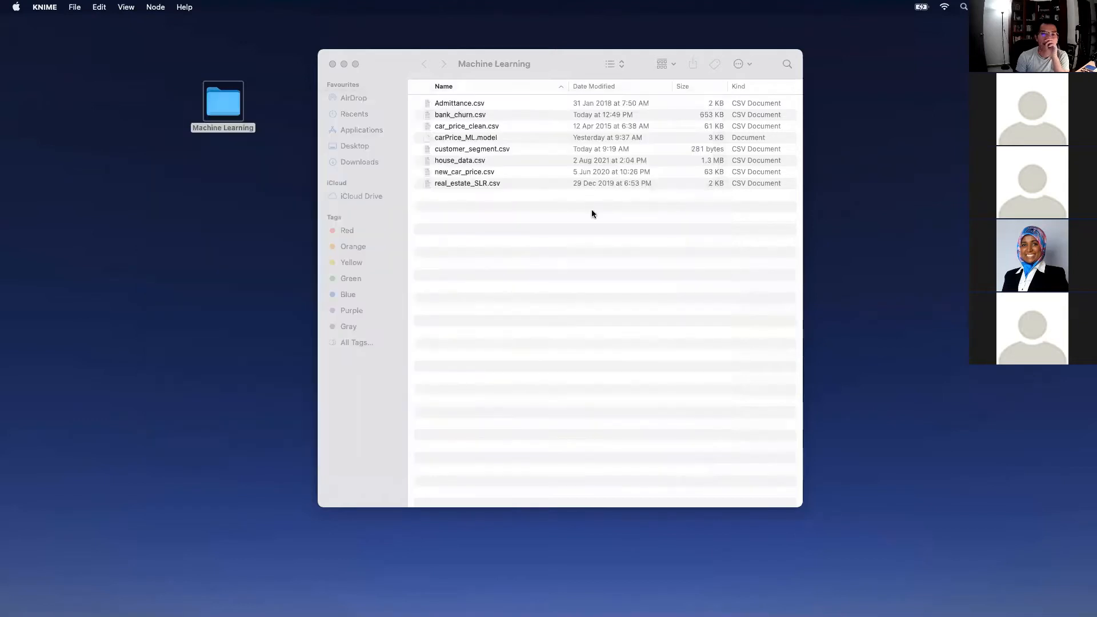
Locate car_price_clean.csv in Finder's Machine Learning folder and switch back to the KNIME workflow
{"action": "left_click", "coordinate": [621, 265]}
{"action": "left_click", "coordinate": [496, 126]}
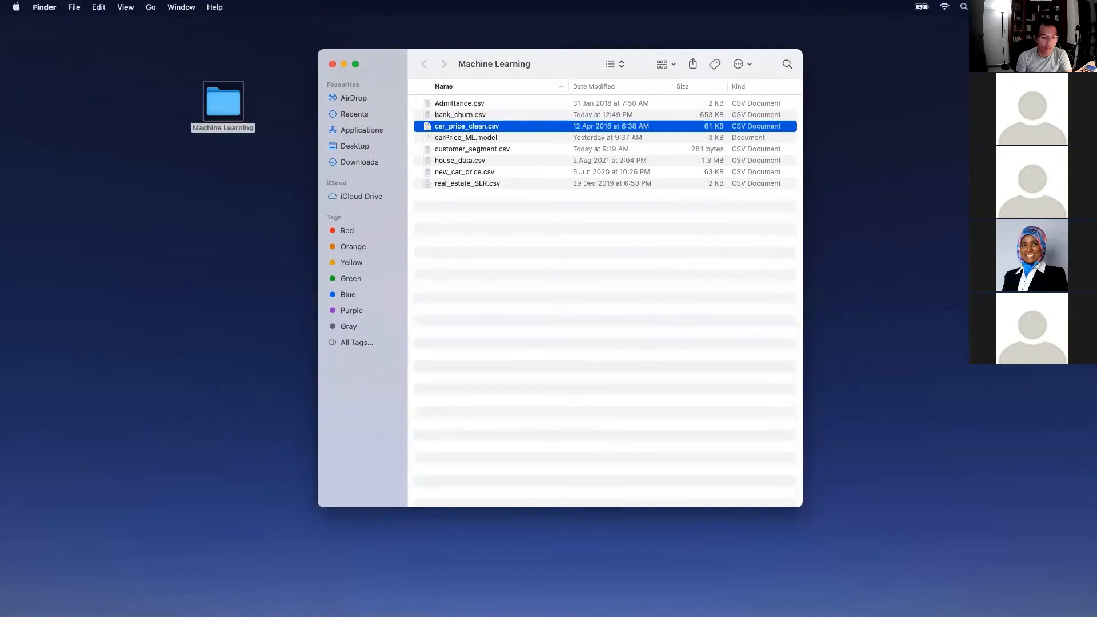
{"action": "key", "text": "ctrl+Right"}
{"action": "left_click", "coordinate": [419, 408]}
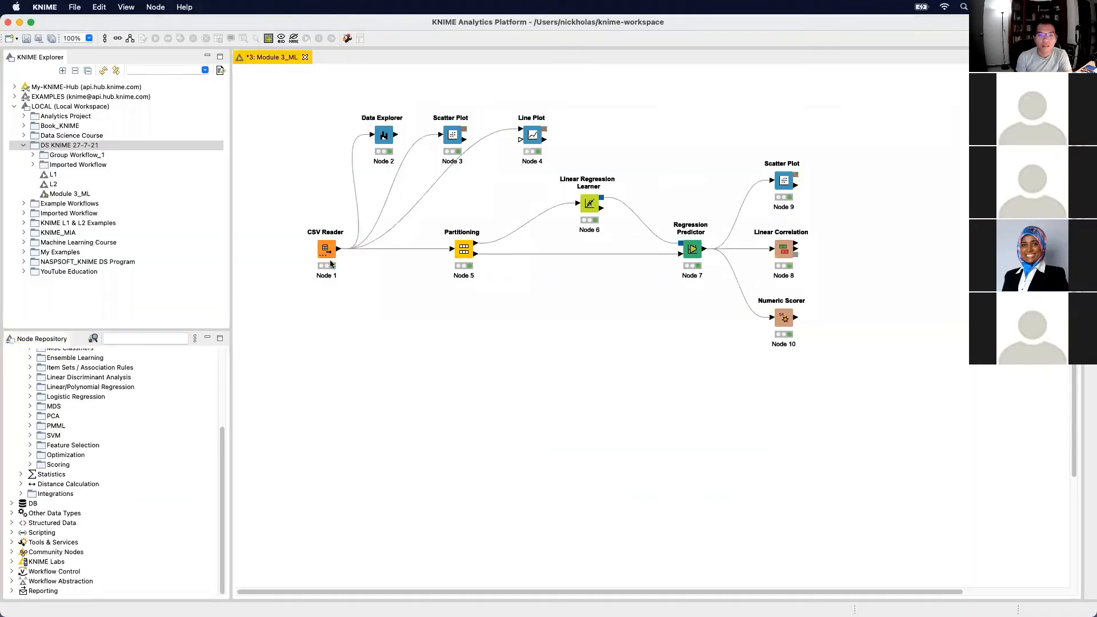
Duplicate the CSV Reader node and place the copy well below the original, aligned with it
{"action": "left_click", "coordinate": [327, 263]}
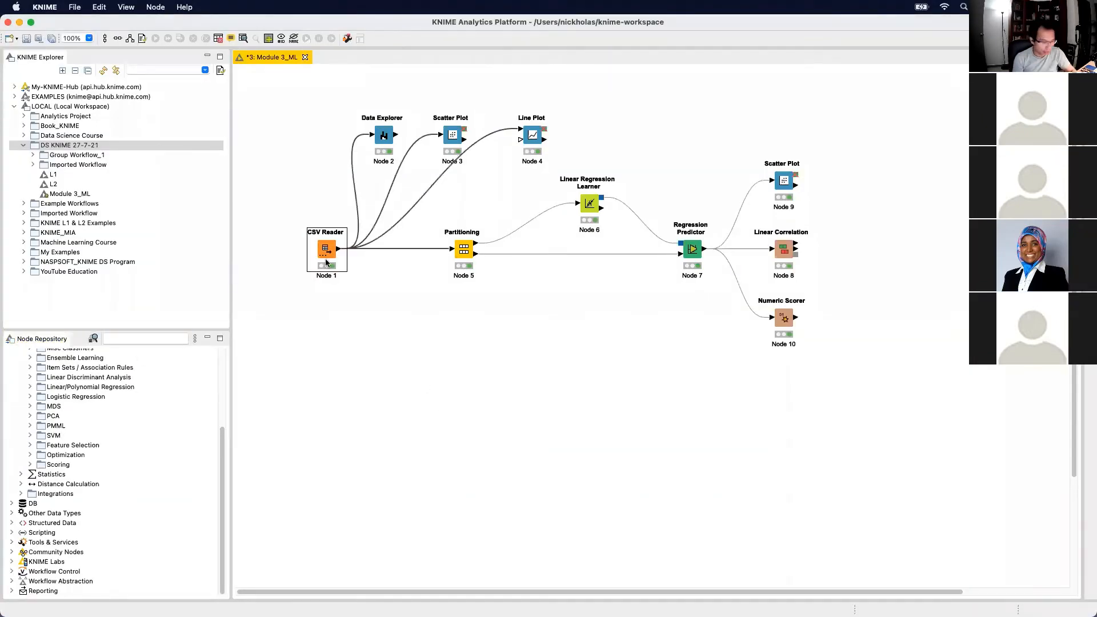
{"action": "key", "text": "super+c"}
{"action": "key", "text": "super+v"}
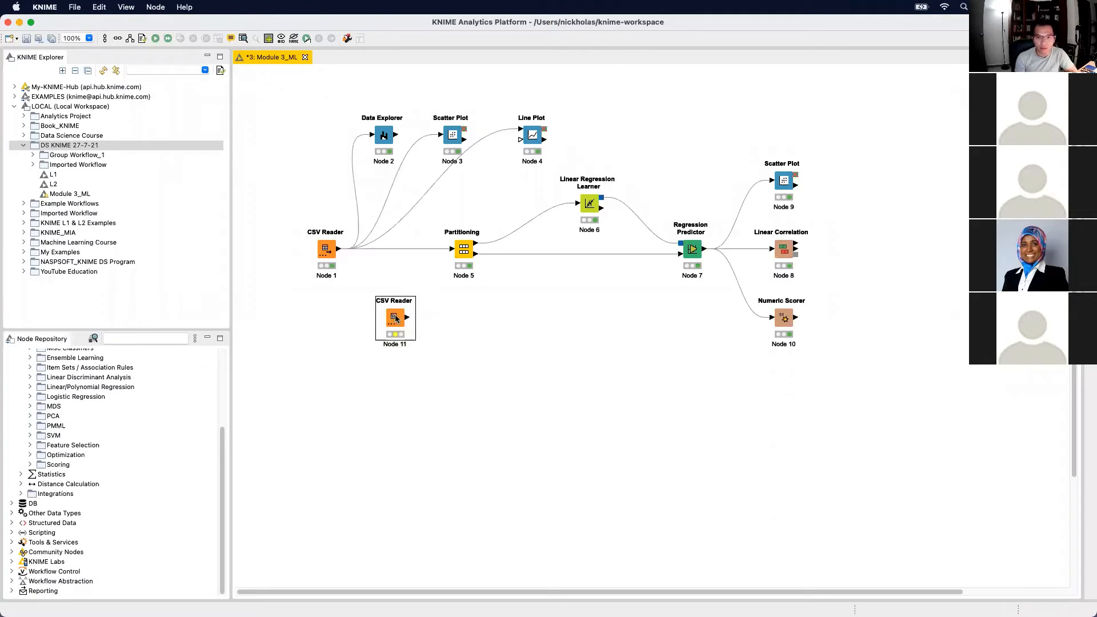
{"action": "left_click_drag", "start_coordinate": [335, 434], "coordinate": [321, 434]}
{"action": "left_click", "coordinate": [420, 441]}
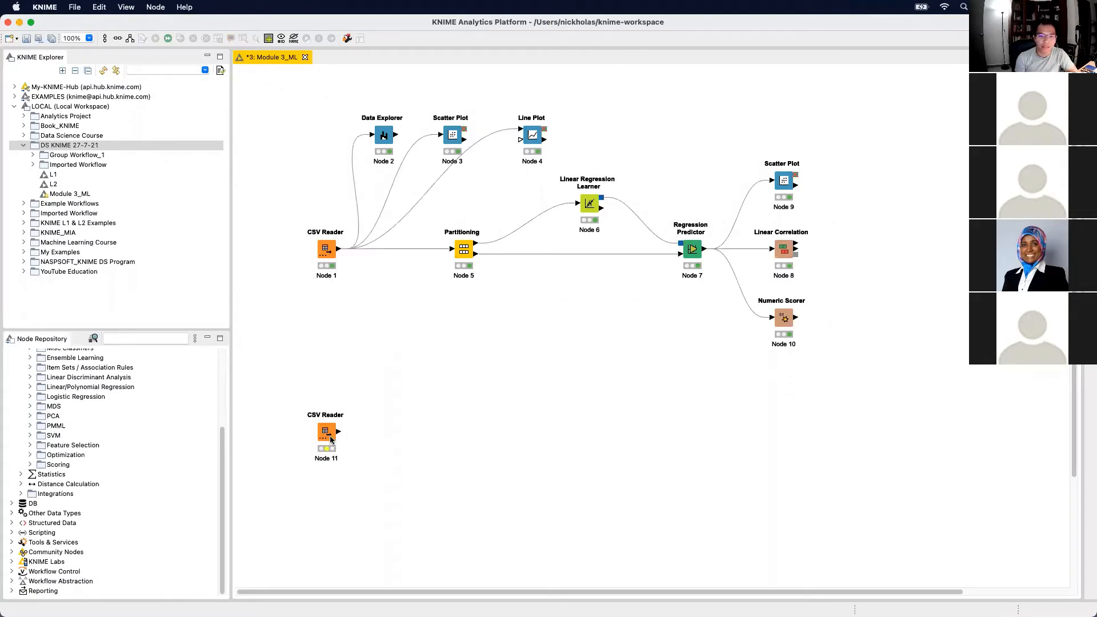
Set the duplicated CSV Reader to read car_price_clean.csv from the Machine Learning folder and look through the previewed columns
{"action": "left_click", "coordinate": [328, 433]}
{"action": "double_click", "coordinate": [328, 436]}
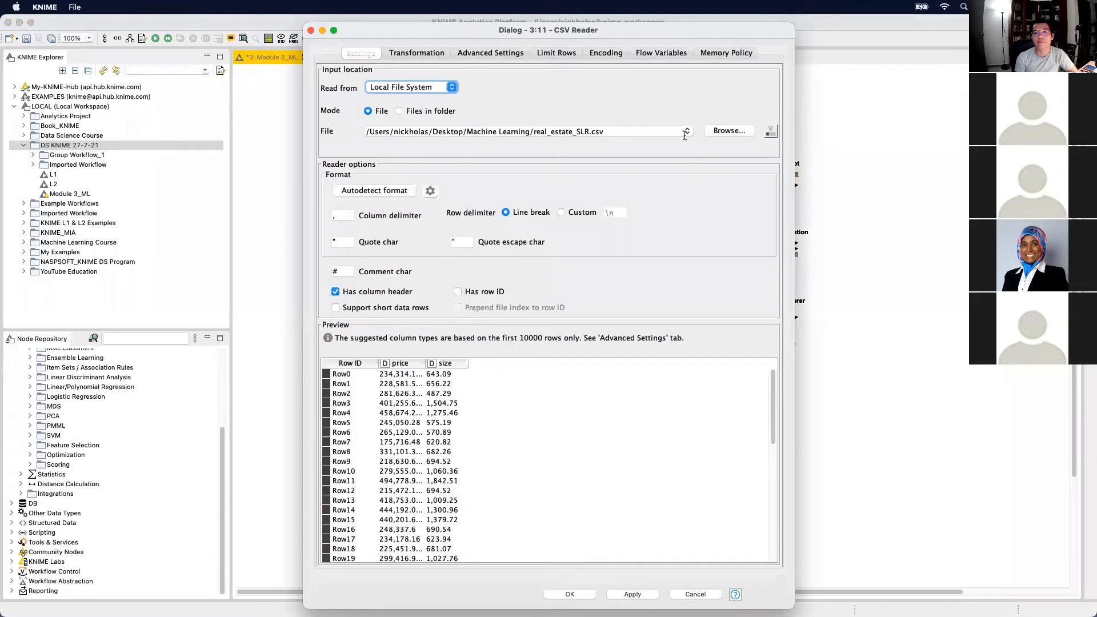
{"action": "left_click", "coordinate": [721, 132]}
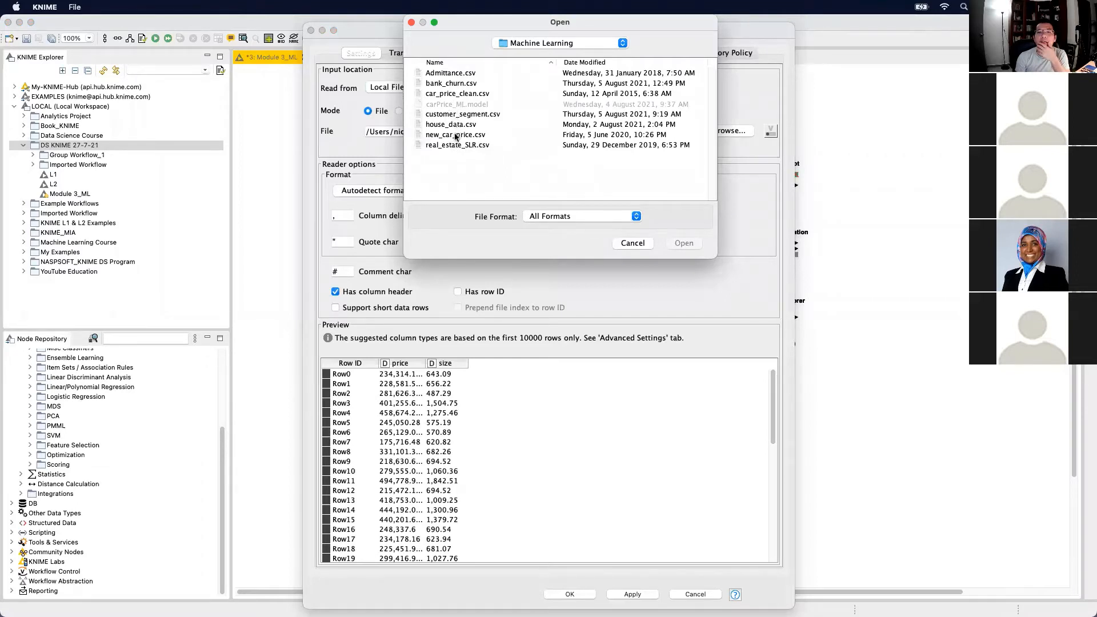
{"action": "double_click", "coordinate": [462, 96]}
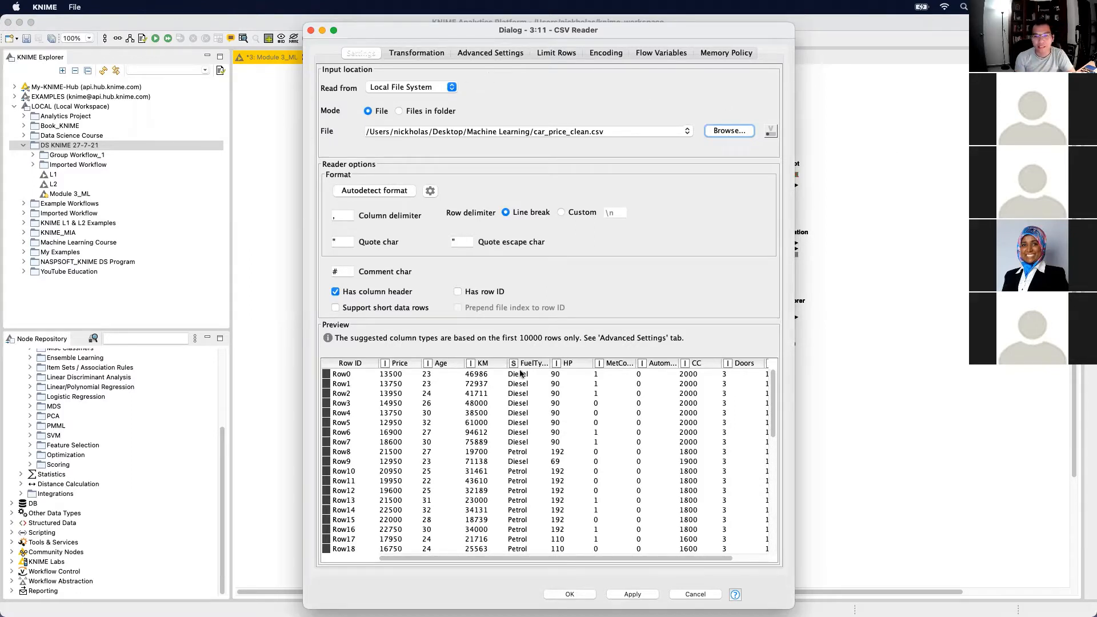
{"action": "left_click_drag", "start_coordinate": [604, 563], "coordinate": [694, 565]}
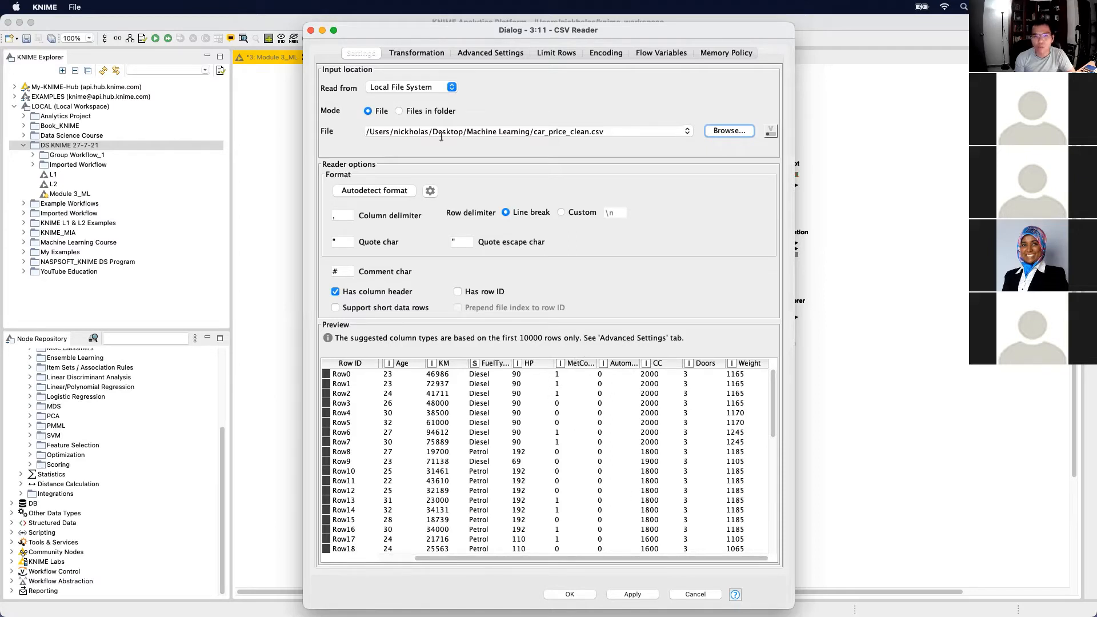
Change the MetColor, Automatic and Doors column types to String in the duplicated CSV Reader, apply the settings and execute the node
{"action": "left_click", "coordinate": [441, 55]}
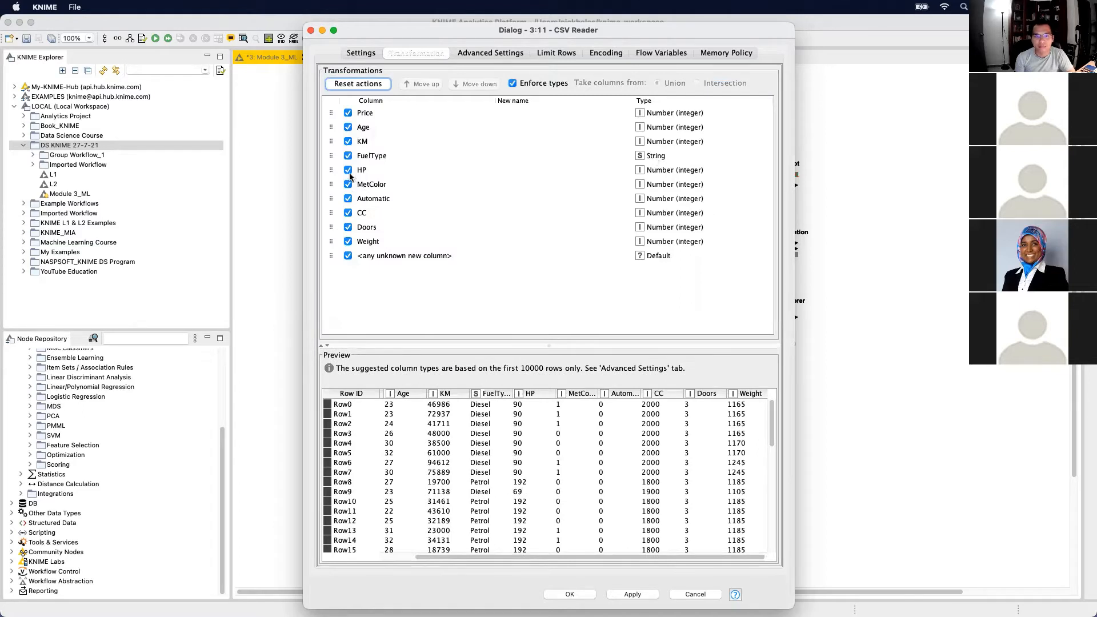
{"action": "left_click", "coordinate": [667, 191]}
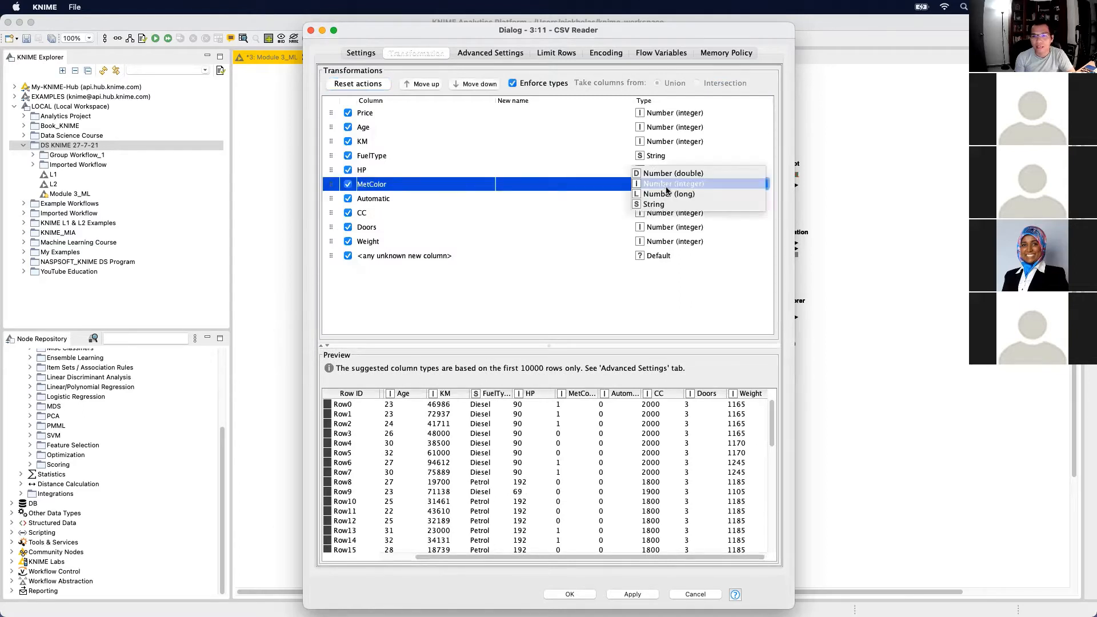
{"action": "left_click", "coordinate": [669, 205]}
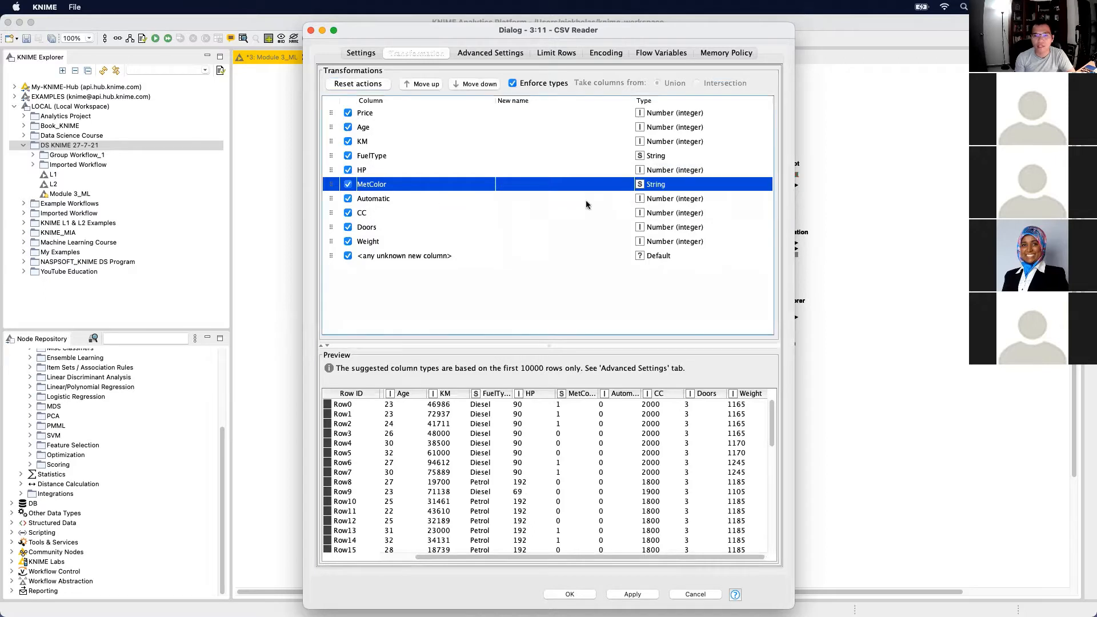
{"action": "left_click", "coordinate": [658, 200]}
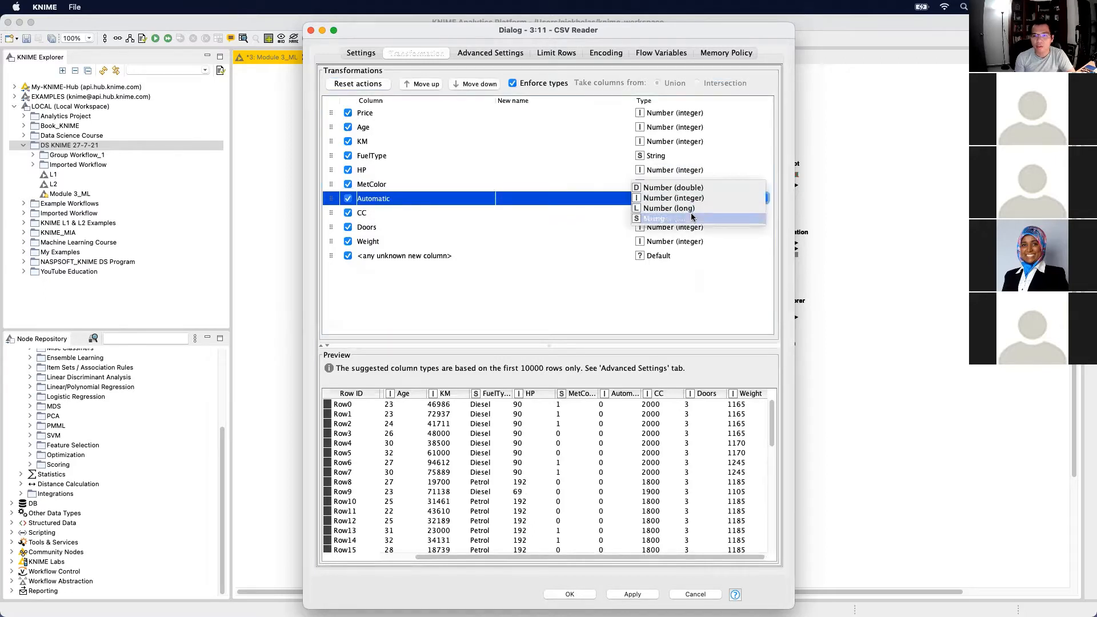
{"action": "left_click", "coordinate": [691, 213]}
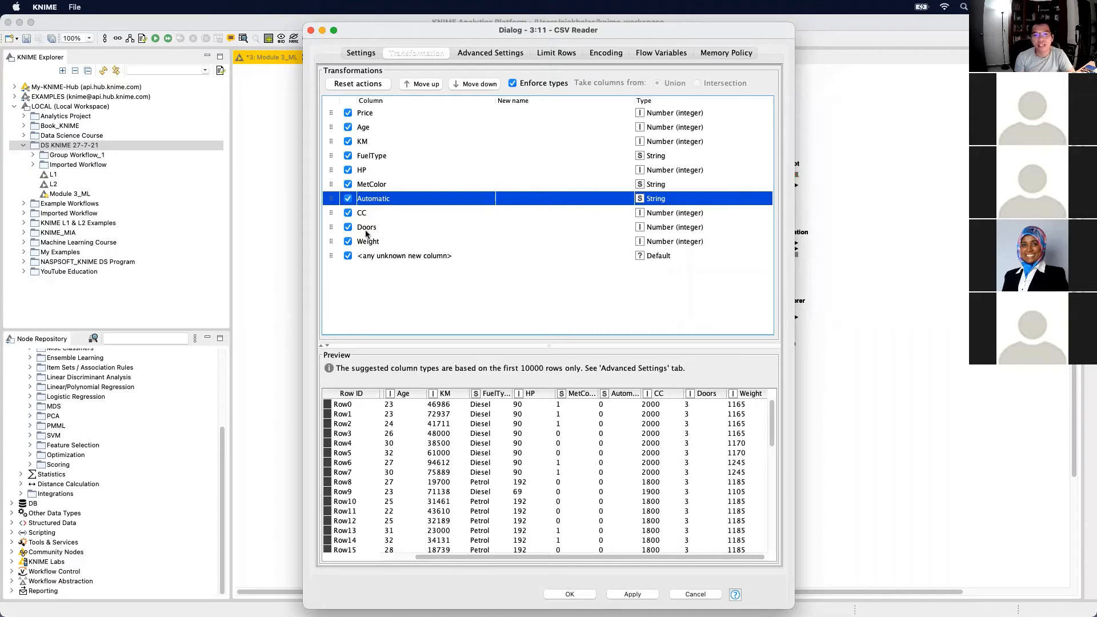
{"action": "left_click", "coordinate": [680, 227]}
{"action": "left_click", "coordinate": [680, 227]}
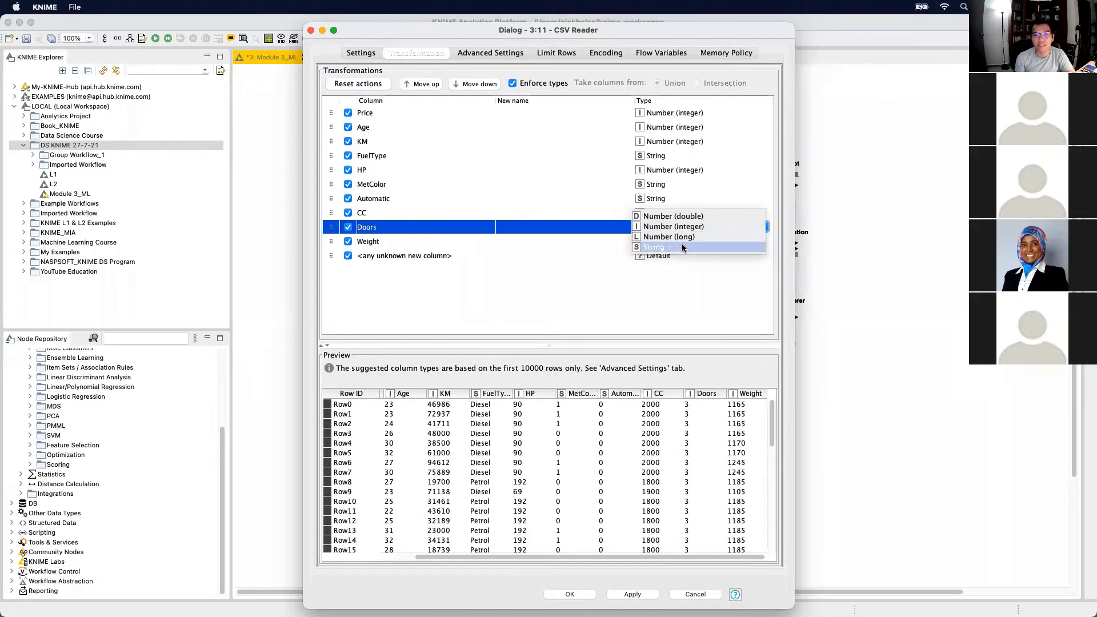
{"action": "left_click", "coordinate": [685, 245]}
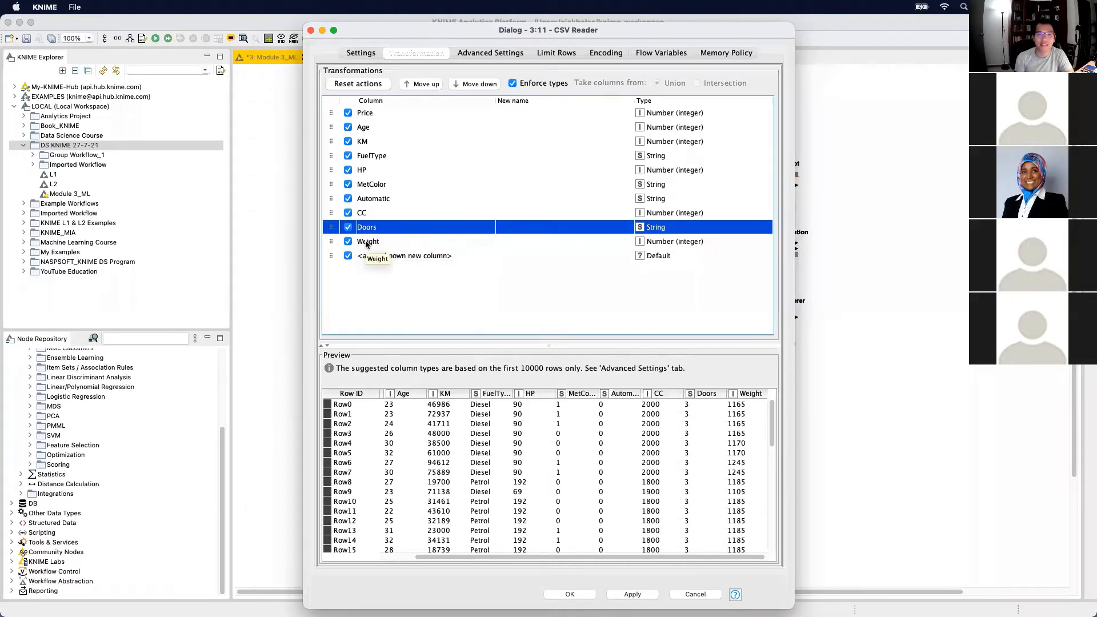
{"action": "left_click", "coordinate": [640, 595]}
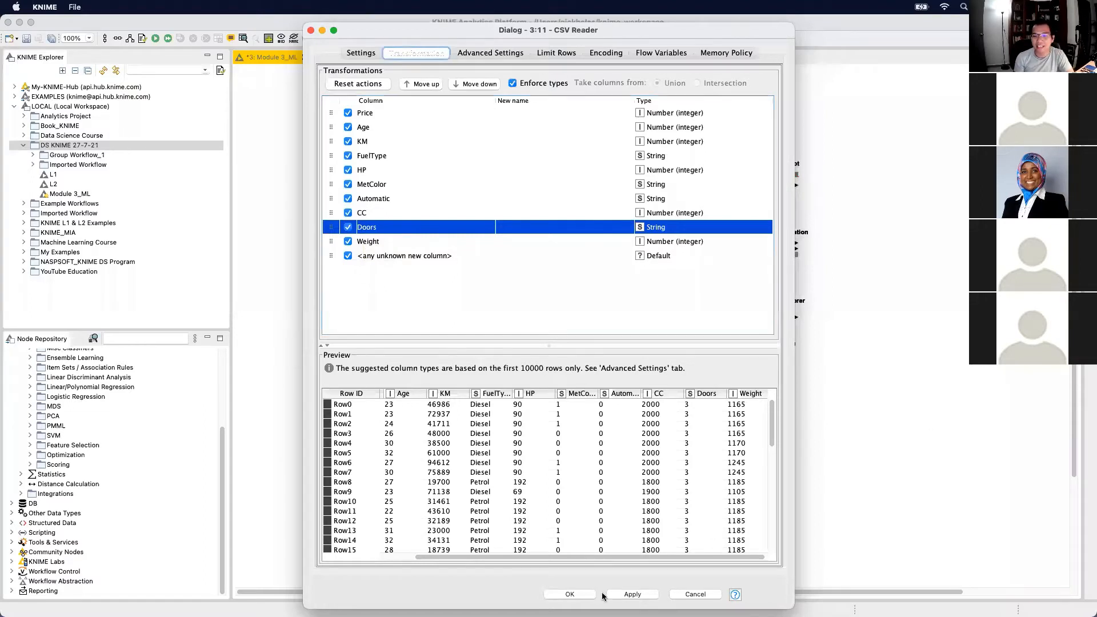
{"action": "left_click", "coordinate": [583, 595]}
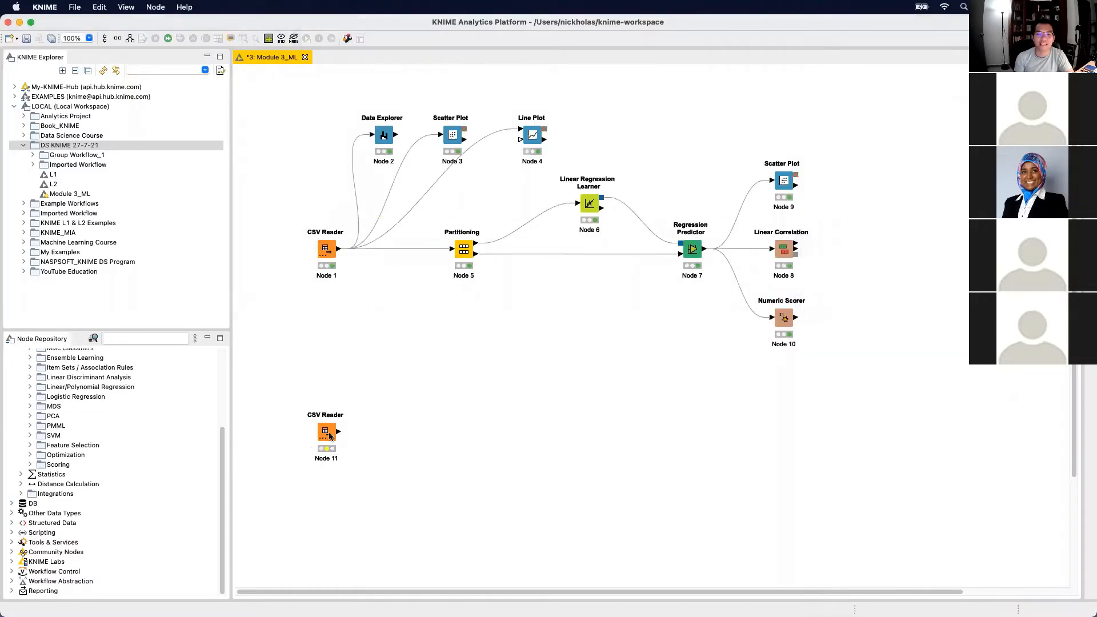
{"action": "right_click", "coordinate": [330, 437]}
{"action": "left_click", "coordinate": [405, 330]}
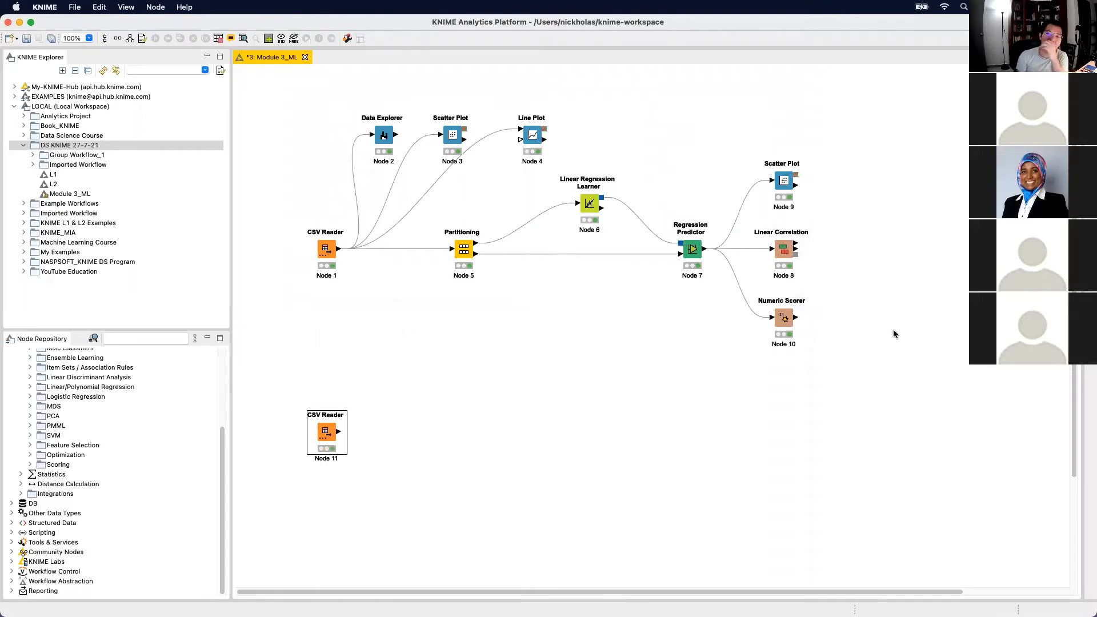
Switch to the lecture slides and review the pages on Handling Categorical Variable and Adjusted R-Squared
{"action": "key", "text": "ctrl+Right"}
{"action": "key", "text": "Right"}
{"action": "key", "text": "Right"}
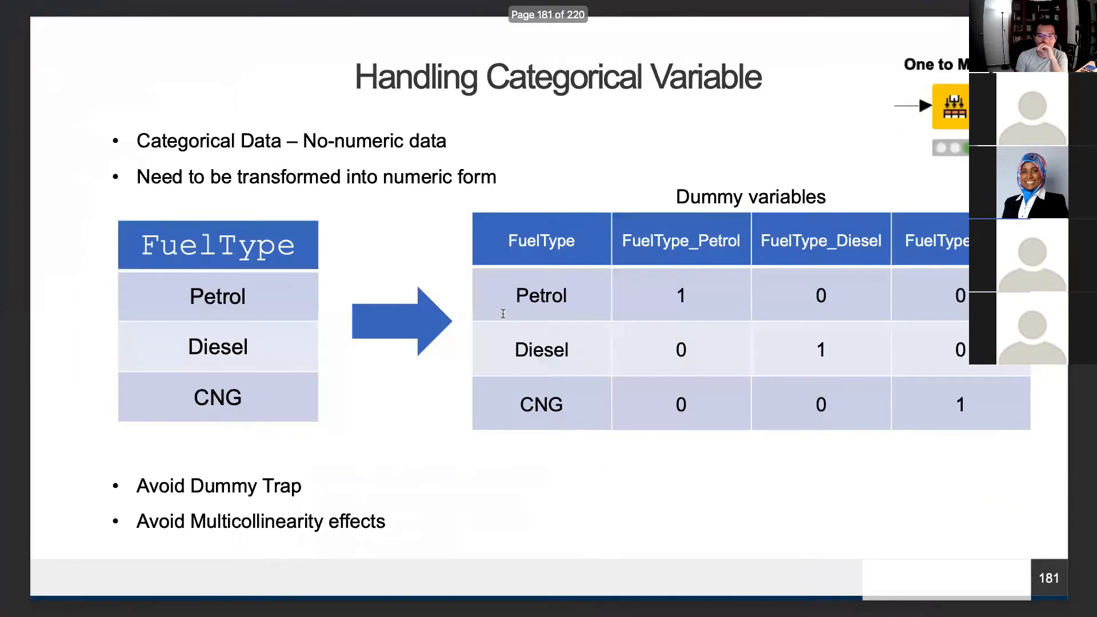
{"action": "key", "text": "Left"}
{"action": "key", "text": "Left"}
{"action": "key", "text": "Left"}
{"action": "key", "text": "Left"}
{"action": "key", "text": "Left"}
{"action": "key", "text": "Left"}
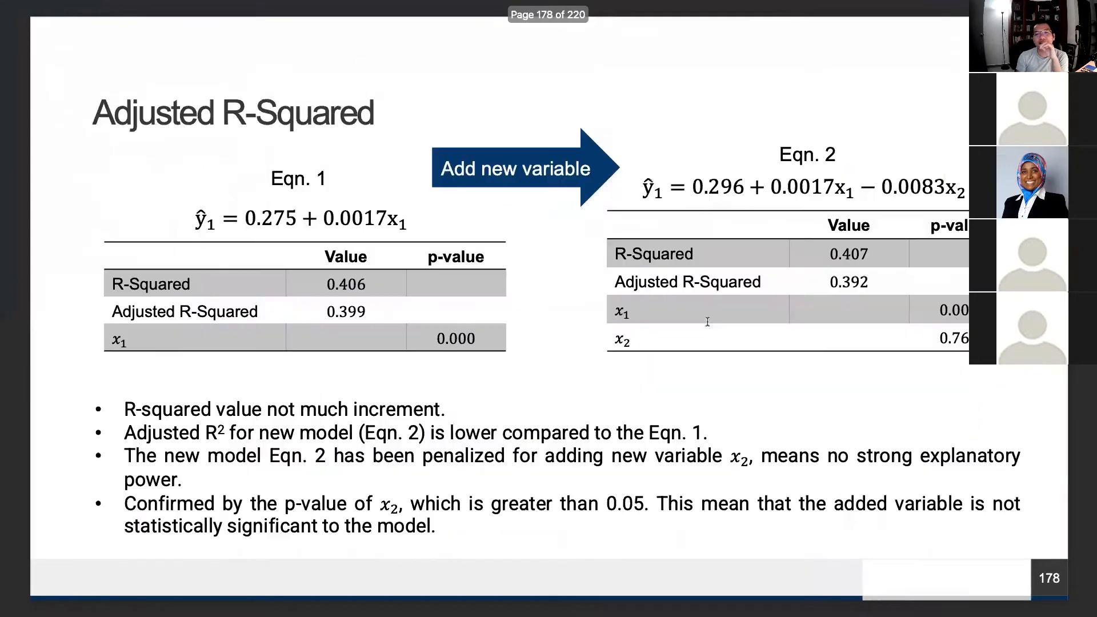
{"action": "key", "text": "Left"}
{"action": "key", "text": "Left"}
{"action": "key", "text": "Left"}
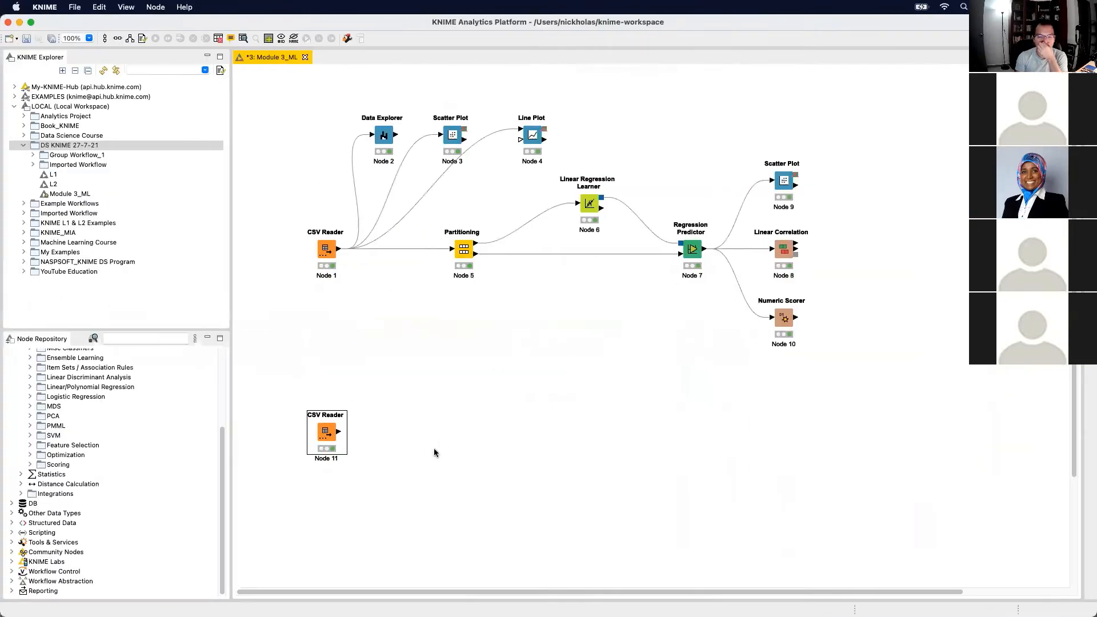
Examine the duplicated CSV Reader's output table with the MetColor and Automatic columns widened, and close it
{"action": "left_click", "coordinate": [324, 431]}
{"action": "right_click", "coordinate": [324, 431]}
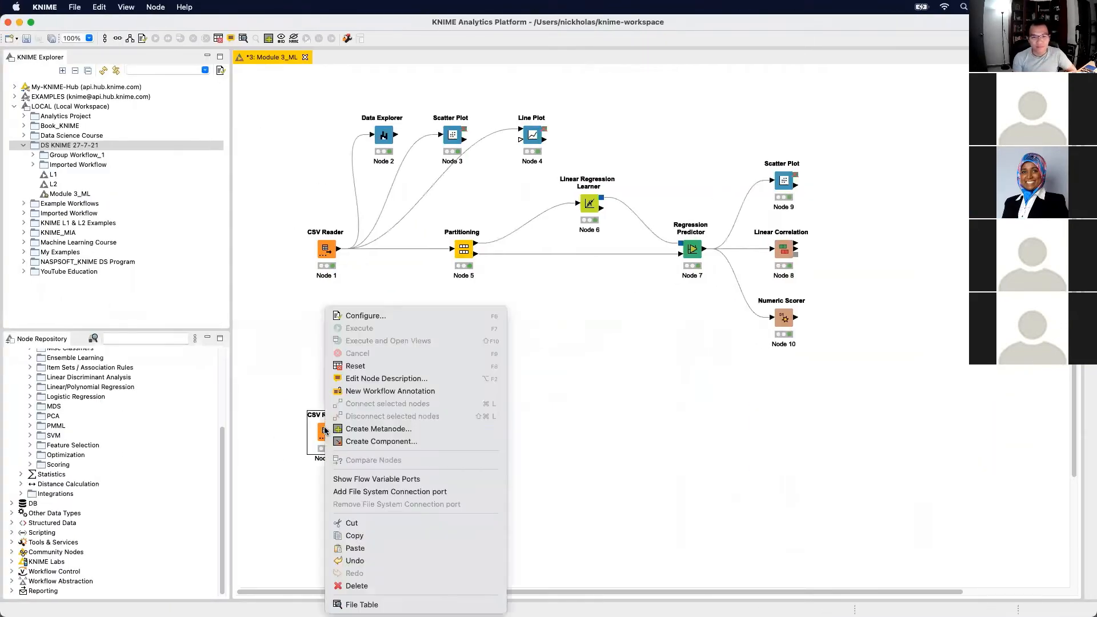
{"action": "left_click", "coordinate": [362, 604]}
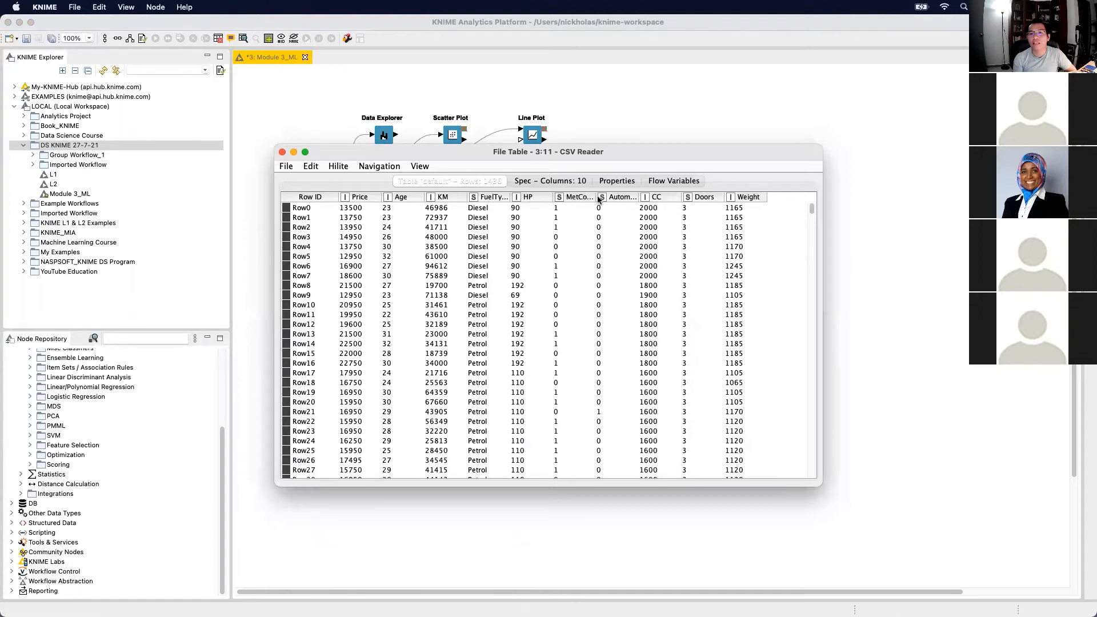
{"action": "left_click_drag", "start_coordinate": [596, 197], "coordinate": [717, 198]}
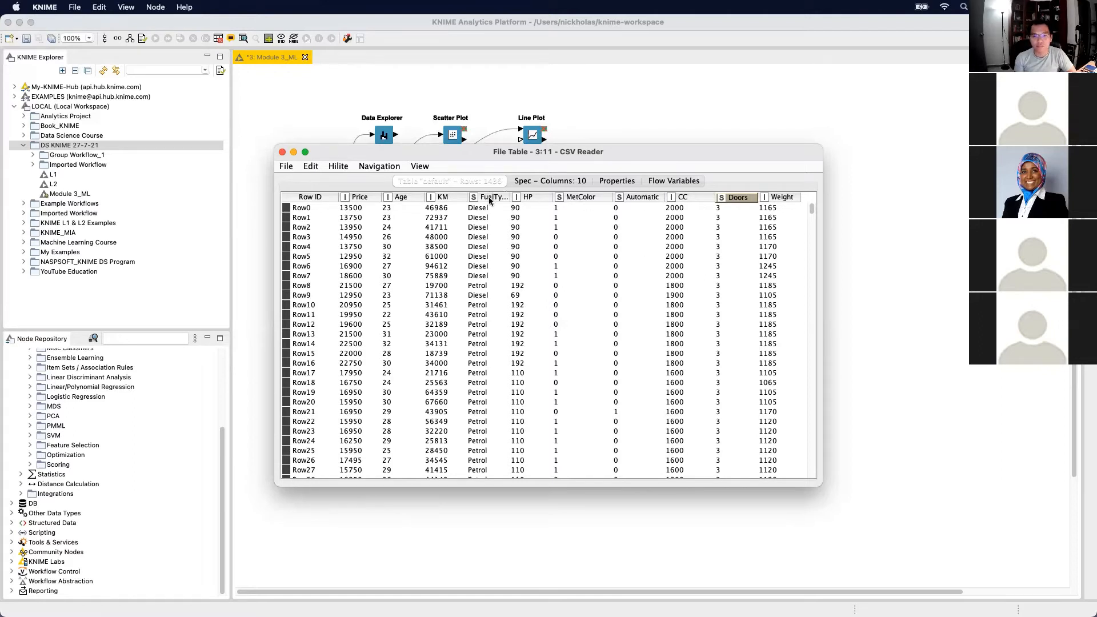
{"action": "left_click", "coordinate": [283, 152]}
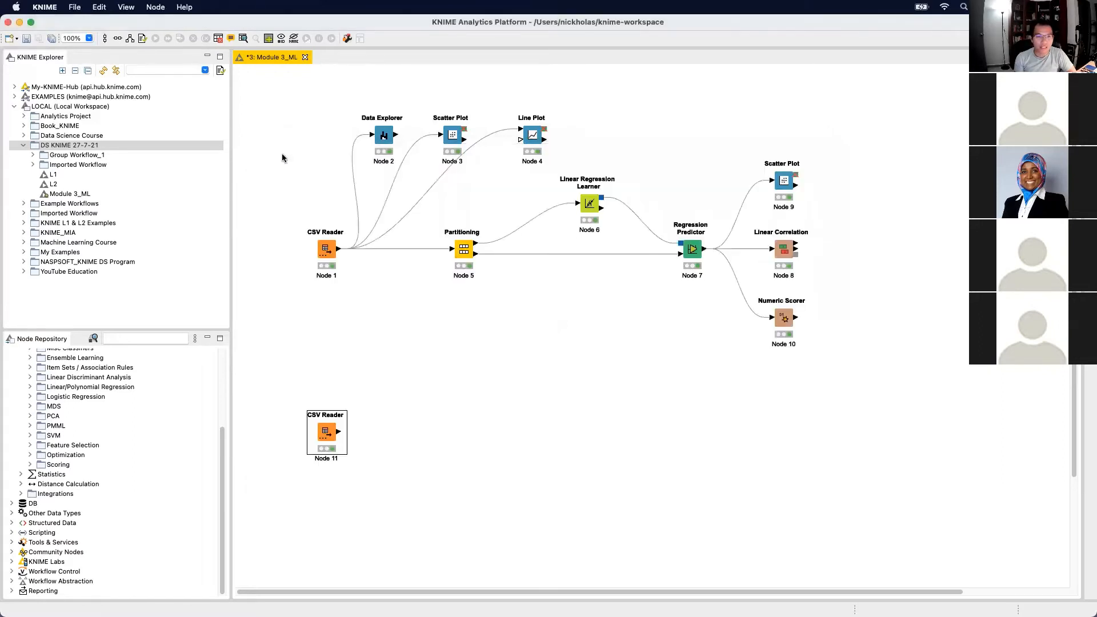
{"action": "left_click", "coordinate": [251, 324]}
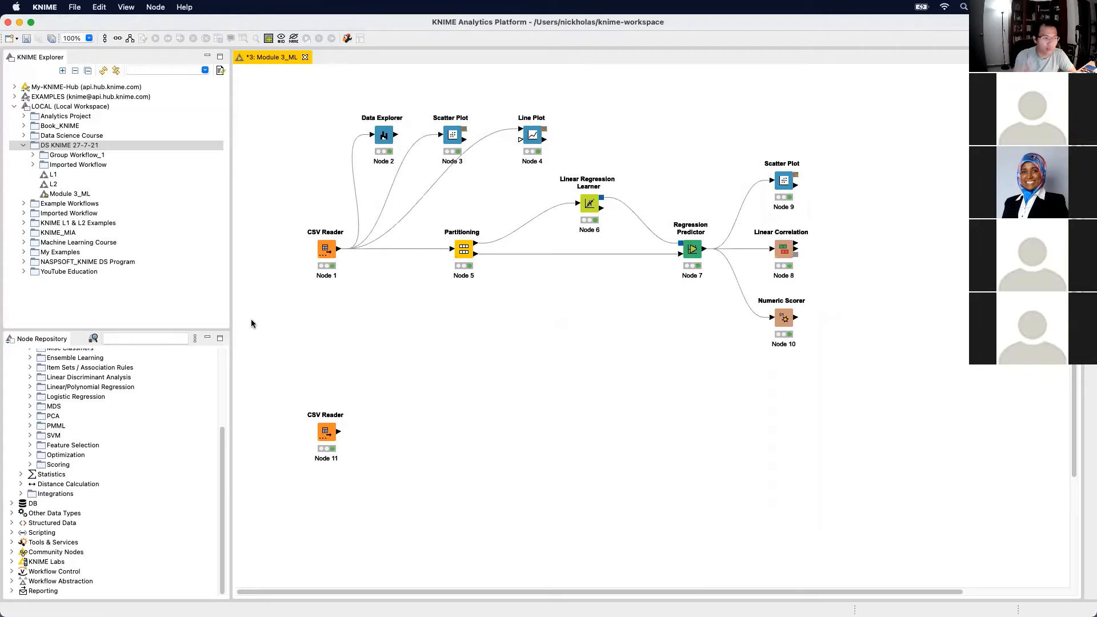
Add a Linear Correlation node up beside the car price CSV Reader and connect the reader's output to it
{"action": "left_click", "coordinate": [130, 338]}
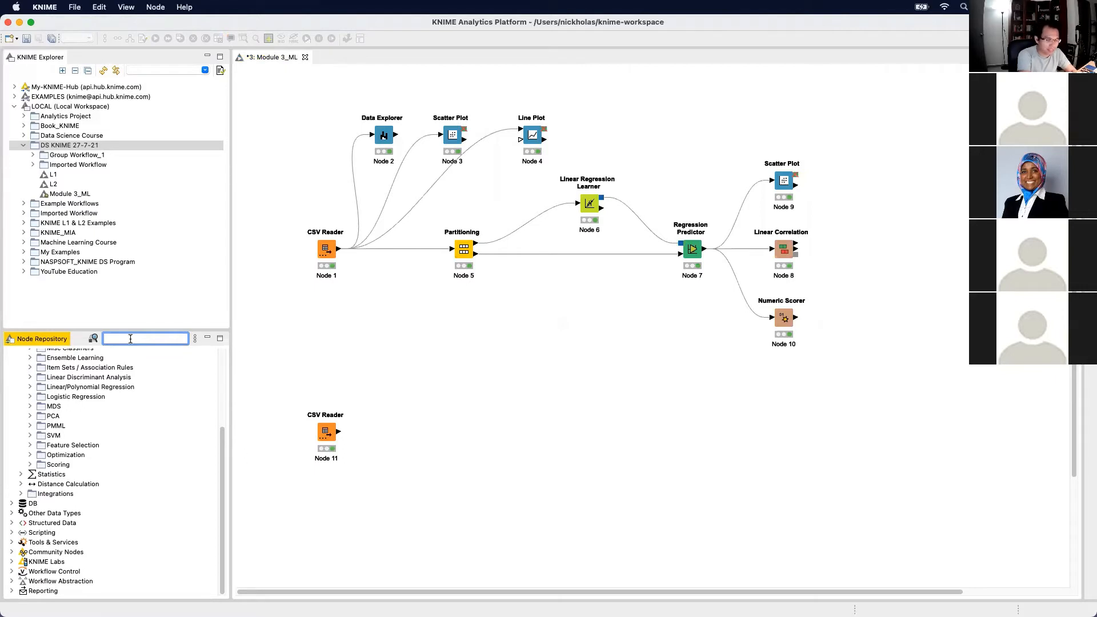
{"action": "type", "text": "linear c"}
{"action": "type", "text": "orr"}
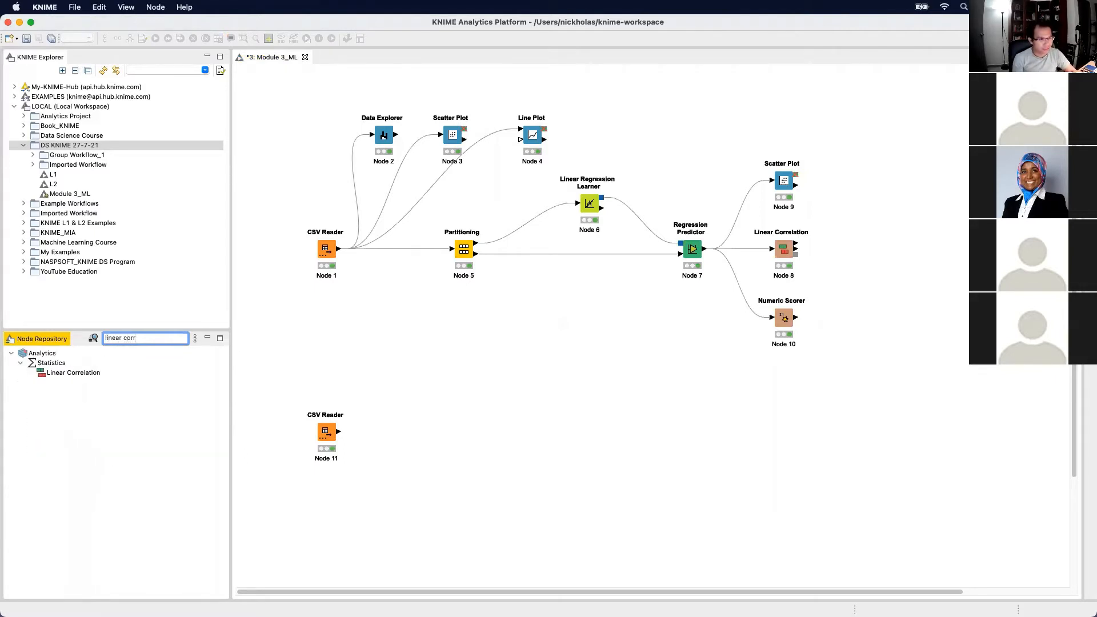
{"action": "left_click_drag", "start_coordinate": [74, 372], "coordinate": [408, 378]}
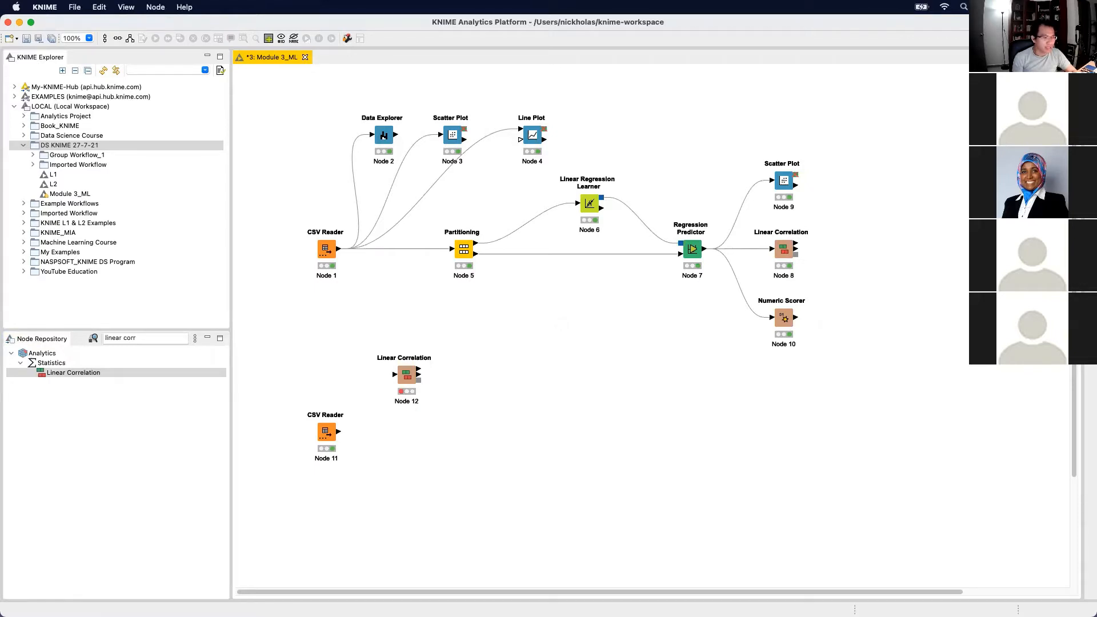
{"action": "left_click_drag", "start_coordinate": [408, 375], "coordinate": [396, 375]}
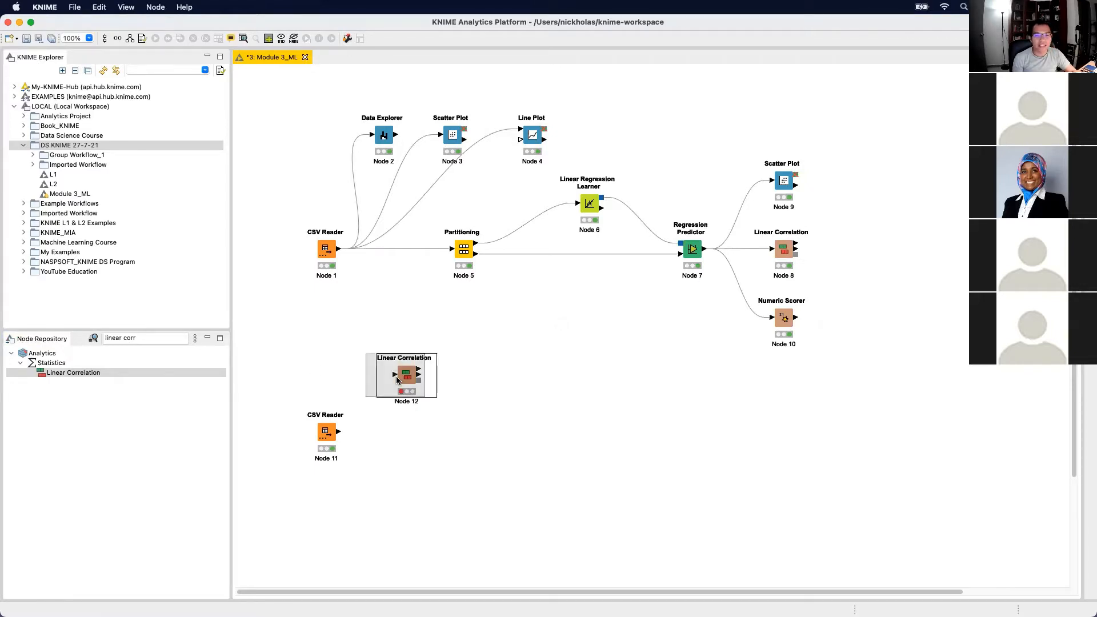
{"action": "left_click_drag", "start_coordinate": [341, 435], "coordinate": [399, 381]}
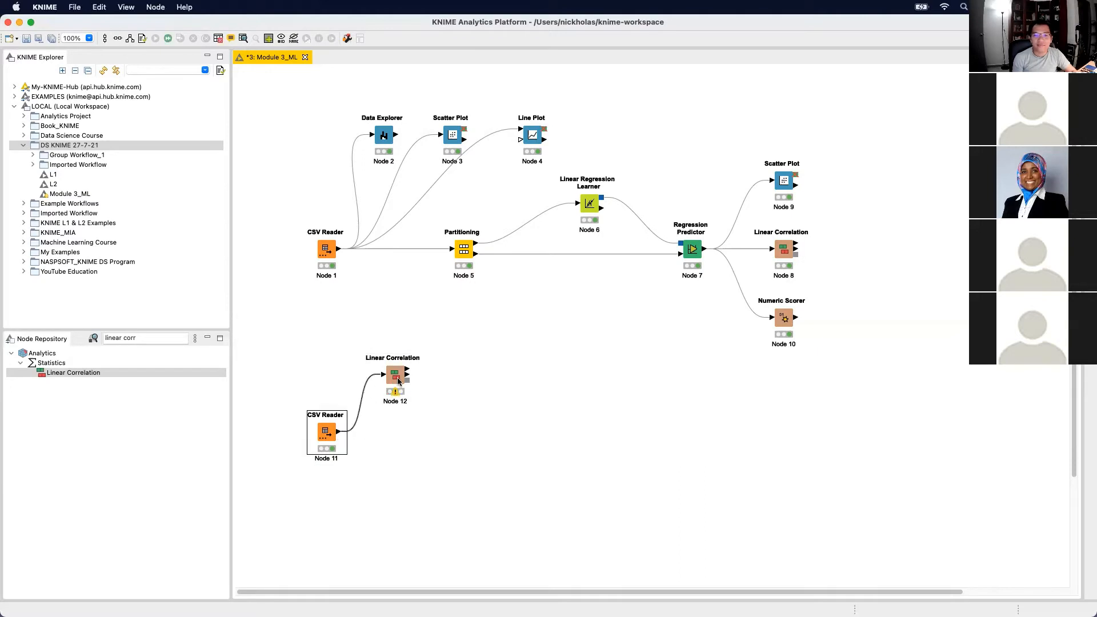
Exclude the MetColor, Automatic, FuelType and Doors columns from the Linear Correlation node fed by the duplicated CSV Reader and accept the configuration
{"action": "double_click", "coordinate": [398, 379]}
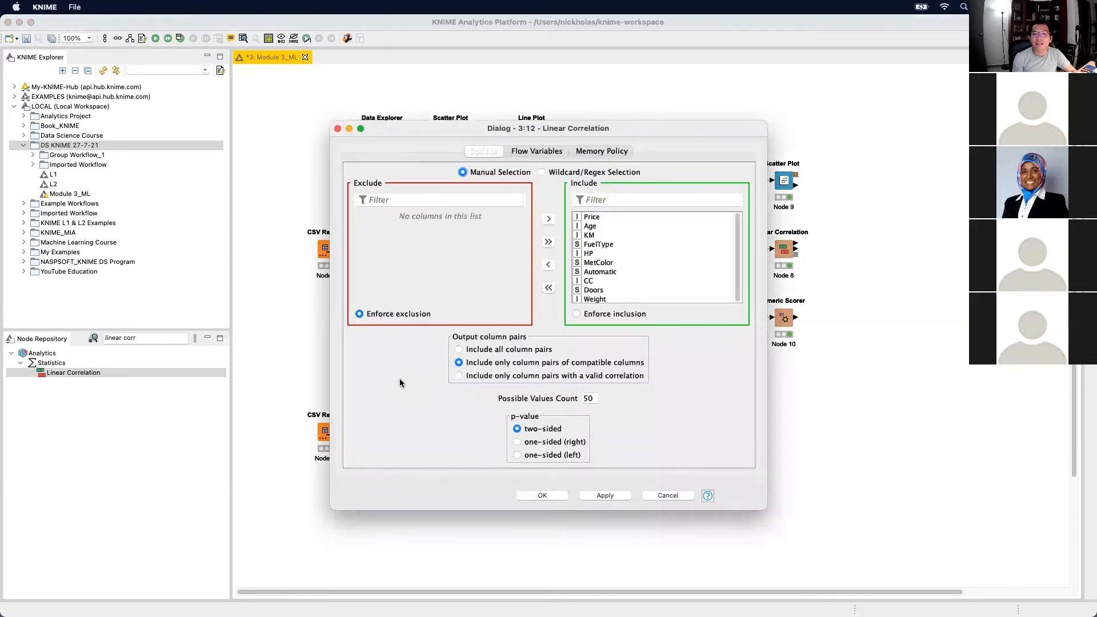
{"action": "scroll", "coordinate": [679, 277], "scroll_direction": "down", "scroll_amount": 1}
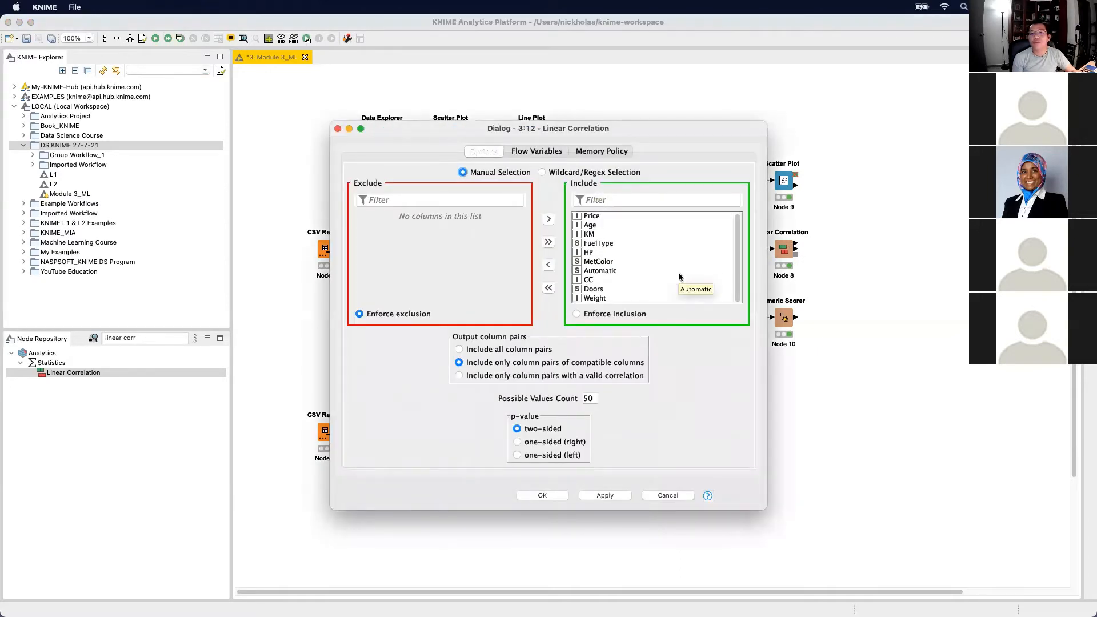
{"action": "double_click", "coordinate": [609, 262]}
{"action": "double_click", "coordinate": [613, 263]}
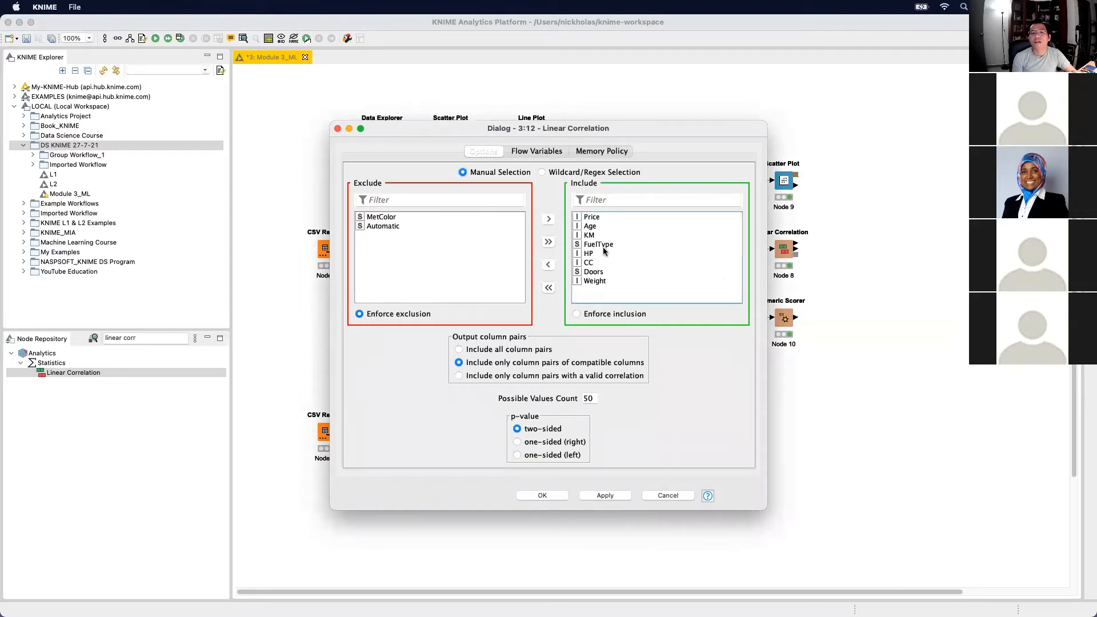
{"action": "double_click", "coordinate": [604, 249]}
{"action": "double_click", "coordinate": [598, 265]}
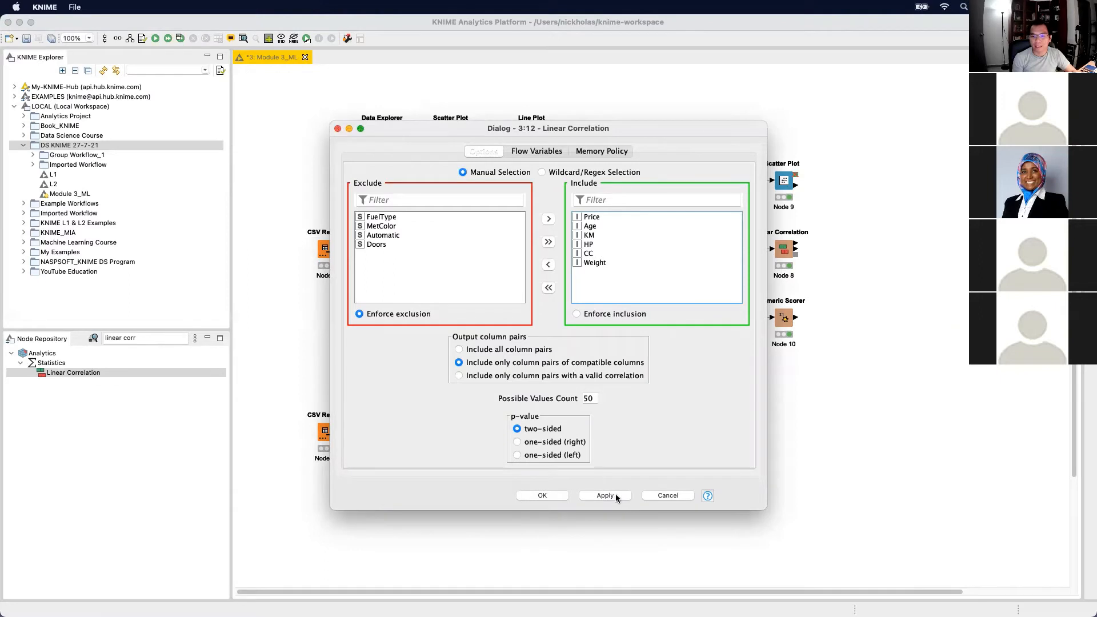
{"action": "left_click", "coordinate": [558, 495]}
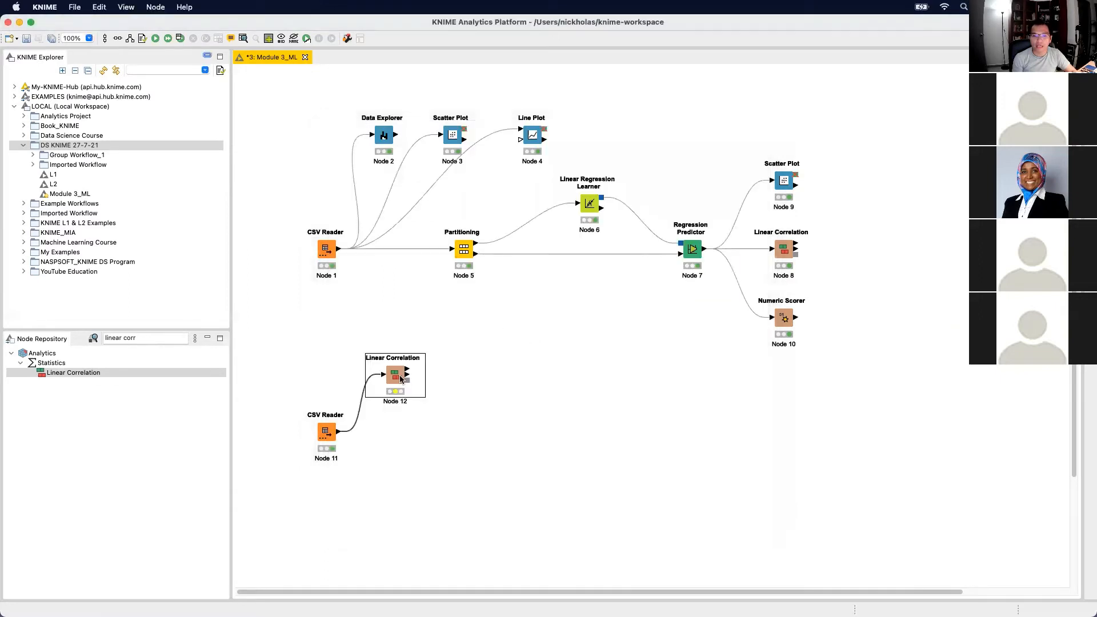
{"action": "right_click", "coordinate": [401, 379]}
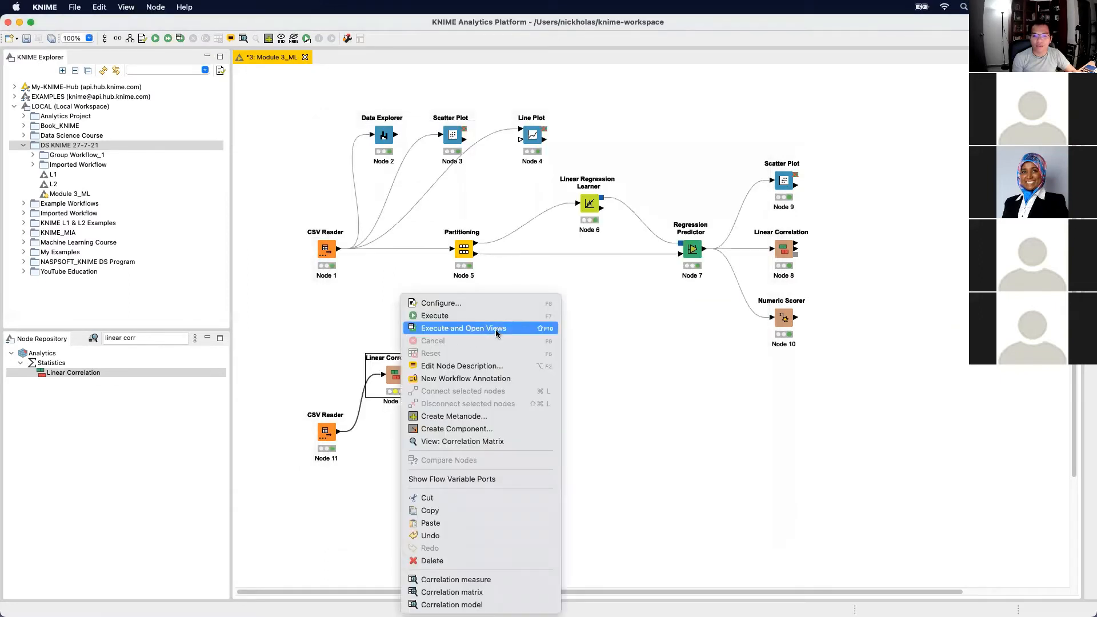
{"action": "left_click", "coordinate": [714, 540]}
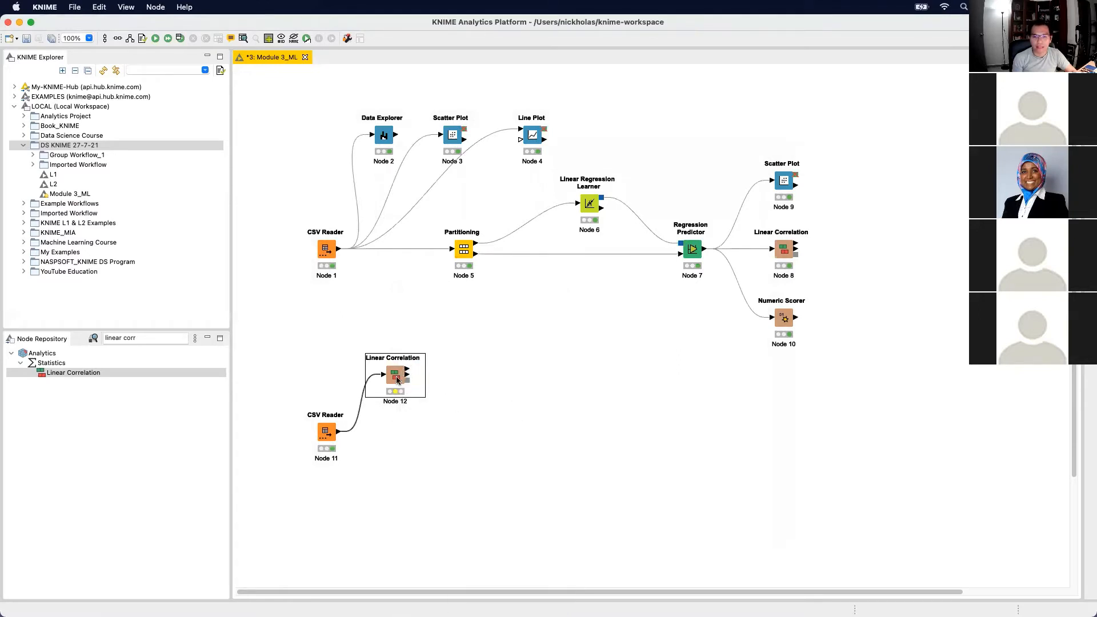
{"action": "right_click", "coordinate": [396, 377]}
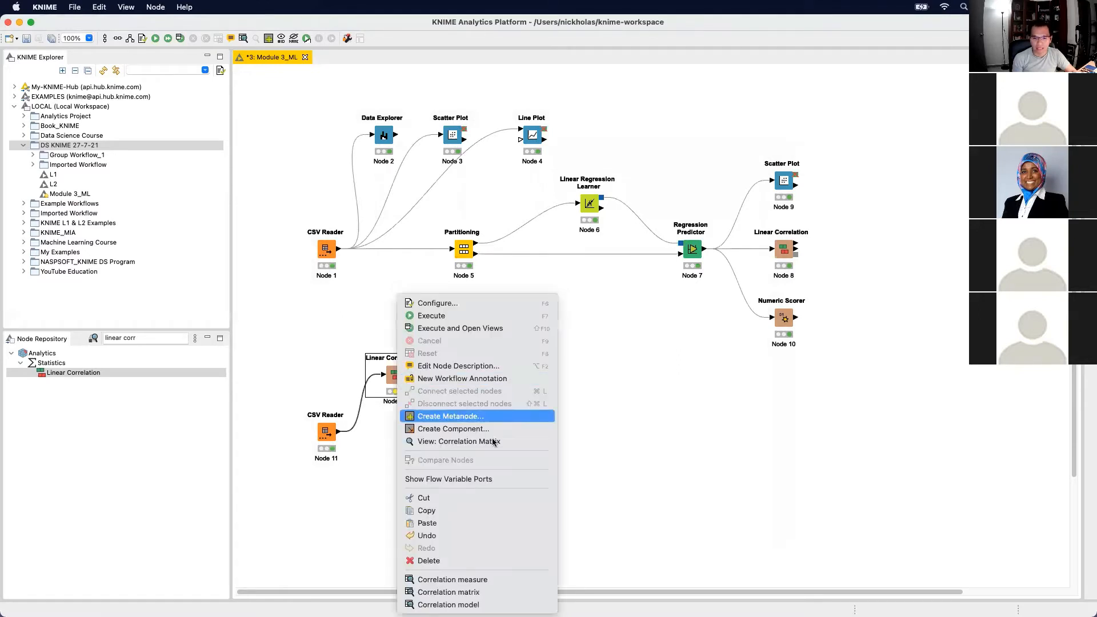
{"action": "left_click", "coordinate": [509, 580]}
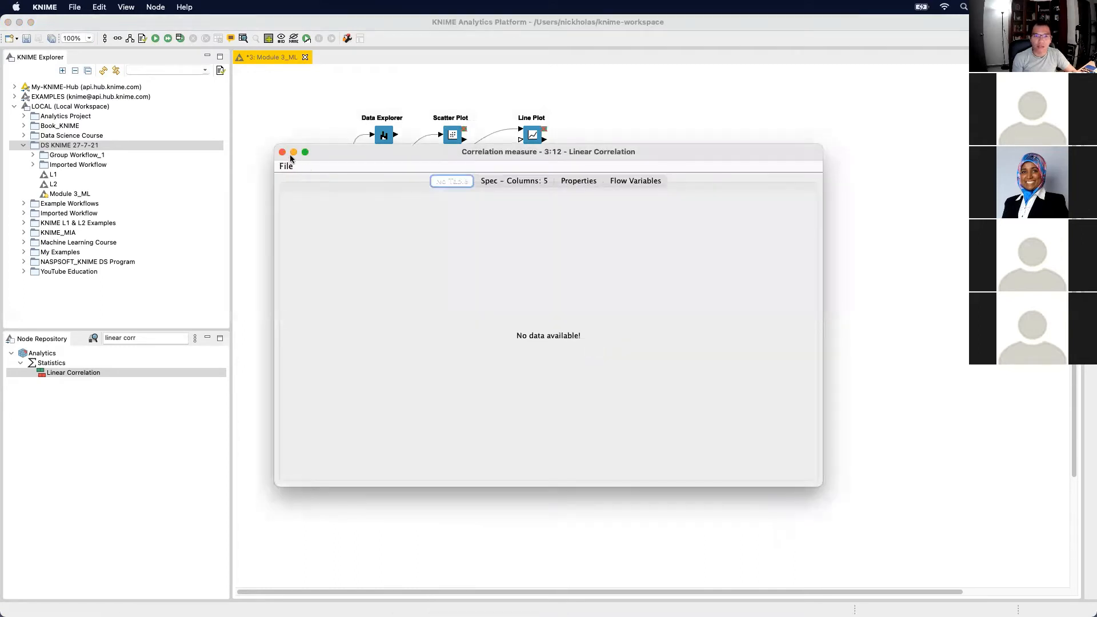
{"action": "left_click", "coordinate": [282, 152]}
Execute the newly configured Linear Correlation node, examine its Correlation measure table and close it
{"action": "right_click", "coordinate": [392, 378]}
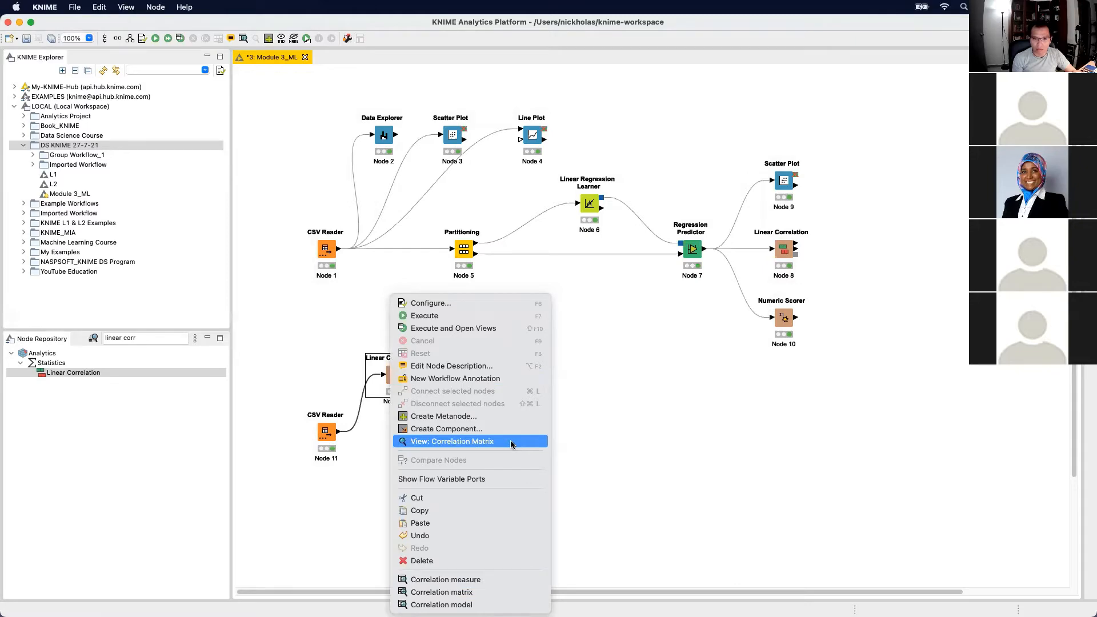
{"action": "left_click", "coordinate": [492, 315]}
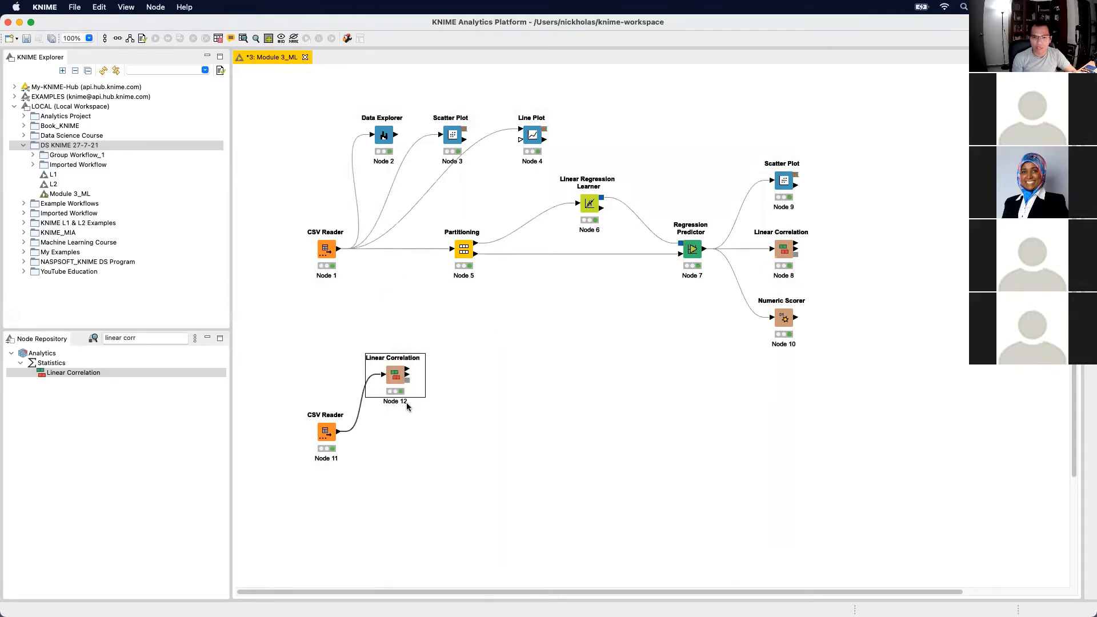
{"action": "right_click", "coordinate": [395, 375]}
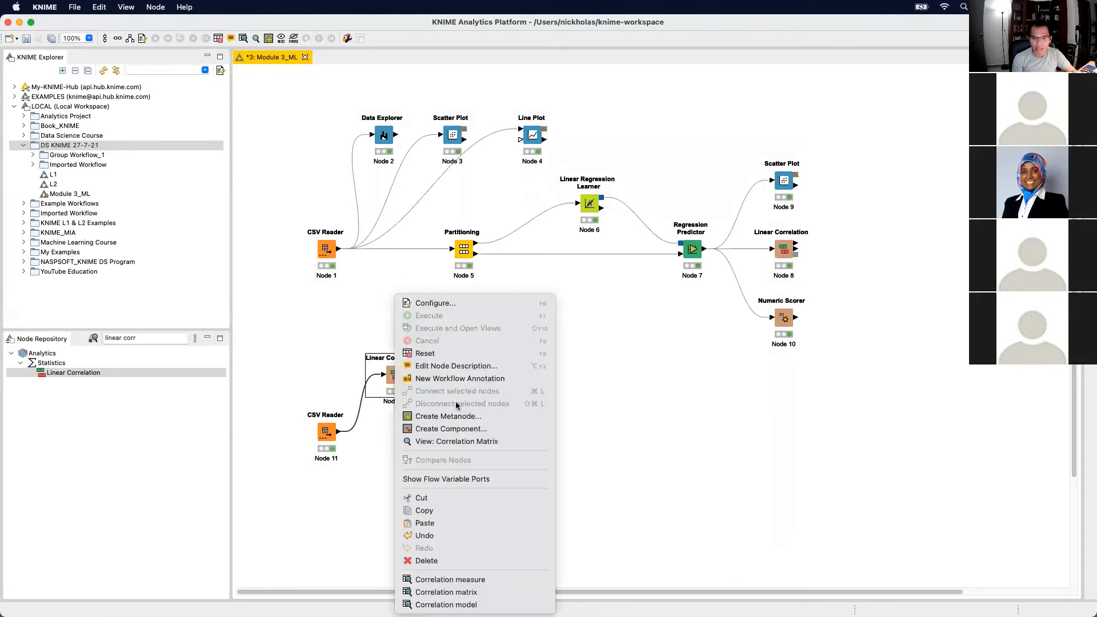
{"action": "left_click", "coordinate": [482, 580]}
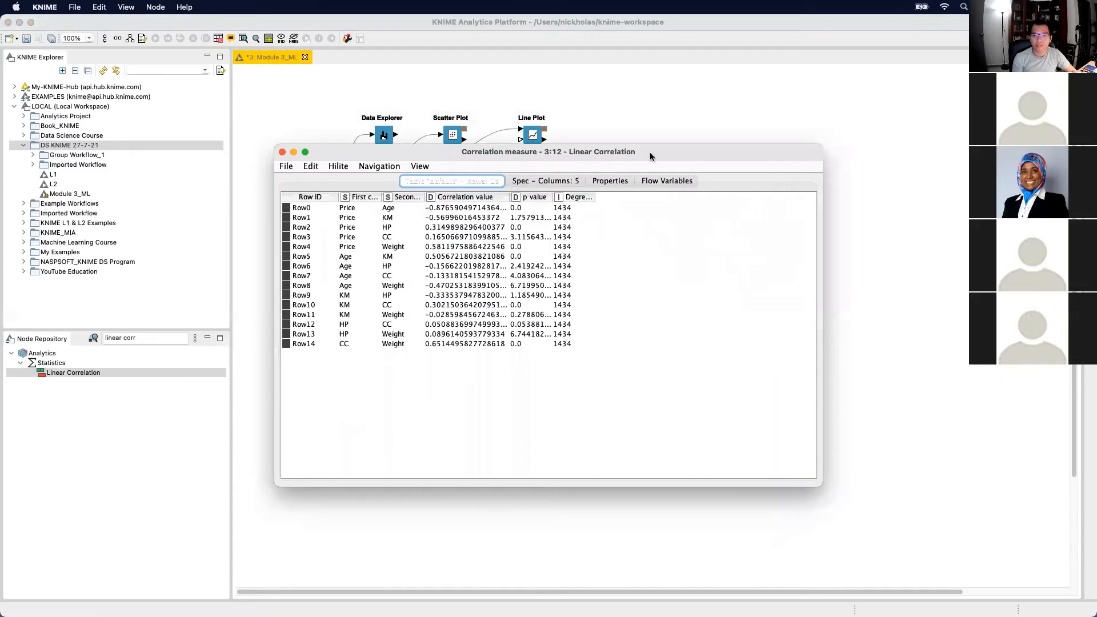
{"action": "left_click_drag", "start_coordinate": [651, 157], "coordinate": [904, 122]}
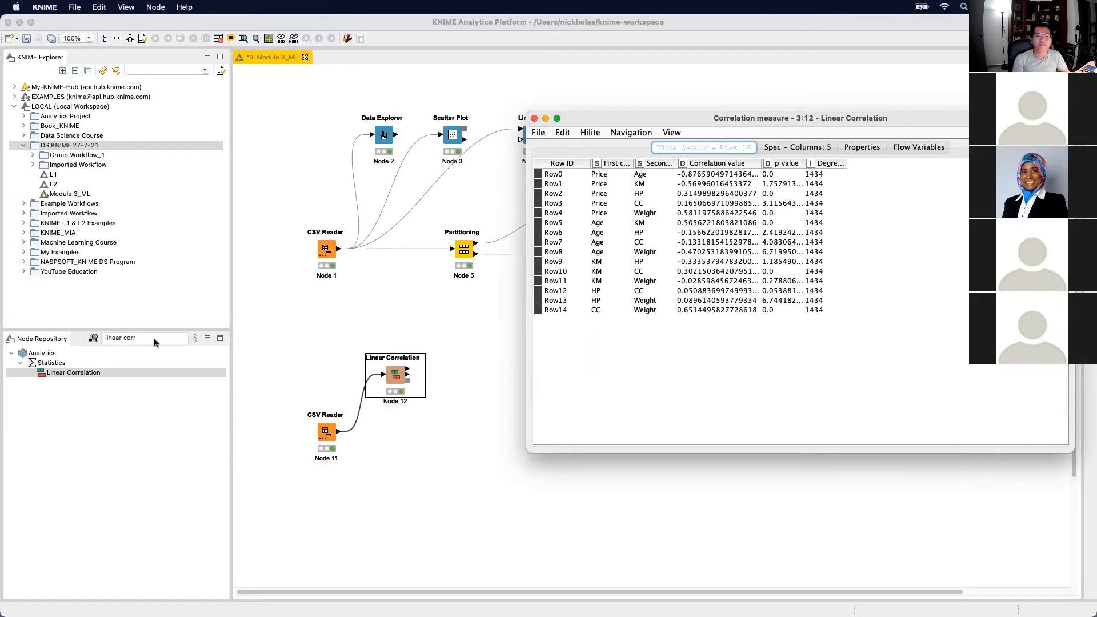
{"action": "left_click", "coordinate": [534, 118]}
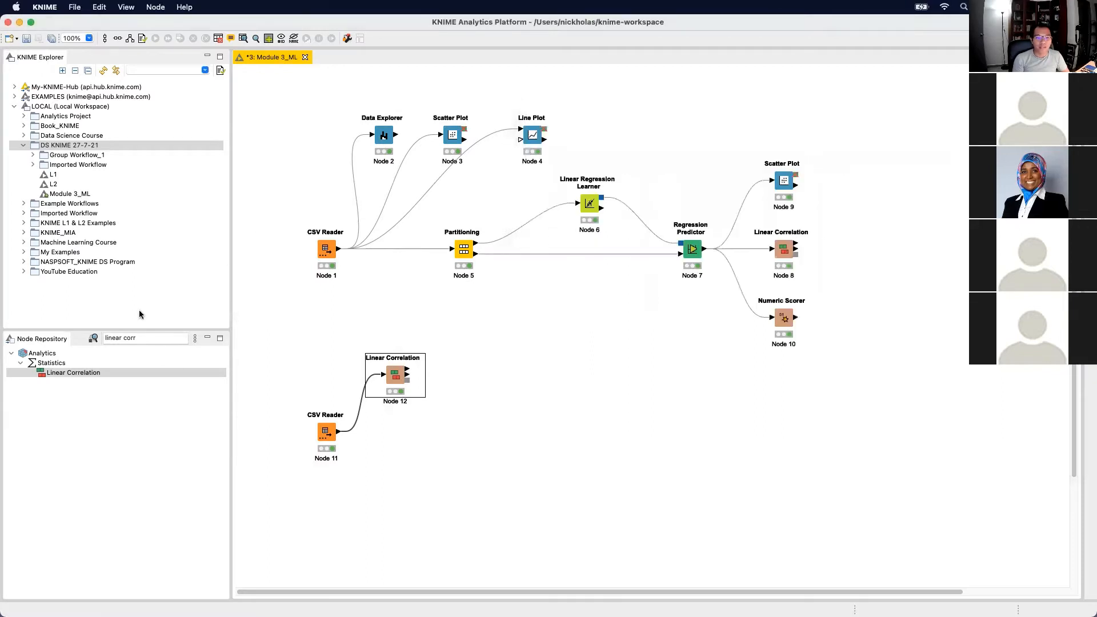
Find the Row Filter node, add it beside the new Linear Correlation node and connect the correlation measure output to it
{"action": "left_click_drag", "start_coordinate": [157, 339], "coordinate": [112, 344]}
{"action": "key", "text": "BackSpace"}
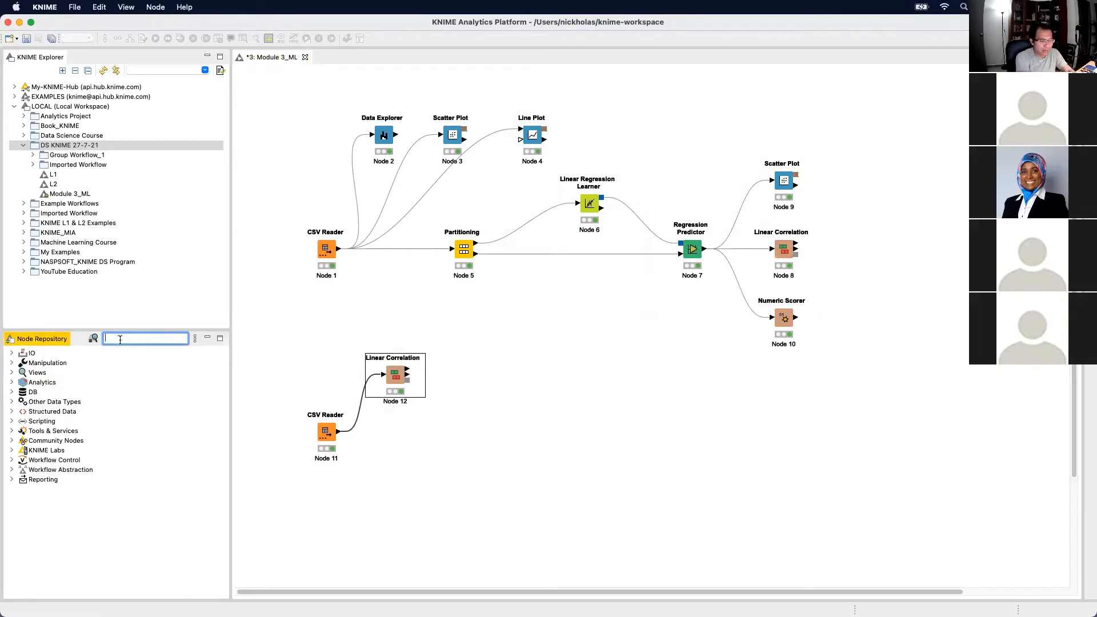
{"action": "type", "text": "row f"}
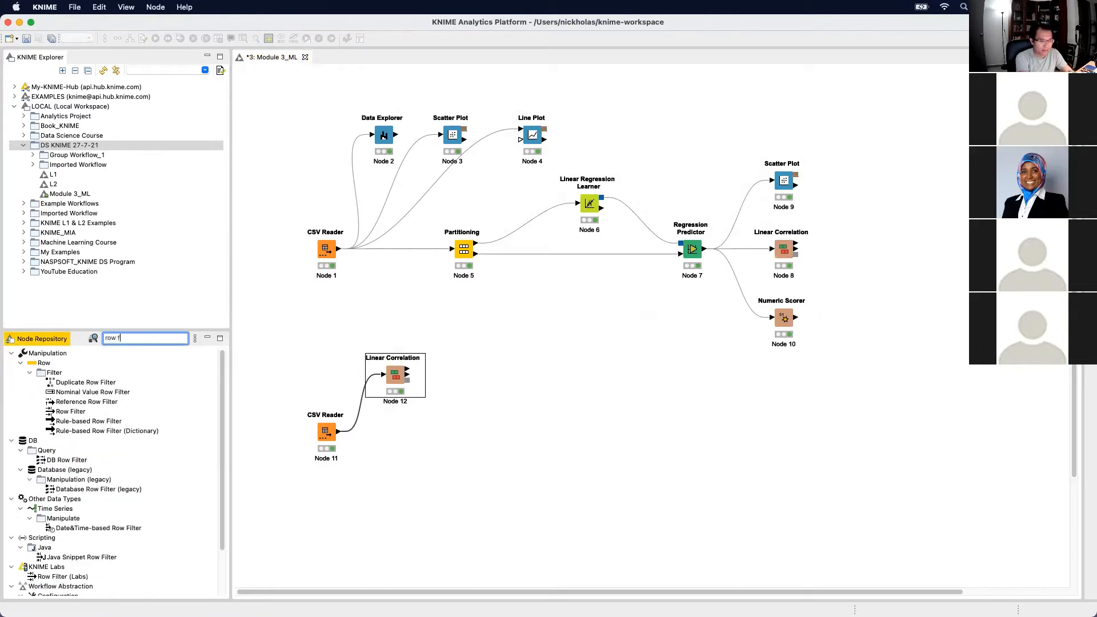
{"action": "type", "text": "ilter"}
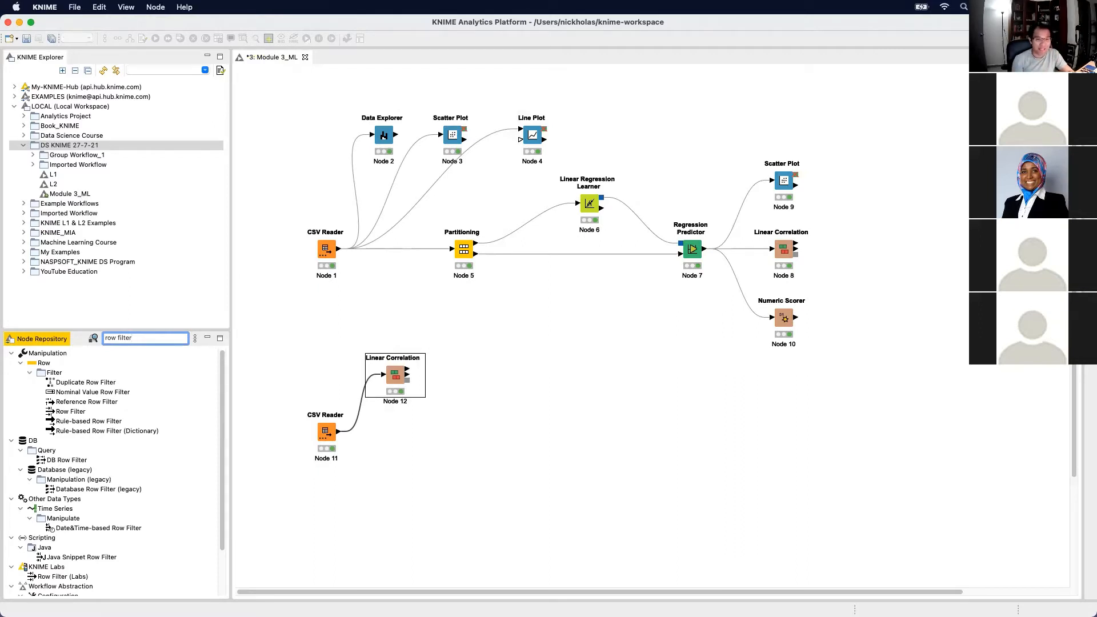
{"action": "left_click", "coordinate": [70, 412]}
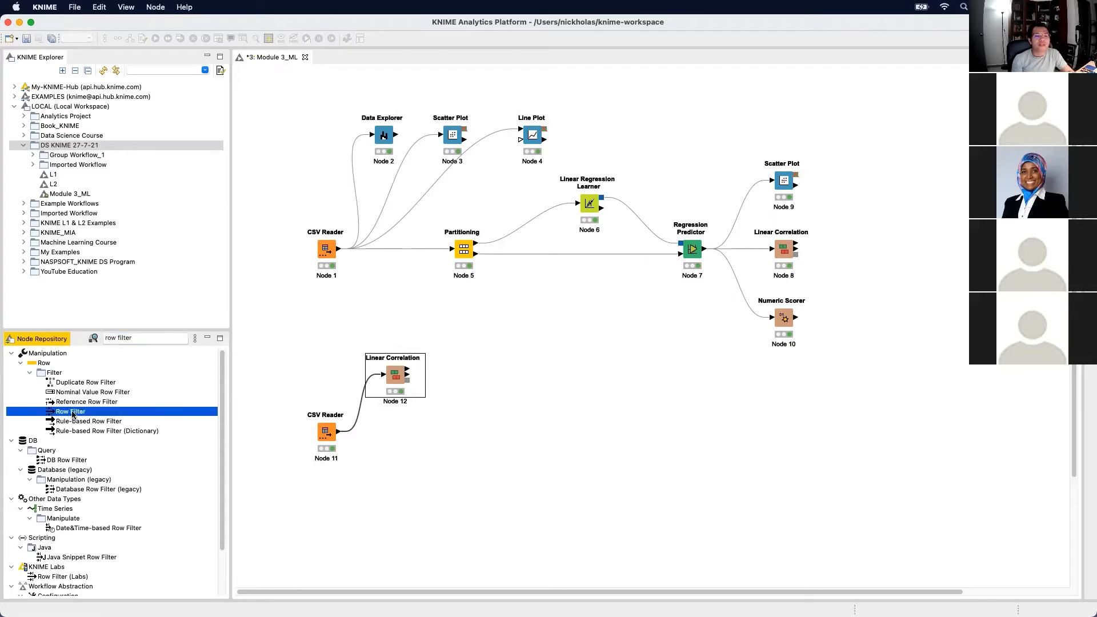
{"action": "left_click_drag", "start_coordinate": [73, 414], "coordinate": [480, 378]}
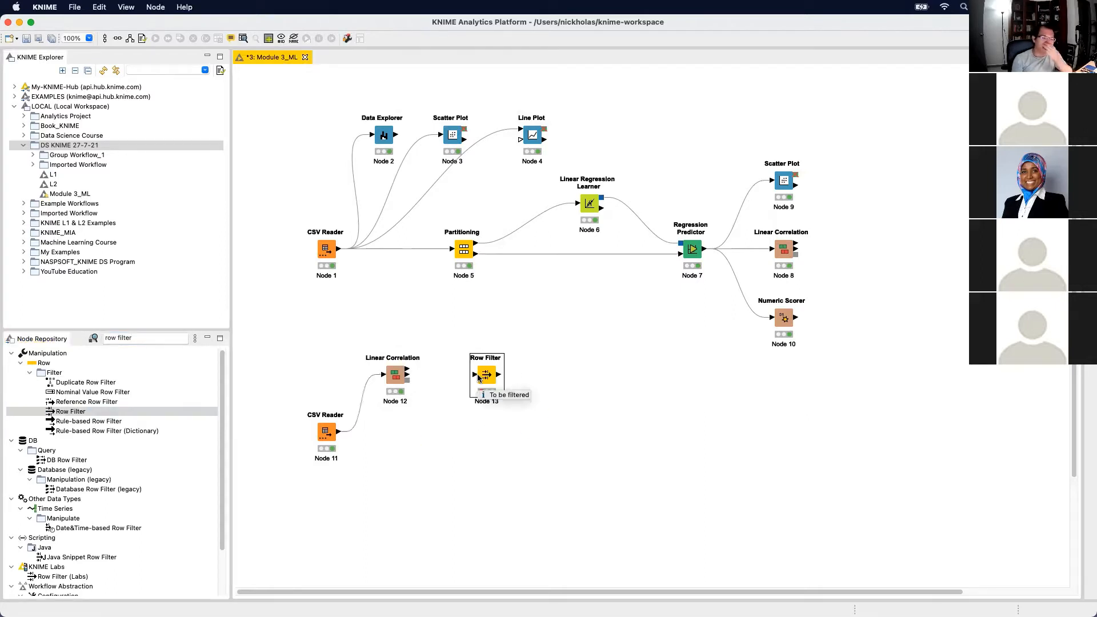
{"action": "mouse_move", "coordinate": [480, 378]}
{"action": "left_mouse_down"}
{"action": "mouse_move", "coordinate": [451, 375]}
{"action": "mouse_move", "coordinate": [466, 377]}
{"action": "left_mouse_up"}
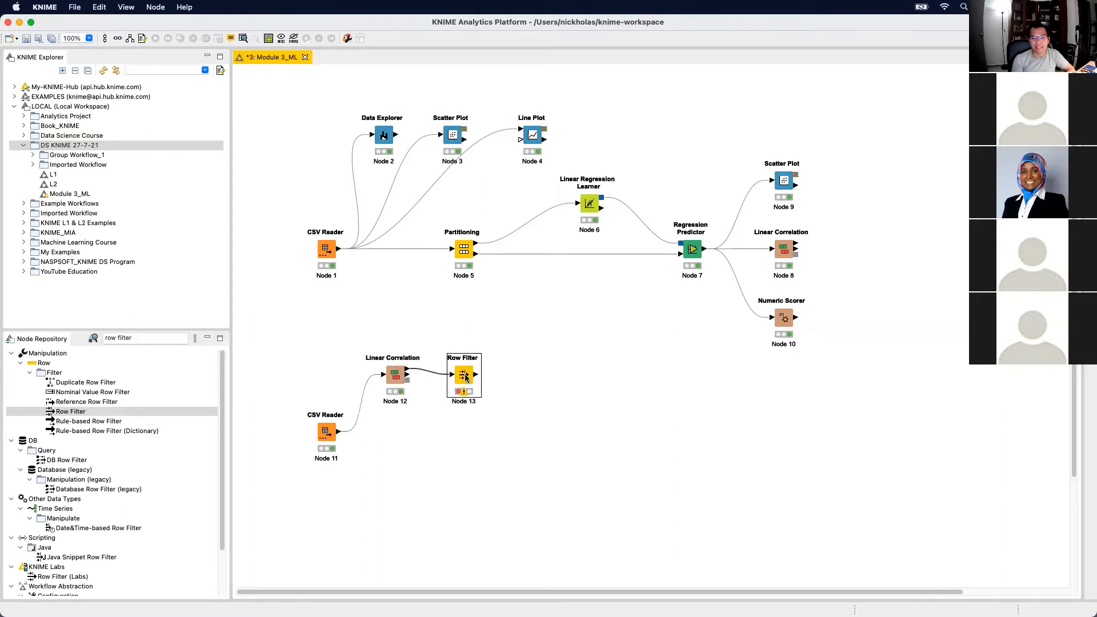
Configure the Row Filter to include rows whose First column name matches the pattern Price, and accept the settings
{"action": "double_click", "coordinate": [465, 377]}
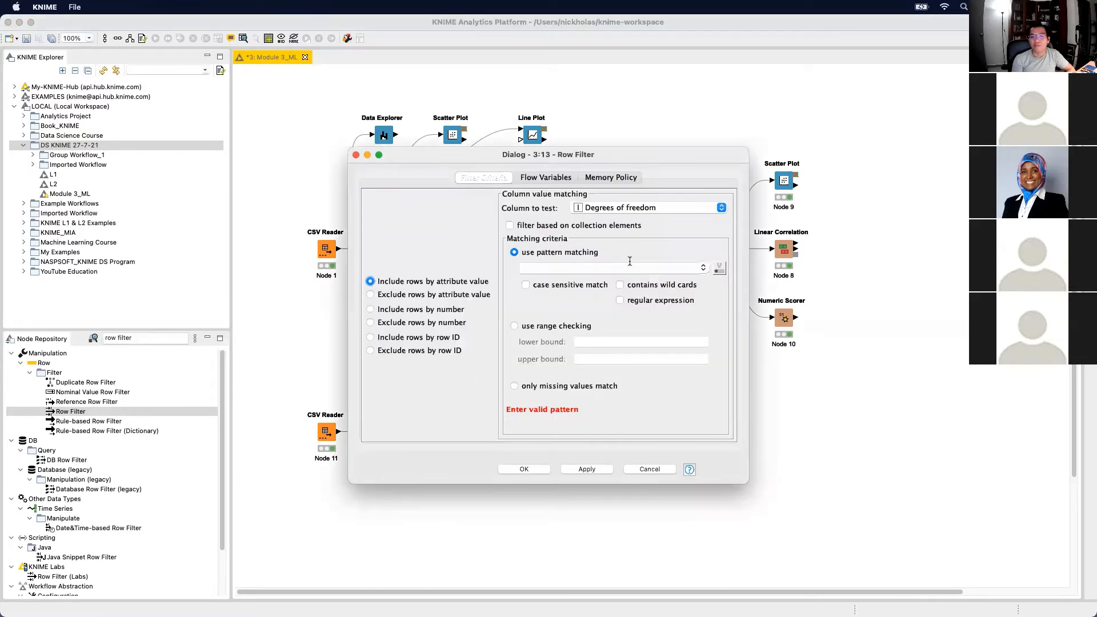
{"action": "left_click", "coordinate": [639, 209]}
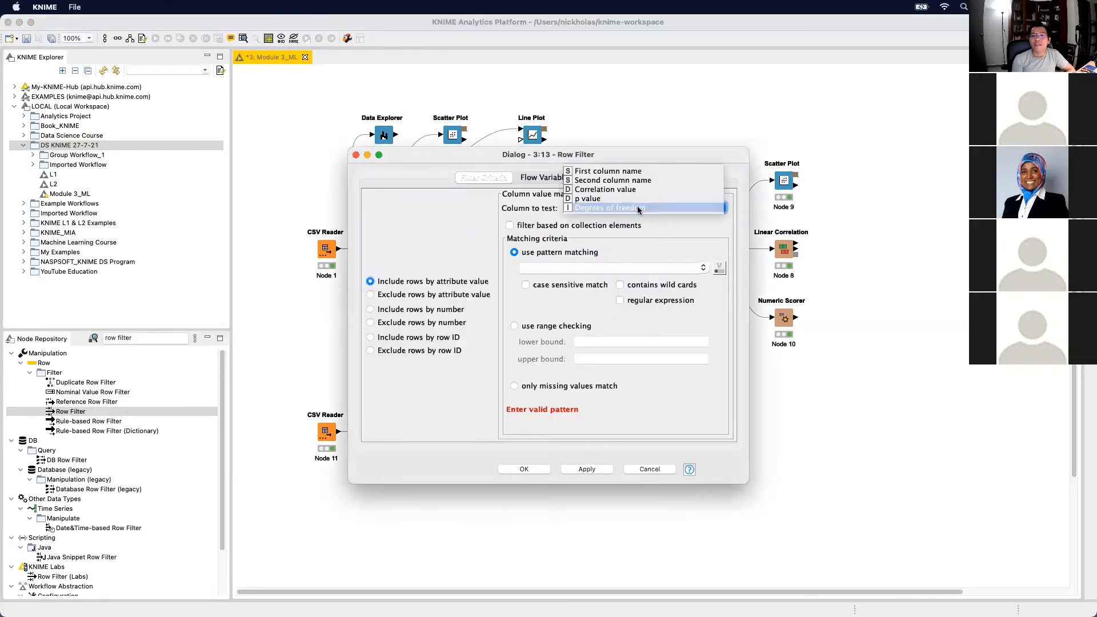
{"action": "left_click", "coordinate": [636, 172]}
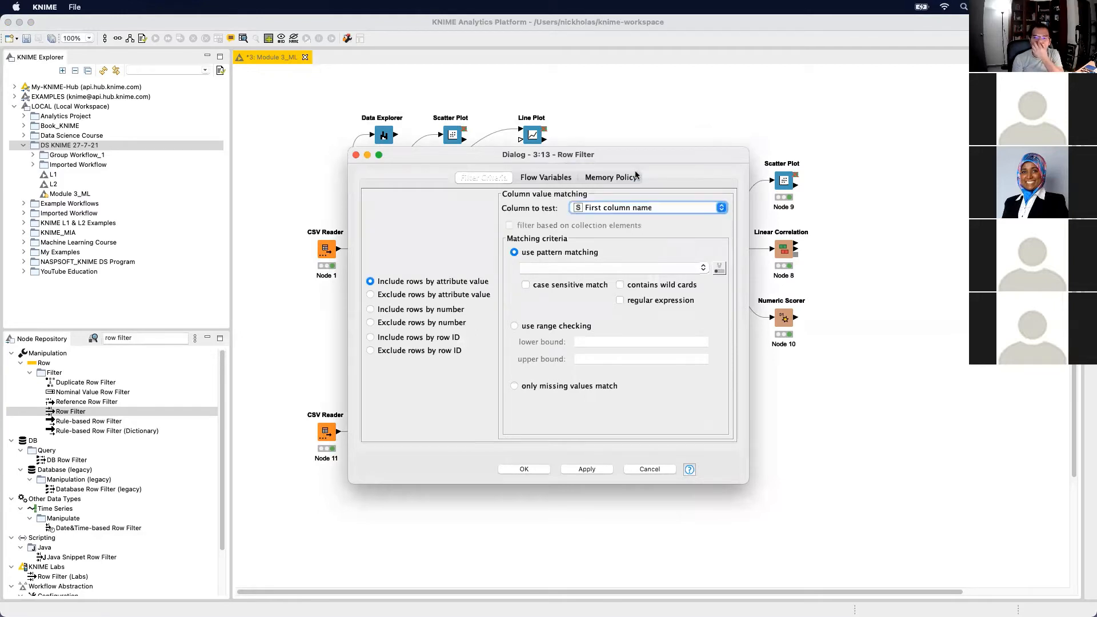
{"action": "left_click", "coordinate": [704, 268]}
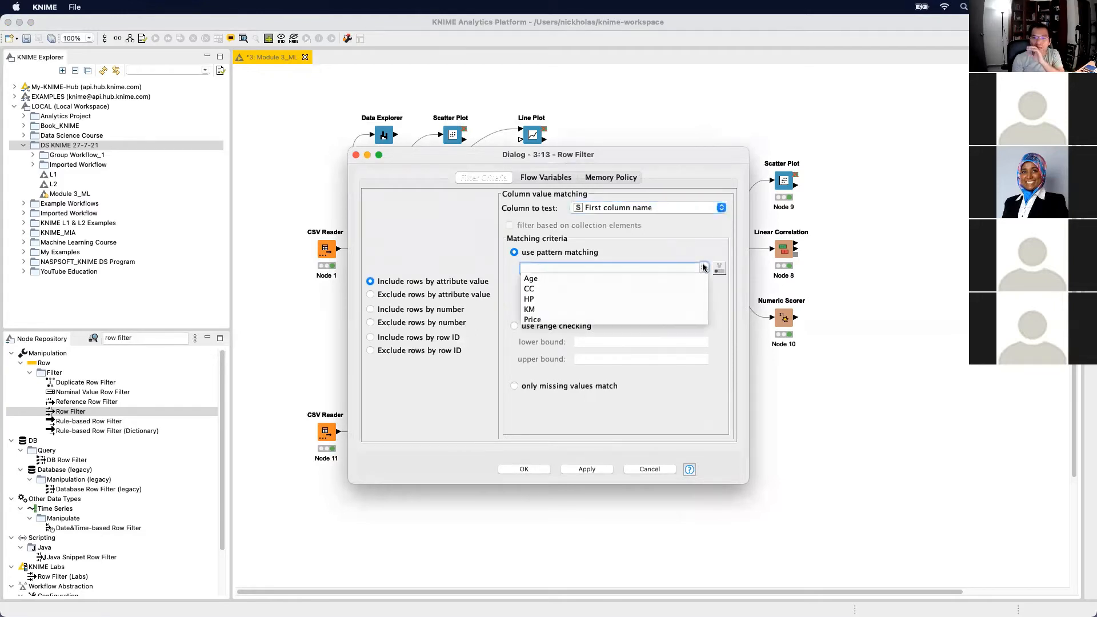
{"action": "left_click", "coordinate": [626, 318]}
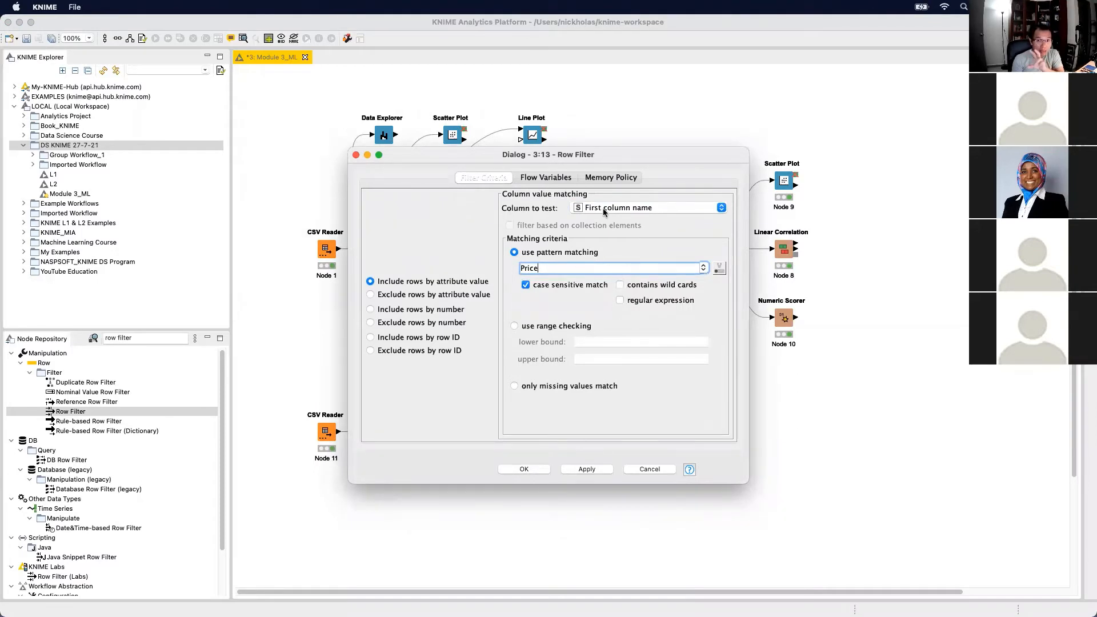
{"action": "left_click", "coordinate": [521, 469]}
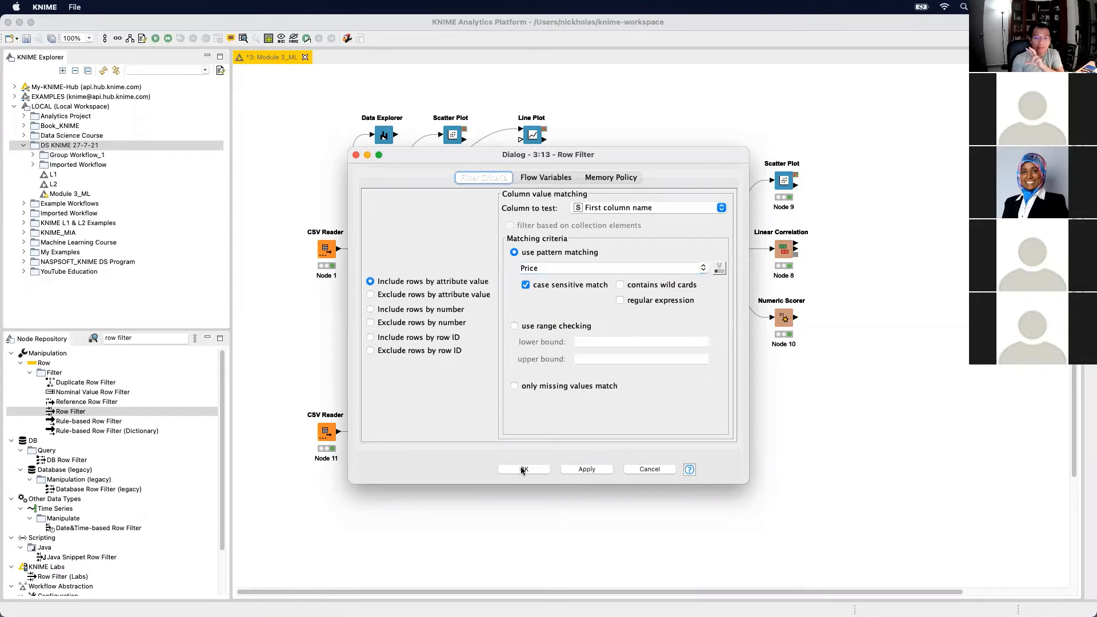
Review the Linear Correlation node's Correlation measure table with the First column name column widened, and close it
{"action": "right_click", "coordinate": [397, 379]}
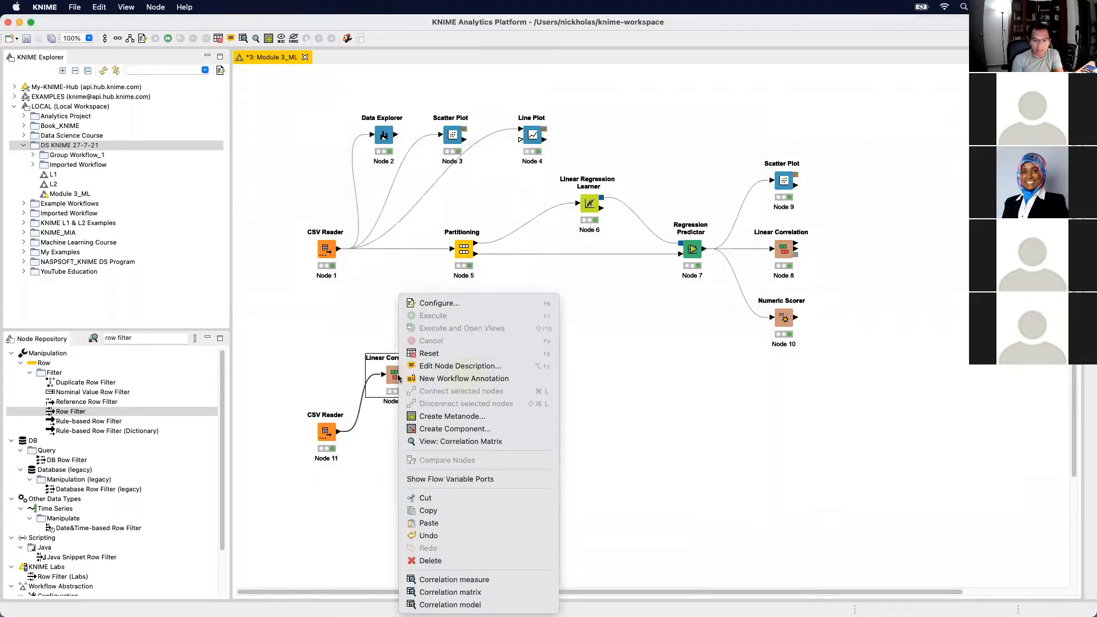
{"action": "left_click", "coordinate": [496, 581]}
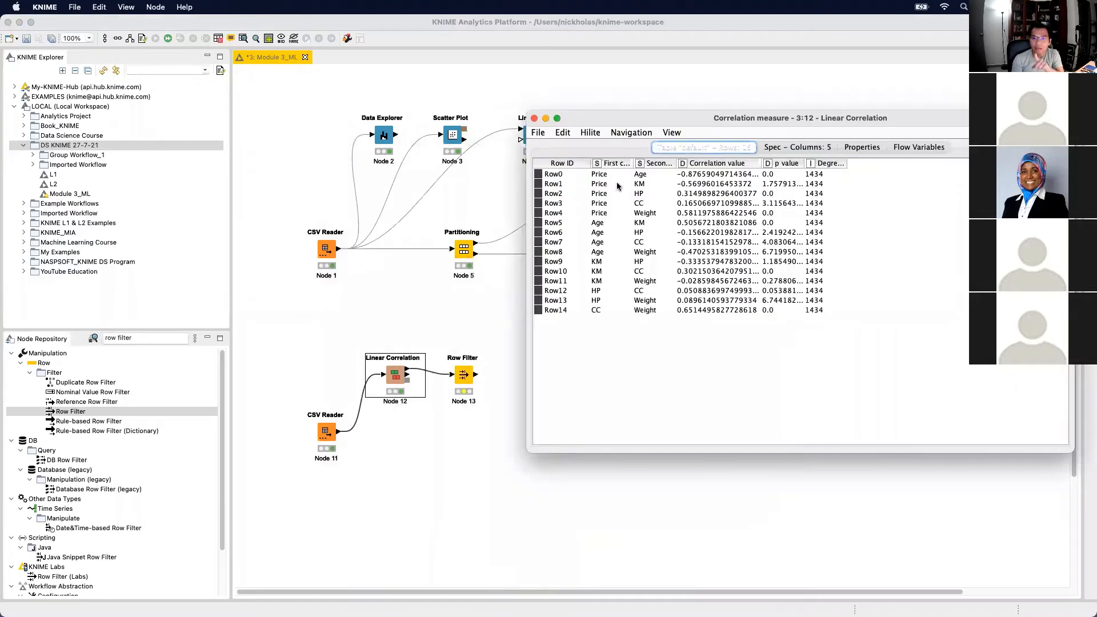
{"action": "left_click_drag", "start_coordinate": [631, 163], "coordinate": [667, 163]}
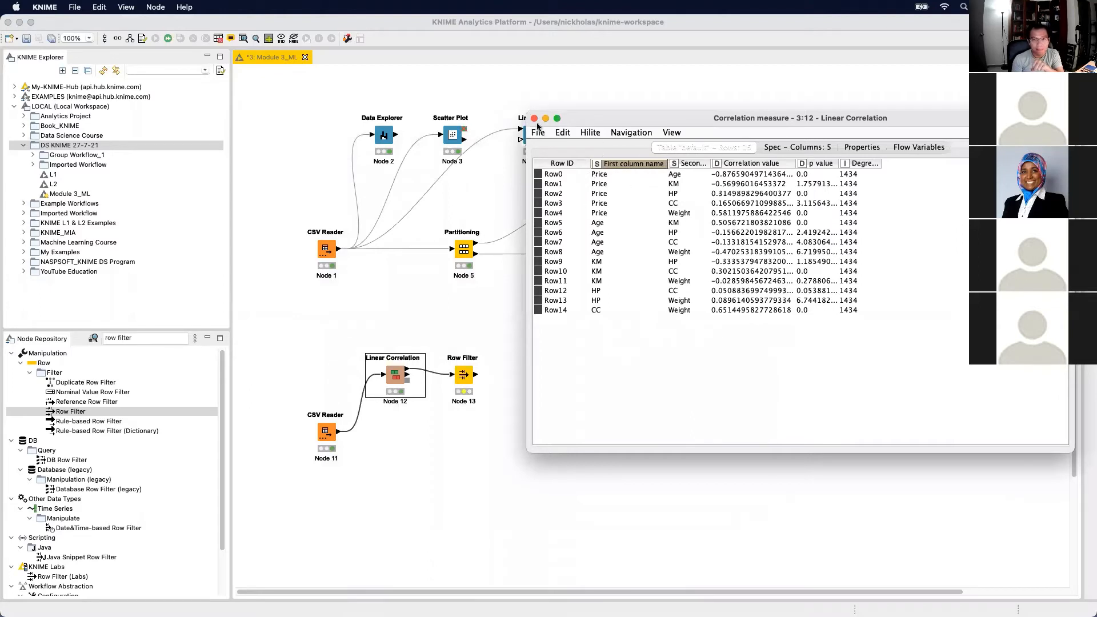
{"action": "left_click", "coordinate": [523, 195]}
Execute the Row Filter and examine its filtered table with the Correlation value and Second column name columns widened
{"action": "right_click", "coordinate": [464, 374]}
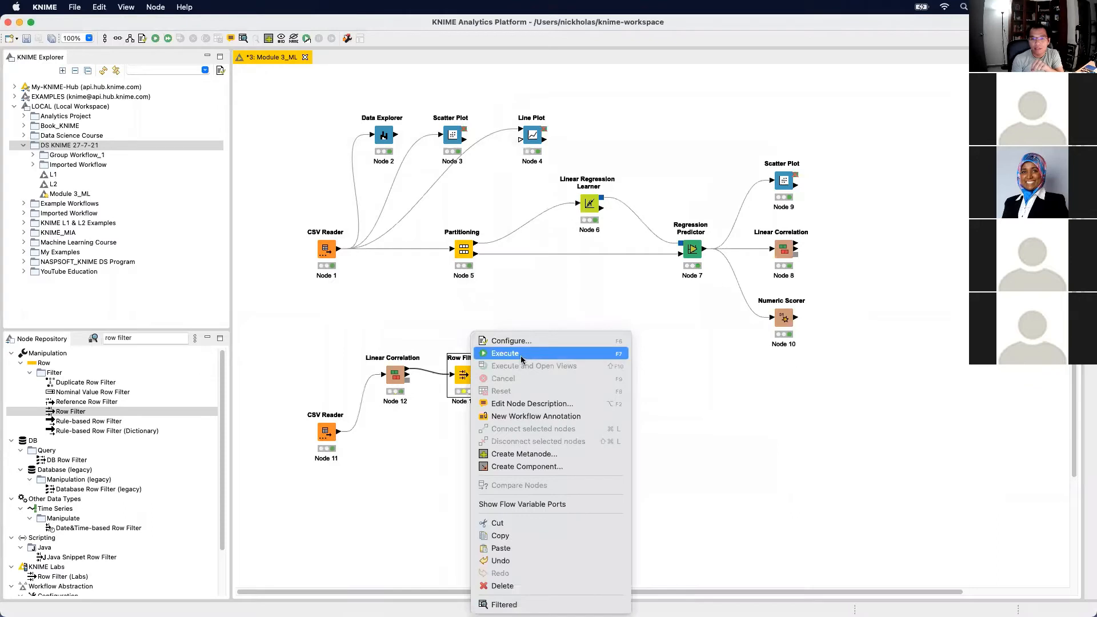
{"action": "left_click", "coordinate": [515, 353]}
{"action": "right_click", "coordinate": [464, 380]}
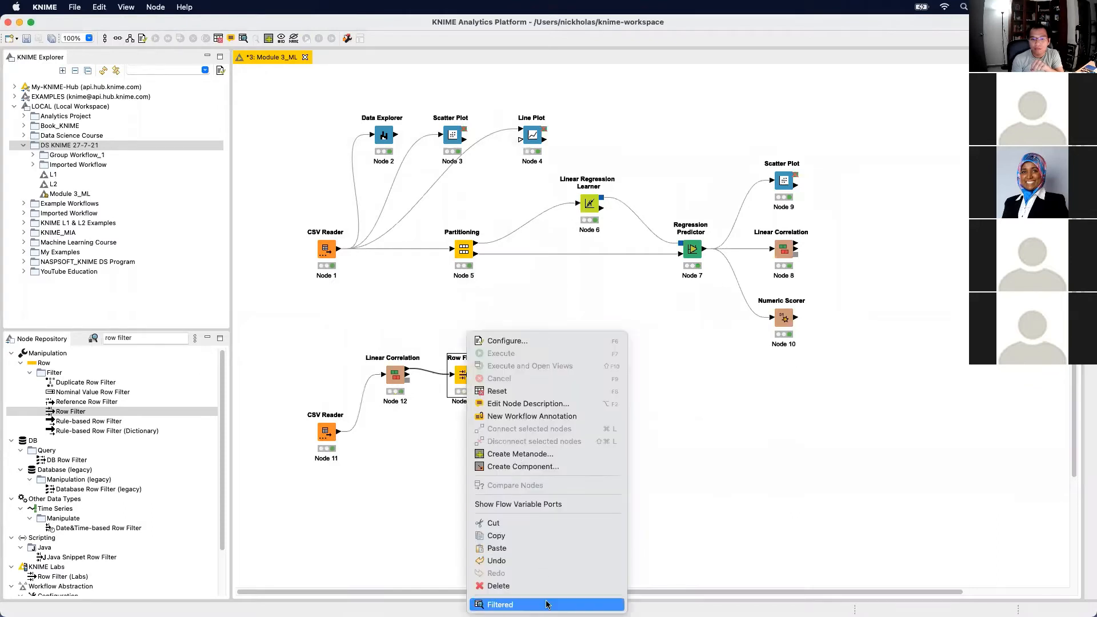
{"action": "left_click", "coordinate": [500, 605]}
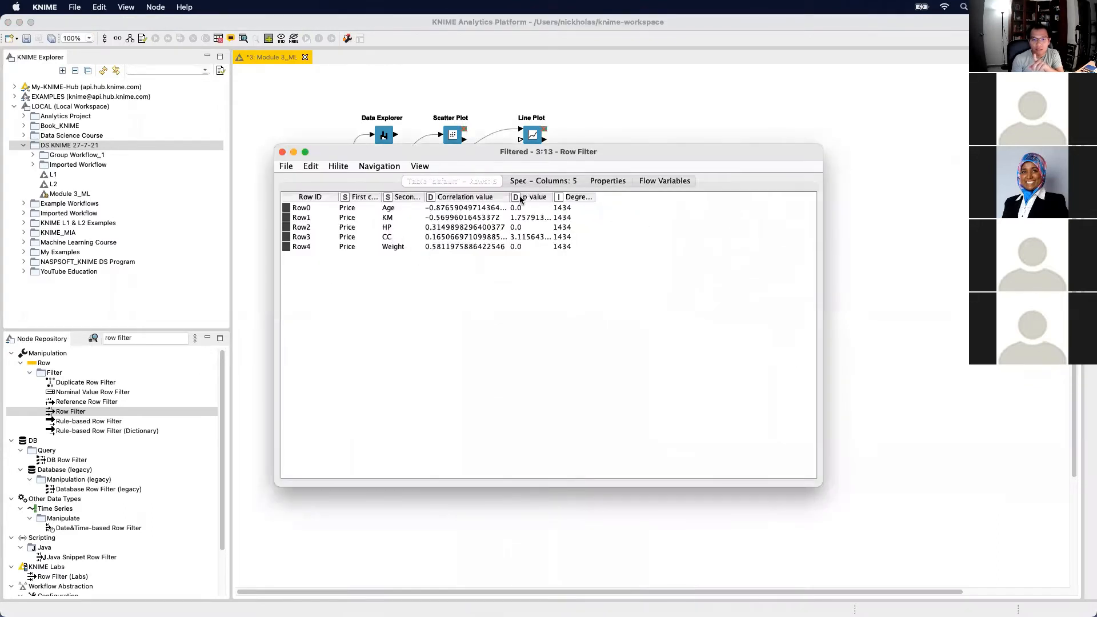
{"action": "left_click_drag", "start_coordinate": [512, 196], "coordinate": [565, 196]}
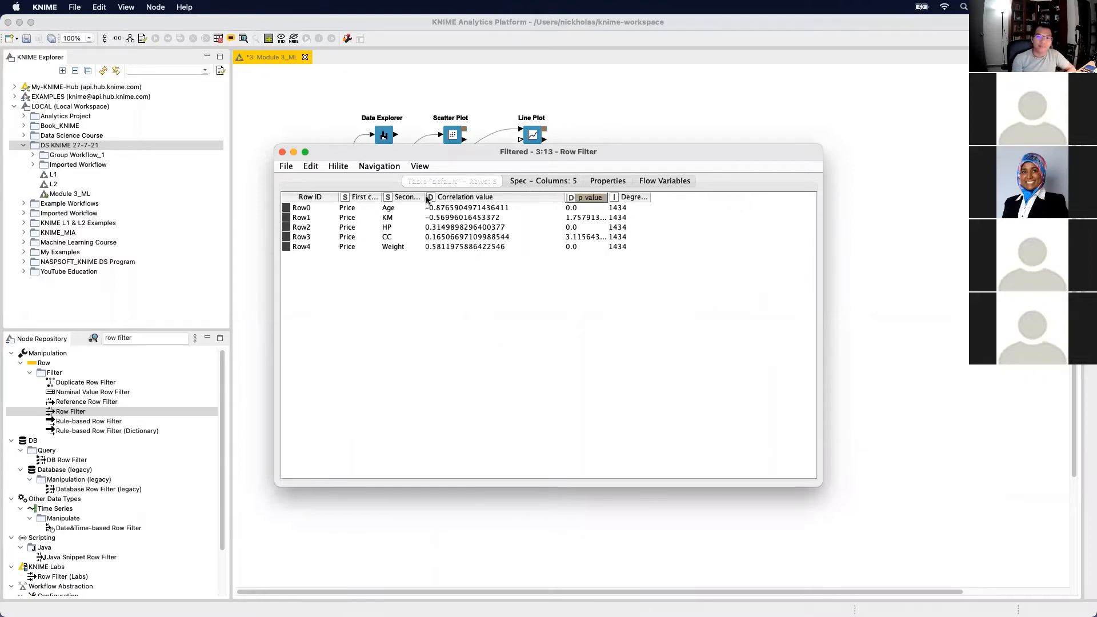
{"action": "left_click_drag", "start_coordinate": [427, 198], "coordinate": [477, 197]}
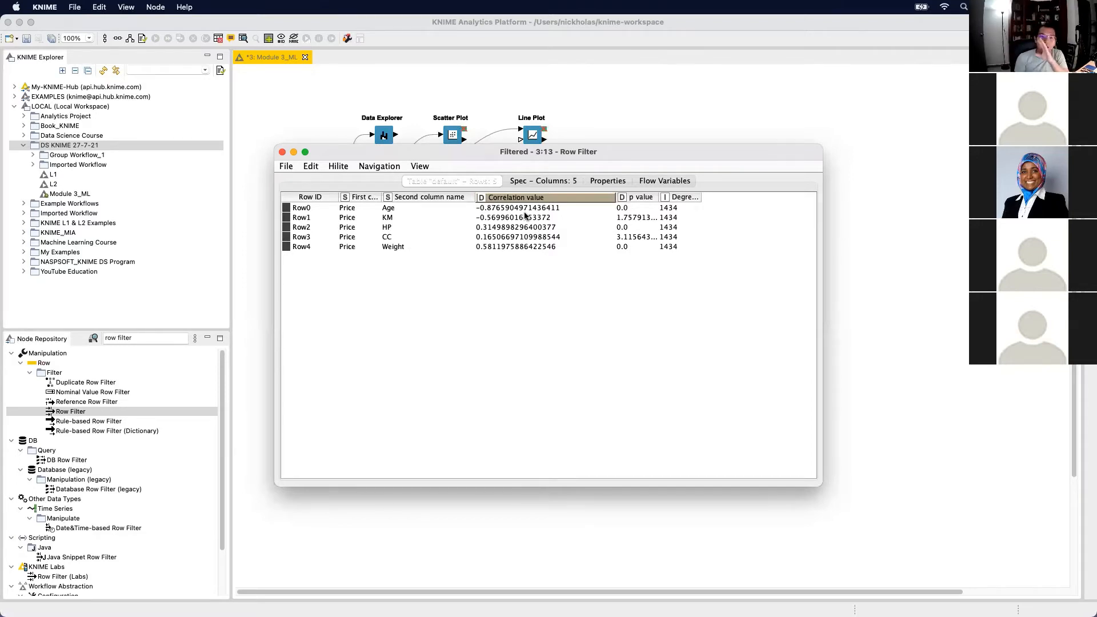
{"action": "key", "text": "Right"}
{"action": "key", "text": "Right"}
{"action": "key", "text": "Right"}
{"action": "key", "text": "Right"}
{"action": "key", "text": "Right"}
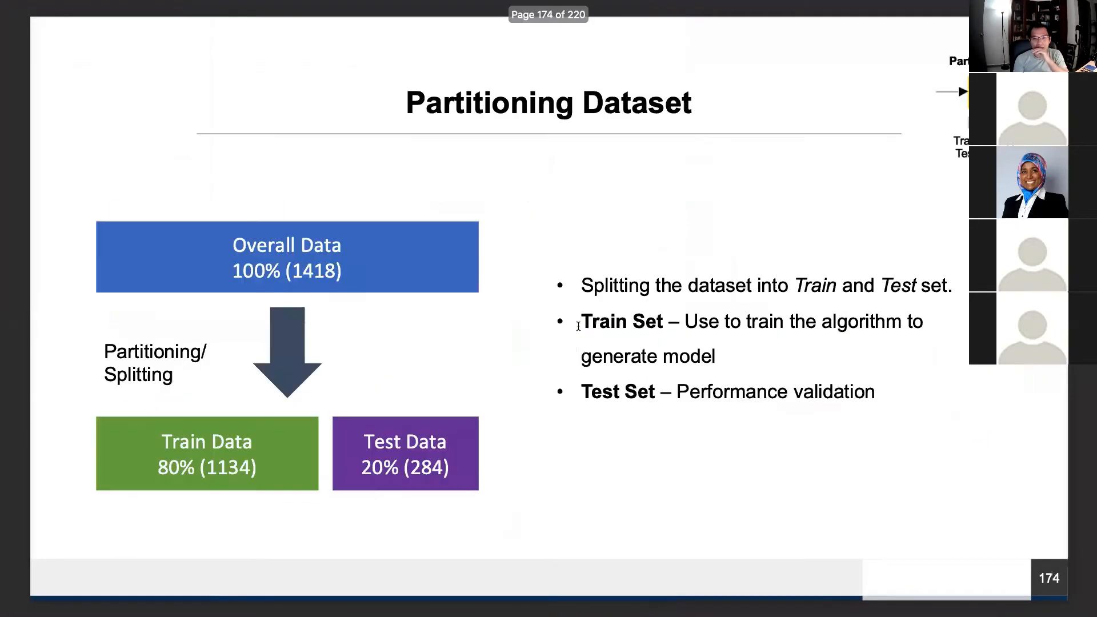
{"action": "key", "text": "Right"}
{"action": "key", "text": "Right"}
{"action": "key", "text": "Right"}
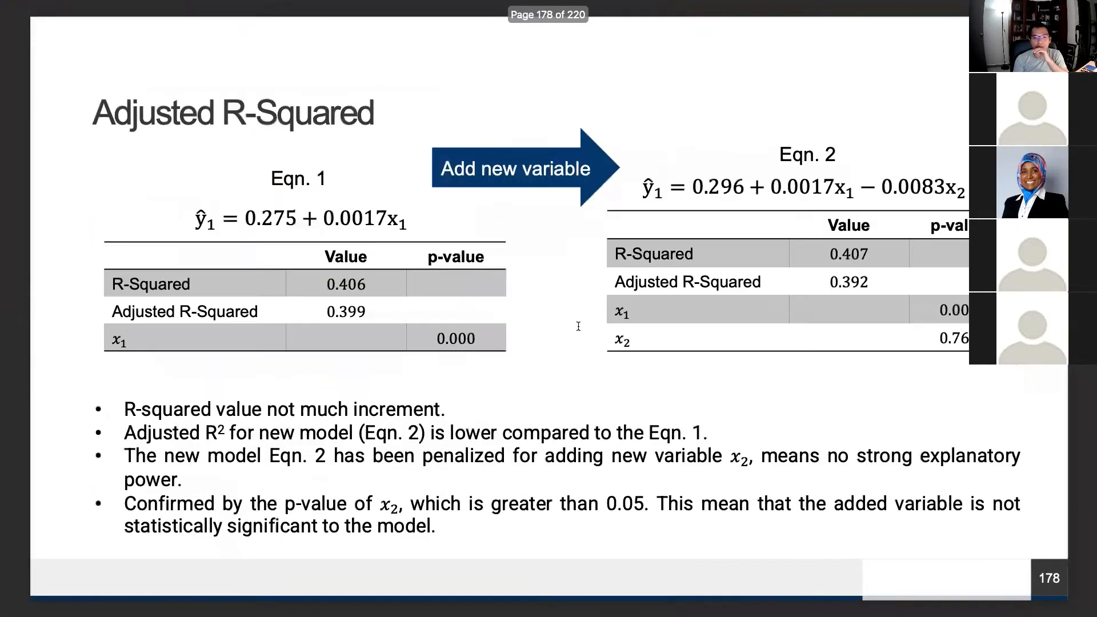
{"action": "key", "text": "Right"}
{"action": "key", "text": "Right"}
{"action": "key", "text": "Right"}
{"action": "key", "text": "Right"}
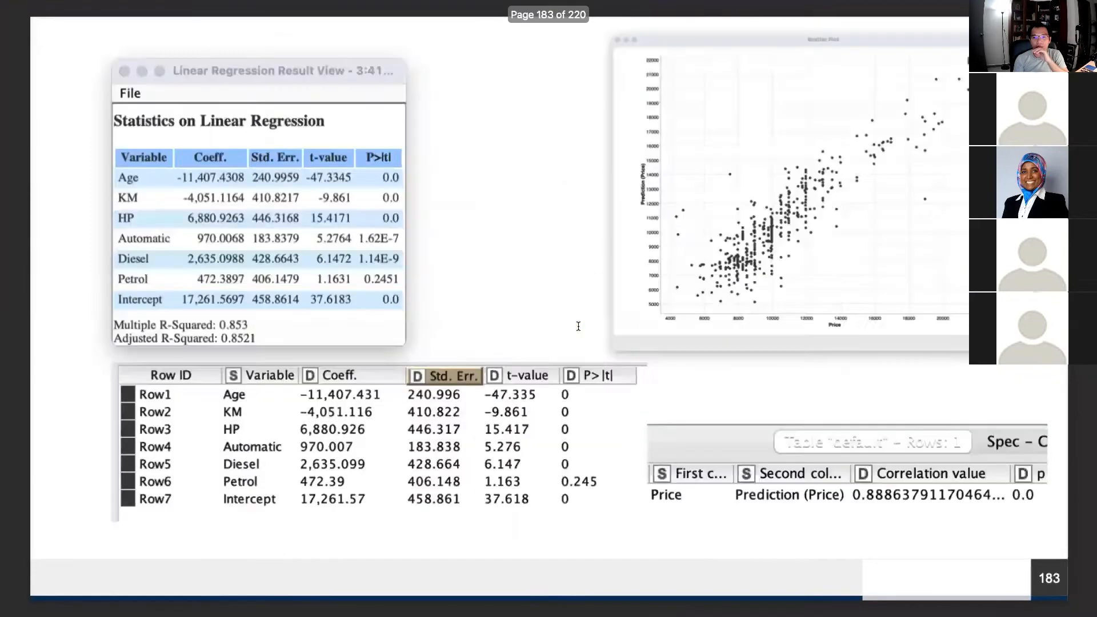
{"action": "key", "text": "Left"}
{"action": "key", "text": "Left"}
{"action": "key", "text": "Left"}
{"action": "key", "text": "Left"}
{"action": "key", "text": "Left"}
{"action": "key", "text": "Left"}
{"action": "key", "text": "Left"}
{"action": "key", "text": "Left"}
{"action": "key", "text": "Left"}
{"action": "key", "text": "Left"}
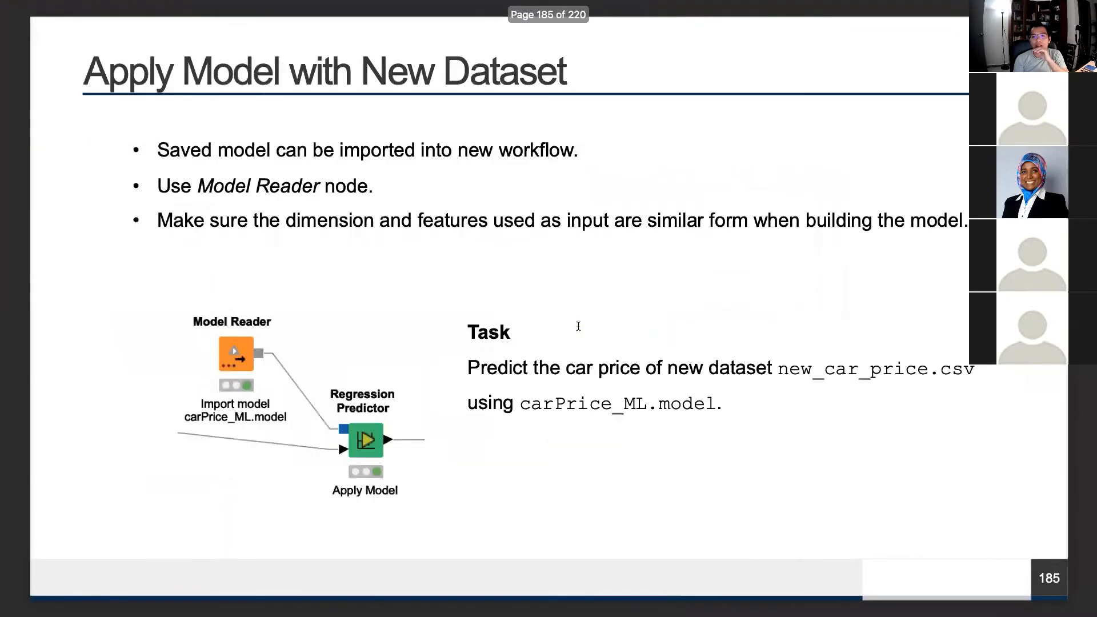
{"action": "key", "text": "Left"}
{"action": "key", "text": "Left"}
{"action": "key", "text": "Left"}
{"action": "key", "text": "Left"}
{"action": "key", "text": "Left"}
{"action": "key", "text": "Left"}
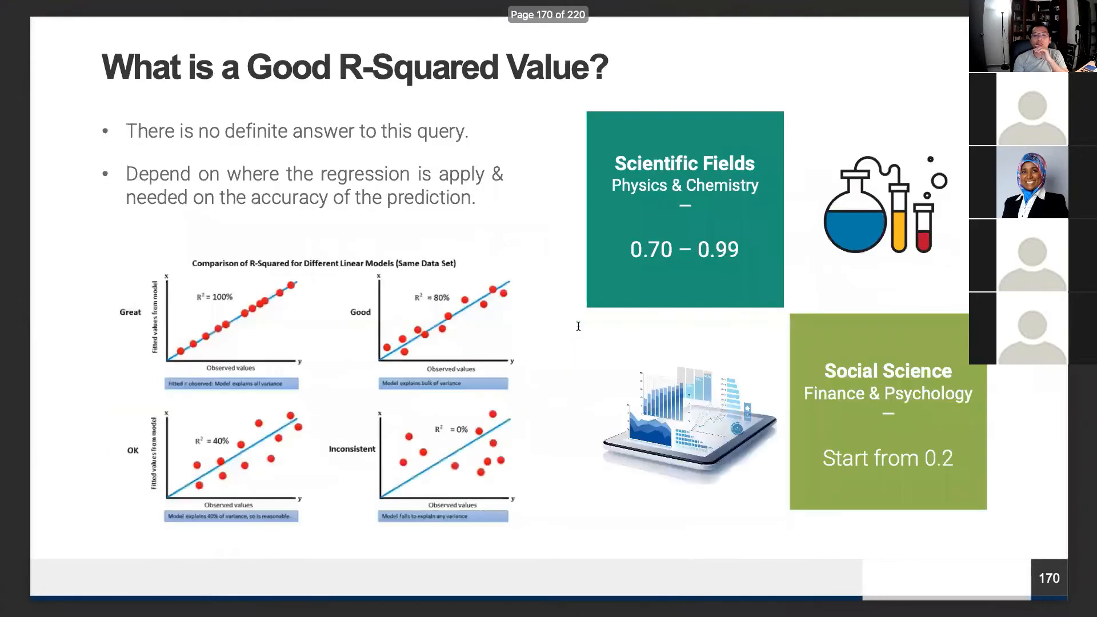
{"action": "key", "text": "Left"}
{"action": "key", "text": "Left"}
{"action": "key", "text": "Right"}
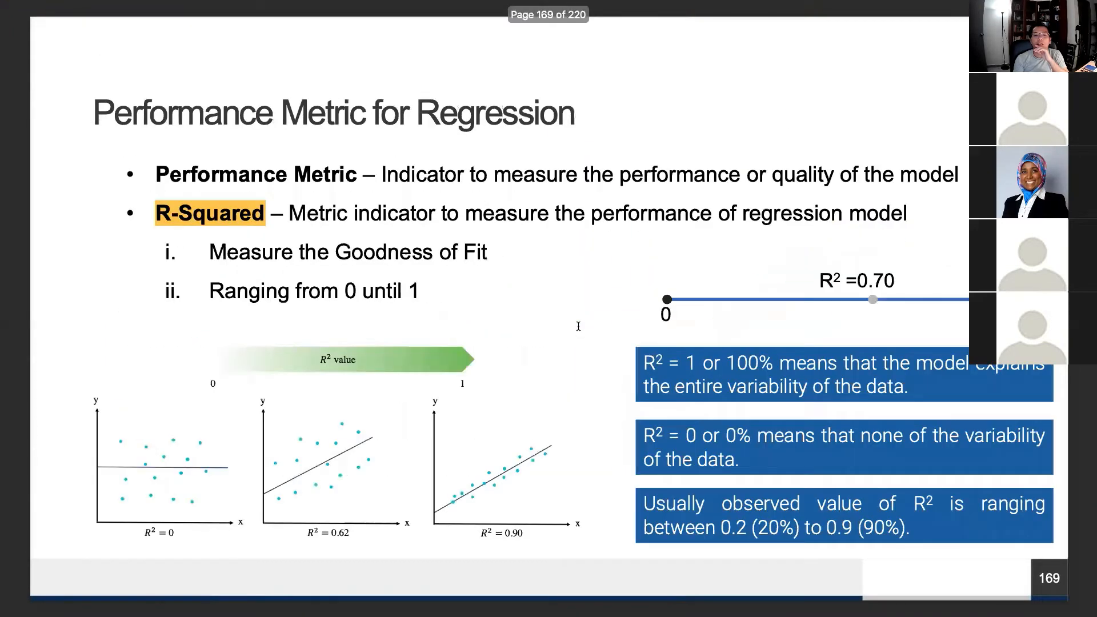
{"action": "key", "text": "Left"}
{"action": "key", "text": "Left"}
{"action": "key", "text": "Left"}
{"action": "key", "text": "Left"}
{"action": "key", "text": "Left"}
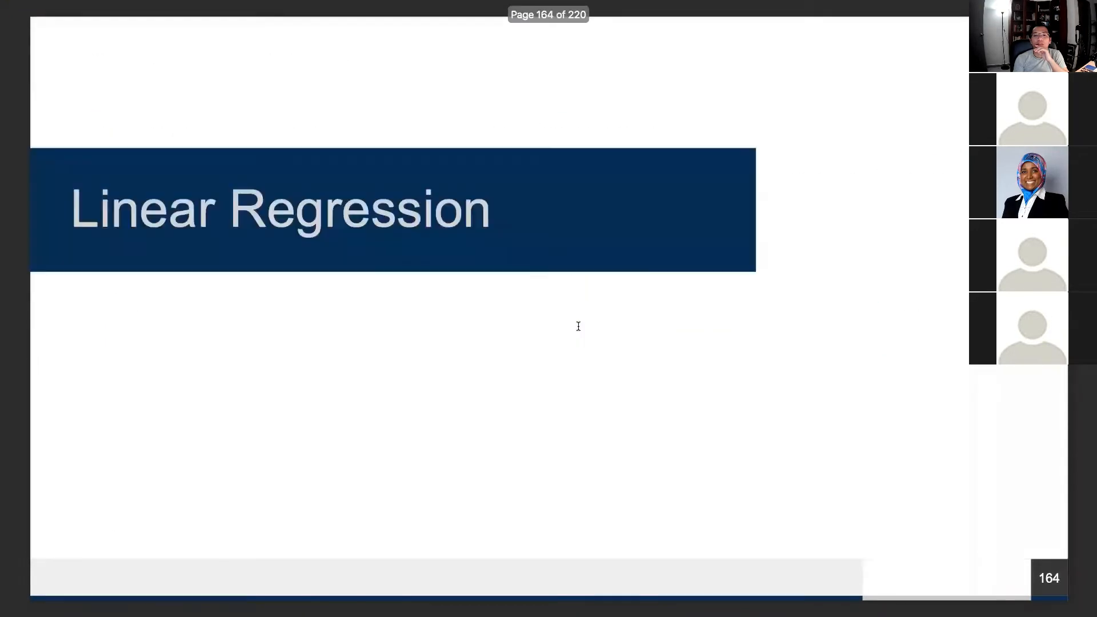
{"action": "key", "text": "Left"}
{"action": "key", "text": "Right"}
{"action": "key", "text": "Right"}
{"action": "key", "text": "Right"}
{"action": "key", "text": "Right"}
{"action": "key", "text": "Right"}
{"action": "key", "text": "Right"}
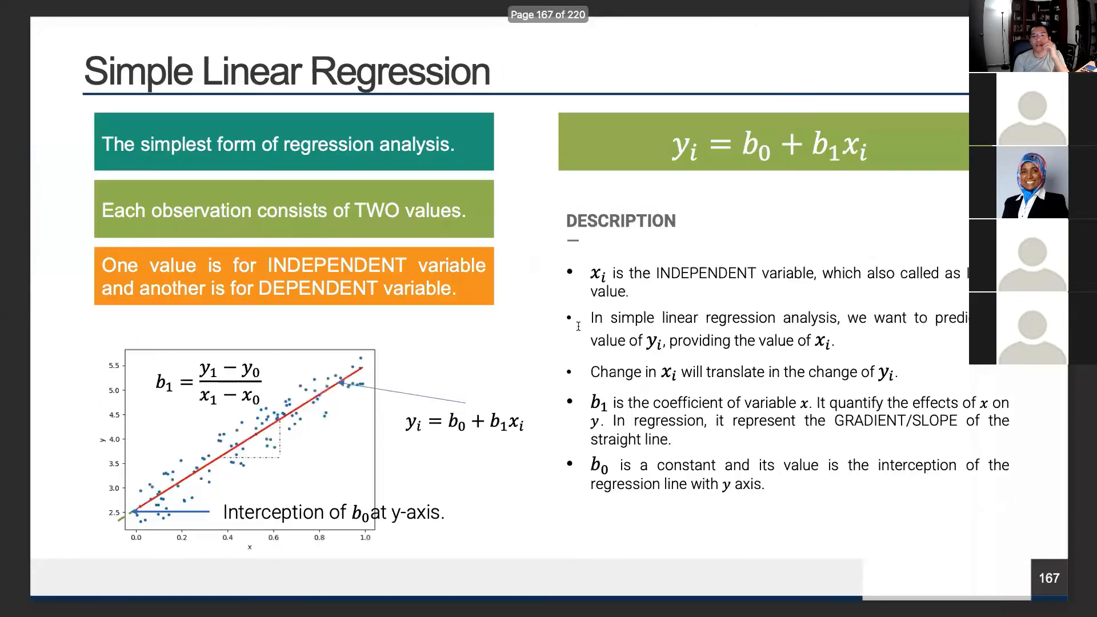
{"action": "key", "text": "Right"}
{"action": "key", "text": "Right"}
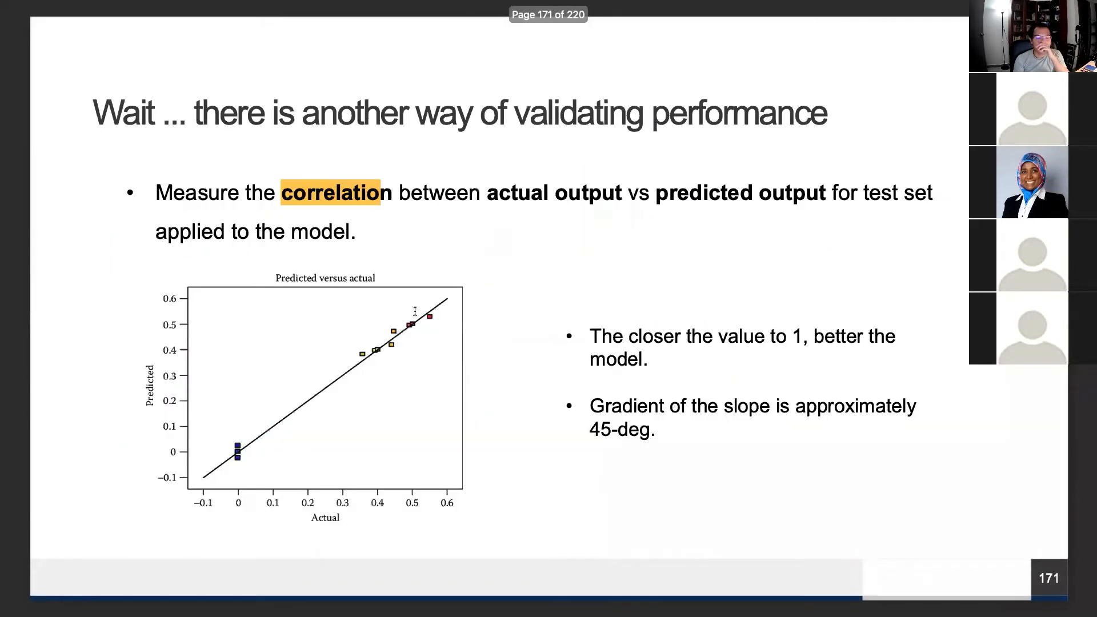
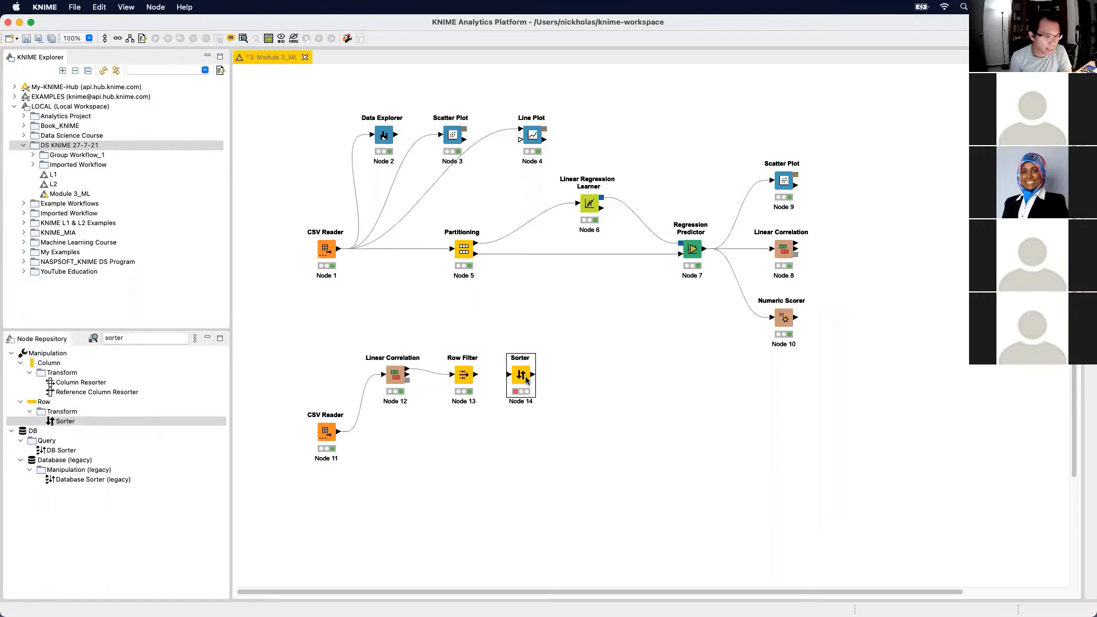
Connect the Row Filter output to the Sorter node and configure it to sort by Correlation value in ascending order
{"action": "left_click_drag", "start_coordinate": [476, 375], "coordinate": [522, 384]}
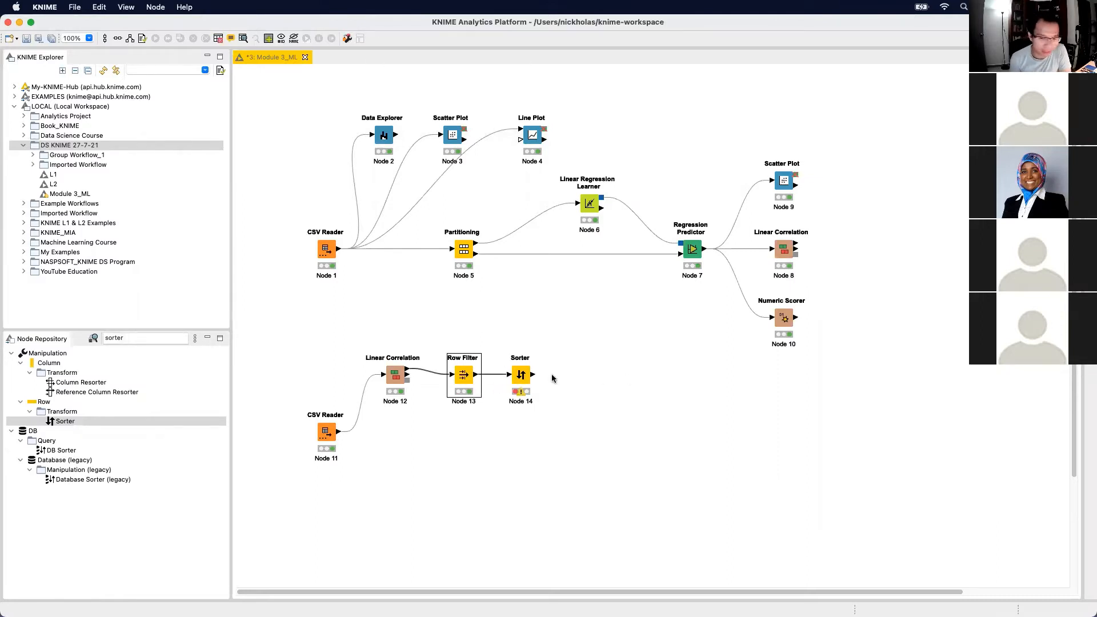
{"action": "double_click", "coordinate": [521, 375]}
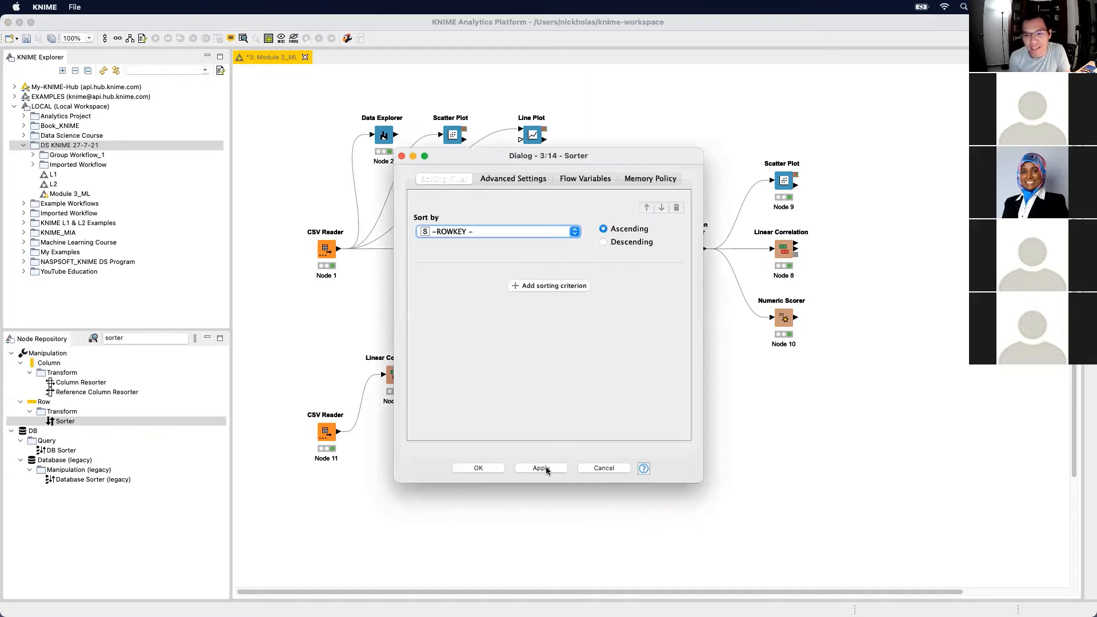
{"action": "left_click", "coordinate": [534, 232]}
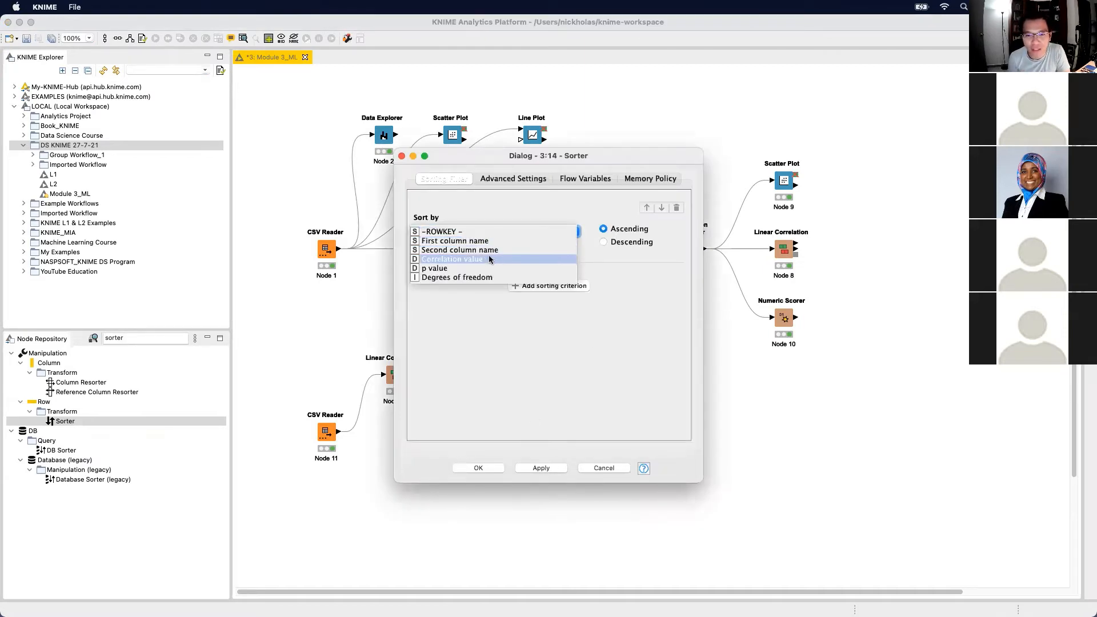
{"action": "left_click", "coordinate": [489, 261]}
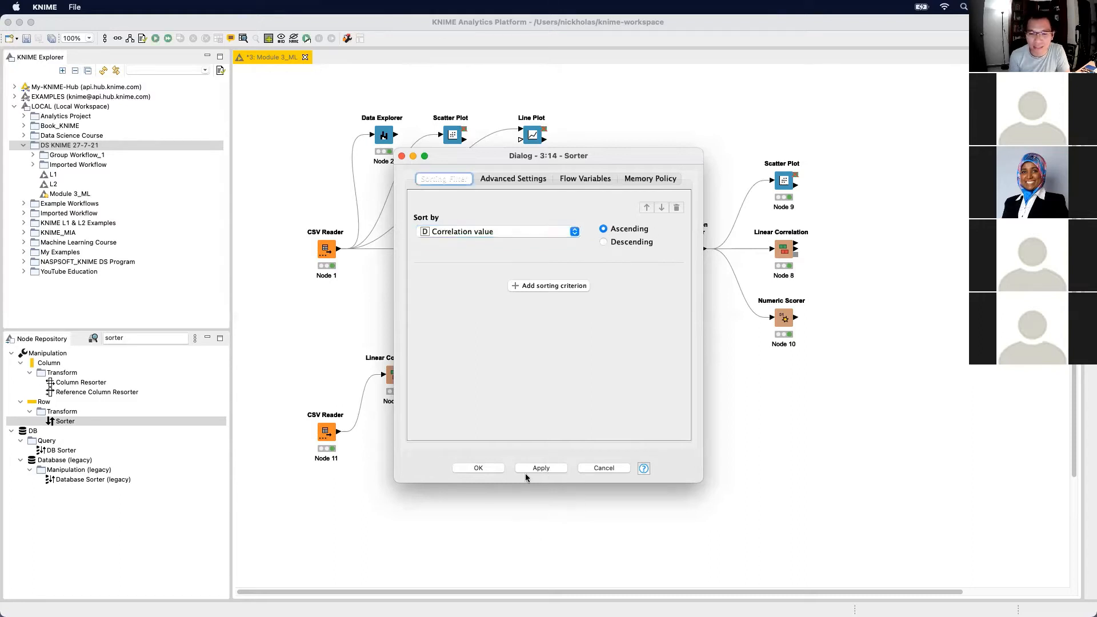
{"action": "left_click", "coordinate": [490, 469]}
Execute the Sorter, examine its sorted table with the Correlation value and Second column name columns widened, and close it
{"action": "right_click", "coordinate": [523, 375]}
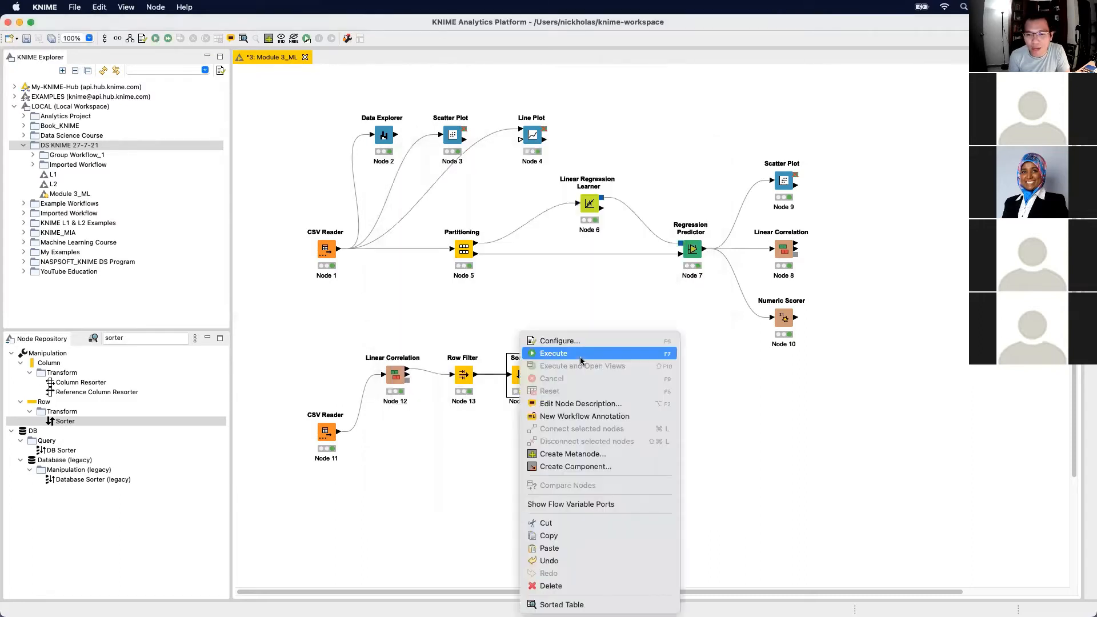
{"action": "left_click", "coordinate": [581, 354]}
{"action": "right_click", "coordinate": [524, 375]}
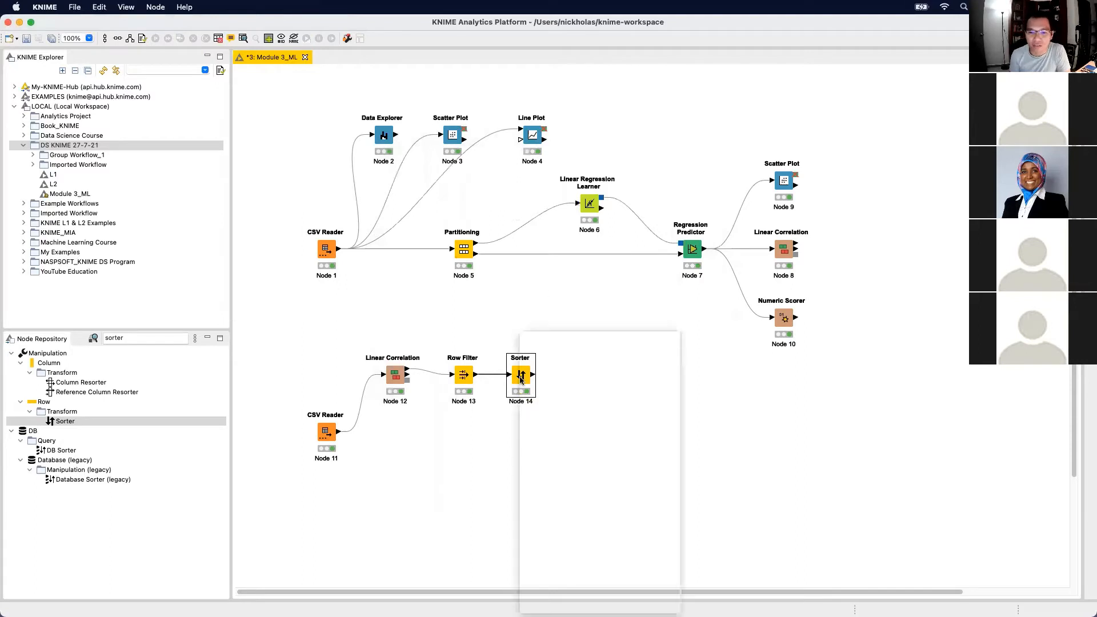
{"action": "left_click", "coordinate": [571, 605]}
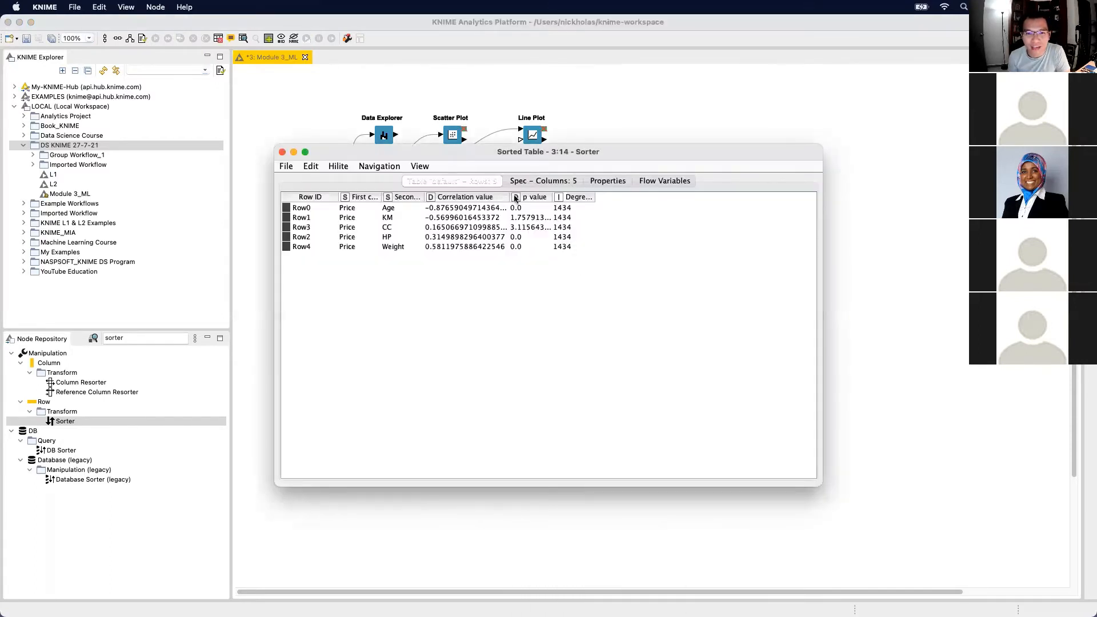
{"action": "left_click_drag", "start_coordinate": [509, 197], "coordinate": [555, 199]}
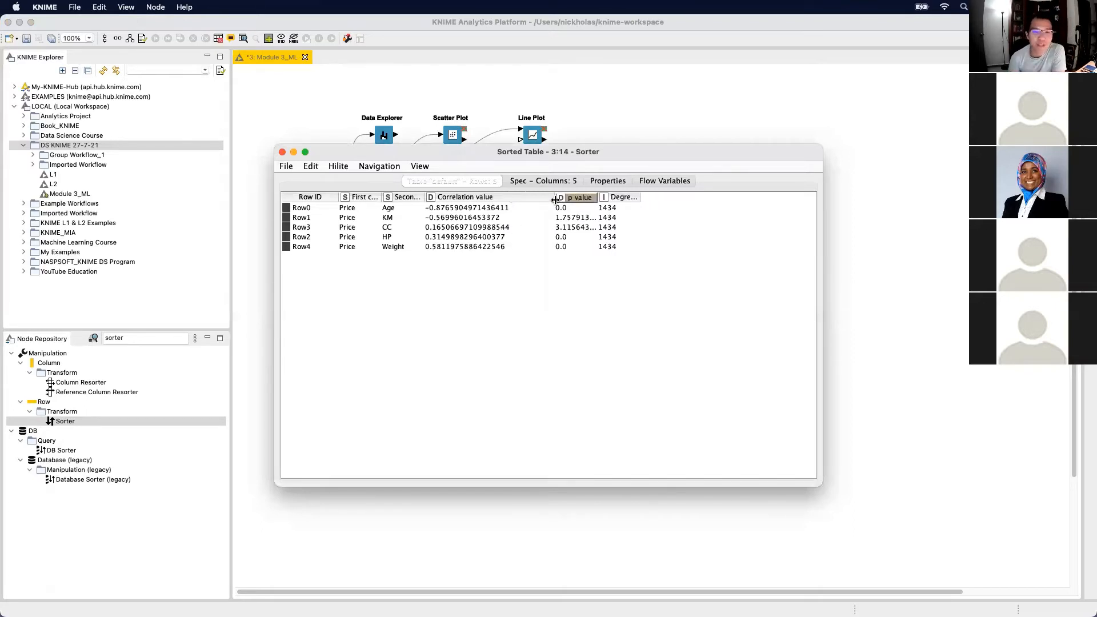
{"action": "left_click_drag", "start_coordinate": [424, 197], "coordinate": [470, 198]}
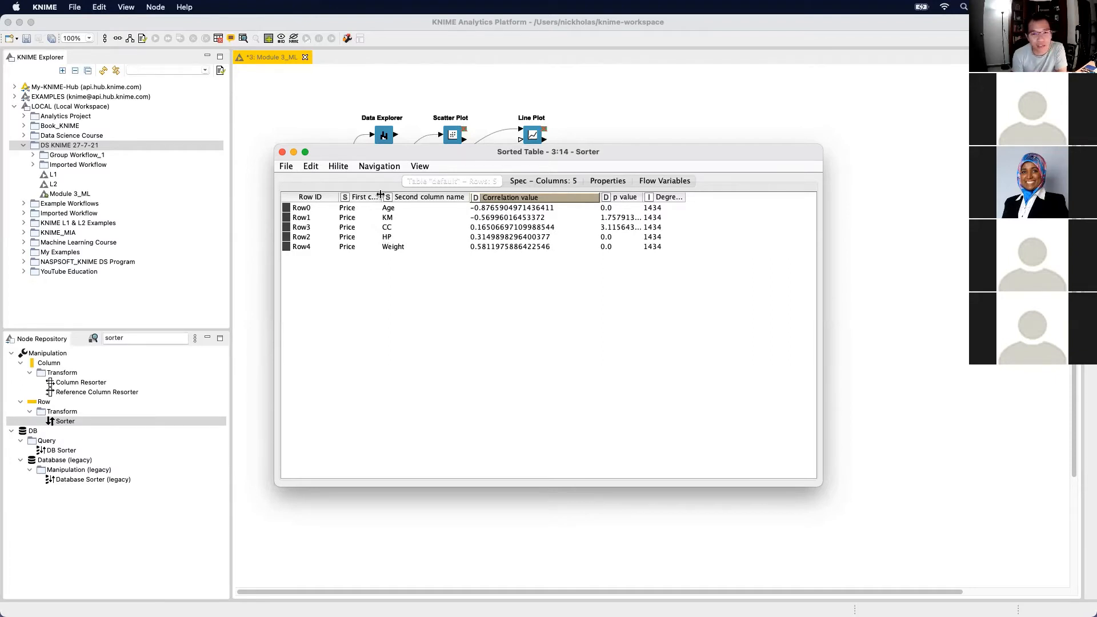
{"action": "left_click", "coordinate": [282, 152]}
{"action": "left_click", "coordinate": [600, 367]}
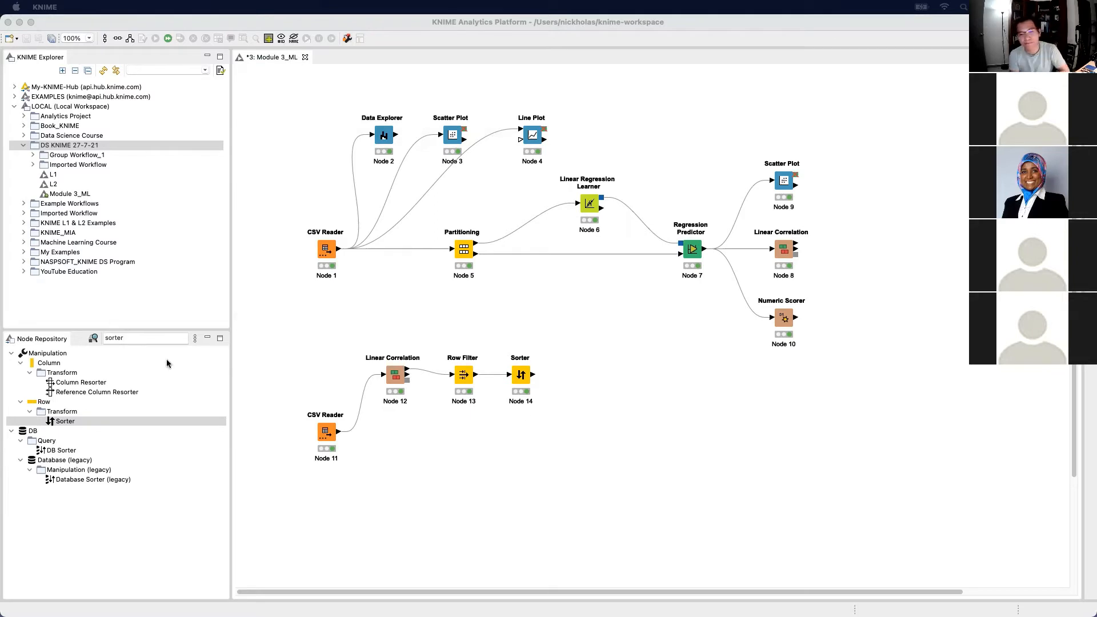
{"action": "left_click", "coordinate": [598, 433]}
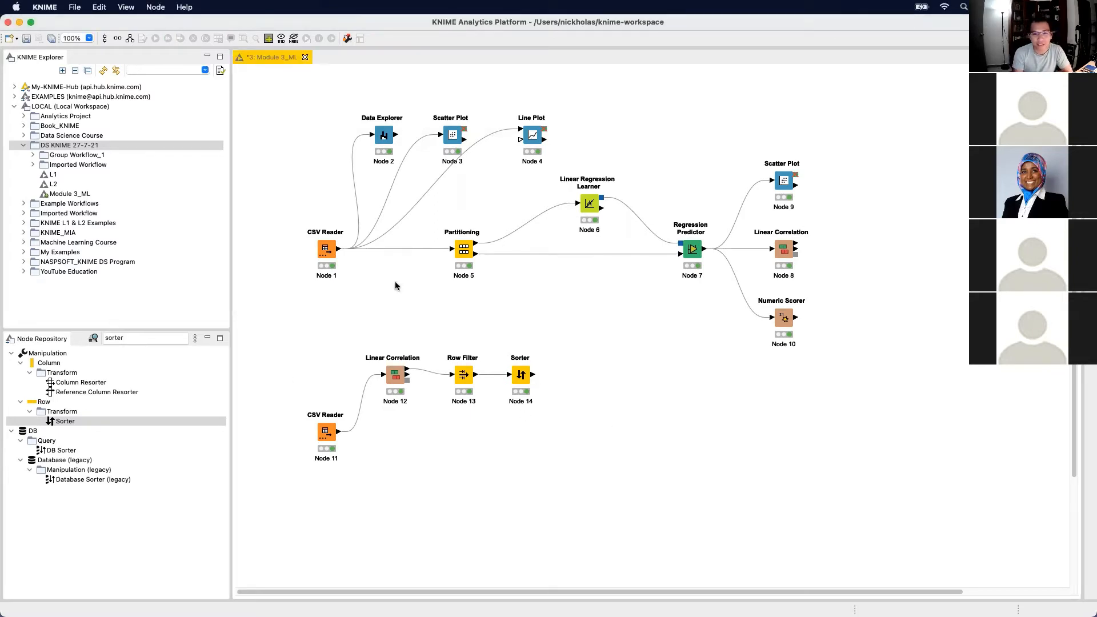
Search the node repository for scatter nodes and select Scatter Matrix (local)
{"action": "left_click", "coordinate": [151, 341]}
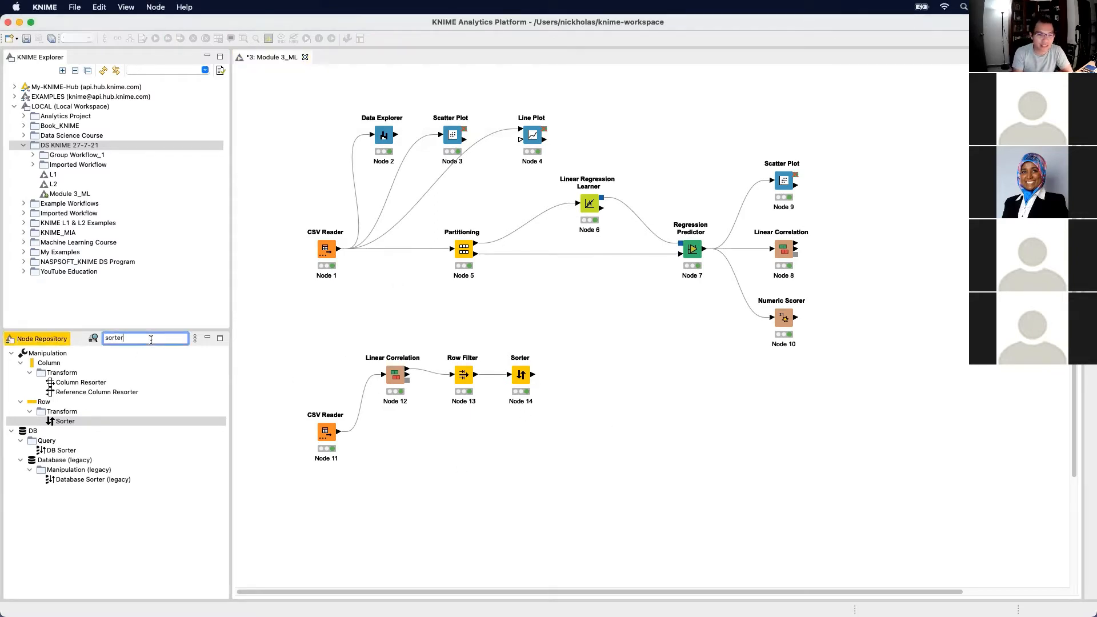
{"action": "key", "text": "super+a"}
{"action": "type", "text": "scatt"}
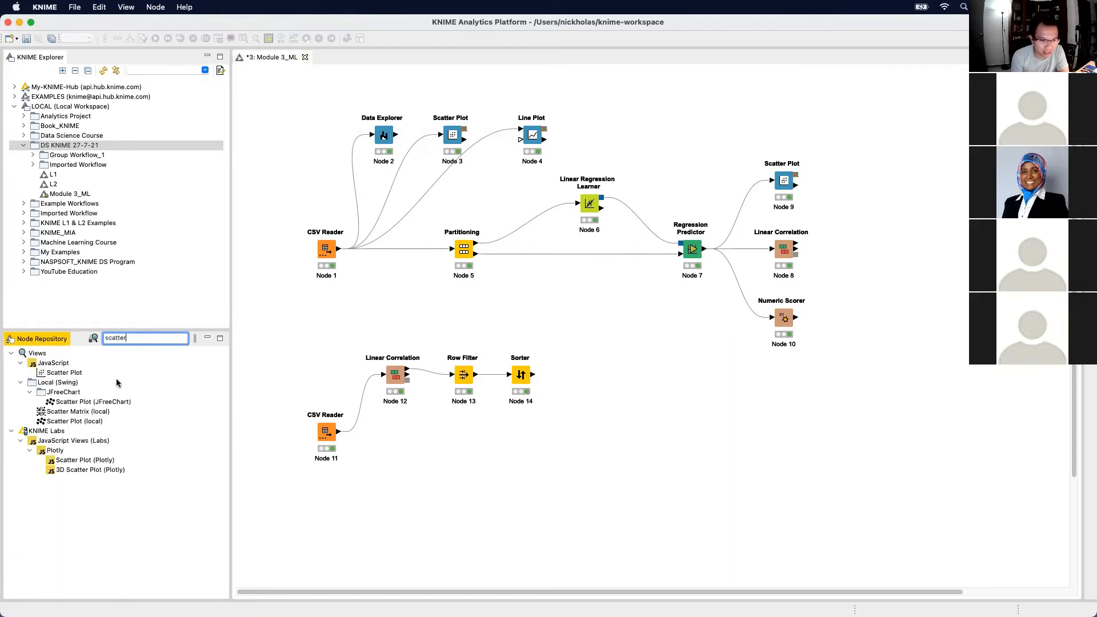
{"action": "left_click", "coordinate": [85, 412]}
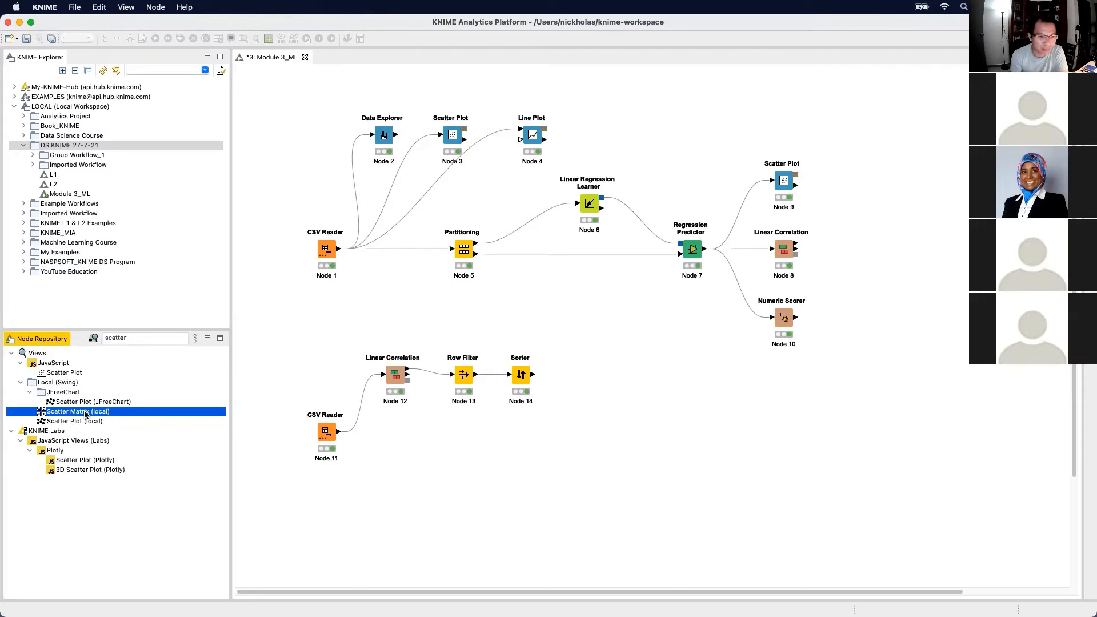
Add the Scatter Matrix (local) node beside the Sorter, connect the lower CSV Reader to it, and check its settings without changing them
{"action": "left_click_drag", "start_coordinate": [78, 414], "coordinate": [609, 365]}
{"action": "left_click_drag", "start_coordinate": [338, 432], "coordinate": [606, 366]}
{"action": "left_click_drag", "start_coordinate": [609, 366], "coordinate": [610, 375]}
{"action": "double_click", "coordinate": [613, 377]}
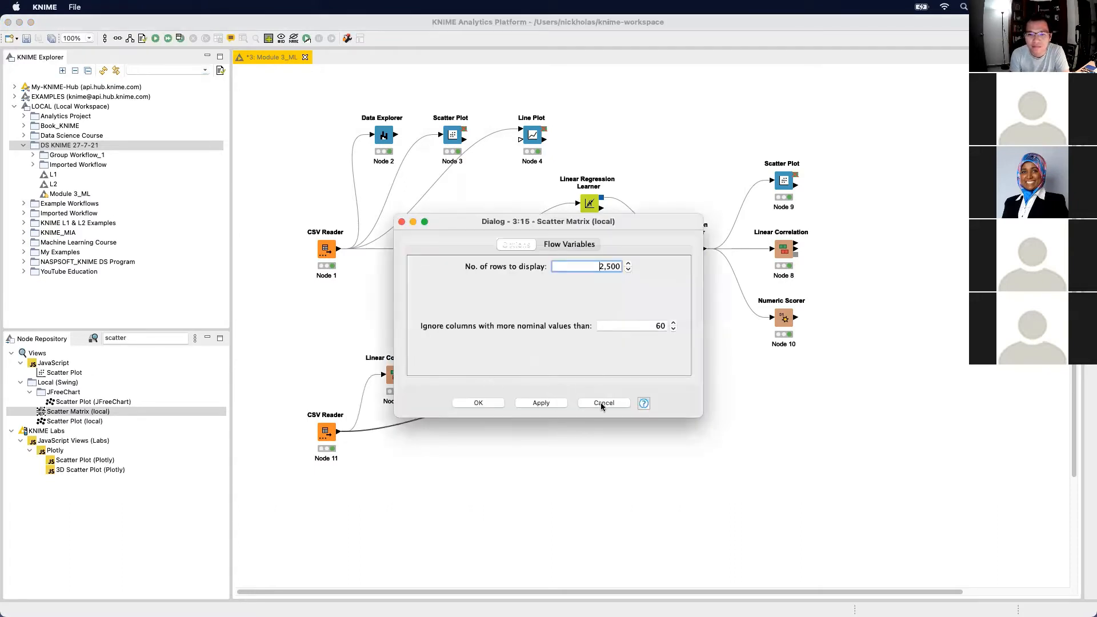
{"action": "left_click", "coordinate": [604, 403]}
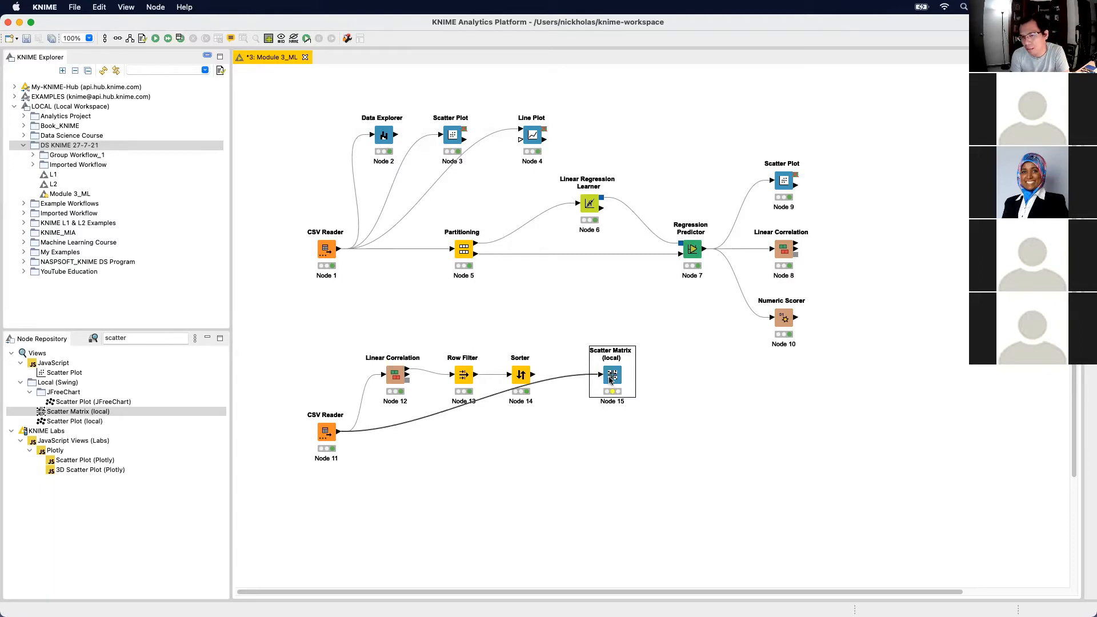
Try feeding the Scatter Matrix node from the Row Filter output instead of the CSV Reader, executing it and opening its view
{"action": "right_click", "coordinate": [612, 378]}
{"action": "left_click", "coordinate": [485, 377]}
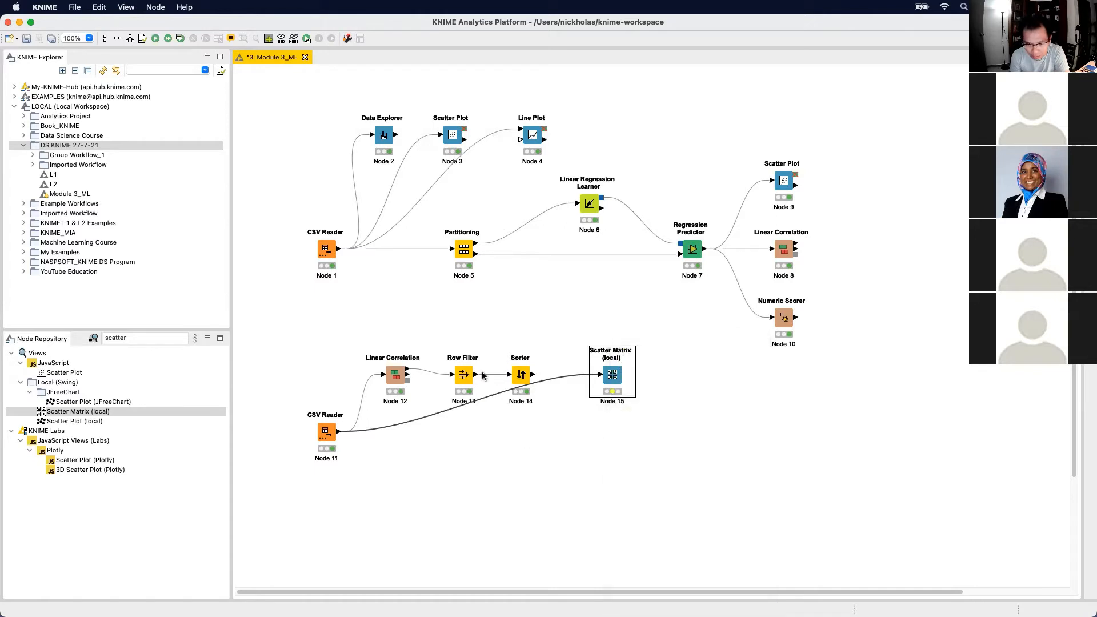
{"action": "left_click_drag", "start_coordinate": [476, 375], "coordinate": [599, 331]}
{"action": "right_click", "coordinate": [599, 331]}
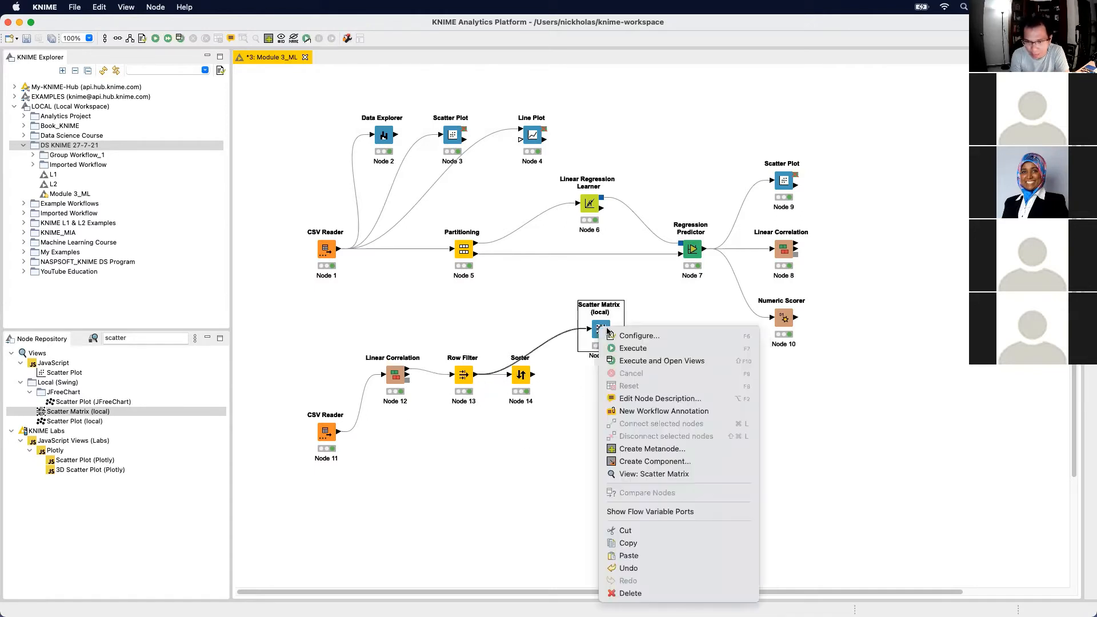
{"action": "left_click", "coordinate": [657, 361]}
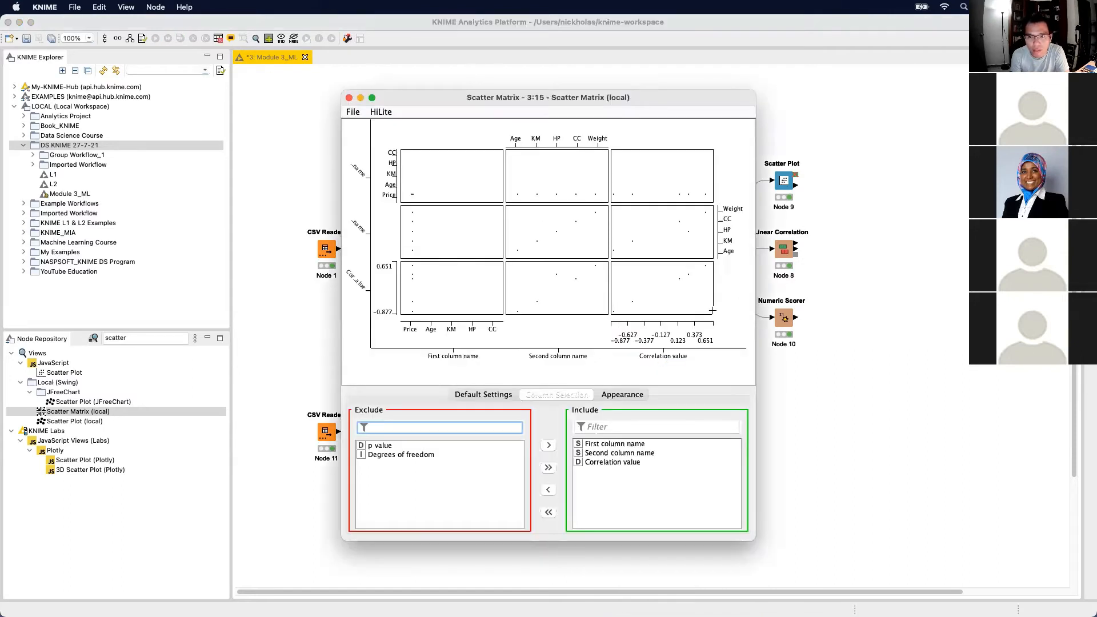
Examine the scatter matrix in an enlarged view, close the view and delete the Scatter Matrix node
{"action": "left_click_drag", "start_coordinate": [756, 274], "coordinate": [959, 303]}
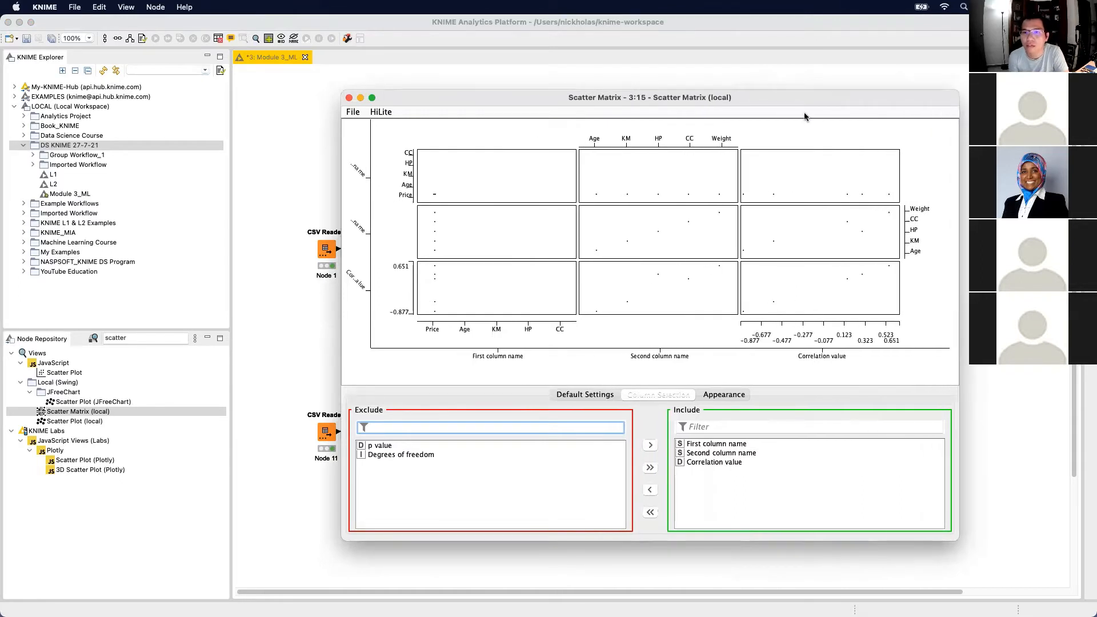
{"action": "left_click_drag", "start_coordinate": [797, 104], "coordinate": [720, 115]}
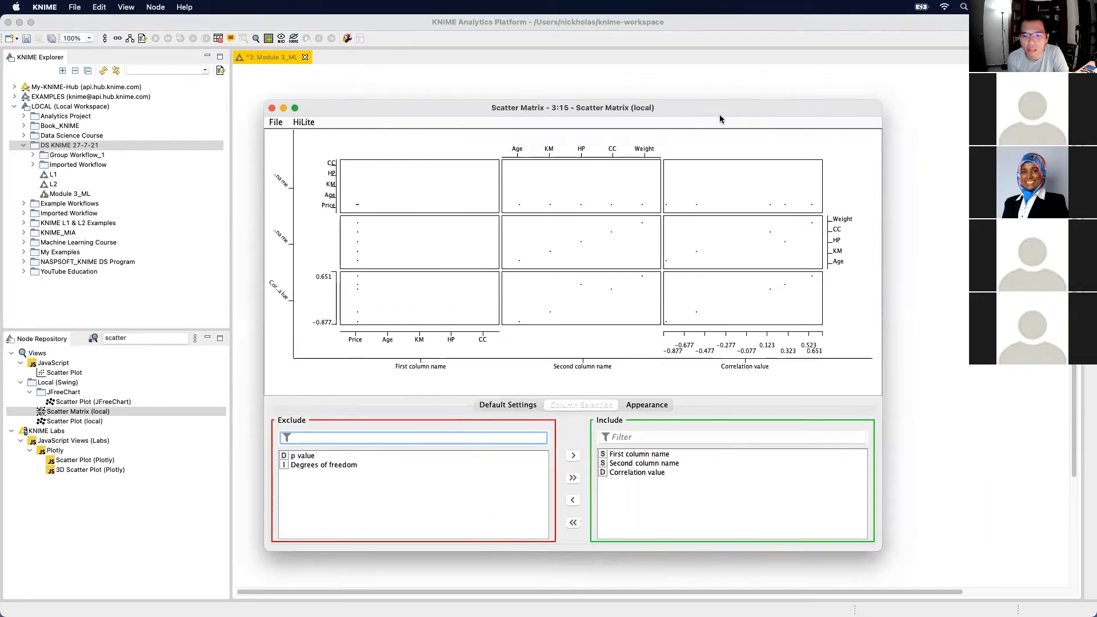
{"action": "left_click", "coordinate": [271, 109]}
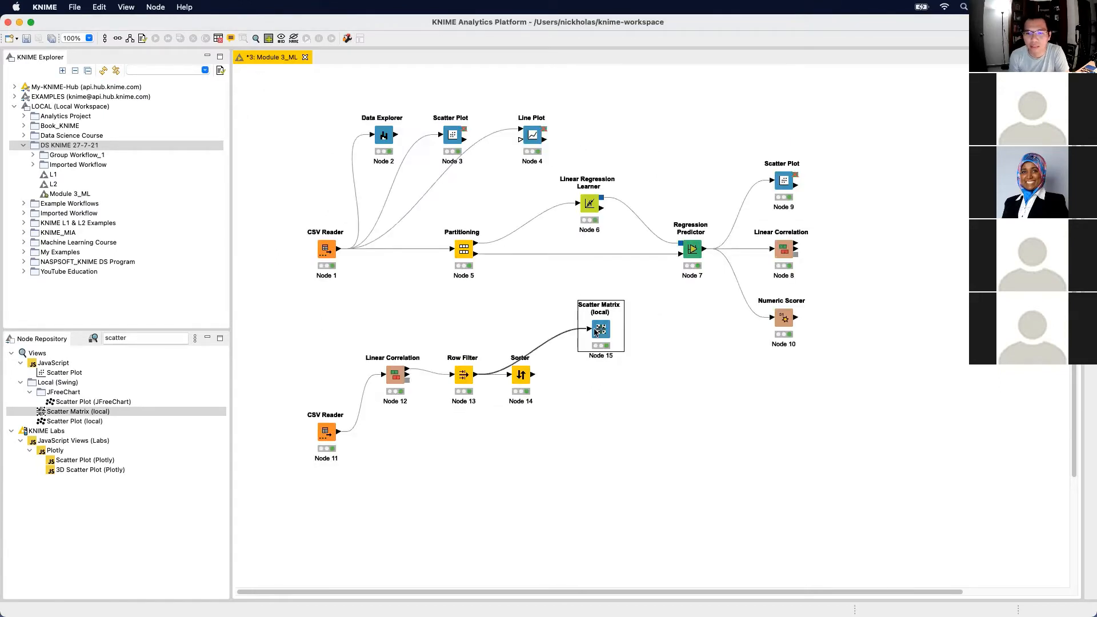
{"action": "right_click", "coordinate": [595, 333]}
{"action": "key", "text": "Return"}
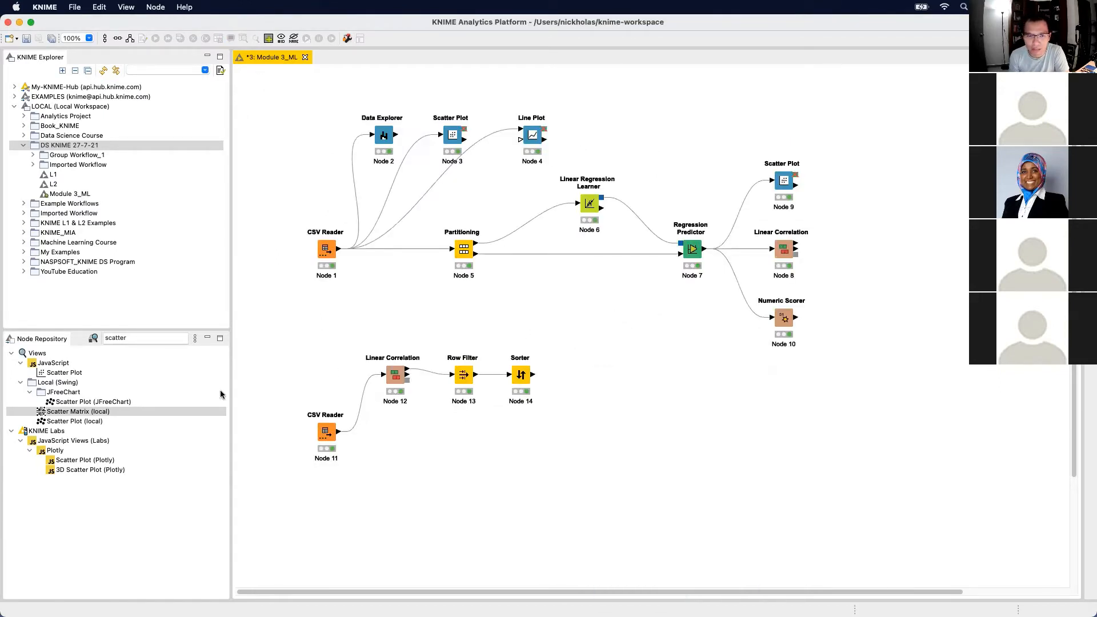
Add the Scatter Matrix (local) node below the Sorter, connect the lower CSV Reader to it and accept its default settings
{"action": "left_click_drag", "start_coordinate": [97, 412], "coordinate": [521, 435]}
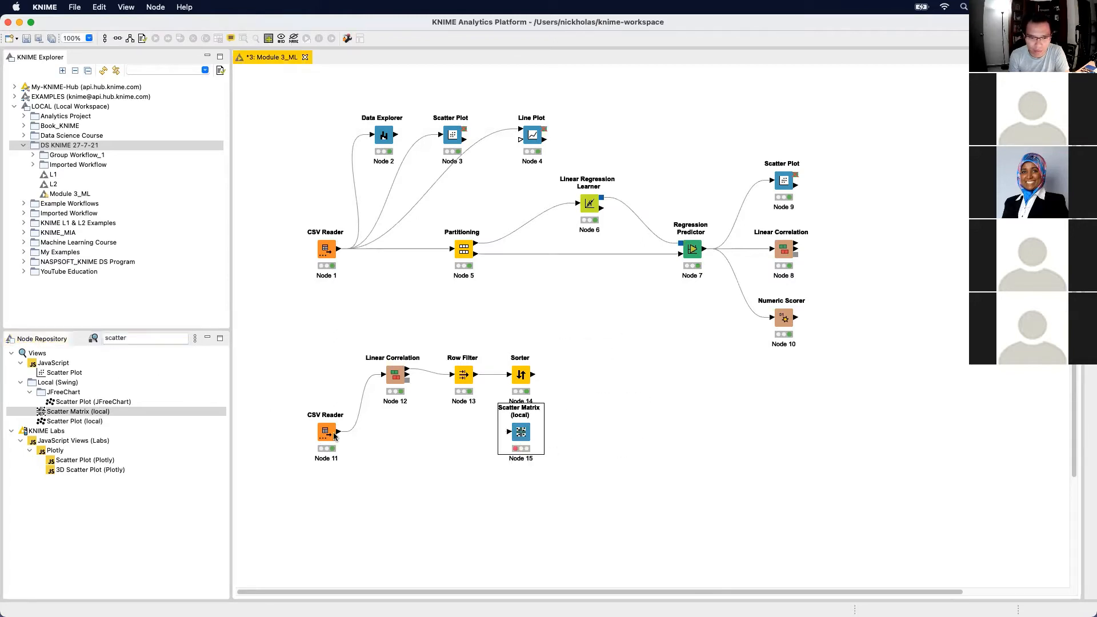
{"action": "left_click_drag", "start_coordinate": [338, 431], "coordinate": [515, 462]}
{"action": "left_click", "coordinate": [513, 435]}
{"action": "double_click", "coordinate": [523, 448]}
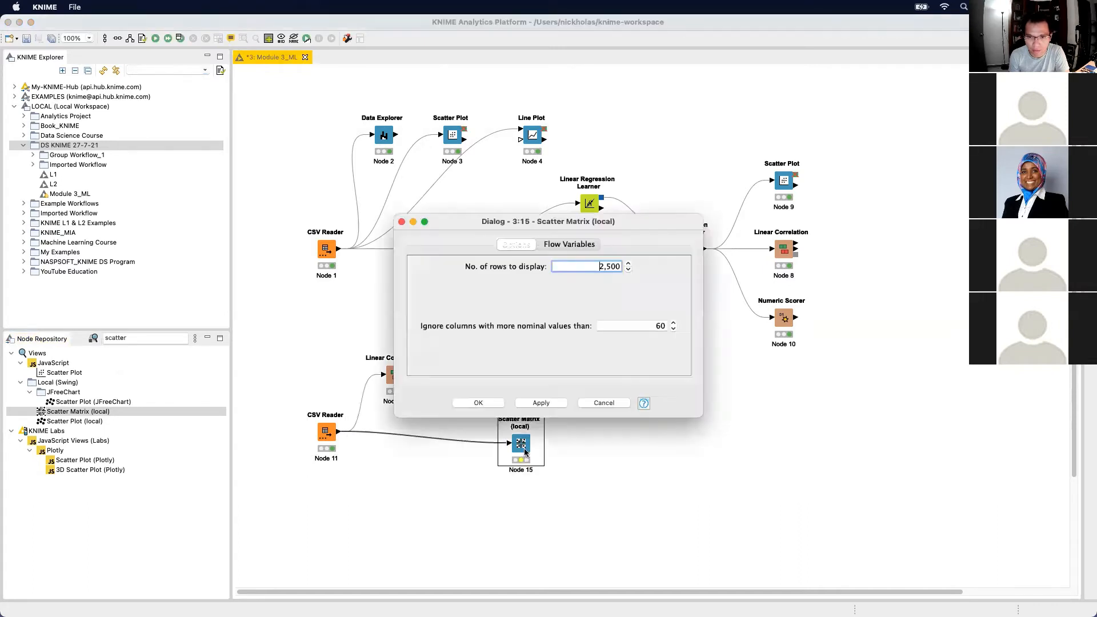
{"action": "left_click", "coordinate": [541, 403]}
{"action": "left_click", "coordinate": [480, 402]}
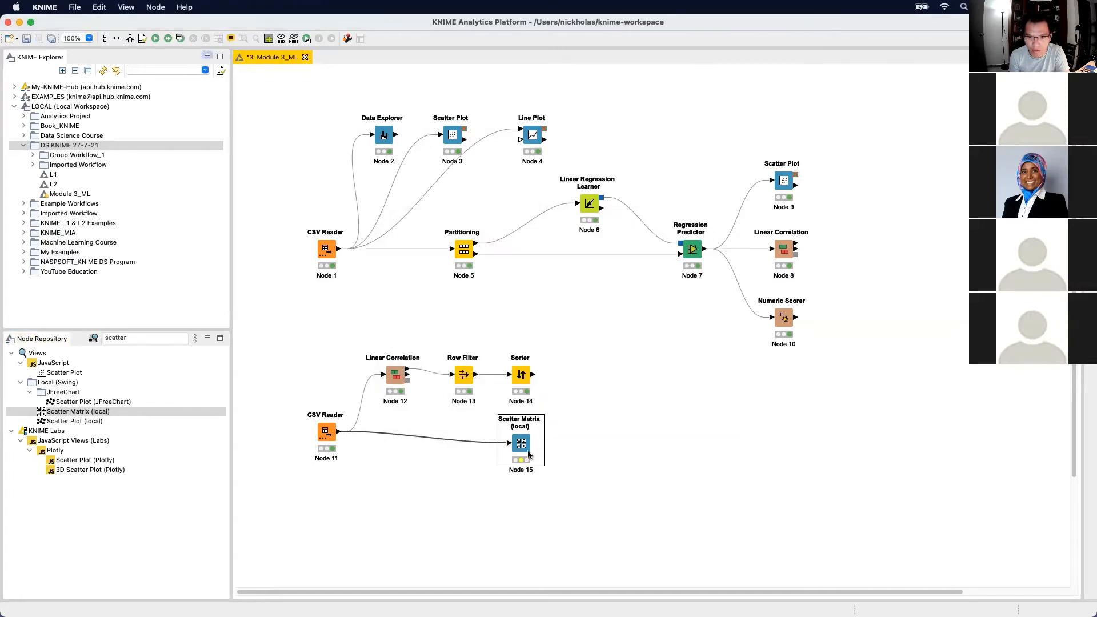
Execute the Scatter Matrix node with its view open, widen the view and include the CC and HP columns in the matrix
{"action": "right_click", "coordinate": [527, 450]}
{"action": "left_click", "coordinate": [623, 379]}
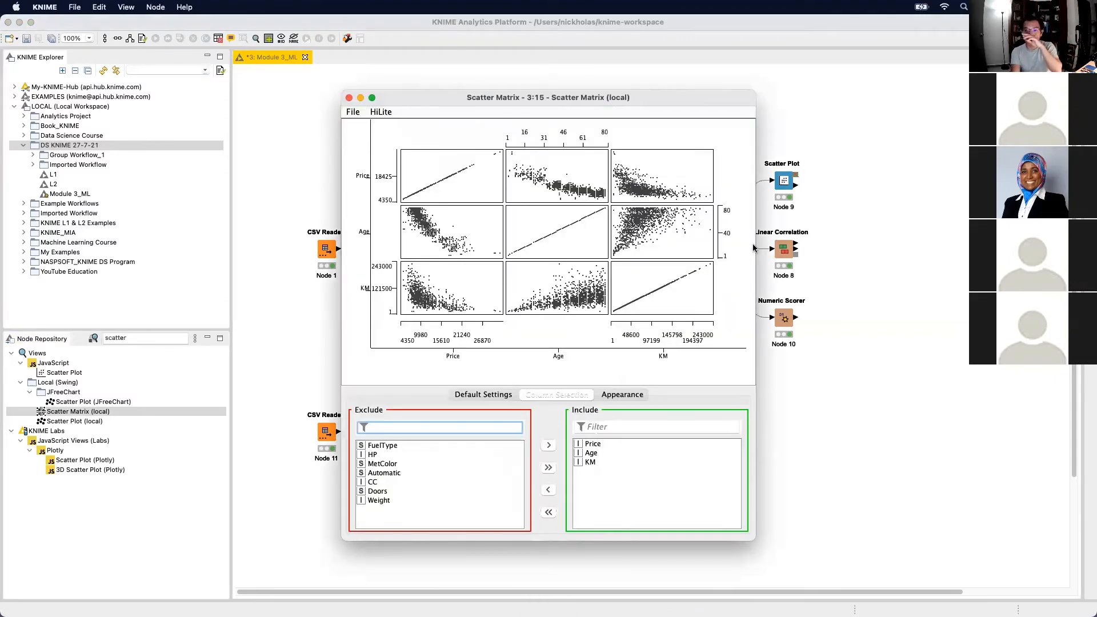
{"action": "left_click_drag", "start_coordinate": [756, 244], "coordinate": [963, 269]}
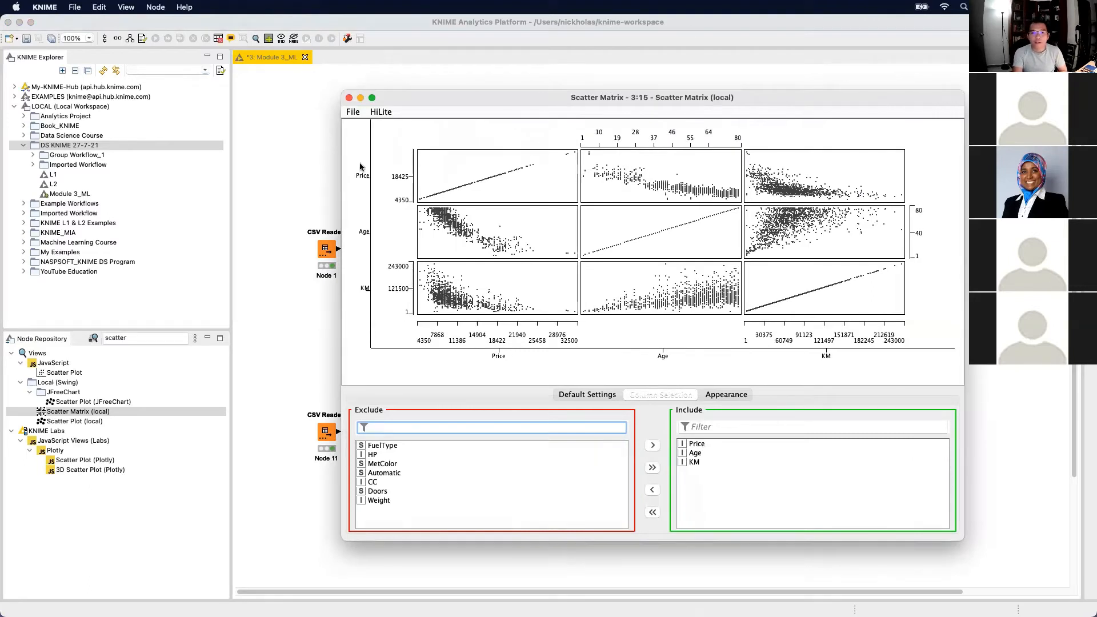
{"action": "double_click", "coordinate": [373, 482]}
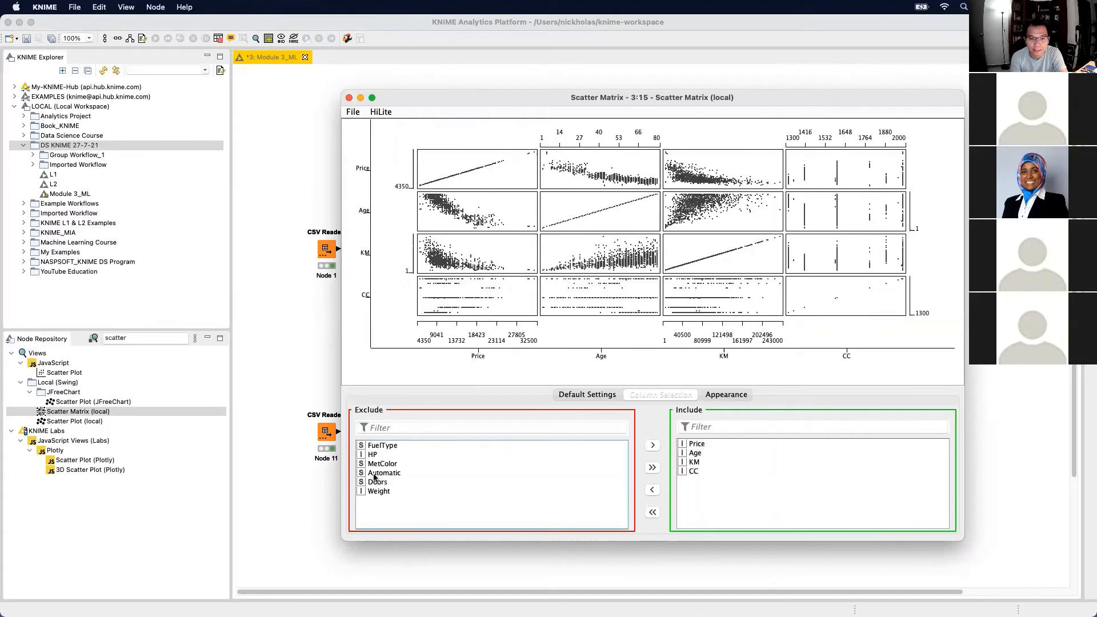
{"action": "double_click", "coordinate": [374, 455]}
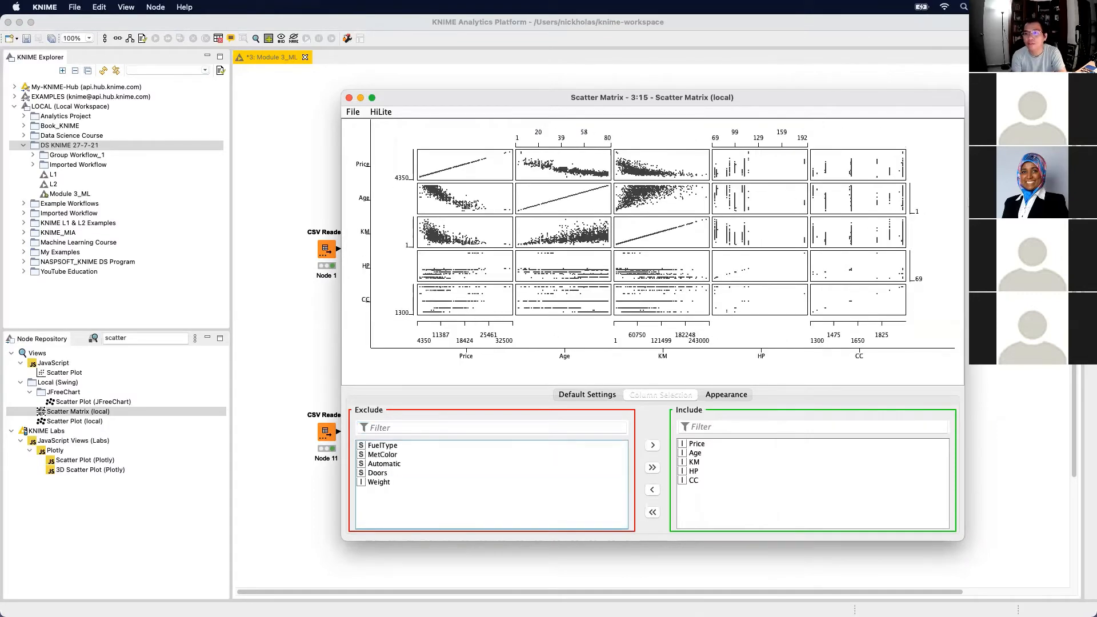
Enlarge the scatter matrix view, examine how Price relates to Age, KM, HP and CC, and close the view
{"action": "mouse_move", "coordinate": [964, 200]}
{"action": "left_mouse_down"}
{"action": "mouse_move", "coordinate": [953, 200]}
{"action": "mouse_move", "coordinate": [968, 200]}
{"action": "left_mouse_up"}
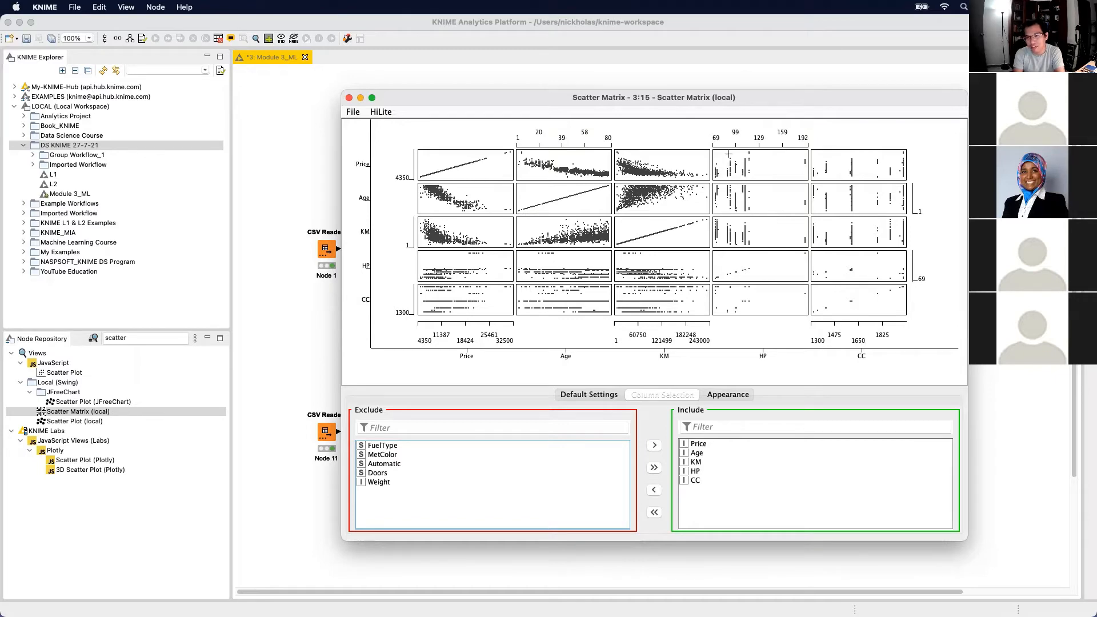
{"action": "left_click_drag", "start_coordinate": [571, 93], "coordinate": [392, 71]}
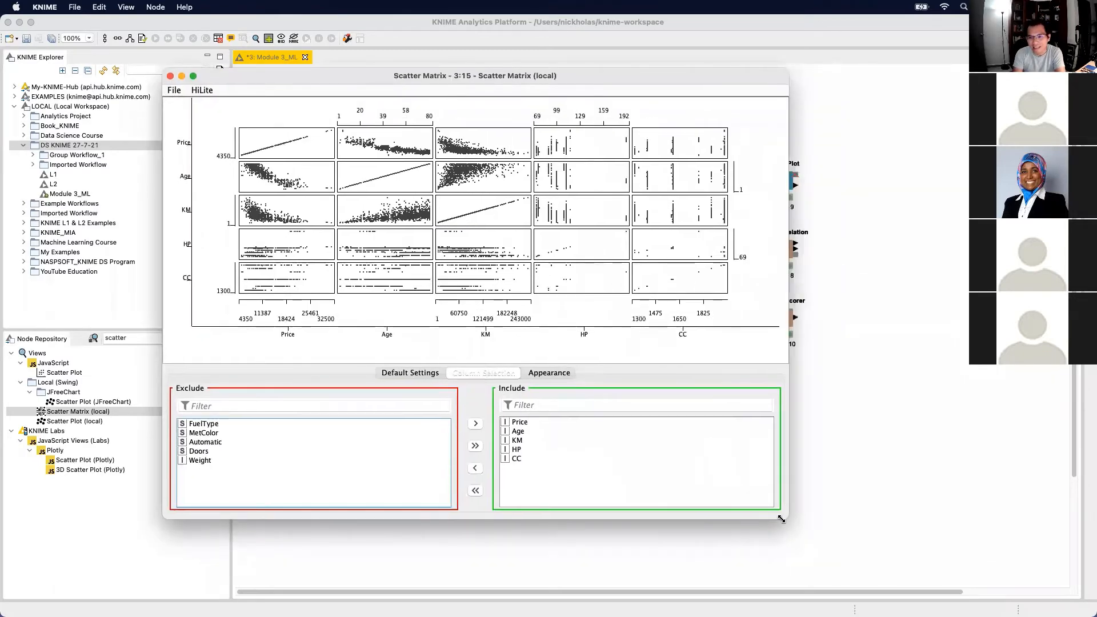
{"action": "left_click_drag", "start_coordinate": [782, 519], "coordinate": [993, 579]}
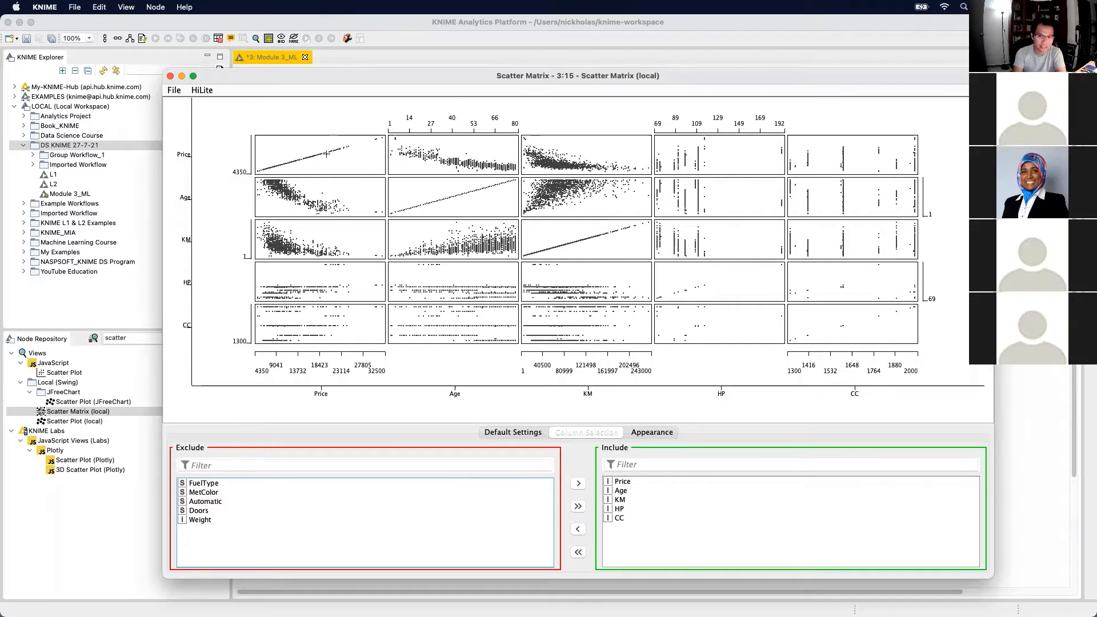
{"action": "left_click", "coordinate": [170, 77]}
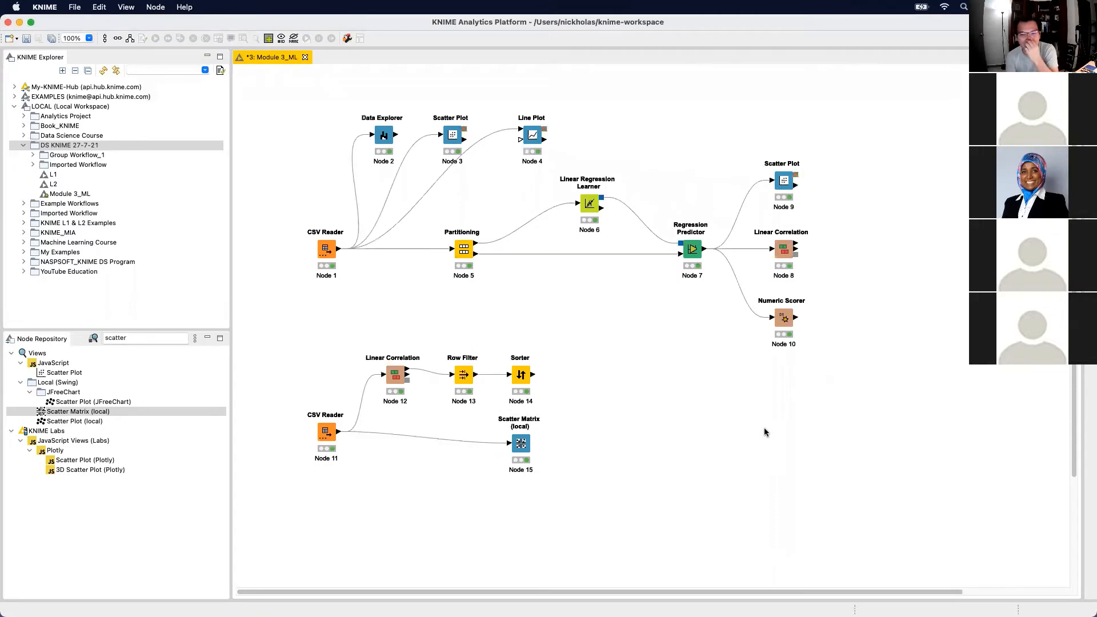
Move the lower CSV Reader node further down the canvas and clear the node repository search
{"action": "left_click", "coordinate": [324, 437]}
{"action": "left_click_drag", "start_coordinate": [324, 437], "coordinate": [312, 472]}
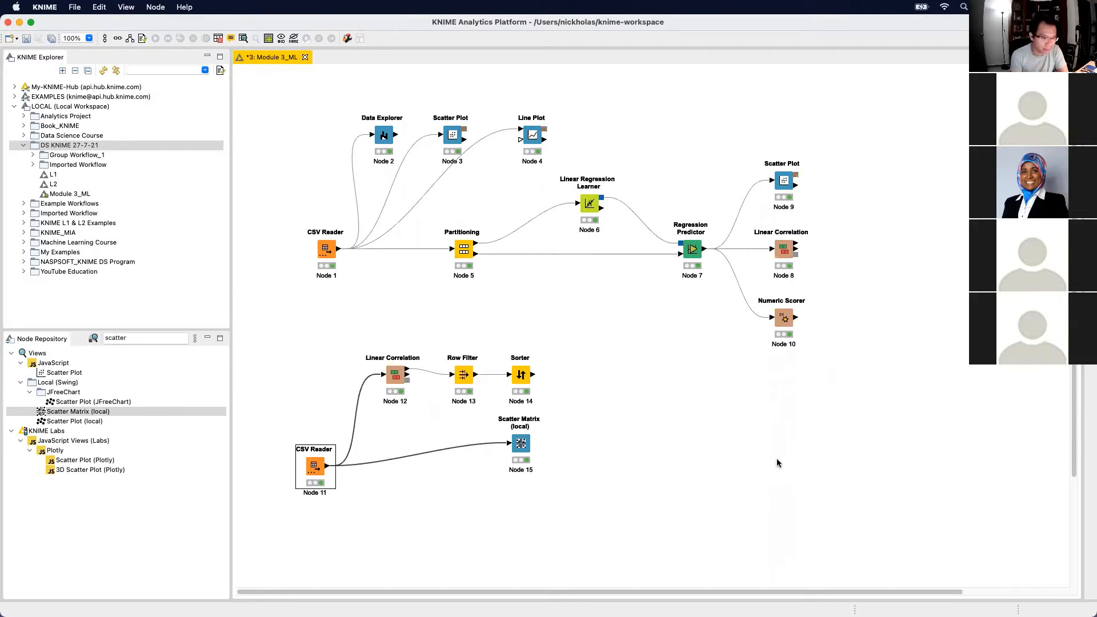
{"action": "double_click", "coordinate": [154, 339]}
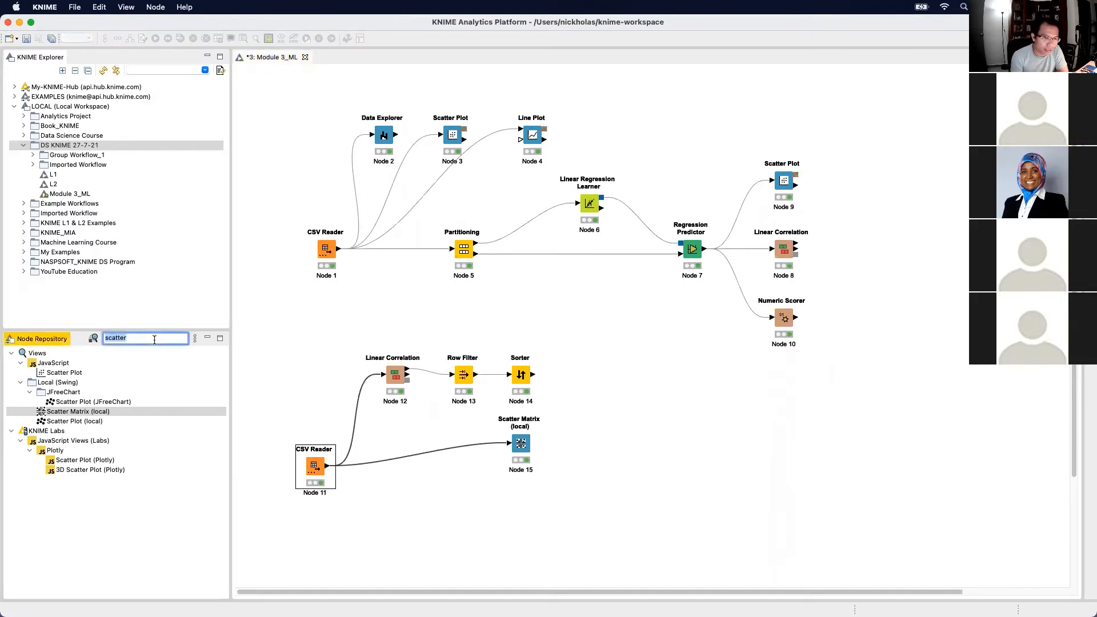
{"action": "key", "text": "BackSpace"}
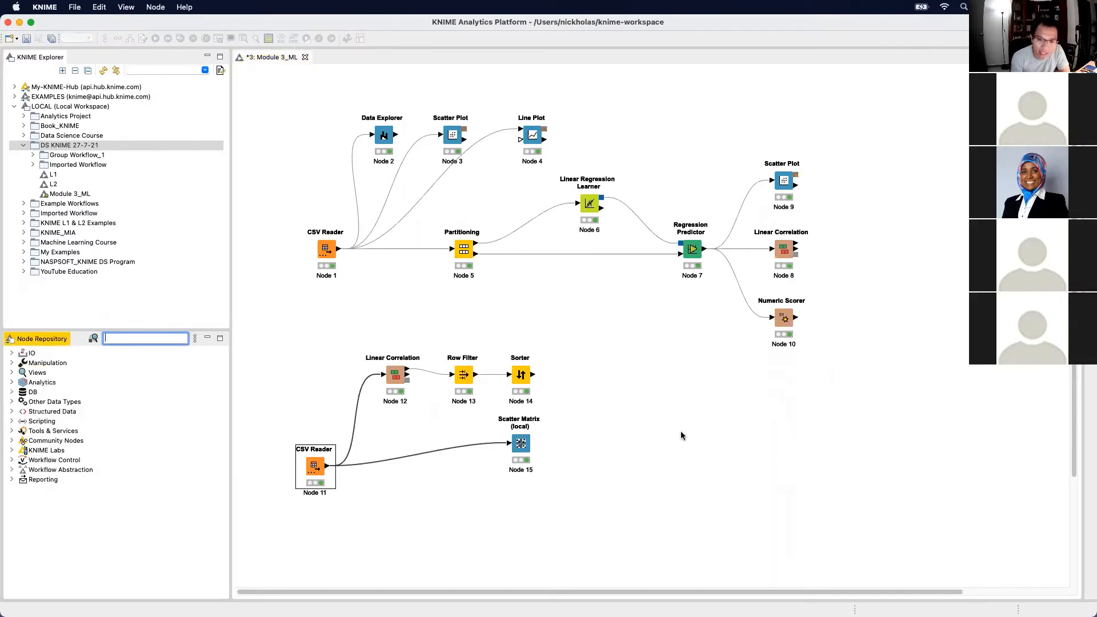
Review the Scatter Matrix node's configuration options and leave the settings without changing them
{"action": "left_click", "coordinate": [519, 445]}
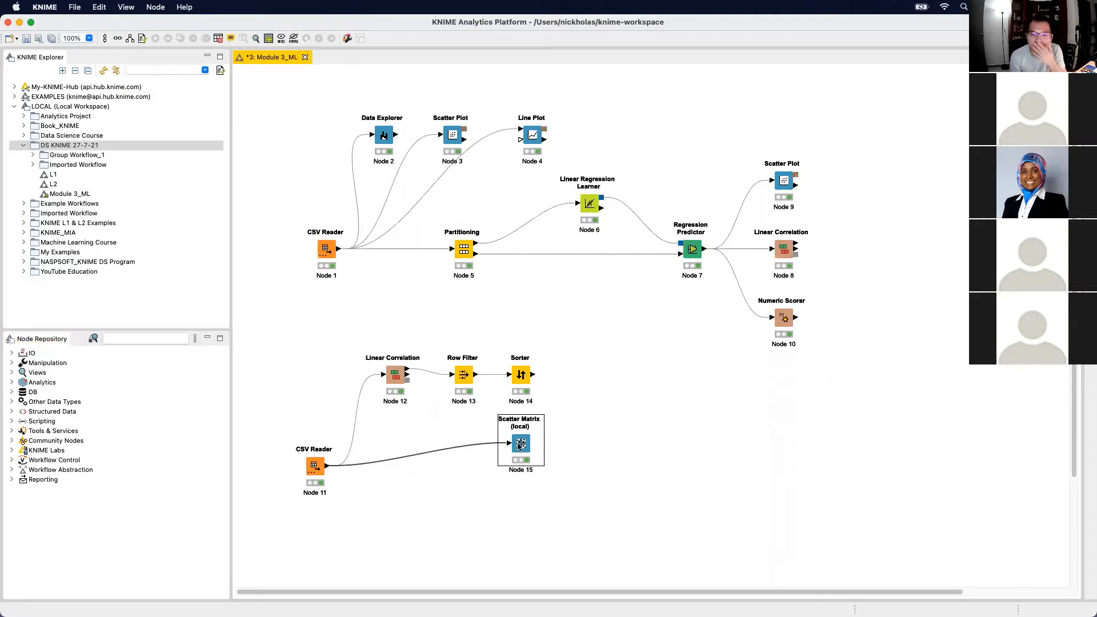
{"action": "double_click", "coordinate": [519, 445]}
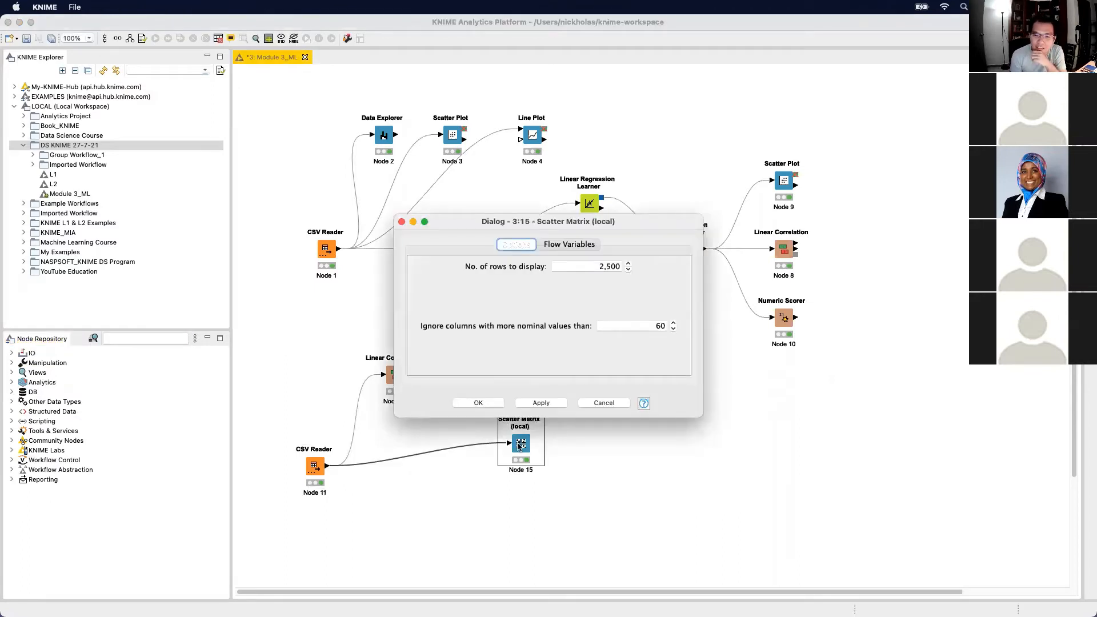
{"action": "left_click", "coordinate": [596, 405]}
{"action": "double_click", "coordinate": [522, 451]}
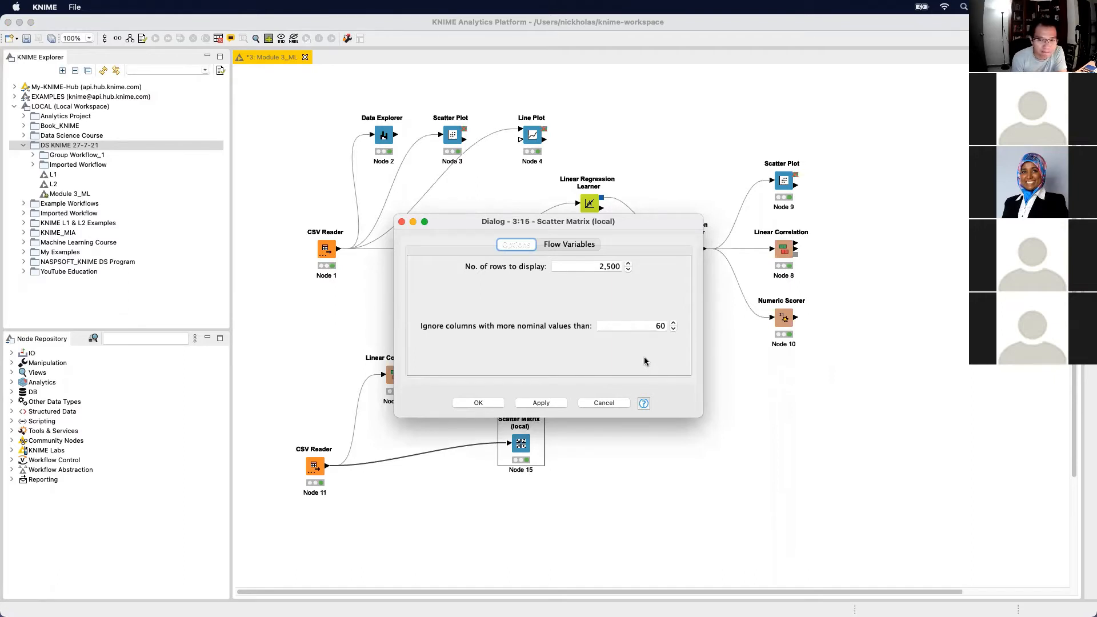
{"action": "left_click", "coordinate": [615, 404]}
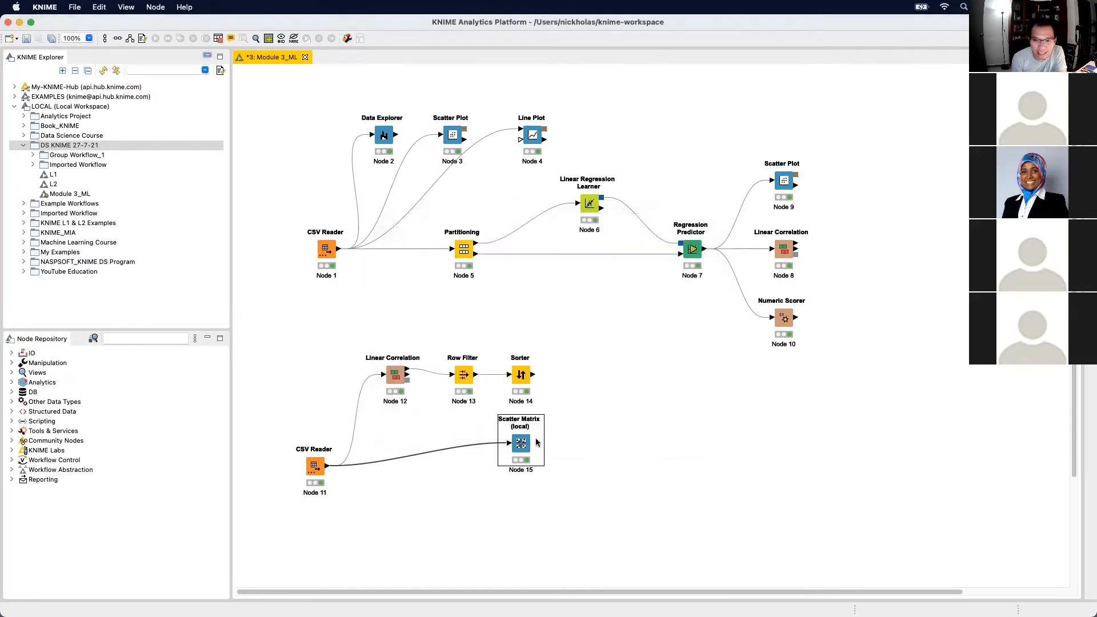
Reopen the scatter matrix view, include the CC column, examine its plots against Price and close the view
{"action": "right_click", "coordinate": [523, 445]}
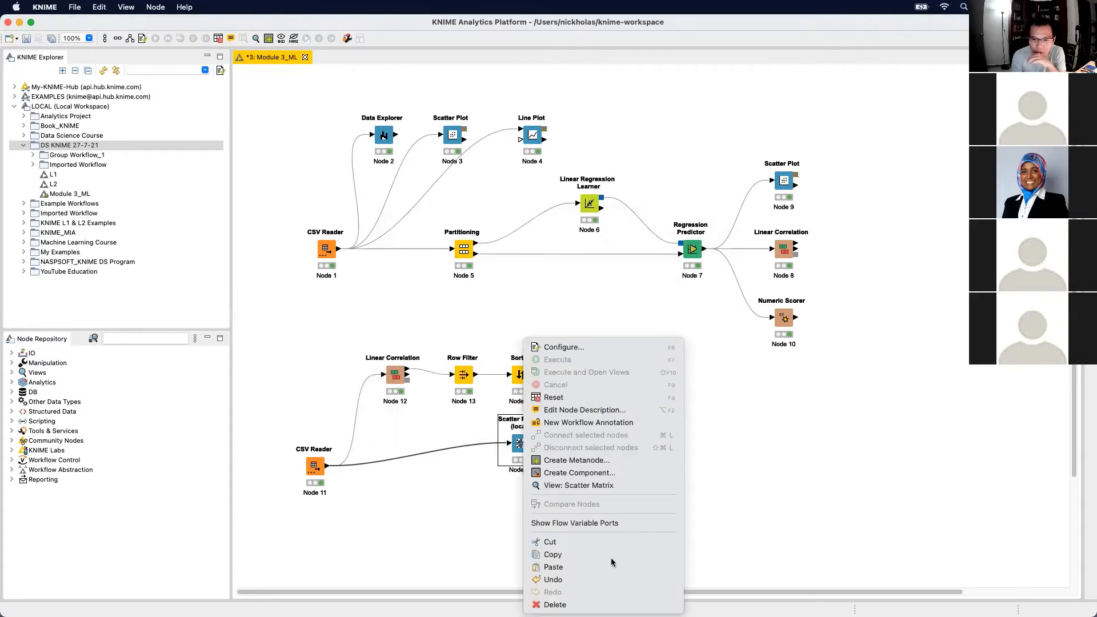
{"action": "left_click", "coordinate": [629, 483]}
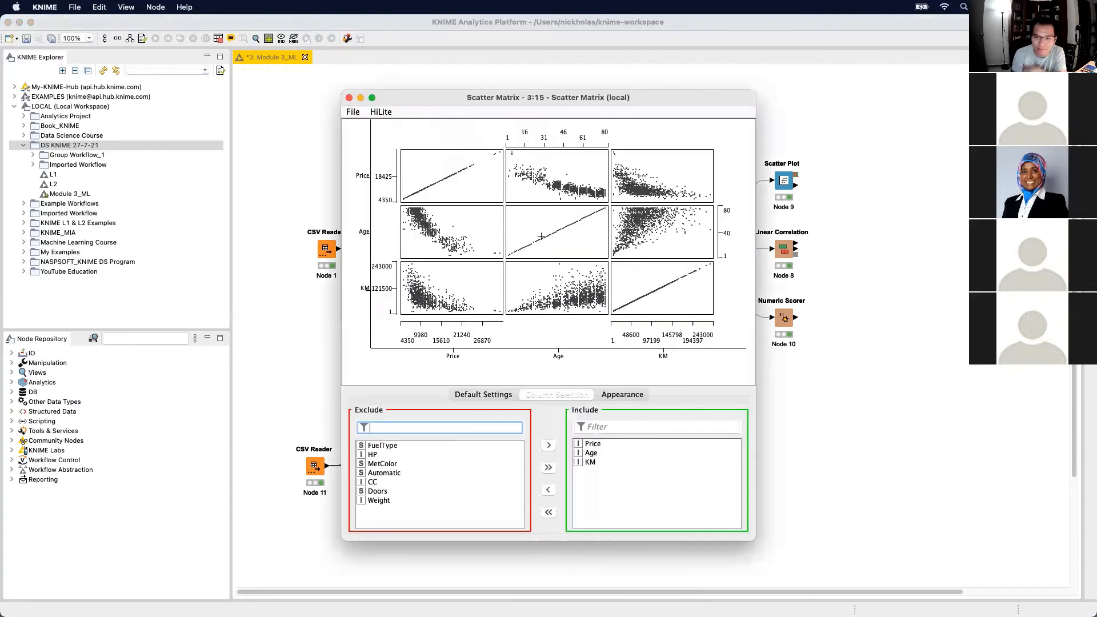
{"action": "left_click_drag", "start_coordinate": [754, 364], "coordinate": [897, 366]}
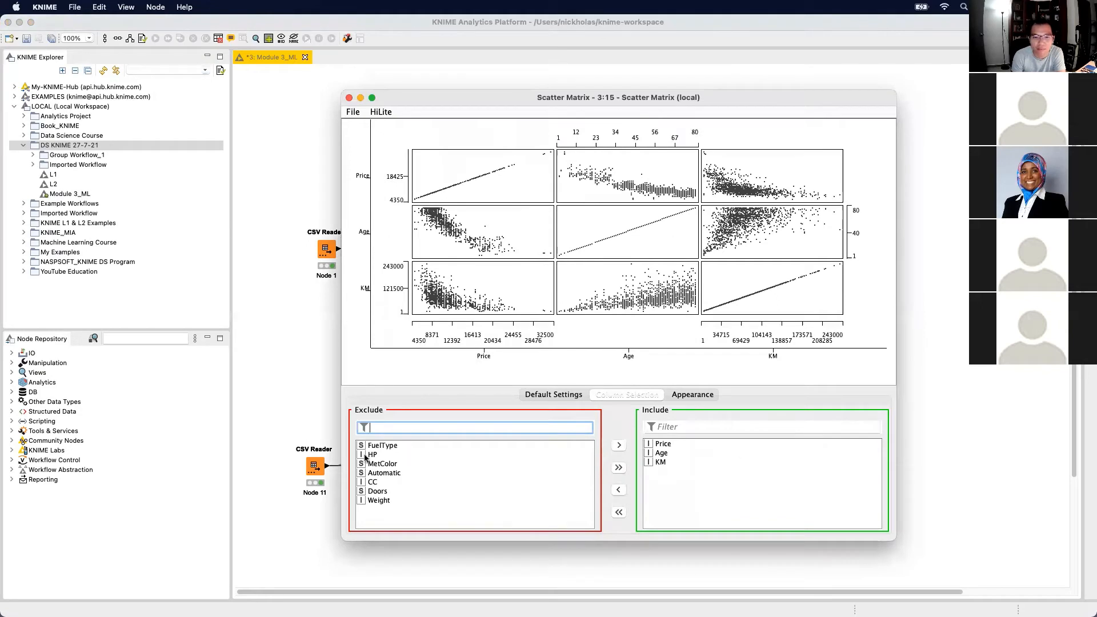
{"action": "double_click", "coordinate": [374, 482]}
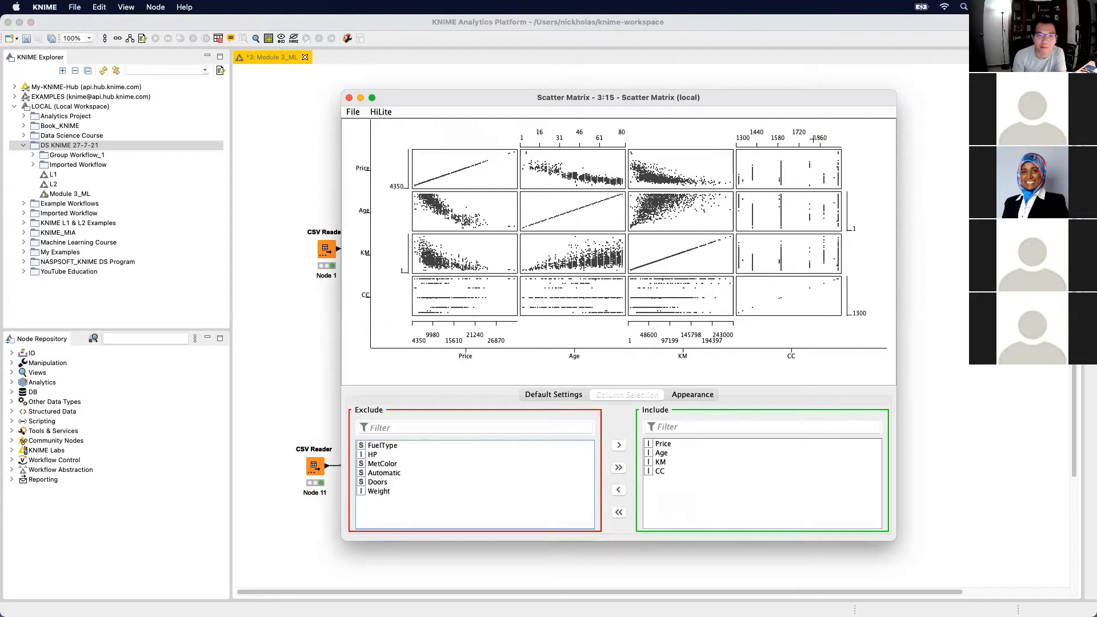
{"action": "left_click", "coordinate": [349, 97]}
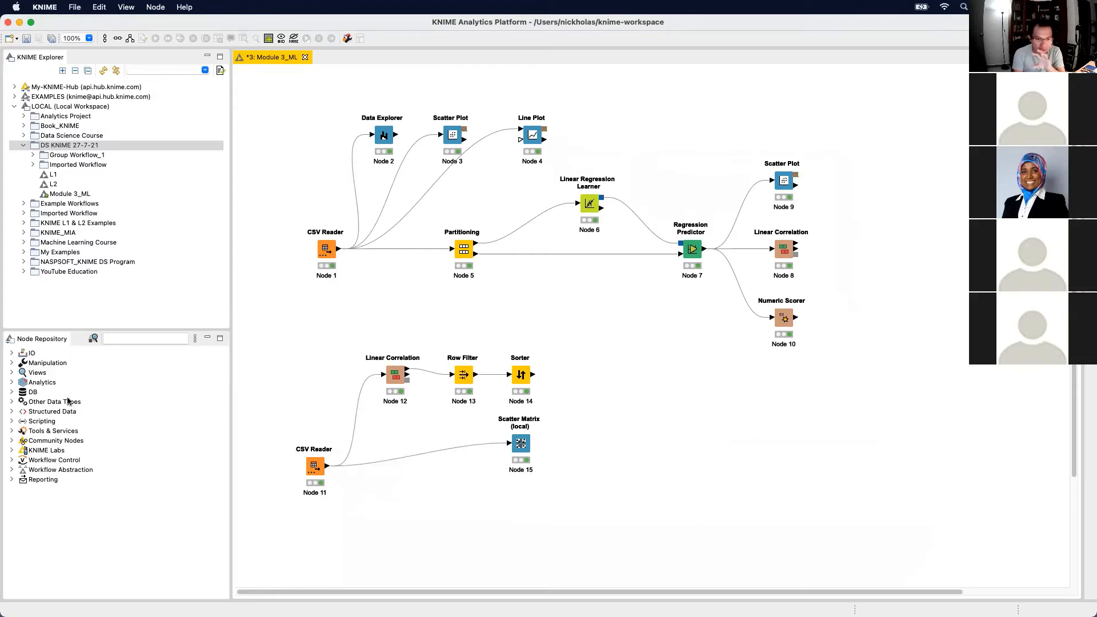
Browse the JavaScript views in the node repository and add a Conditional Box Plot node below the Scatter Matrix branch
{"action": "left_click", "coordinate": [136, 340]}
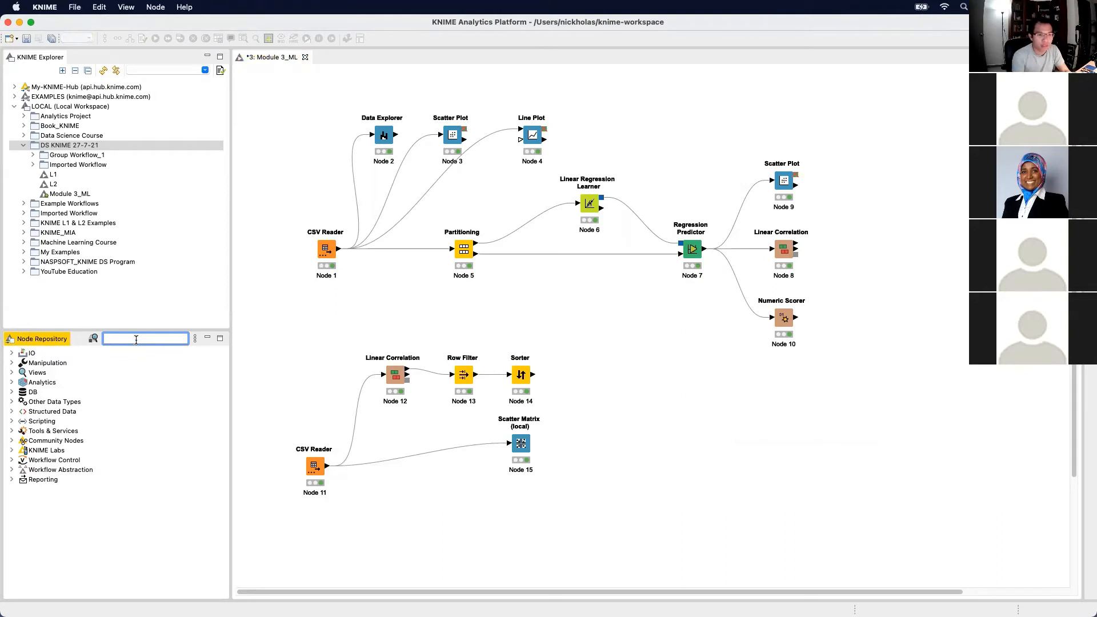
{"action": "left_click", "coordinate": [12, 372]}
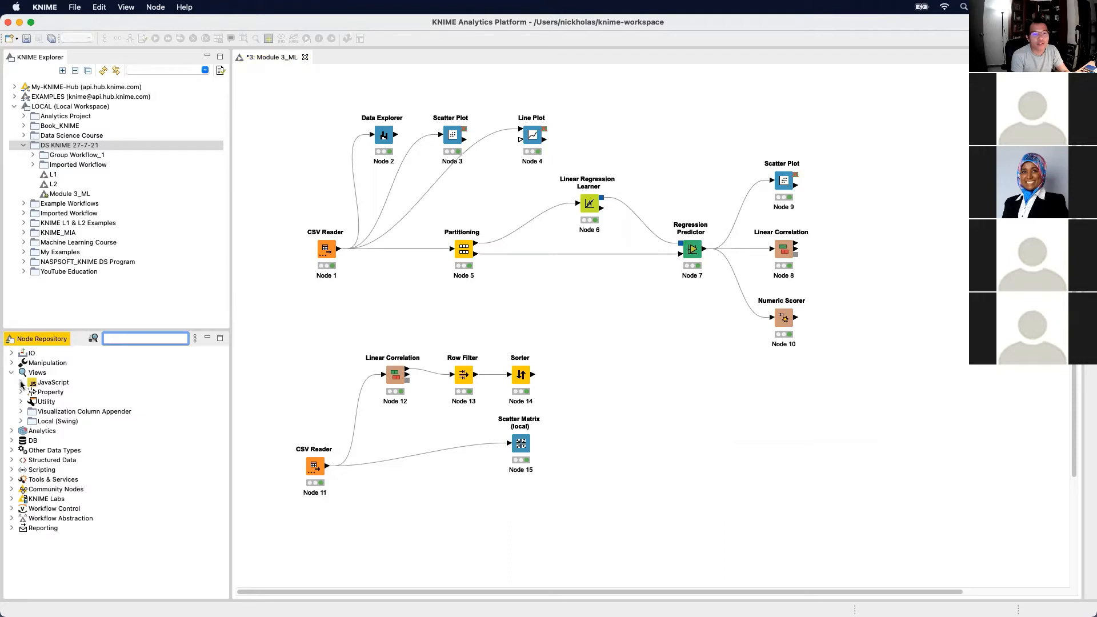
{"action": "left_click", "coordinate": [21, 384]}
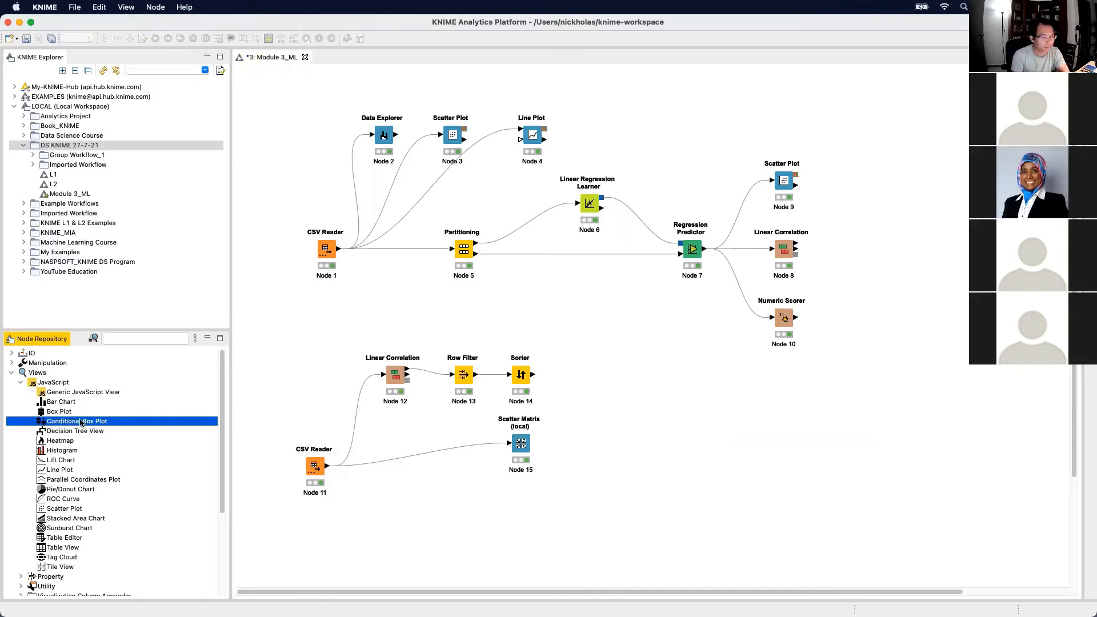
{"action": "left_click_drag", "start_coordinate": [82, 423], "coordinate": [436, 512]}
{"action": "scroll", "coordinate": [680, 483], "scroll_direction": "down", "scroll_amount": 2}
{"action": "scroll", "coordinate": [690, 485], "scroll_direction": "down", "scroll_amount": 2}
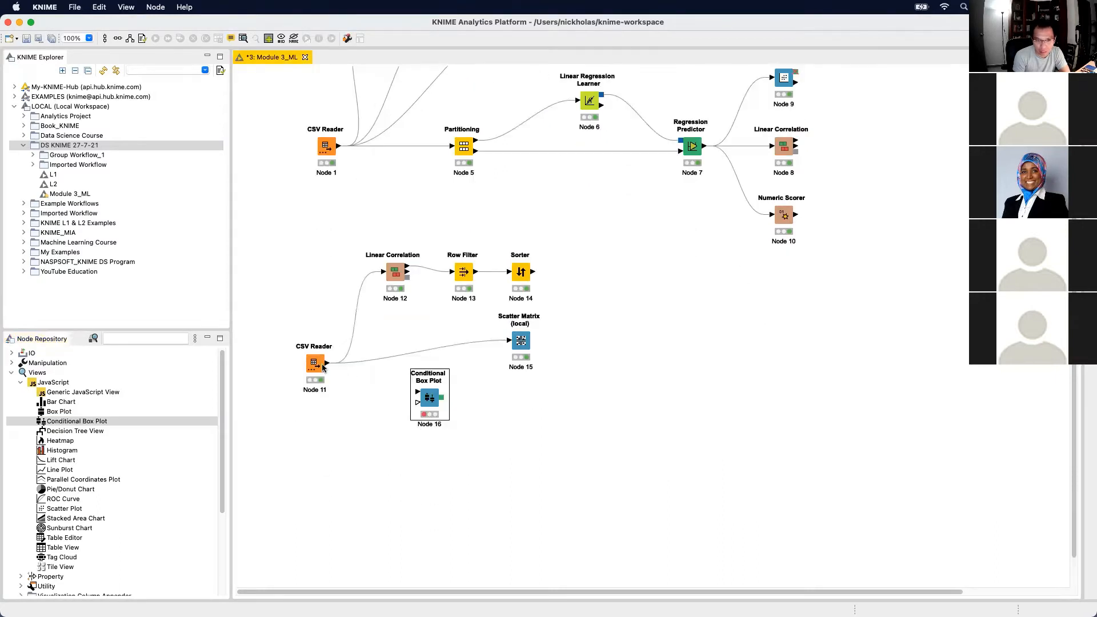
Line up the lower CSV Reader with the Conditional Box Plot node and connect the reader's output to it
{"action": "left_click_drag", "start_coordinate": [322, 369], "coordinate": [323, 402]}
{"action": "mouse_move", "coordinate": [430, 404]}
{"action": "left_mouse_down"}
{"action": "mouse_move", "coordinate": [419, 403]}
{"action": "mouse_move", "coordinate": [449, 402]}
{"action": "left_mouse_up"}
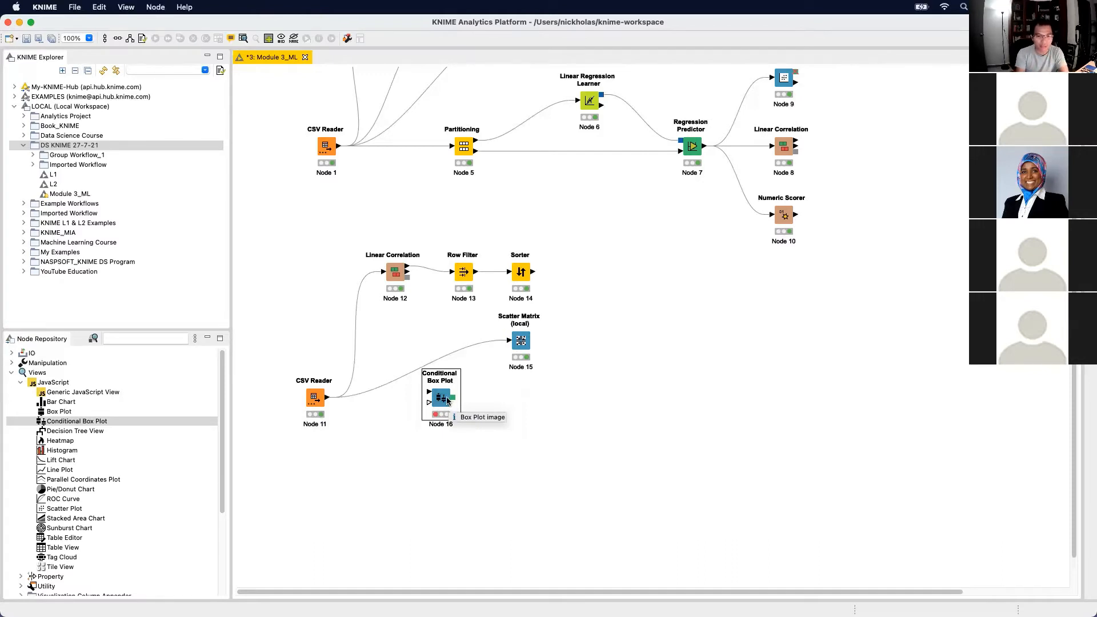
{"action": "left_click_drag", "start_coordinate": [327, 399], "coordinate": [443, 400]}
Configure the Conditional Box Plot with FuelType as category column, only Price included, and Price as the selected column
{"action": "double_click", "coordinate": [444, 400]}
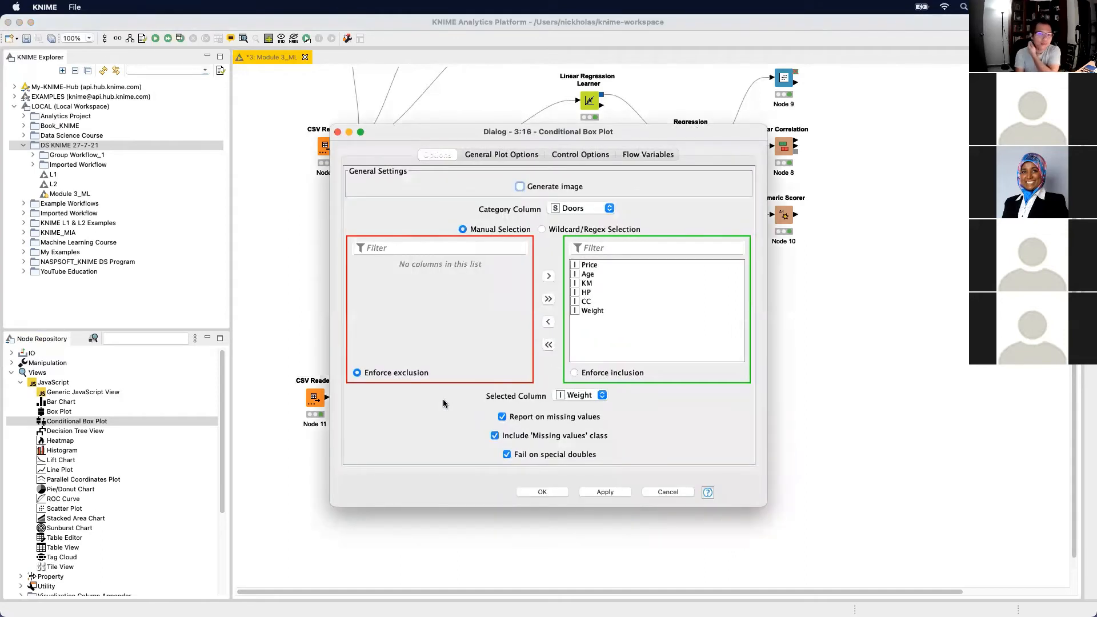
{"action": "left_click", "coordinate": [590, 212]}
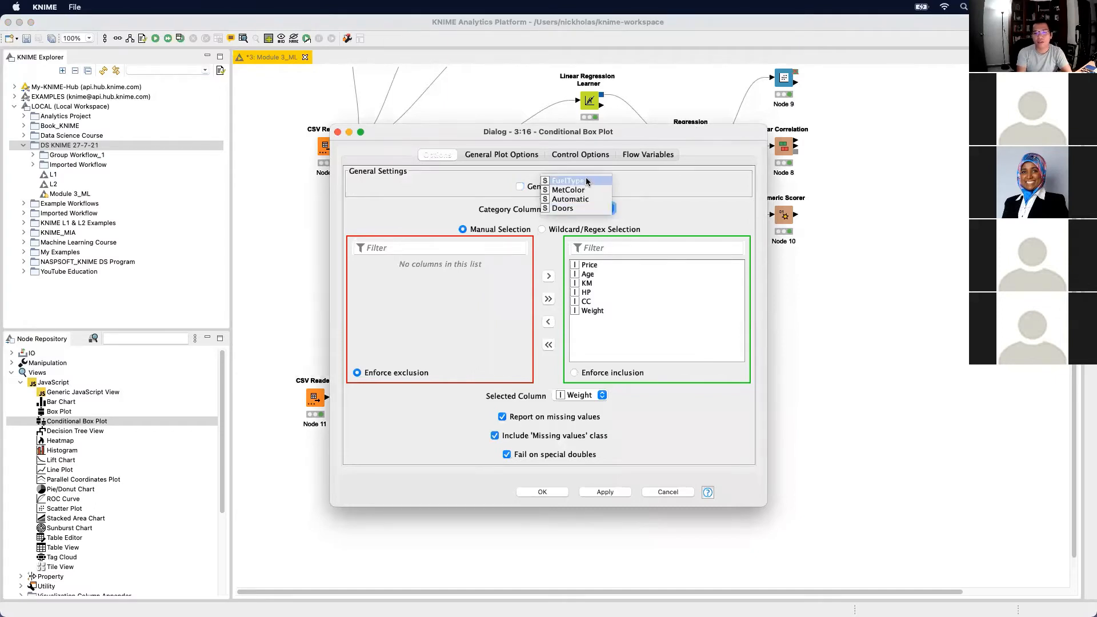
{"action": "left_click", "coordinate": [586, 182]}
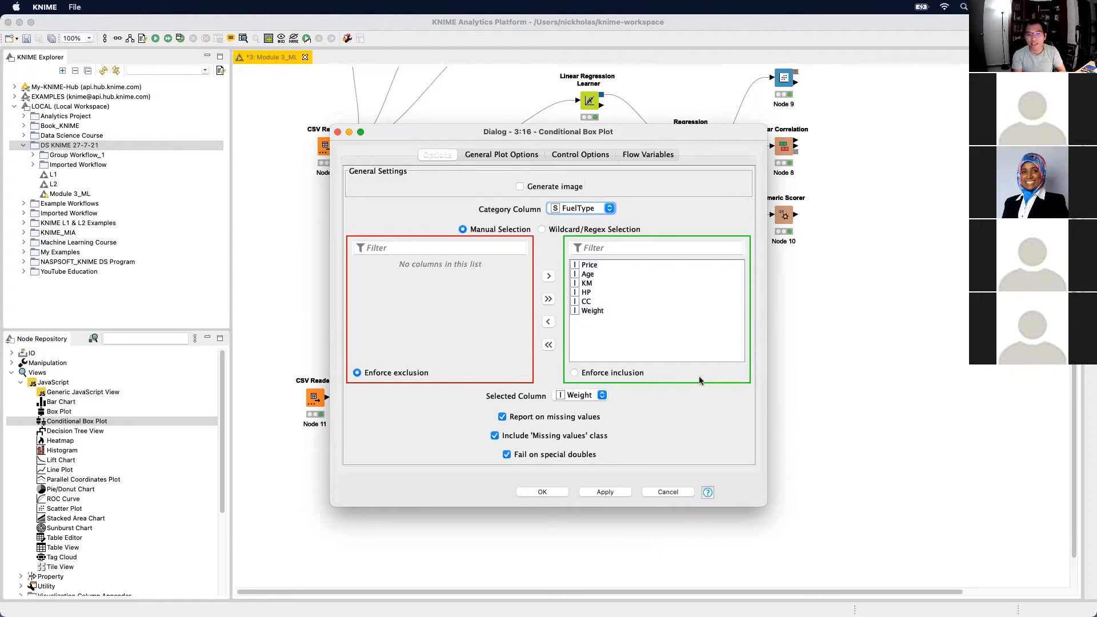
{"action": "left_click", "coordinate": [548, 344]}
{"action": "double_click", "coordinate": [377, 266]}
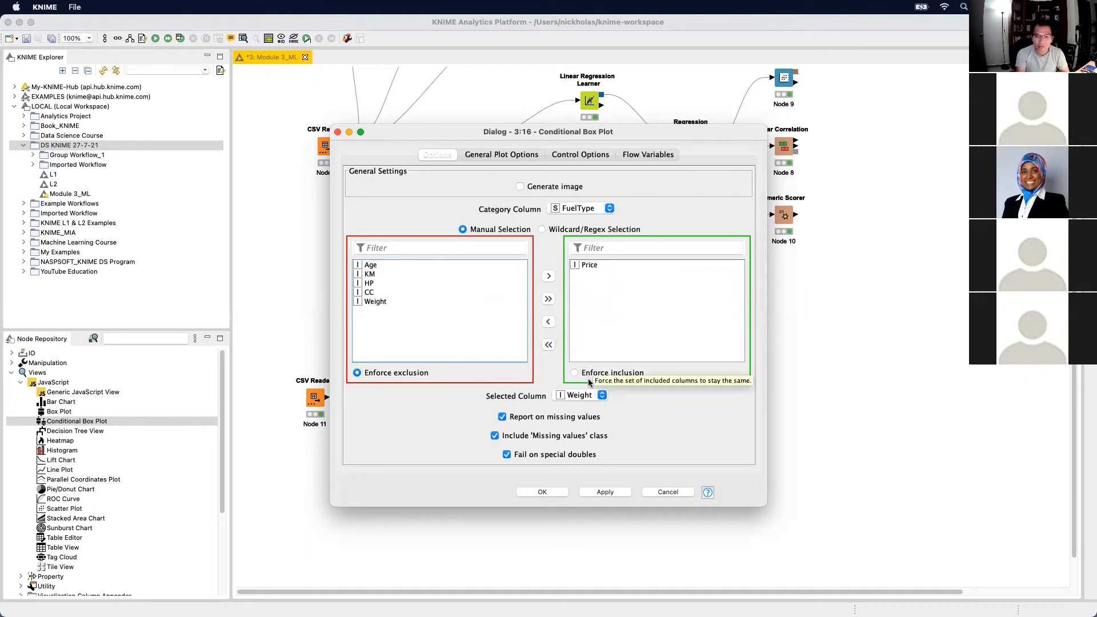
{"action": "left_click", "coordinate": [584, 397]}
{"action": "left_click", "coordinate": [574, 351]}
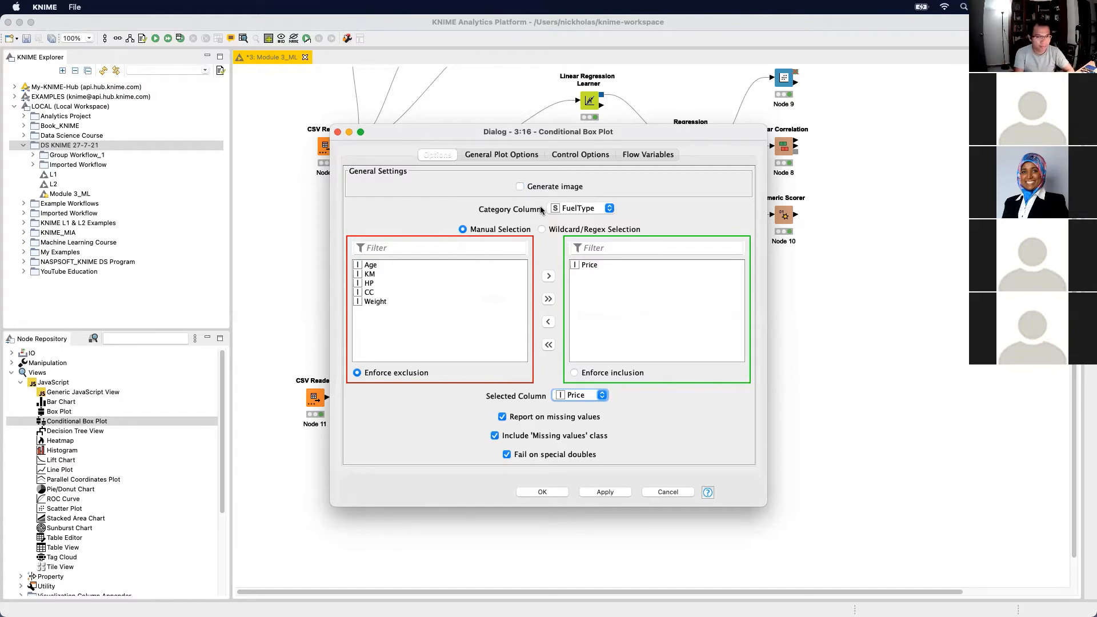
{"action": "left_click", "coordinate": [605, 492]}
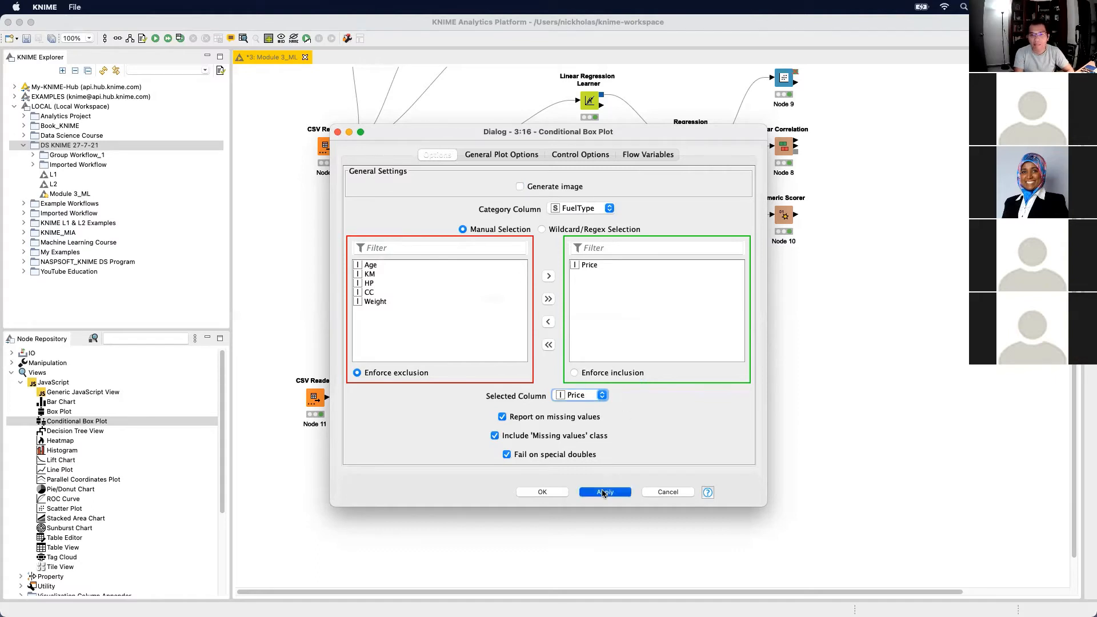
{"action": "left_click", "coordinate": [542, 492]}
Execute the Conditional Box Plot, examine how Price varies across the FuelType categories, and close the view
{"action": "right_click", "coordinate": [446, 398]}
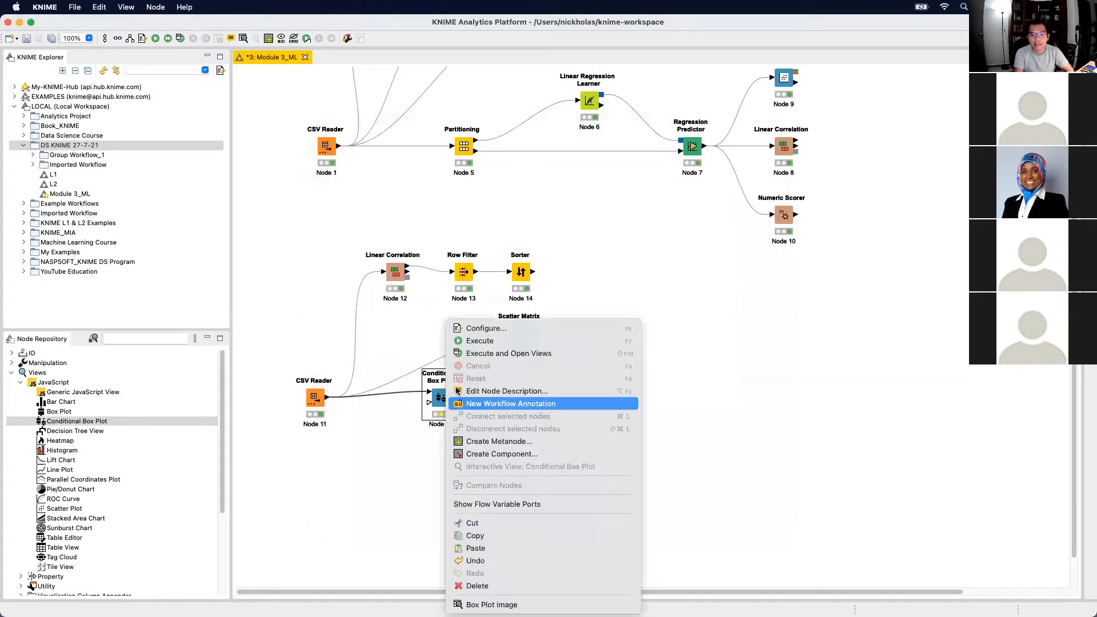
{"action": "left_click", "coordinate": [512, 352]}
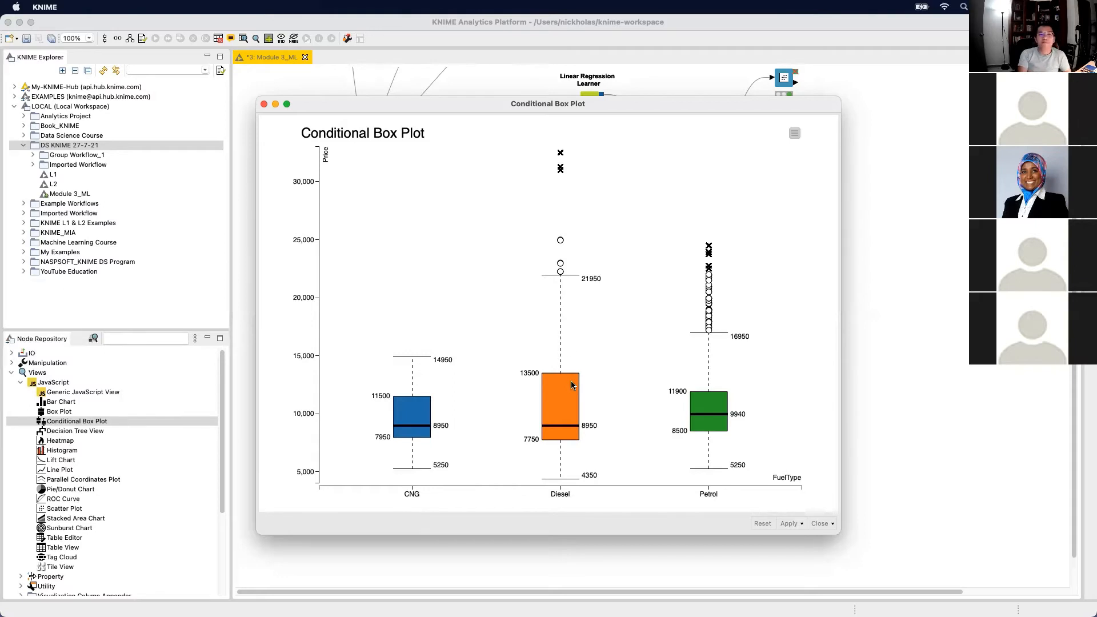
{"action": "left_click", "coordinate": [263, 103]}
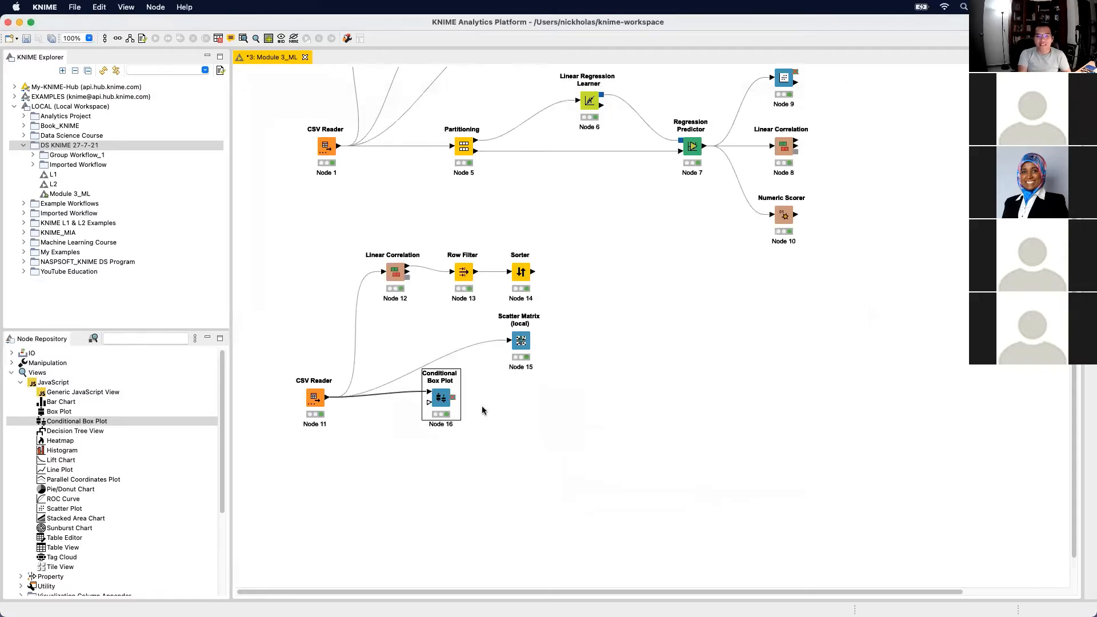
Change the Conditional Box Plot's category column to MetColor, execute it, and examine the Price distribution before closing the view
{"action": "double_click", "coordinate": [444, 400]}
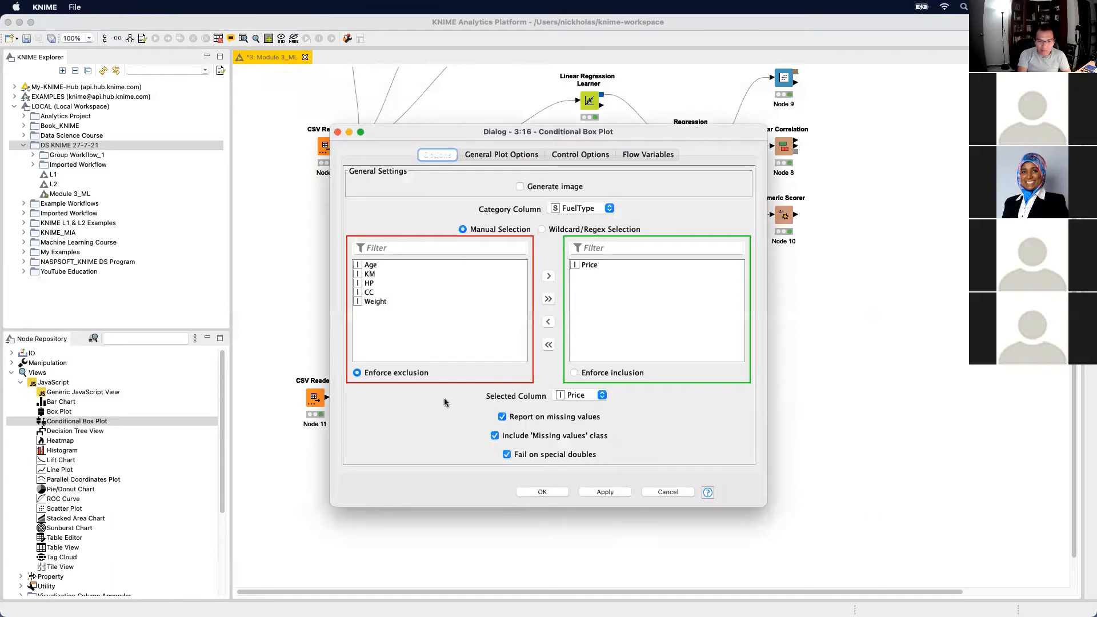
{"action": "left_click", "coordinate": [580, 209]}
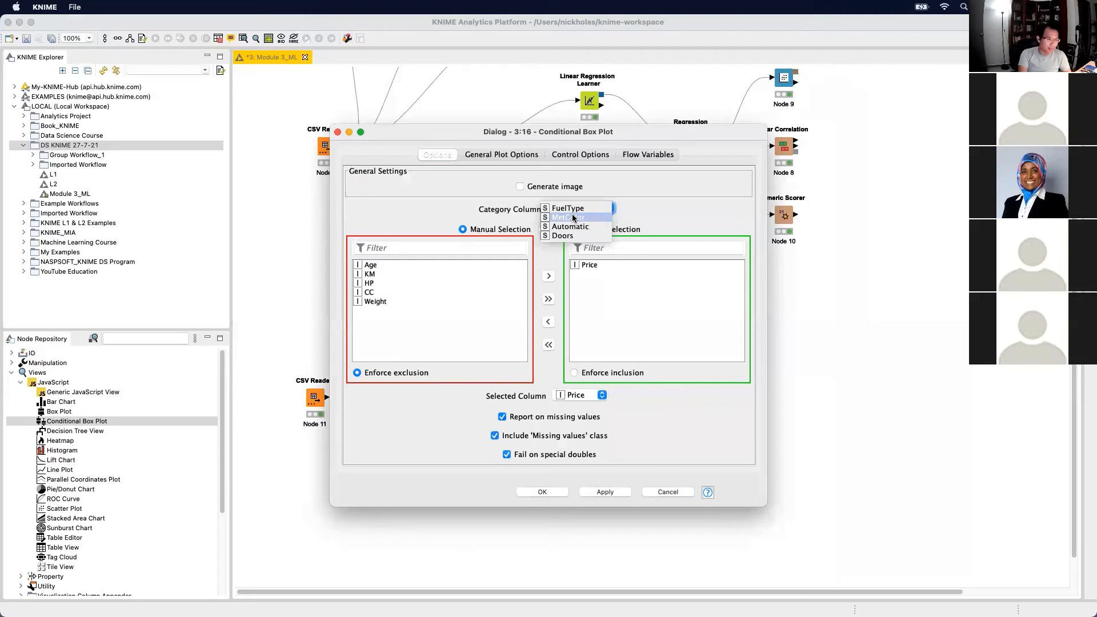
{"action": "left_click", "coordinate": [573, 218]}
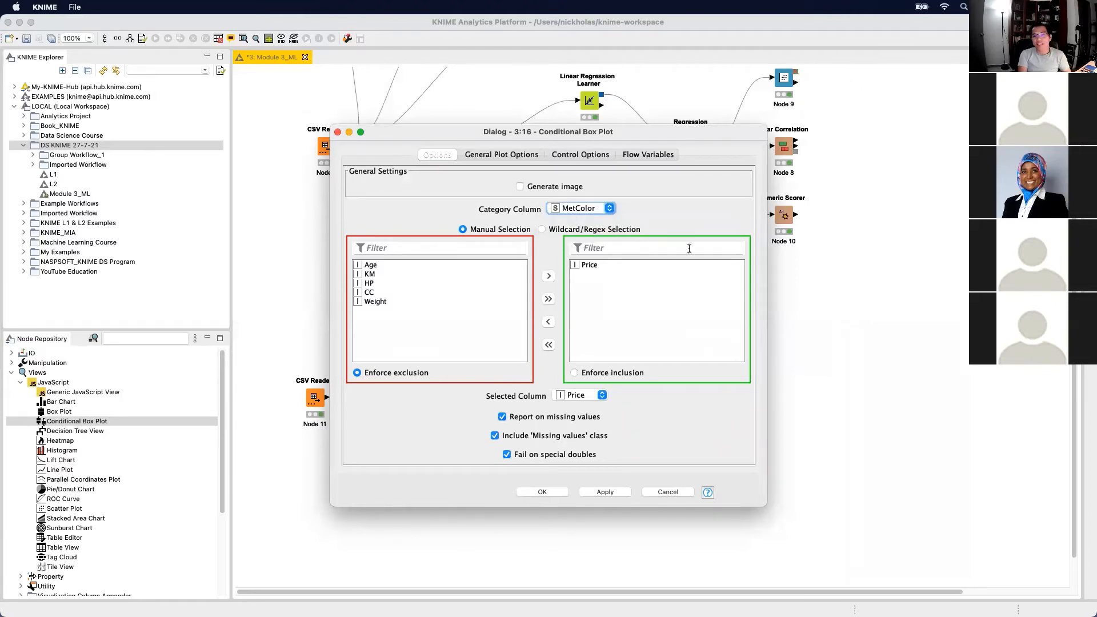
{"action": "left_click", "coordinate": [607, 493]}
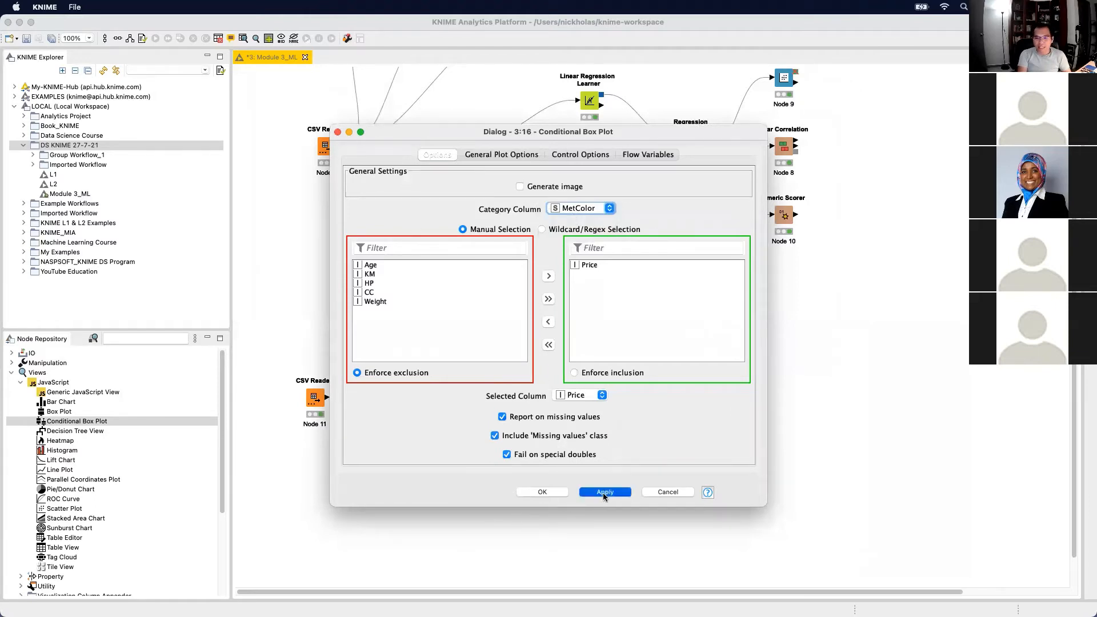
{"action": "left_click", "coordinate": [560, 493]}
{"action": "right_click", "coordinate": [441, 398]}
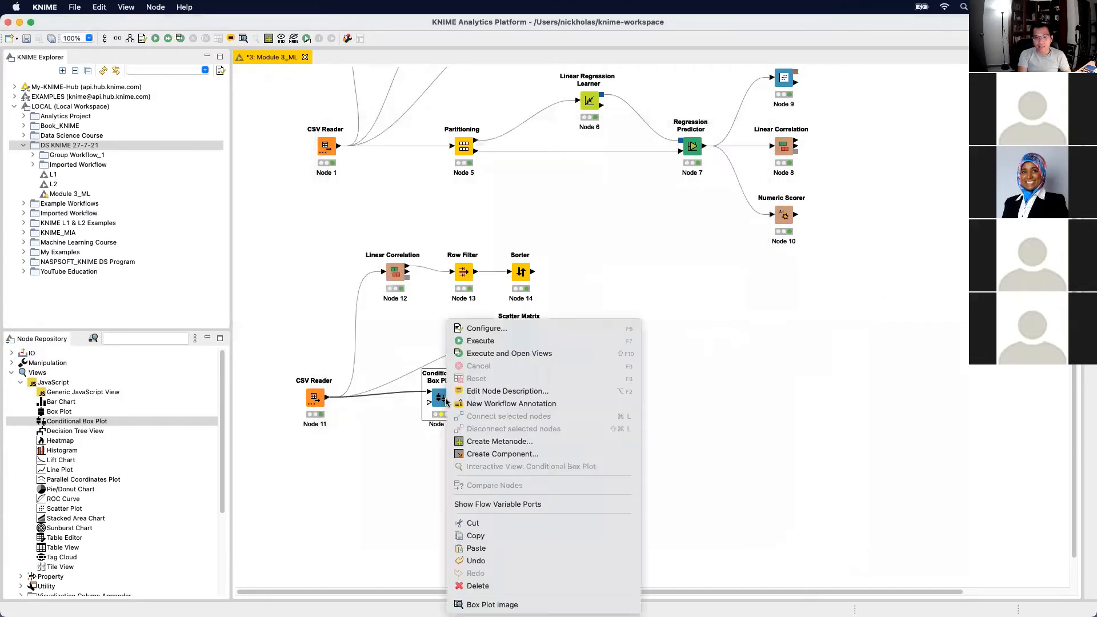
{"action": "left_click", "coordinate": [530, 354]}
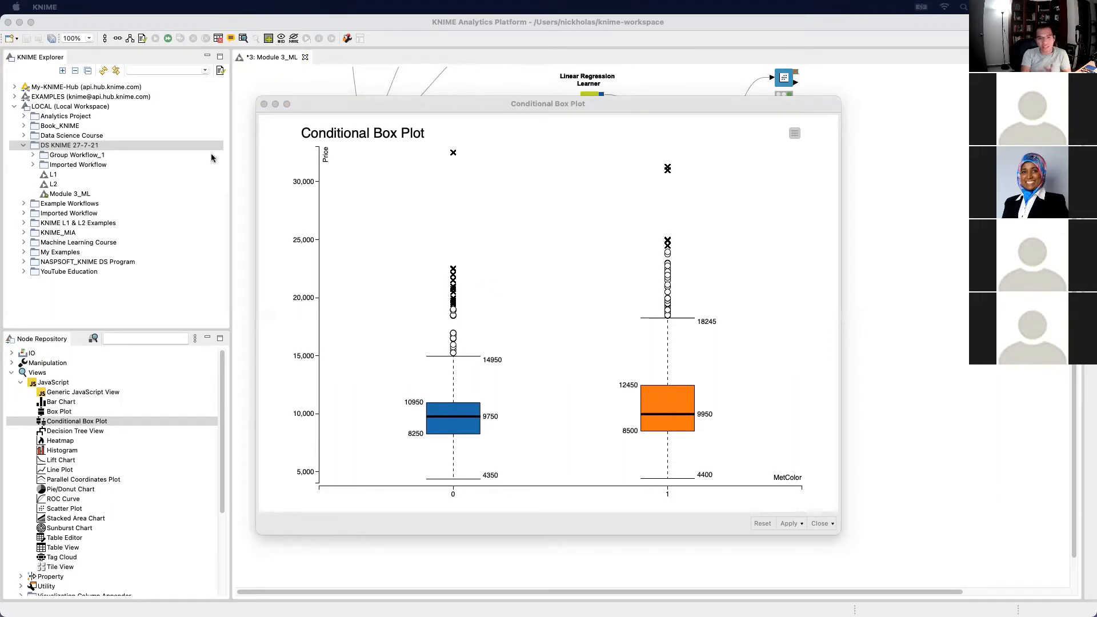
{"action": "left_click", "coordinate": [264, 105]}
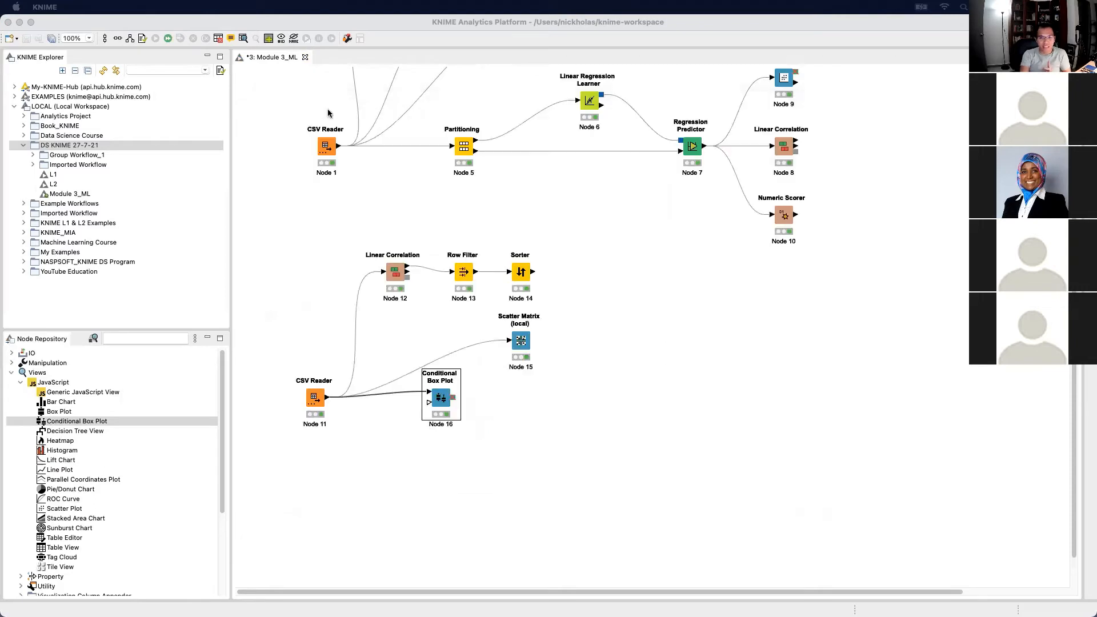
Set Automatic as the Conditional Box Plot's category column, execute the node, and compare Price between its categories before closing the view
{"action": "double_click", "coordinate": [446, 403]}
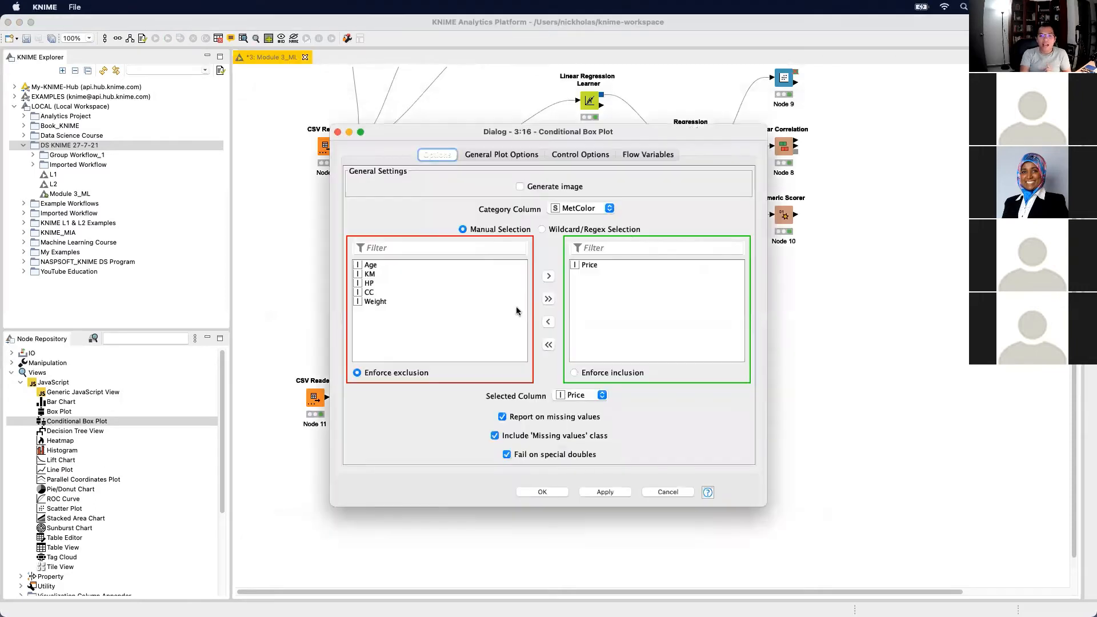
{"action": "left_click", "coordinate": [585, 211]}
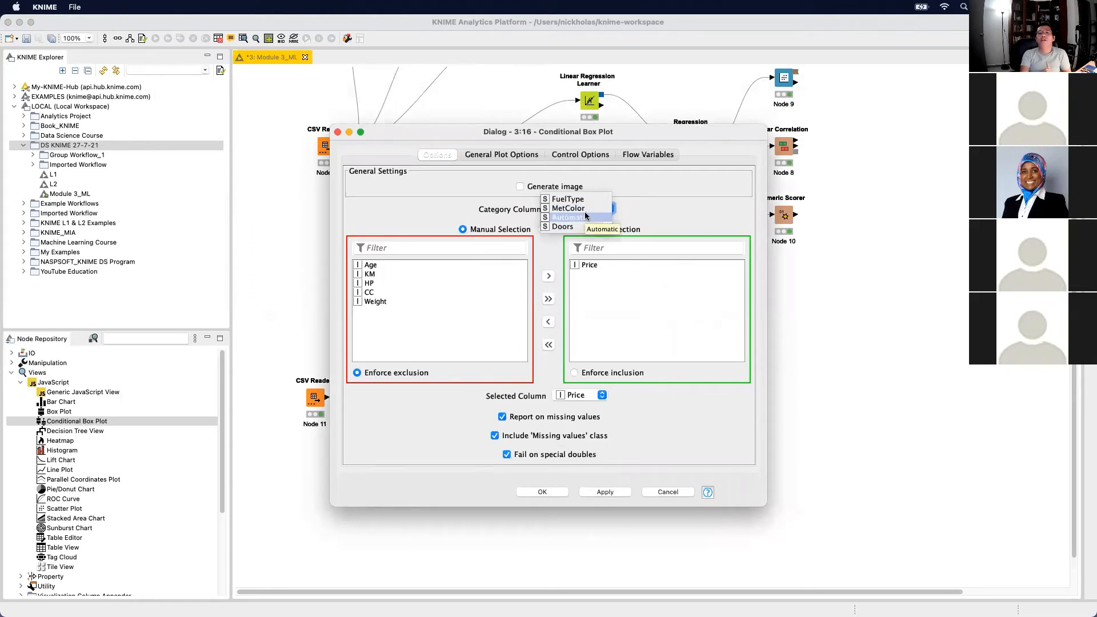
{"action": "left_click", "coordinate": [580, 218]}
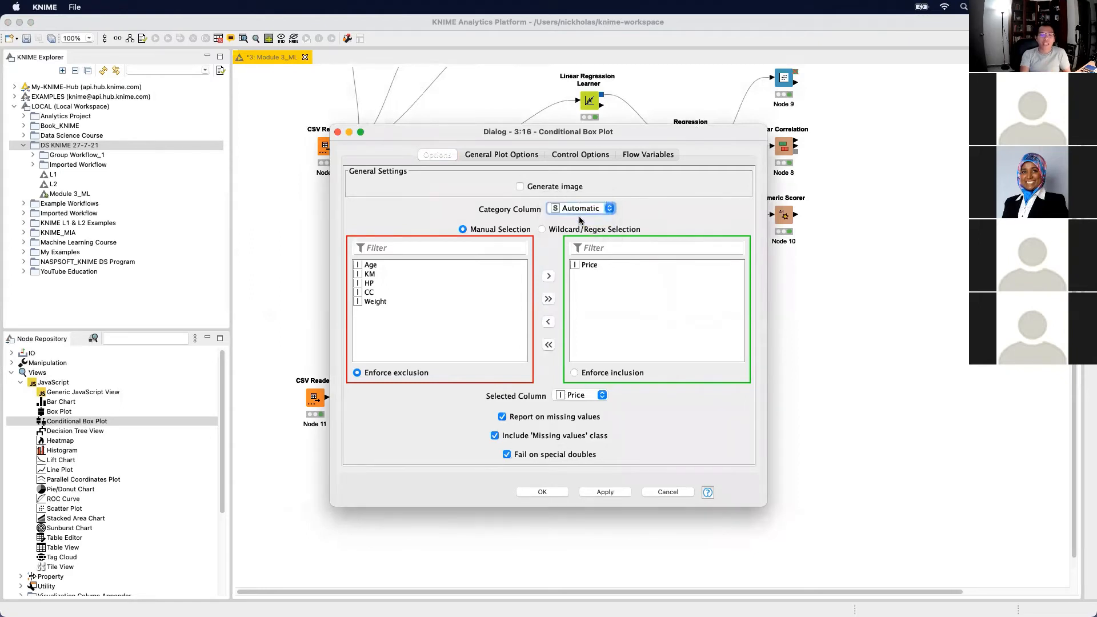
{"action": "left_click", "coordinate": [612, 490]}
{"action": "left_click", "coordinate": [542, 492]}
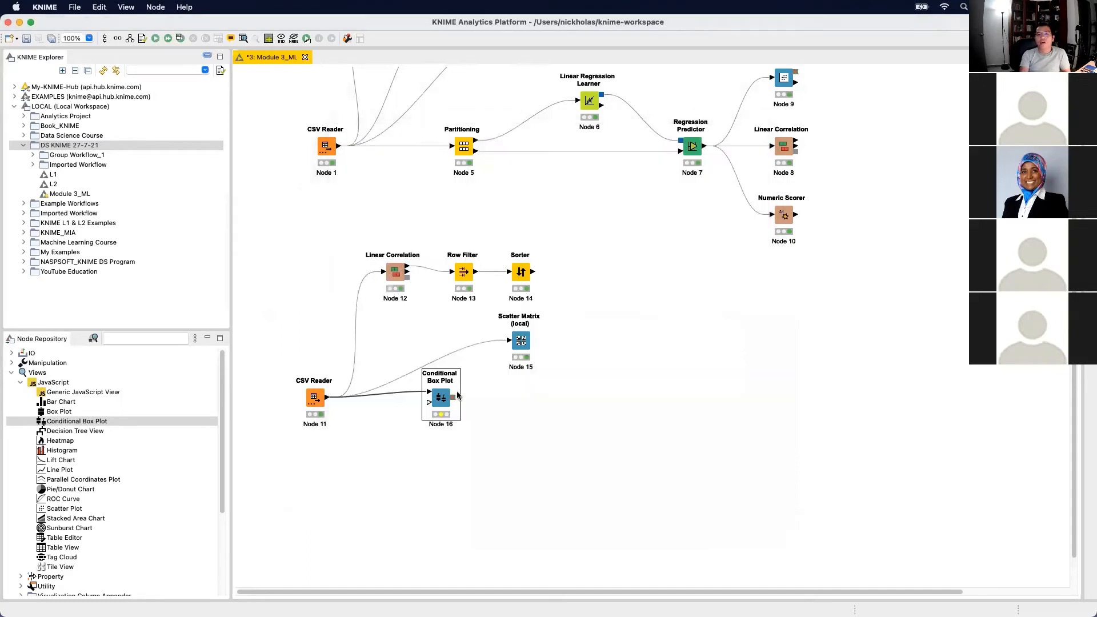
{"action": "right_click", "coordinate": [438, 398]}
{"action": "left_click", "coordinate": [506, 352]}
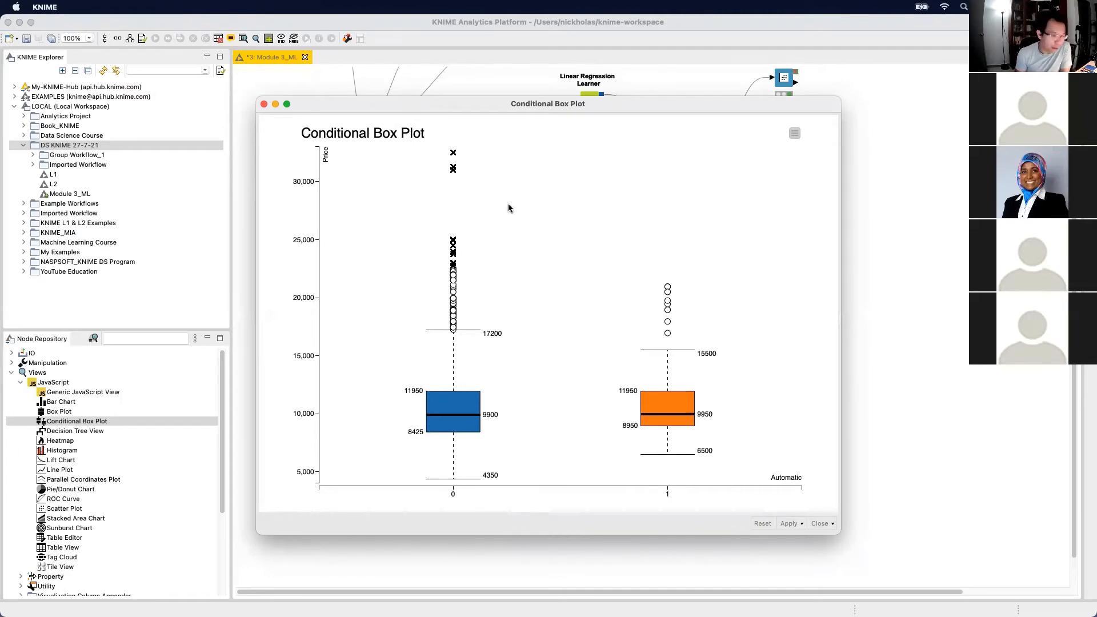
{"action": "left_click", "coordinate": [264, 104]}
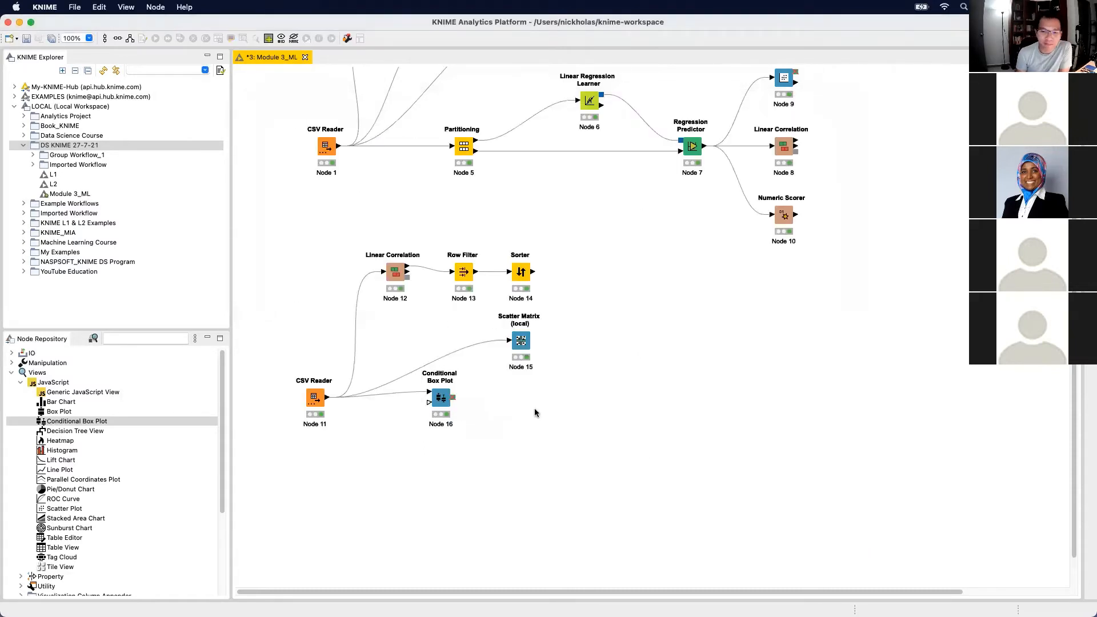
Set the Conditional Box Plot's category column to Doors, execute it, and examine the Price boxes in a widened view before closing it
{"action": "double_click", "coordinate": [444, 402]}
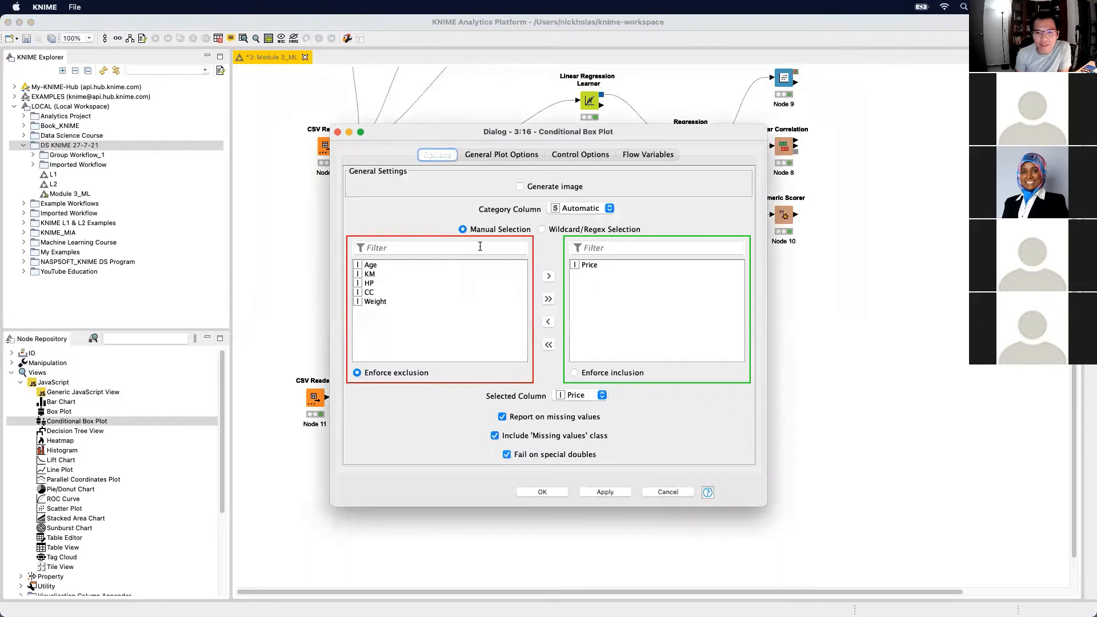
{"action": "left_click", "coordinate": [600, 209]}
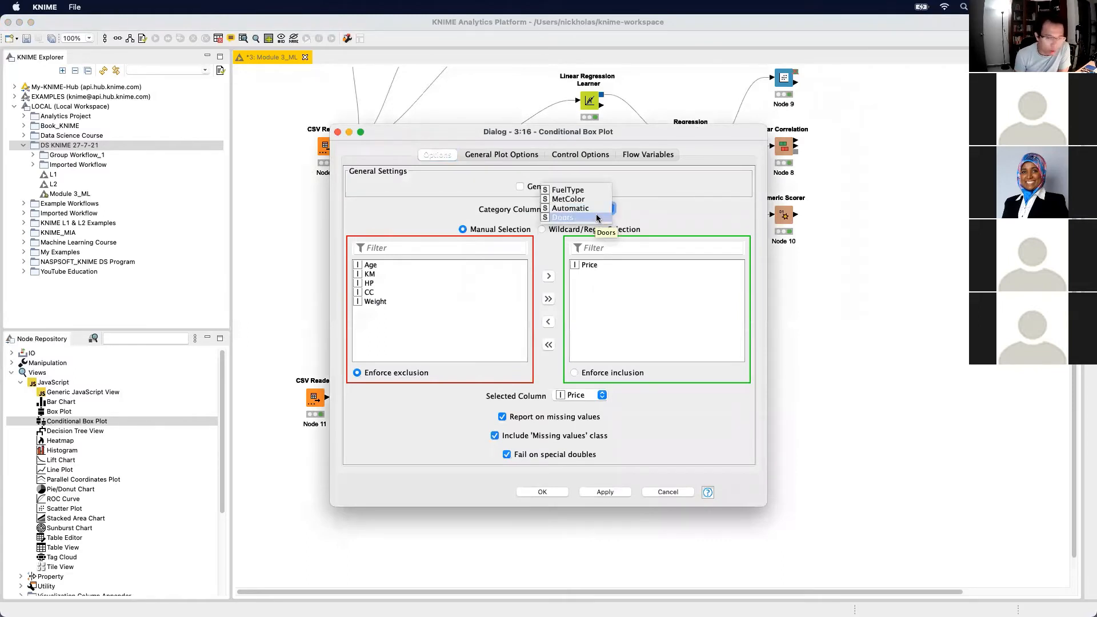
{"action": "left_click", "coordinate": [598, 218]}
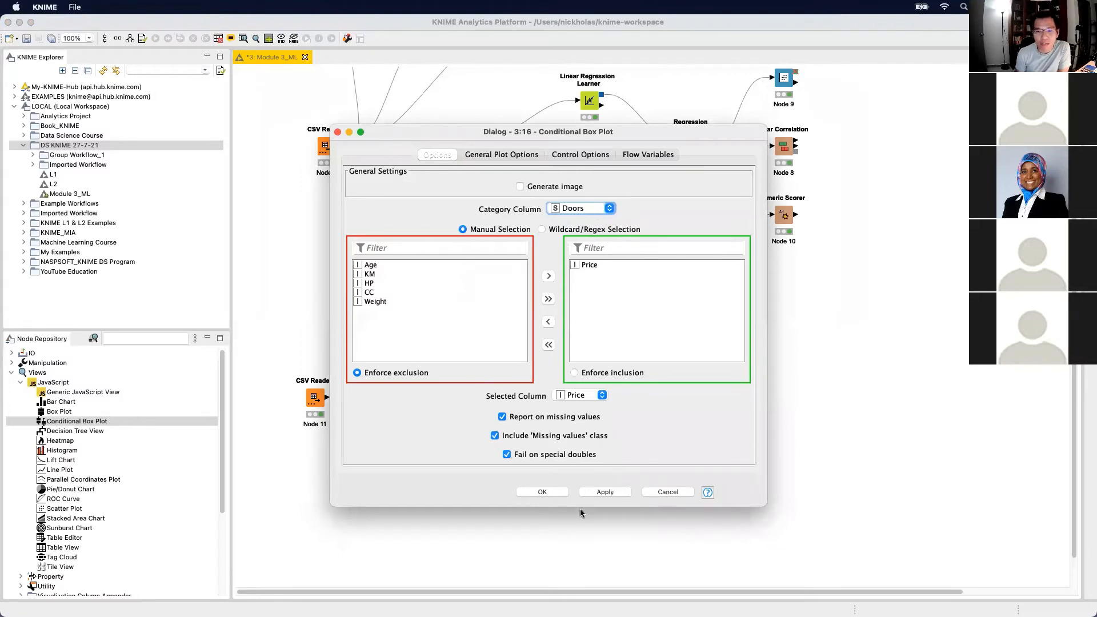
{"action": "left_click", "coordinate": [542, 492]}
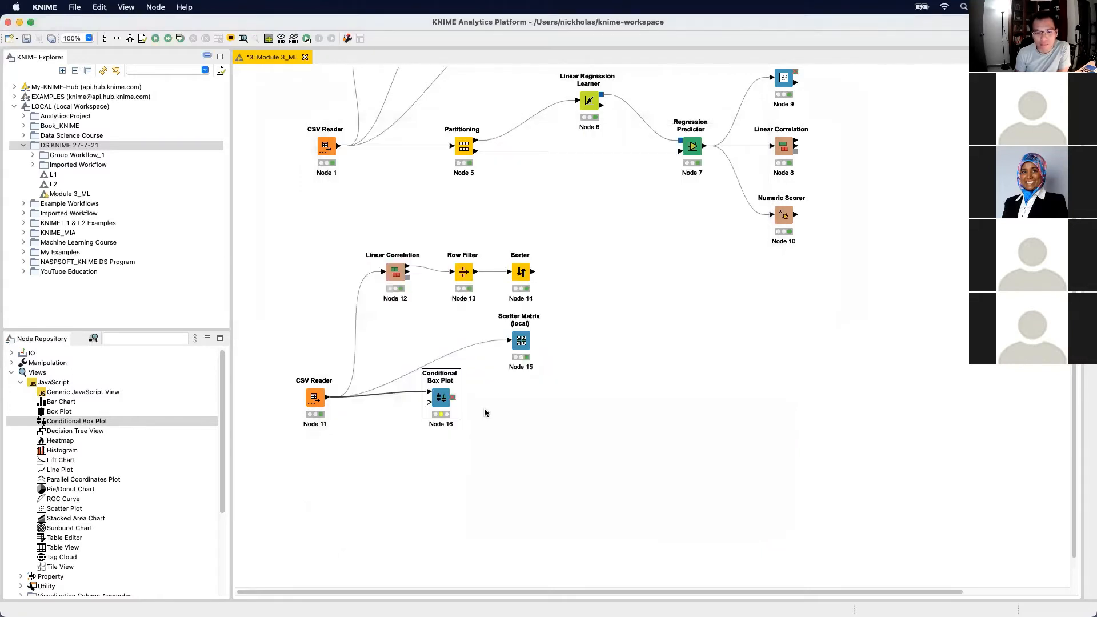
{"action": "right_click", "coordinate": [438, 396]}
{"action": "left_click", "coordinate": [534, 354]}
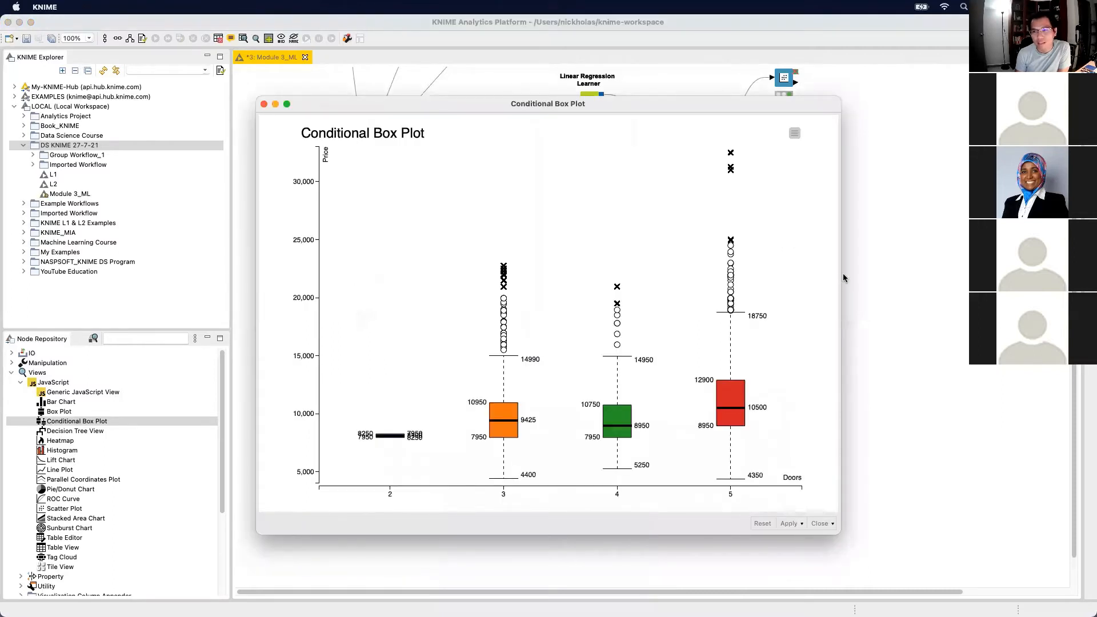
{"action": "left_click_drag", "start_coordinate": [842, 275], "coordinate": [938, 270]}
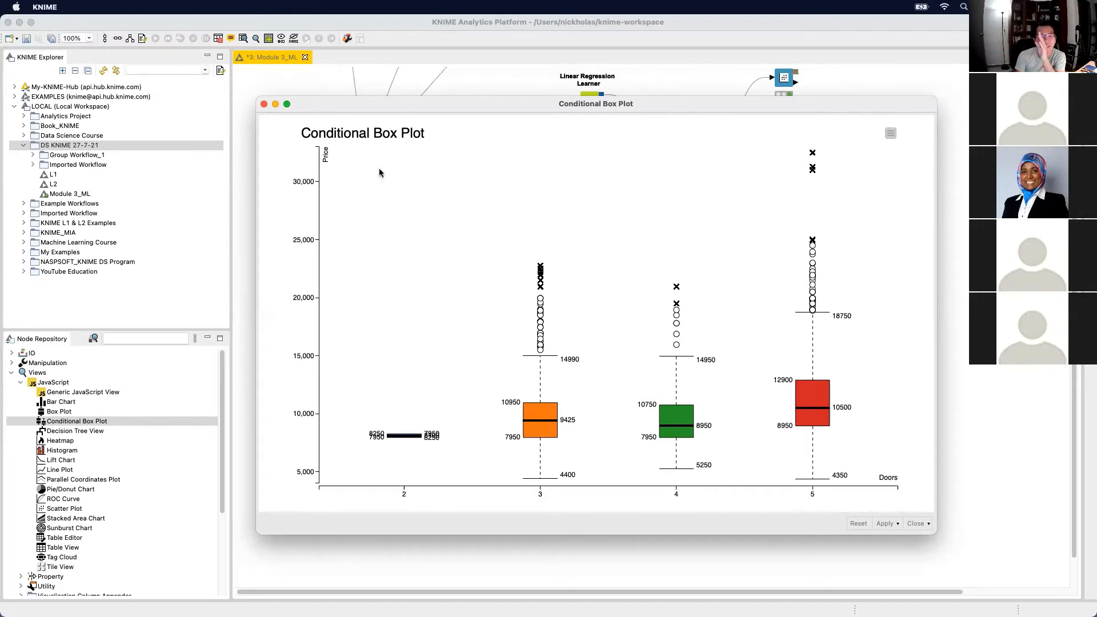
{"action": "left_click", "coordinate": [263, 104]}
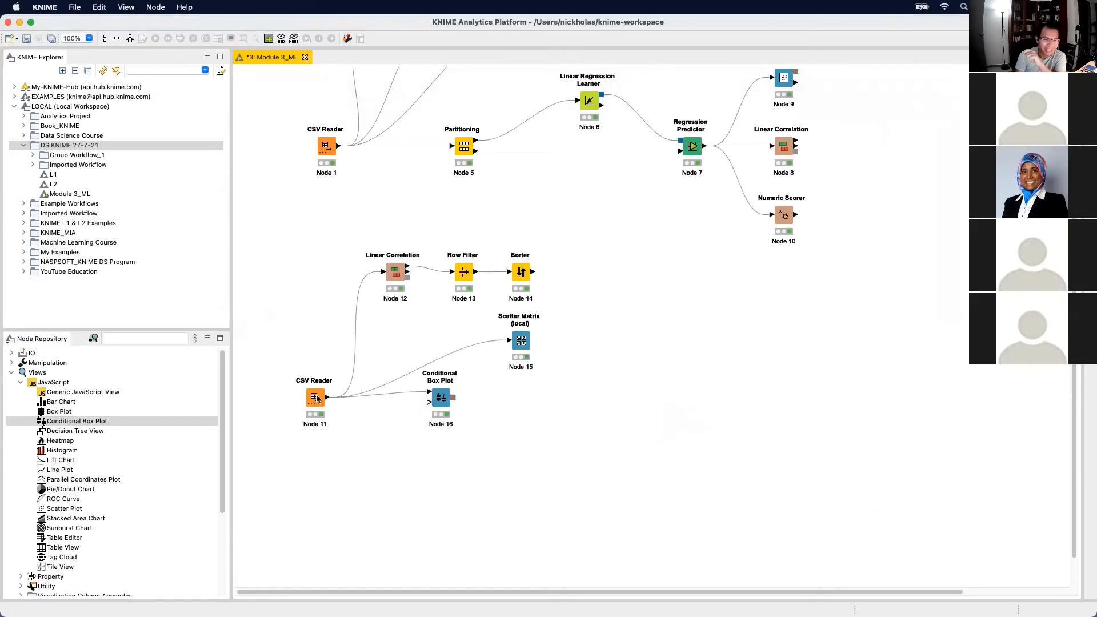
Rearrange the exploration branch by moving the lower CSV Reader down and the Conditional Box Plot beyond the Scatter Matrix
{"action": "left_click_drag", "start_coordinate": [315, 400], "coordinate": [315, 445]}
{"action": "left_click_drag", "start_coordinate": [441, 398], "coordinate": [601, 387]}
{"action": "left_click", "coordinate": [780, 401]}
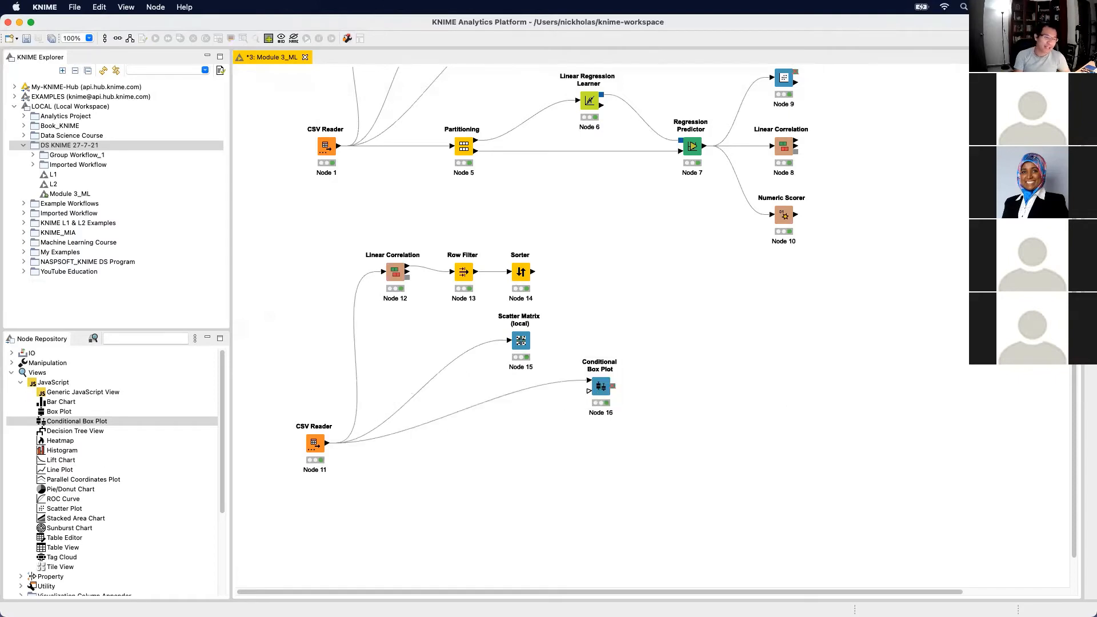
Open the Sorter's sorted table, review the correlation values of the numeric columns with Price, and close it
{"action": "double_click", "coordinate": [521, 273]}
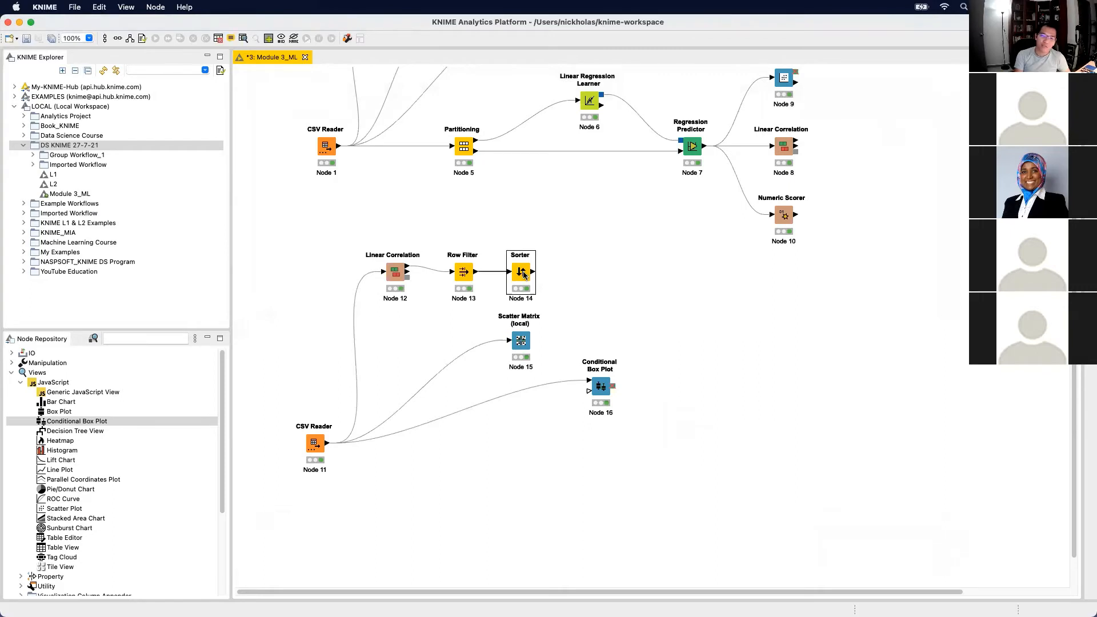
{"action": "left_click", "coordinate": [402, 155]}
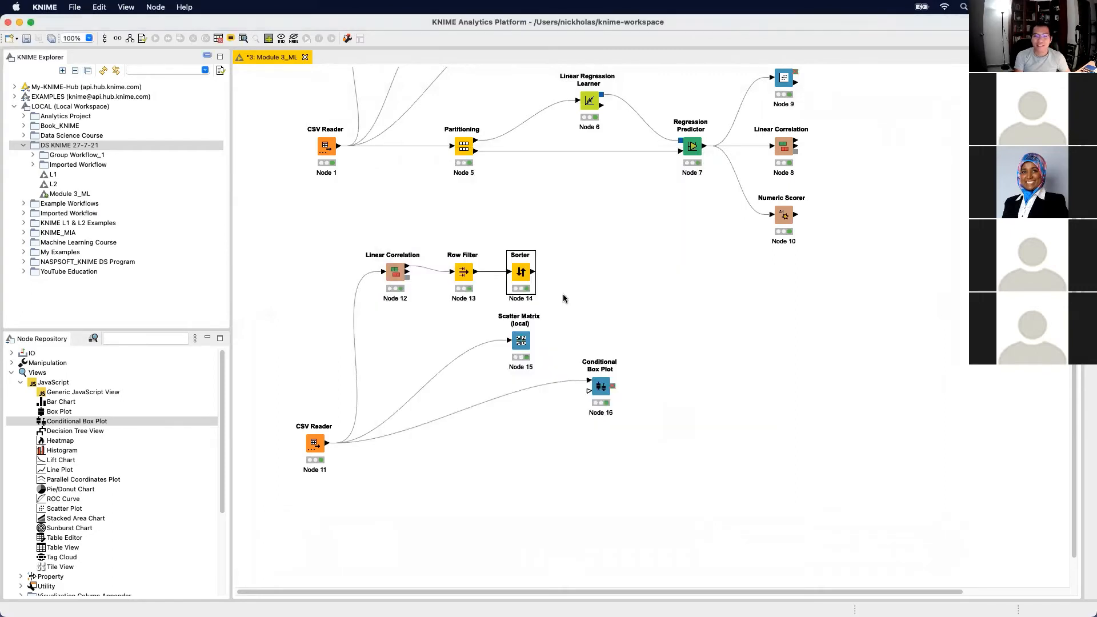
{"action": "right_click", "coordinate": [521, 271]}
{"action": "left_click", "coordinate": [574, 538]}
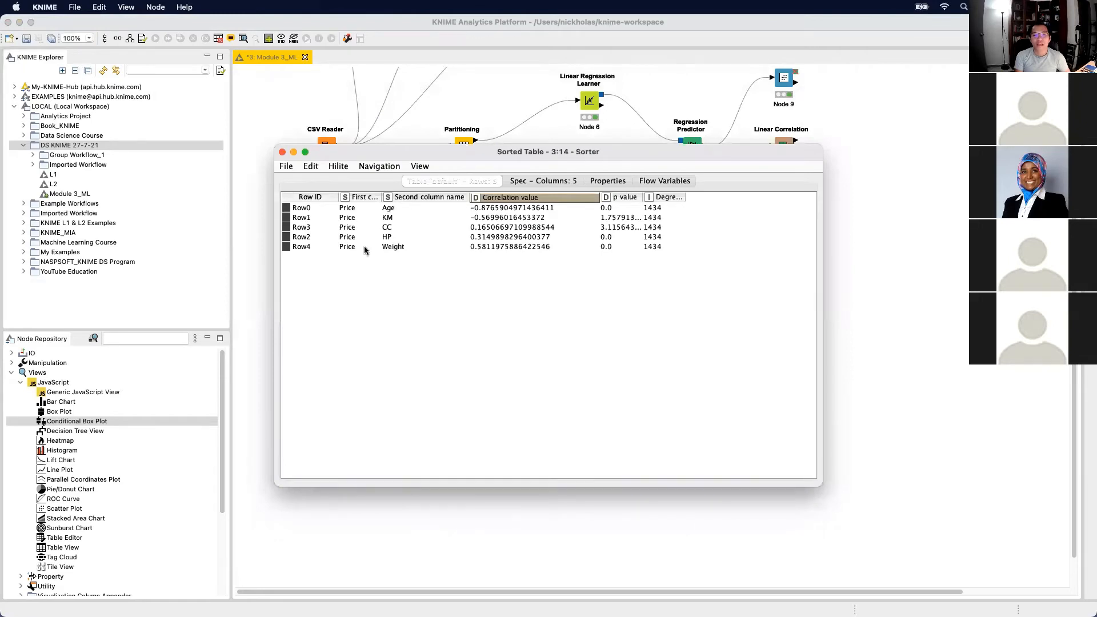
{"action": "left_click", "coordinate": [283, 152]}
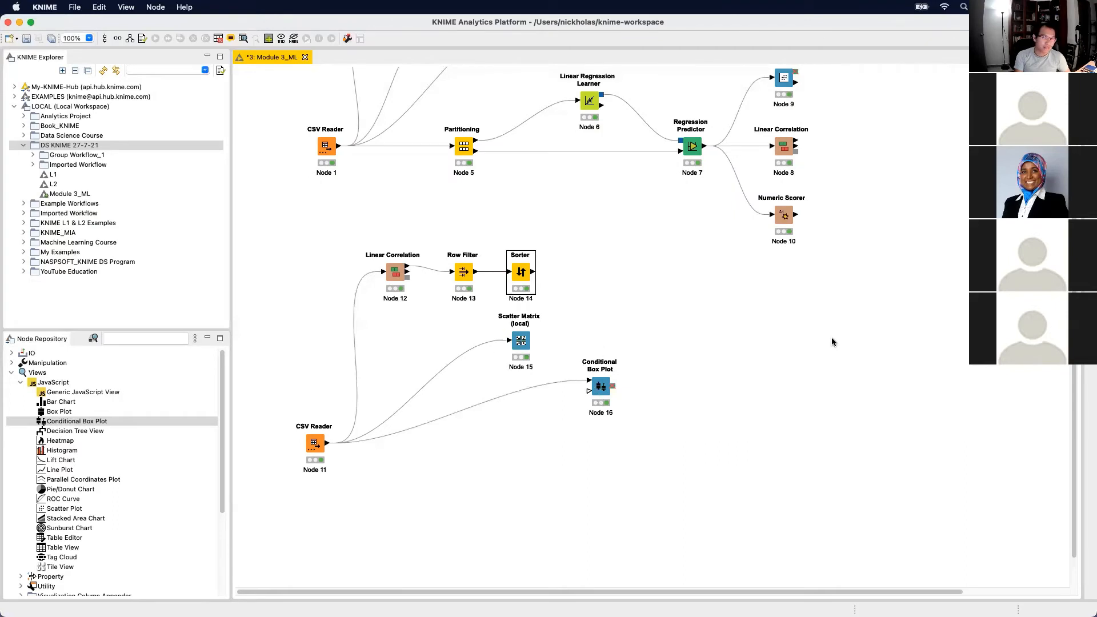
Review the available category columns in the Conditional Box Plot's configuration and close it without changes
{"action": "double_click", "coordinate": [601, 386]}
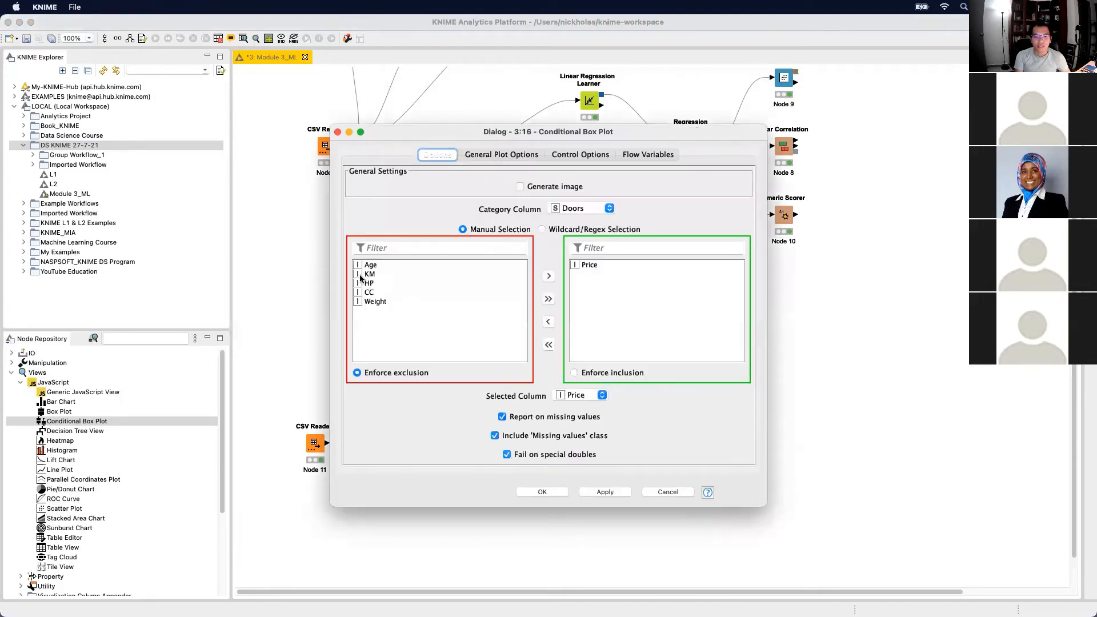
{"action": "left_click", "coordinate": [596, 209]}
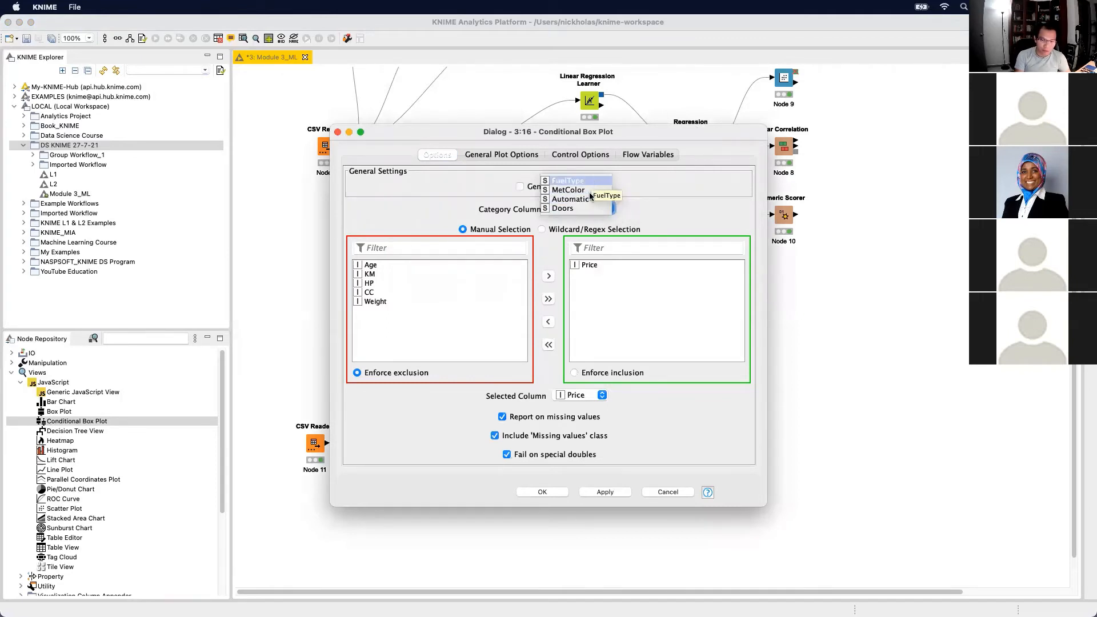
{"action": "left_click", "coordinate": [338, 132]}
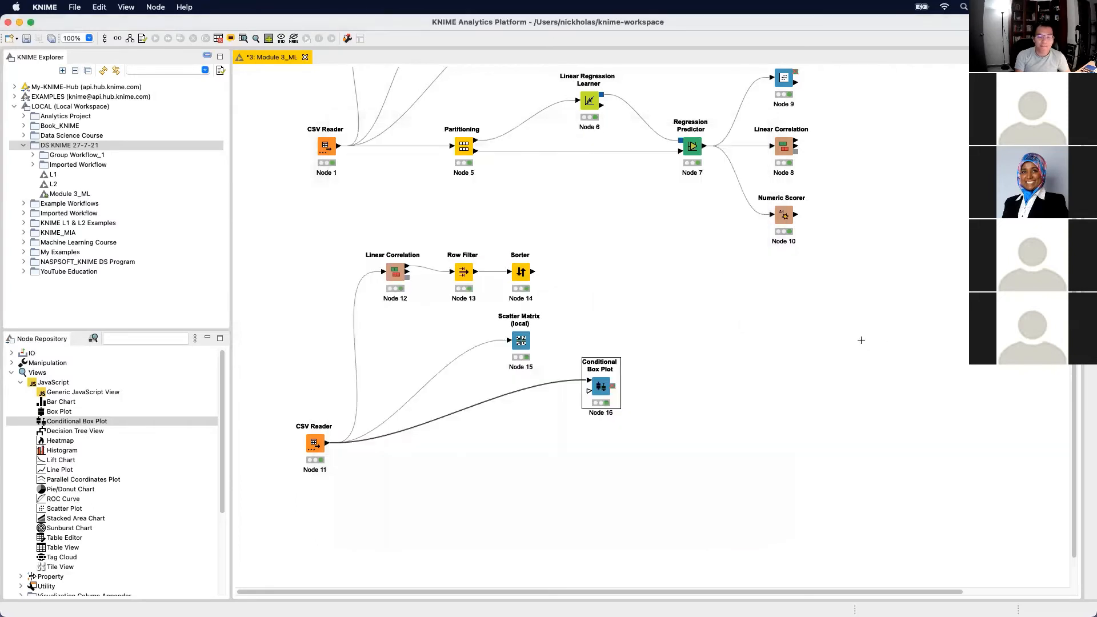
Move the lower CSV Reader further down, clear of its three exploration branches, and leave it deselected
{"action": "left_click_drag", "start_coordinate": [309, 441], "coordinate": [309, 466]}
{"action": "left_click_drag", "start_coordinate": [312, 464], "coordinate": [312, 487]}
{"action": "left_click", "coordinate": [540, 496]}
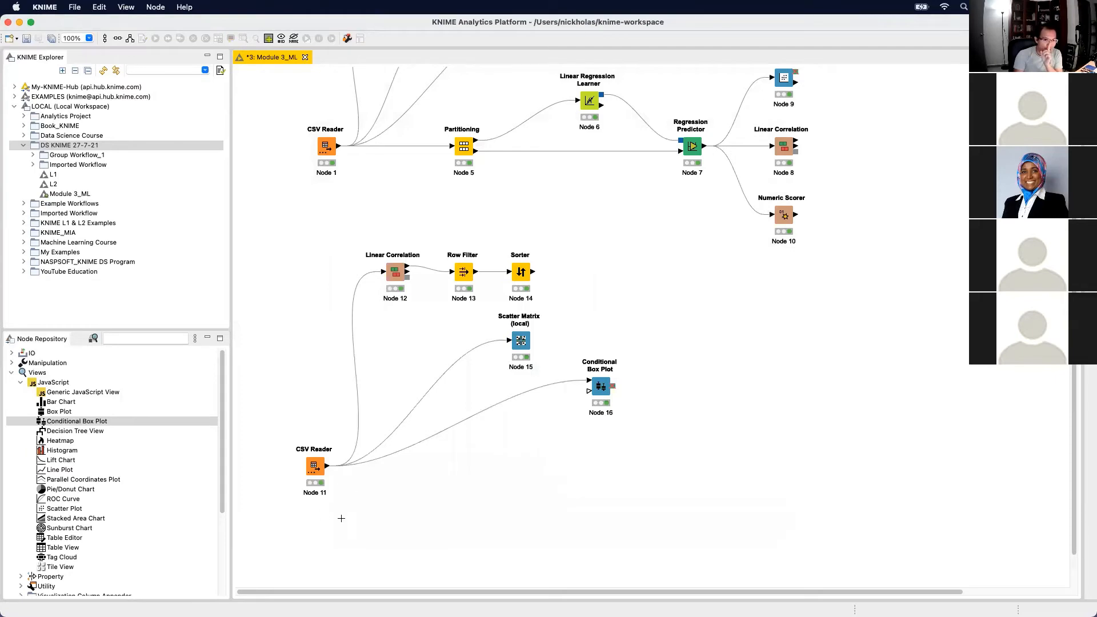
{"action": "left_click_drag", "start_coordinate": [343, 521], "coordinate": [297, 435]}
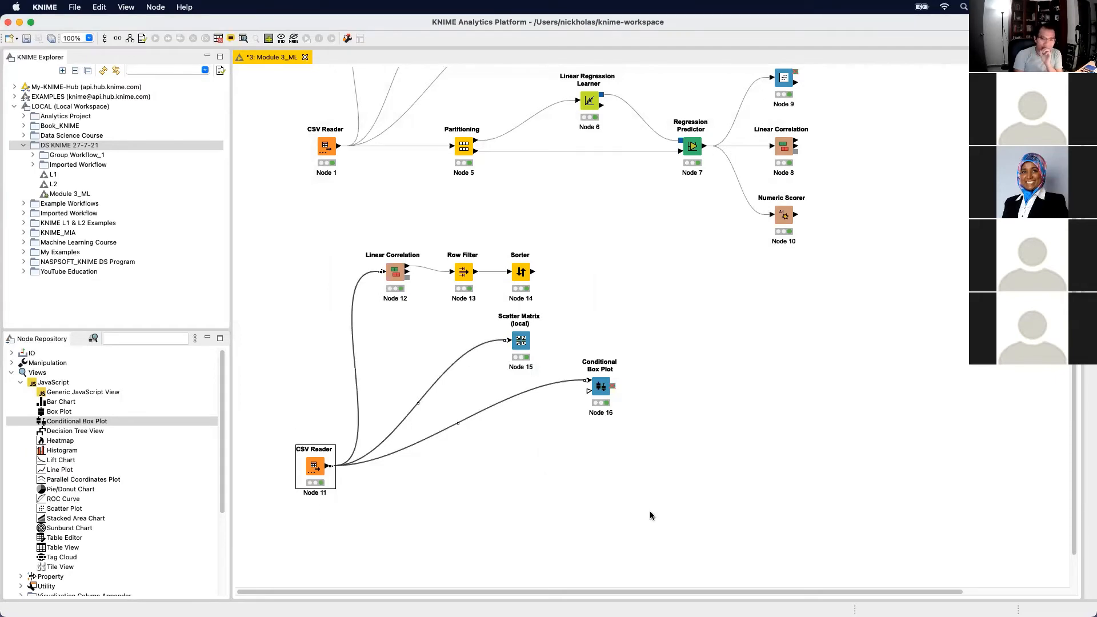
{"action": "left_click", "coordinate": [487, 430]}
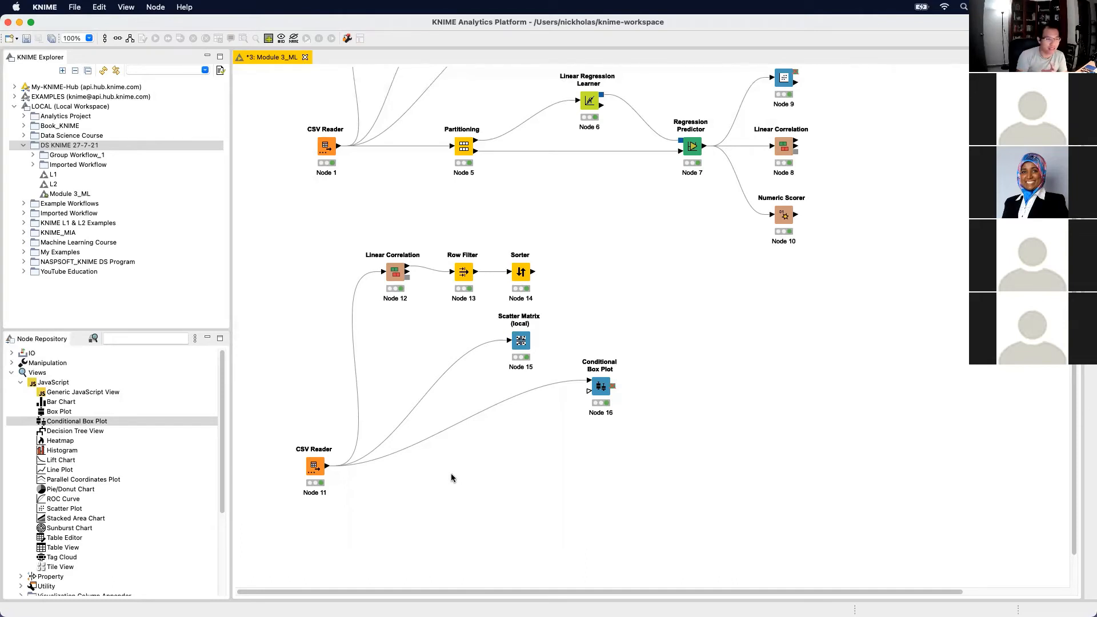
Add a JavaScript Histogram node beside the lower CSV Reader and connect the reader's output to it
{"action": "left_click", "coordinate": [168, 339]}
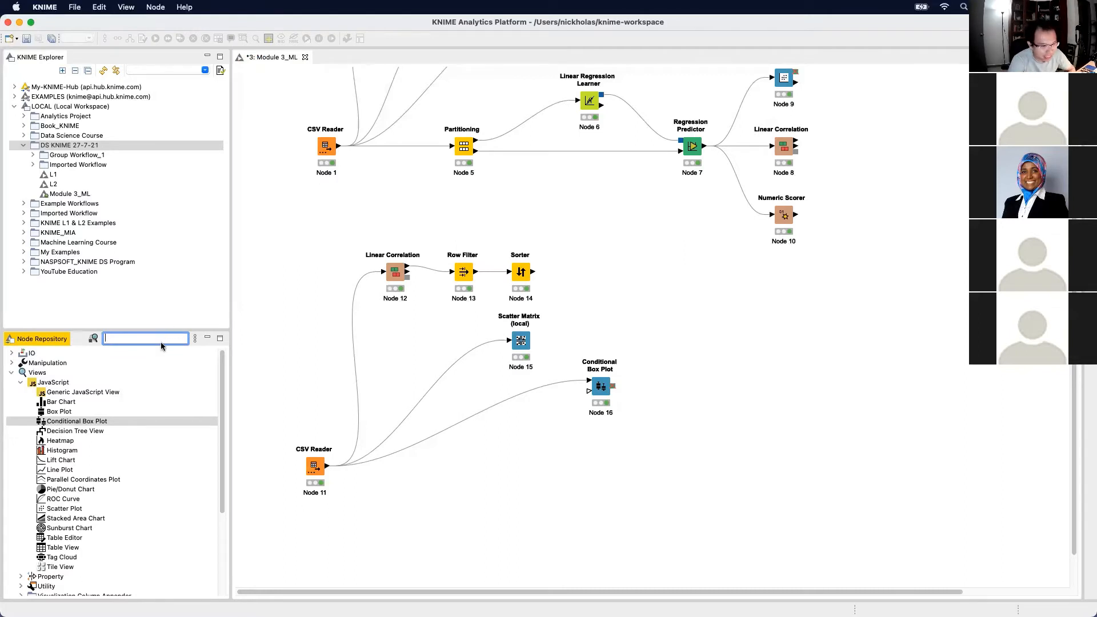
{"action": "type", "text": "histogram"}
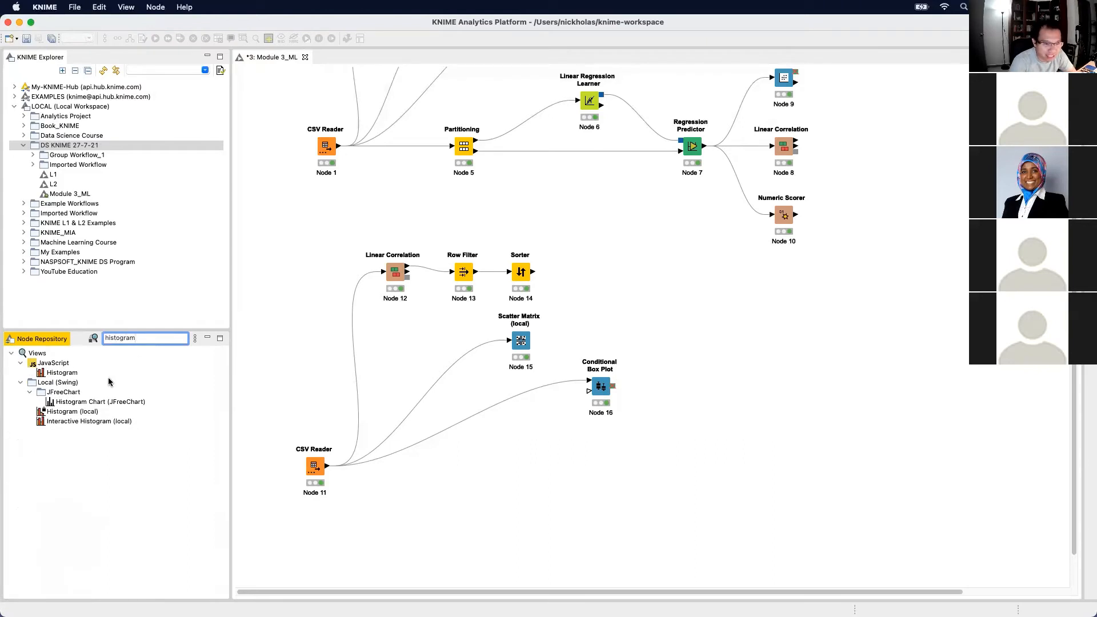
{"action": "left_click_drag", "start_coordinate": [52, 374], "coordinate": [480, 466]}
{"action": "scroll", "coordinate": [641, 480], "scroll_direction": "down", "scroll_amount": 2}
{"action": "left_click_drag", "start_coordinate": [336, 435], "coordinate": [336, 480]}
{"action": "left_click_drag", "start_coordinate": [396, 457], "coordinate": [466, 428]}
{"action": "left_click_drag", "start_coordinate": [326, 473], "coordinate": [478, 449]}
Open the Histogram's configuration and choose Price as the histogram column
{"action": "double_click", "coordinate": [478, 447]}
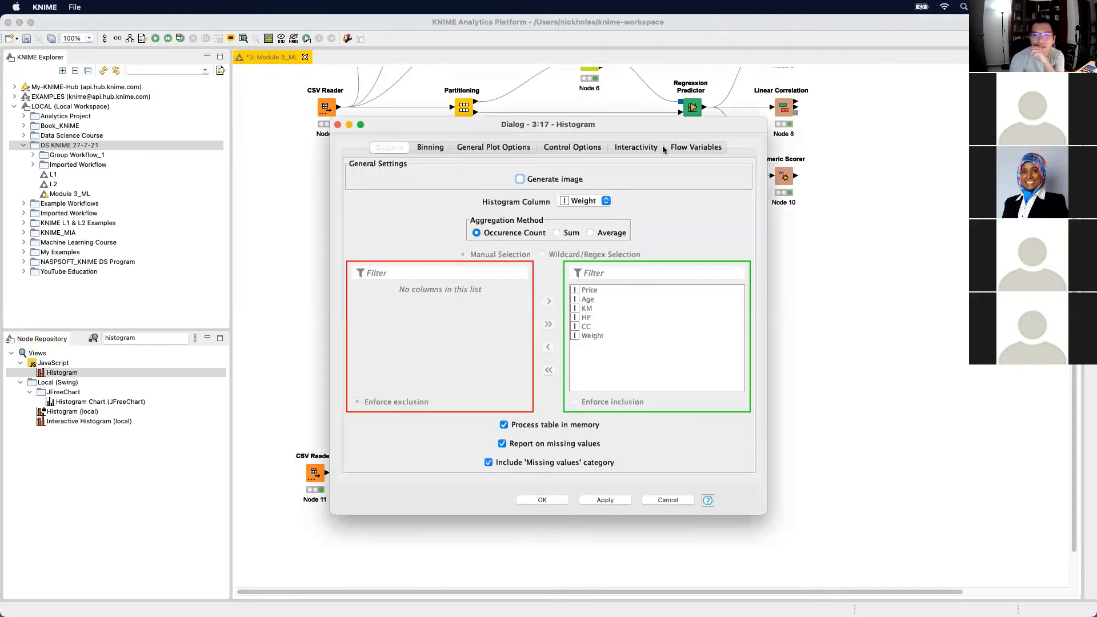
{"action": "left_click", "coordinate": [596, 202]}
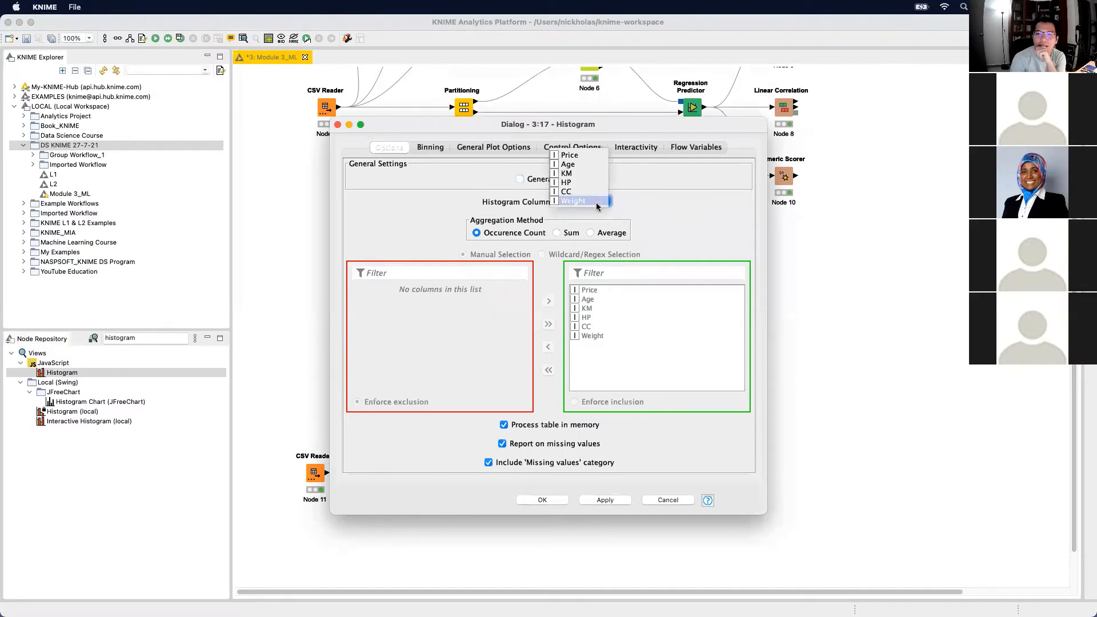
{"action": "left_click", "coordinate": [581, 153]}
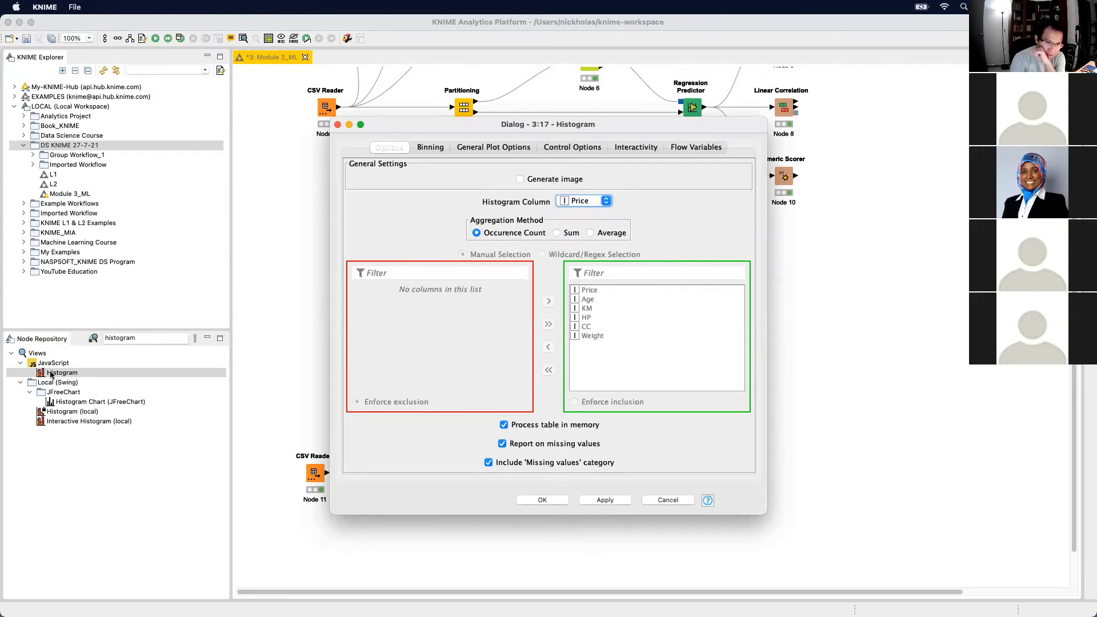
{"action": "left_click", "coordinate": [579, 205]}
{"action": "left_click", "coordinate": [579, 203]}
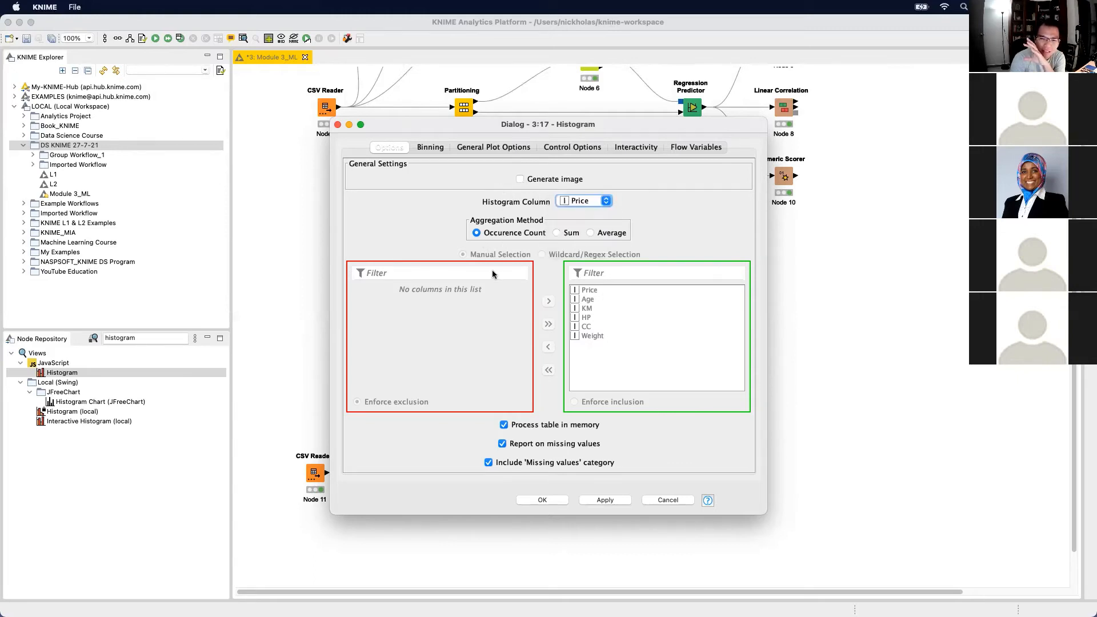
Set the Histogram's binning to 20 bins named by Borders with integer bounds forced, and accept the configuration
{"action": "left_click", "coordinate": [429, 148]}
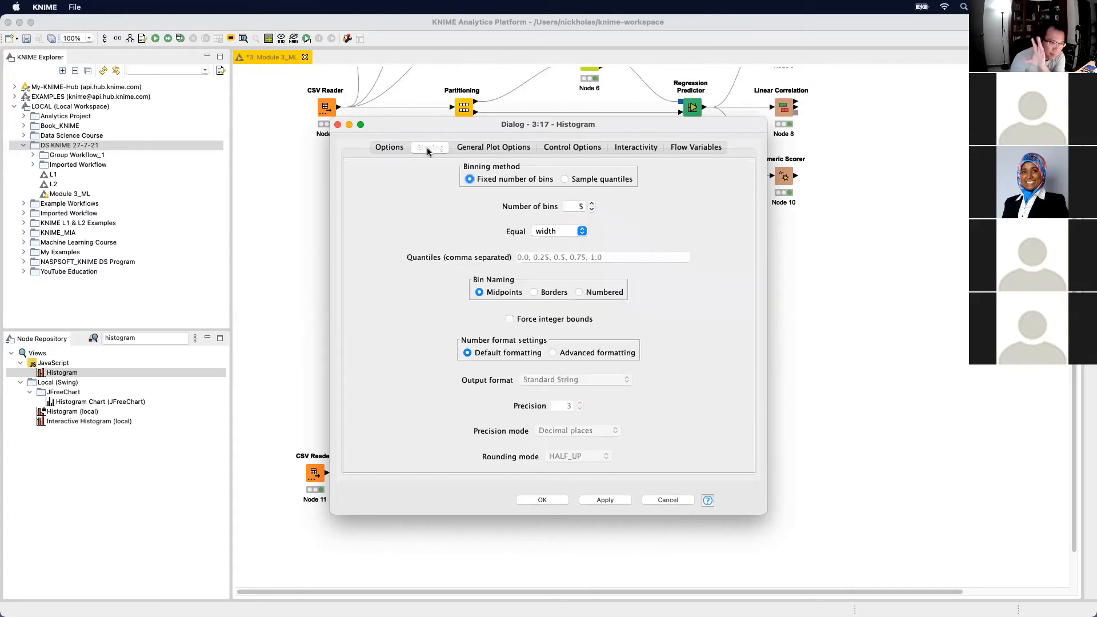
{"action": "left_click", "coordinate": [592, 206]}
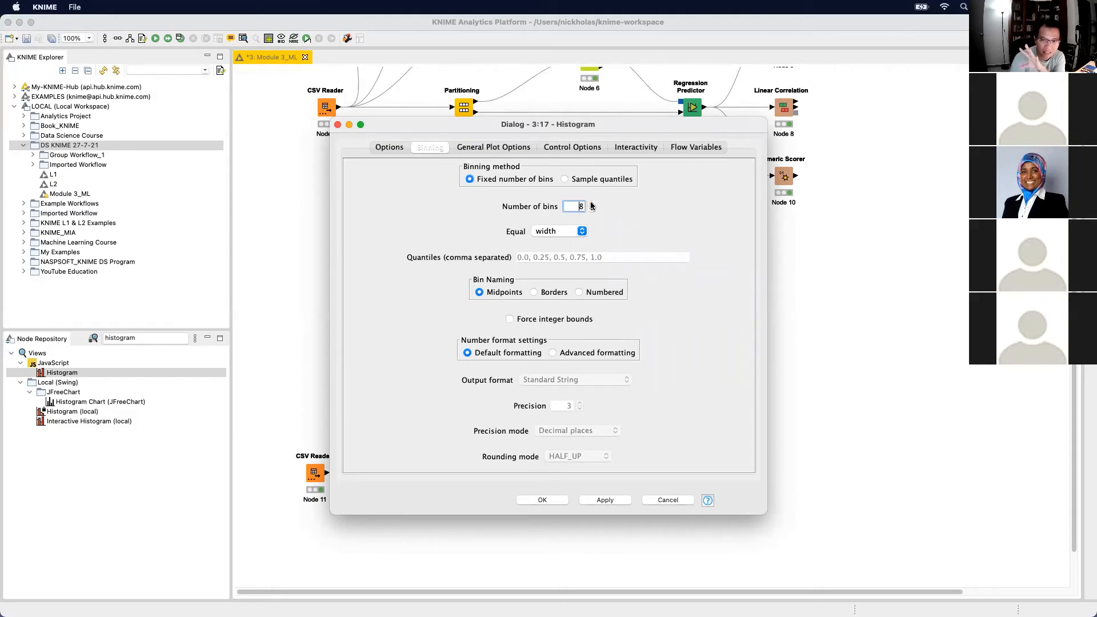
{"action": "type", "text": "20"}
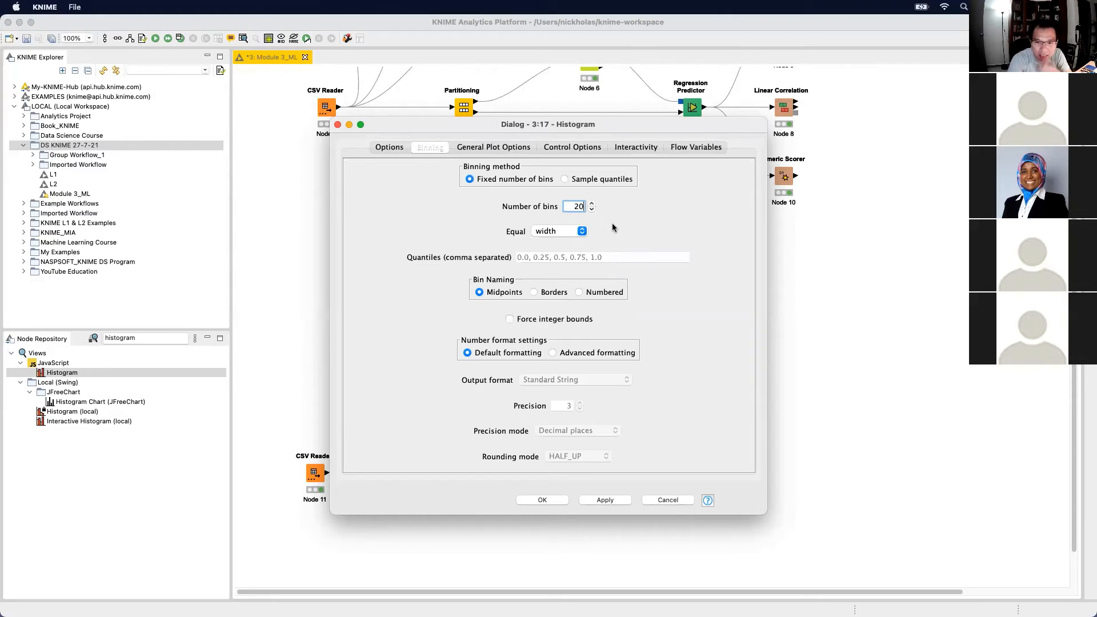
{"action": "left_click", "coordinate": [534, 293]}
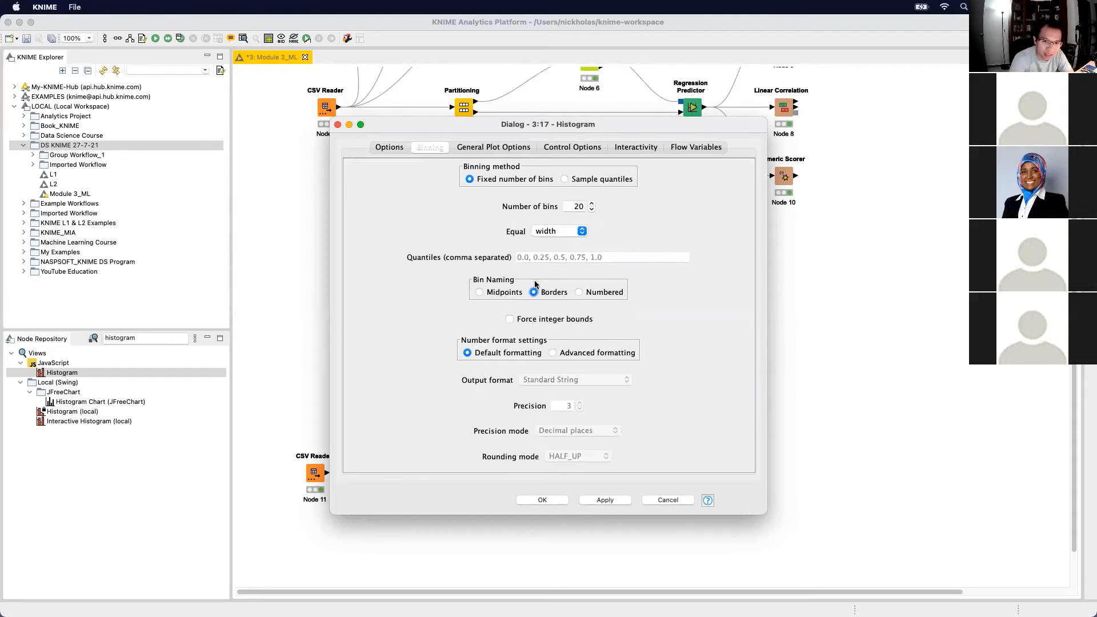
{"action": "left_click", "coordinate": [510, 319]}
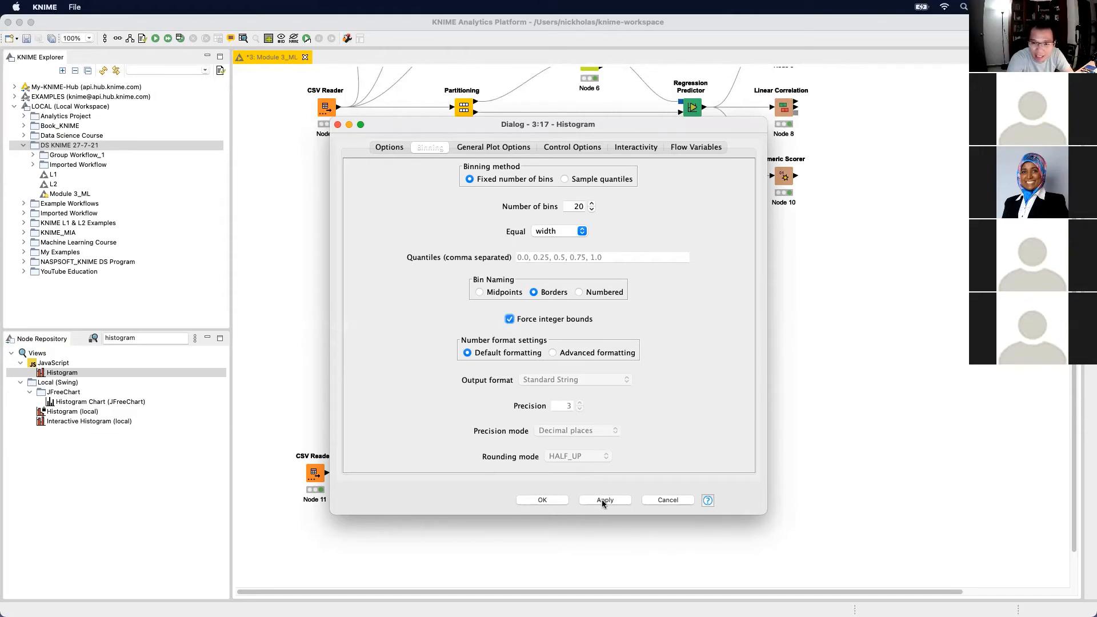
{"action": "left_click", "coordinate": [554, 500]}
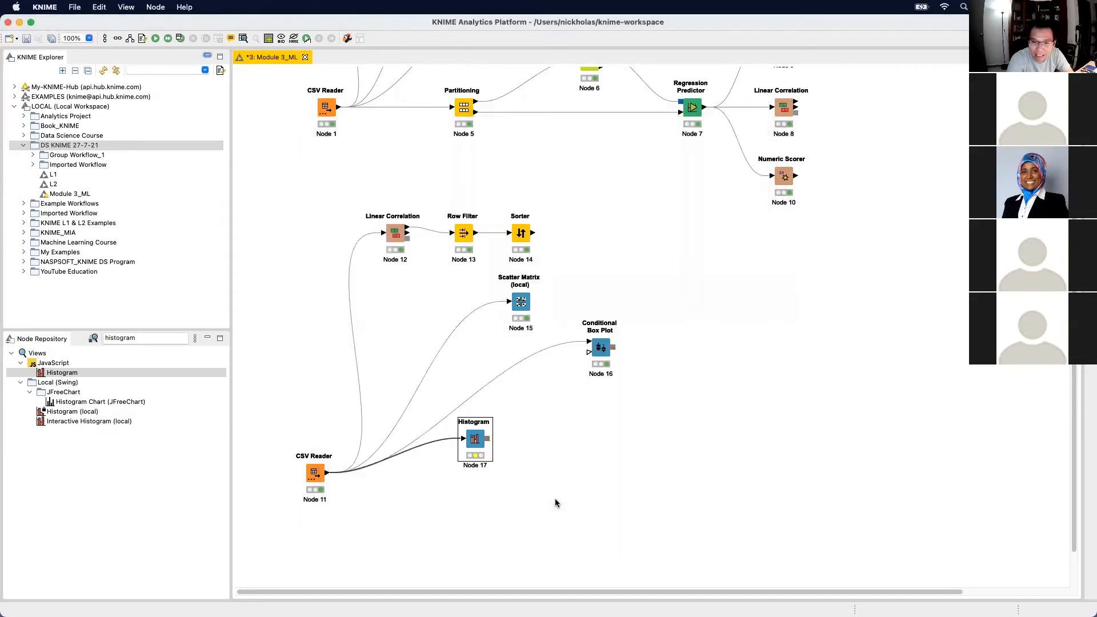
Execute the Histogram and open its view, widen the window to examine the Price distribution, and close it
{"action": "right_click", "coordinate": [476, 438]}
{"action": "left_click", "coordinate": [560, 354]}
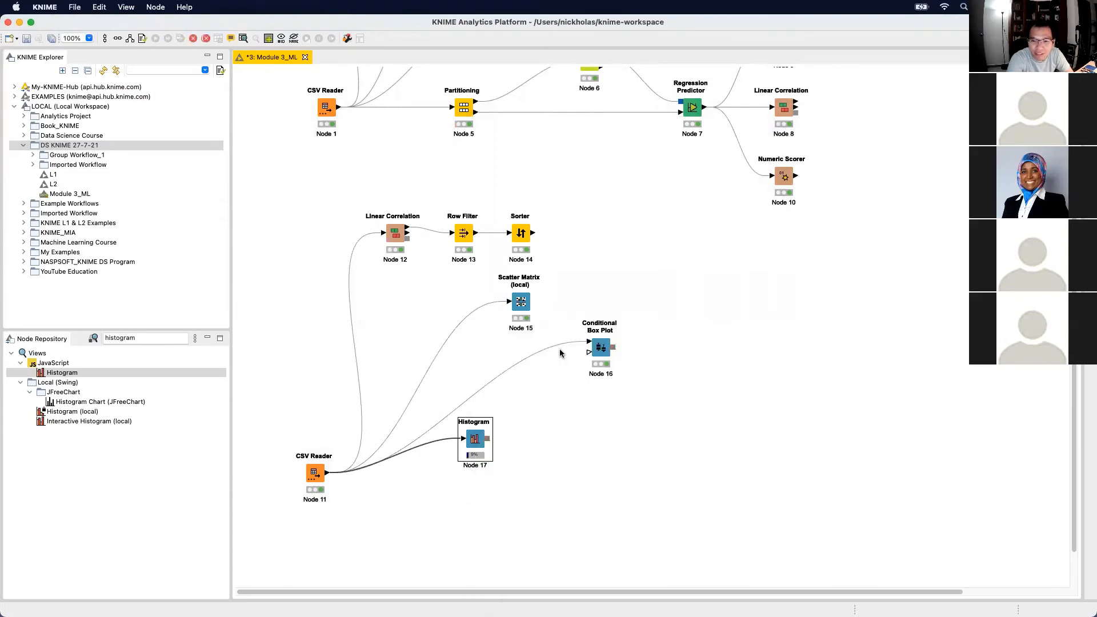
{"action": "left_click_drag", "start_coordinate": [843, 306], "coordinate": [945, 312]}
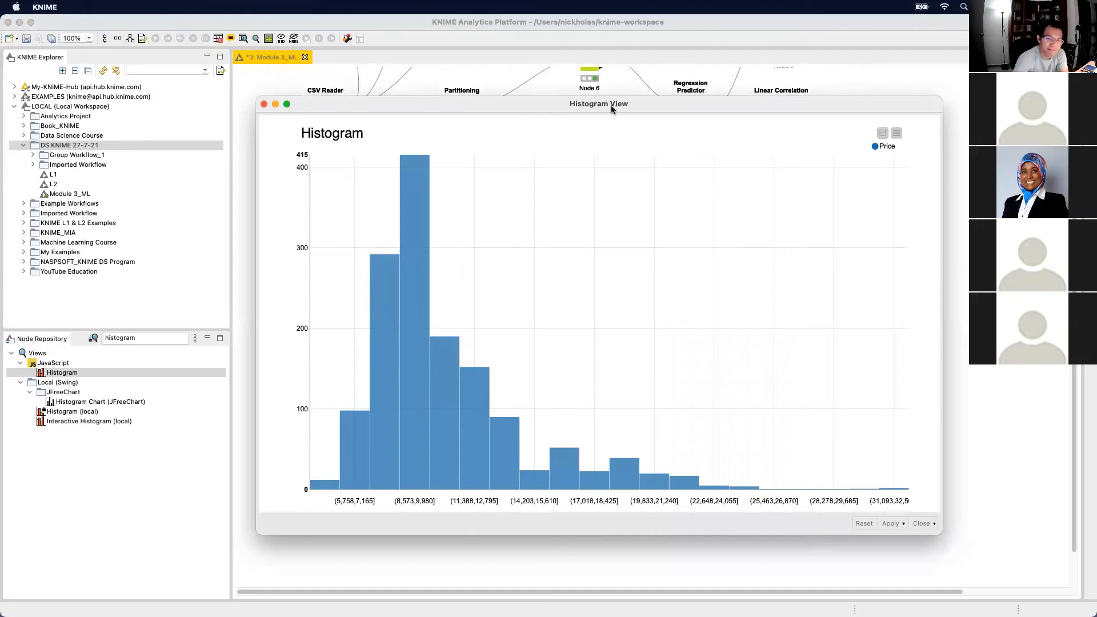
{"action": "left_click", "coordinate": [265, 104]}
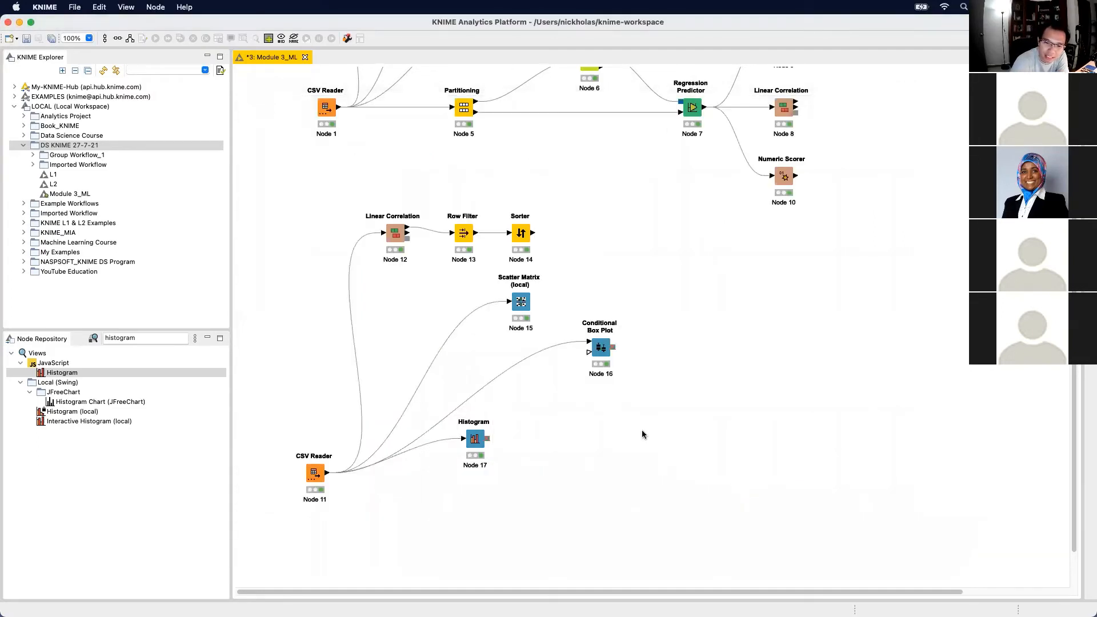
Review the Histogram's column options and binning settings in its configuration and close it without changes
{"action": "left_click", "coordinate": [475, 443]}
{"action": "double_click", "coordinate": [475, 444]}
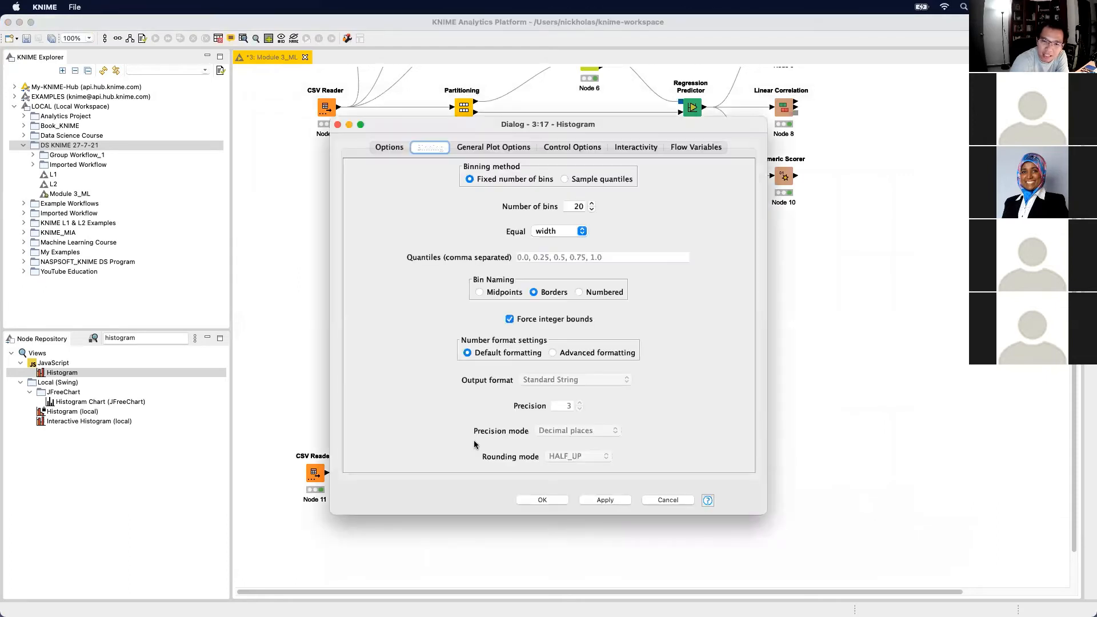
{"action": "left_click", "coordinate": [384, 148]}
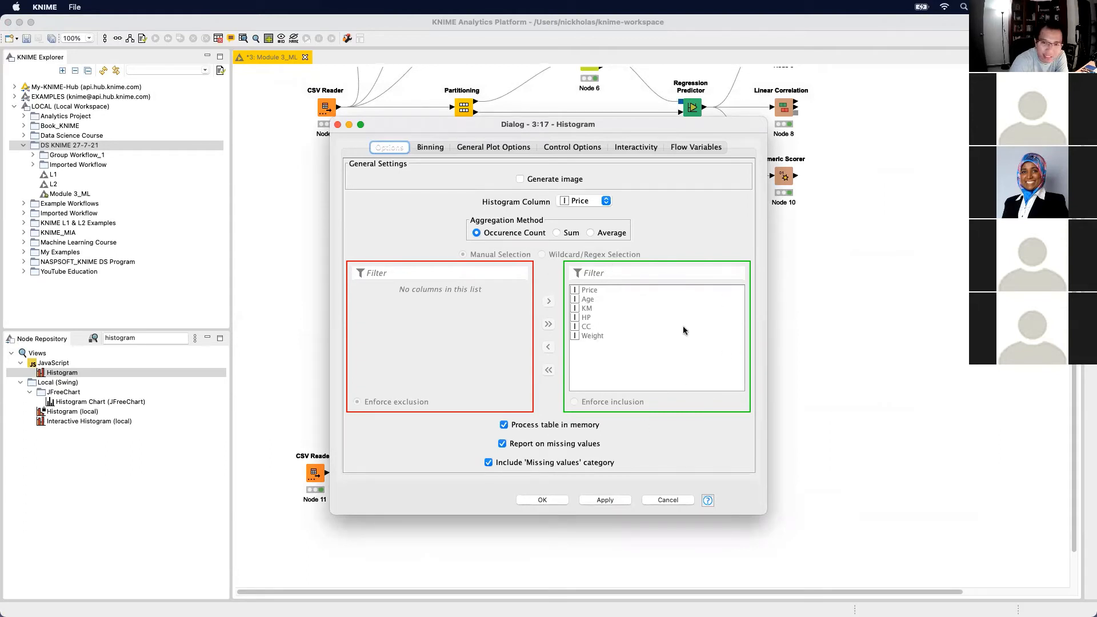
{"action": "left_click", "coordinate": [440, 145]}
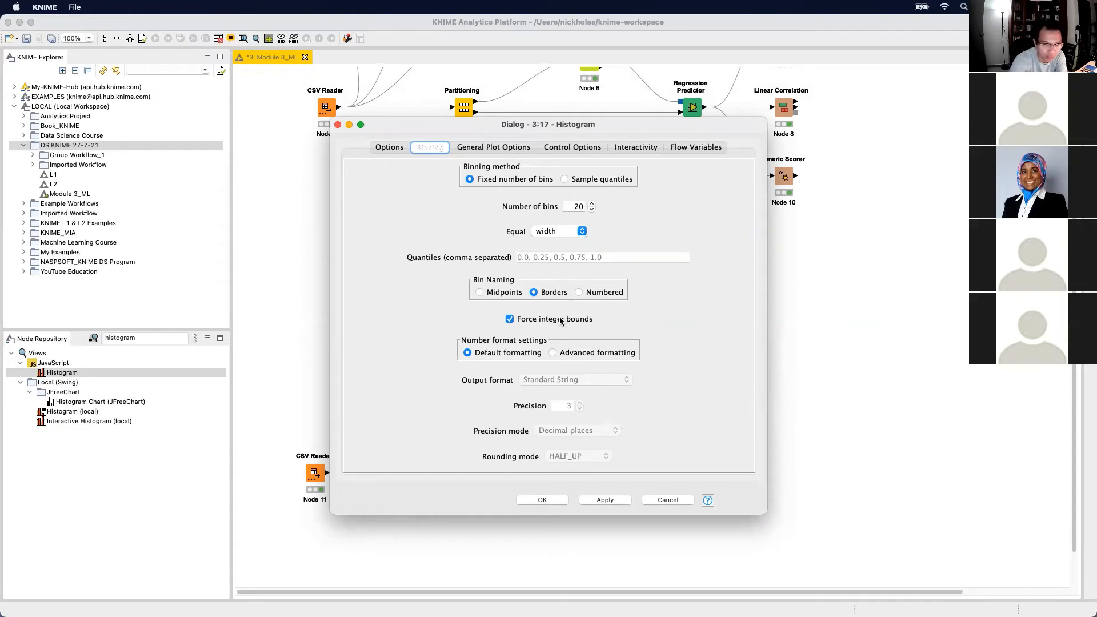
{"action": "left_click", "coordinate": [543, 500]}
{"action": "key", "text": "Escape"}
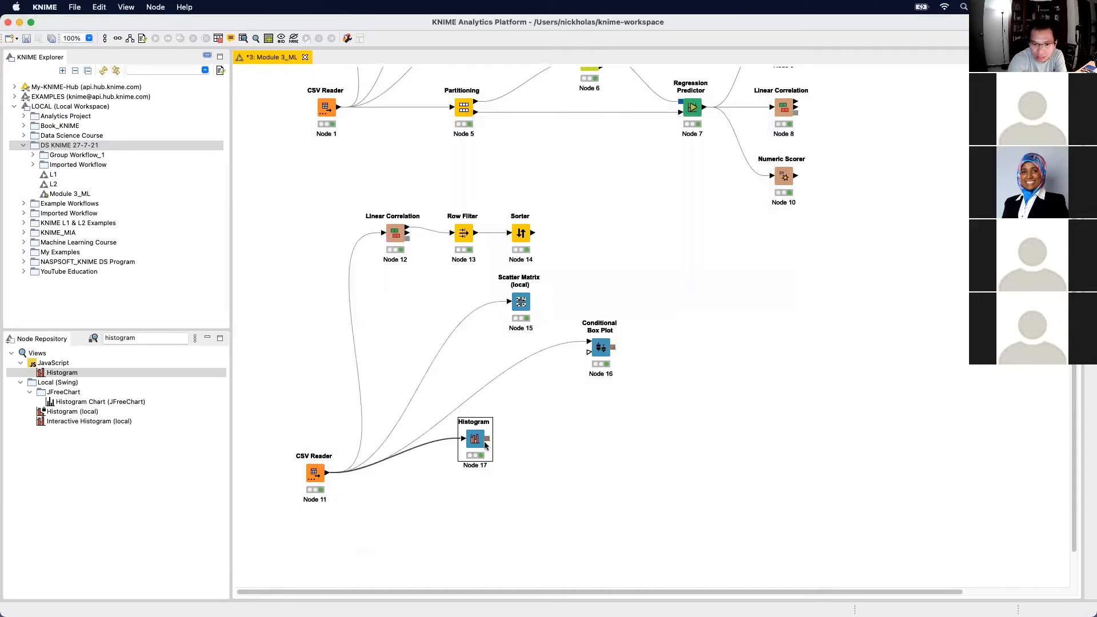
Reopen the Histogram view, widen it, examine the bins at the high end of Price, and close it
{"action": "right_click", "coordinate": [483, 441]}
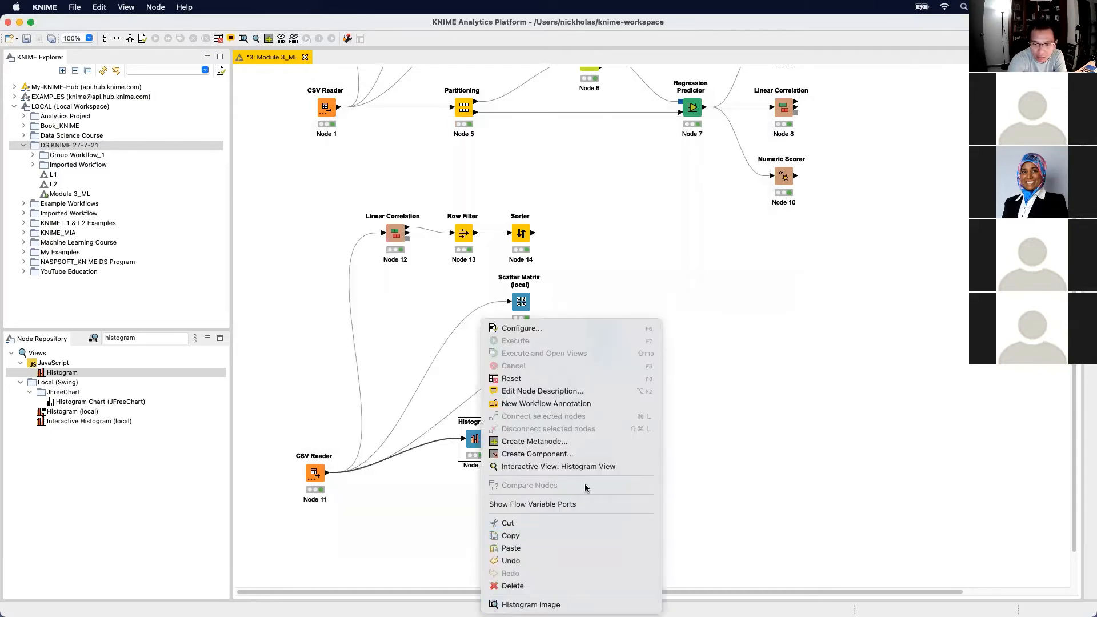
{"action": "left_click", "coordinate": [587, 467]}
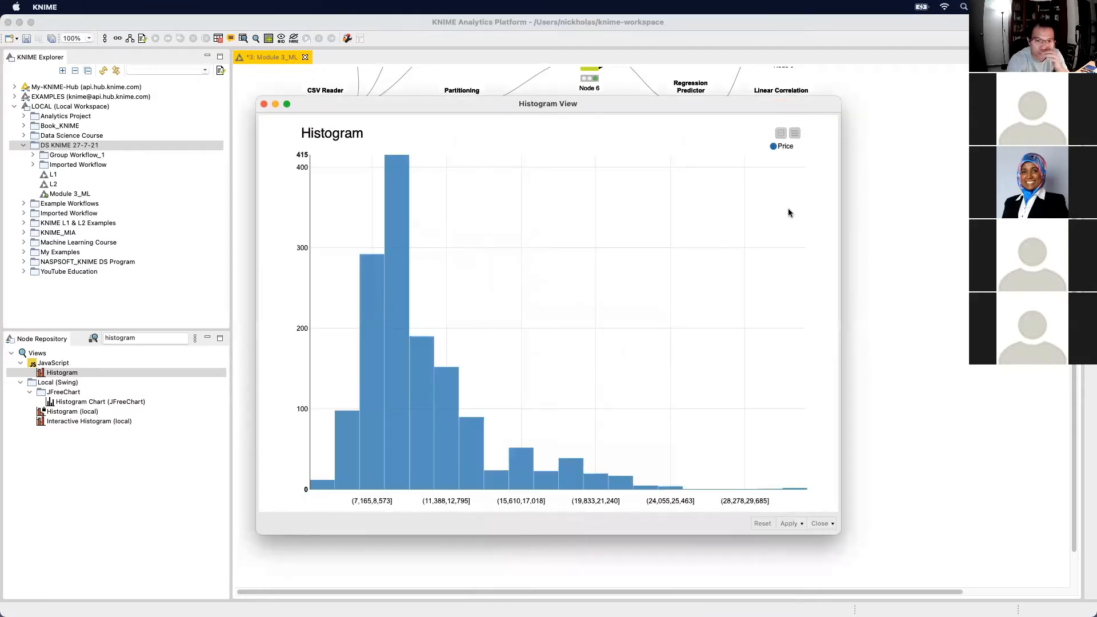
{"action": "left_click_drag", "start_coordinate": [840, 203], "coordinate": [892, 203]}
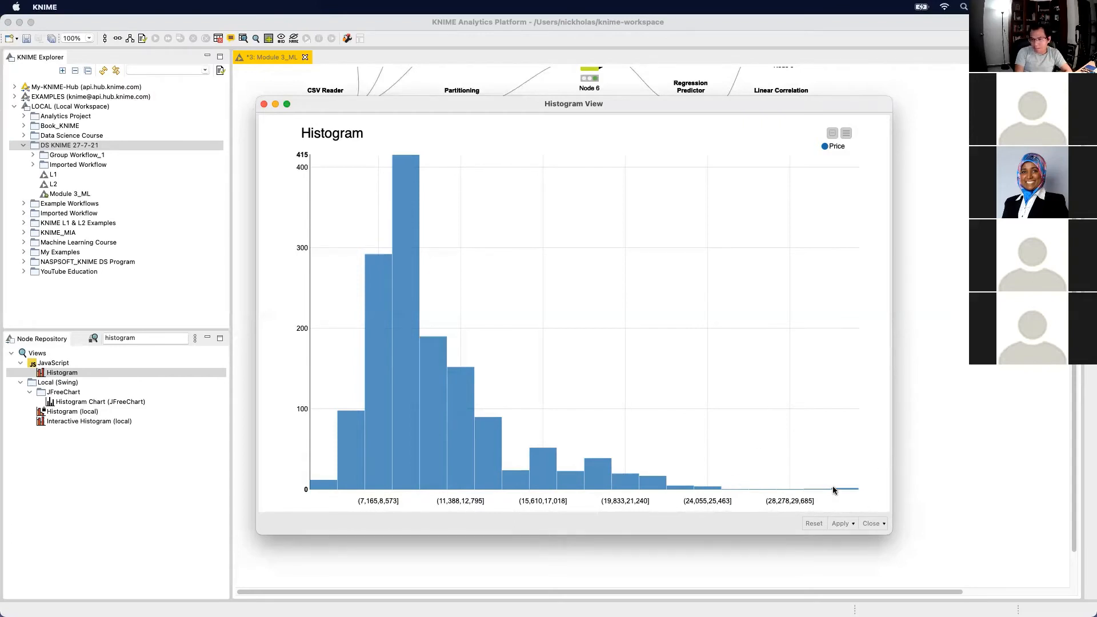
{"action": "mouse_move", "coordinate": [844, 492]}
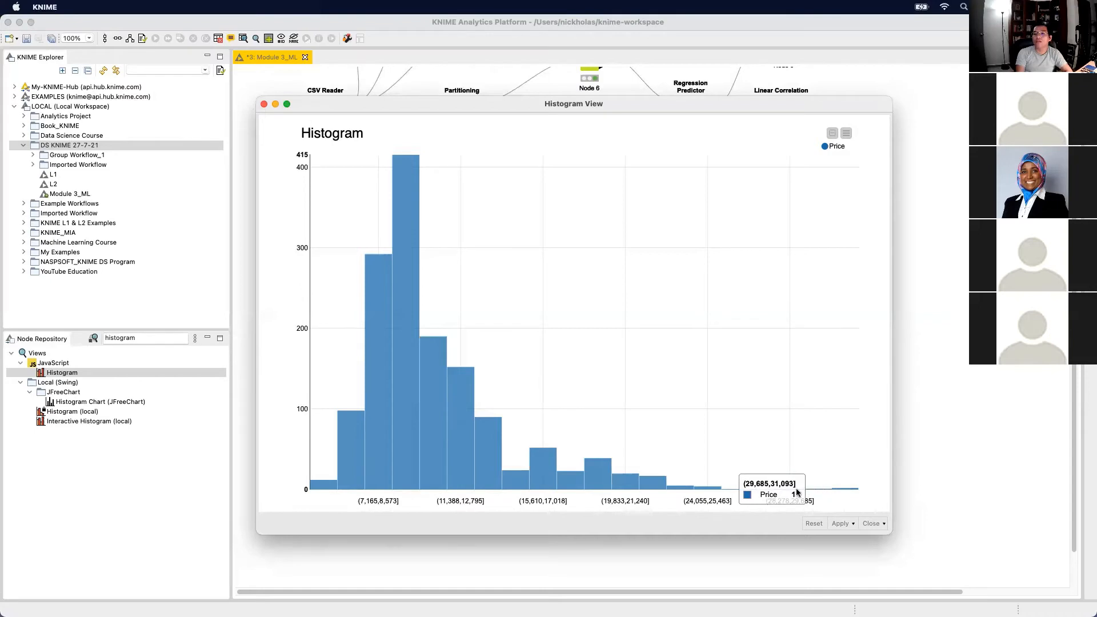
{"action": "mouse_move", "coordinate": [727, 485]}
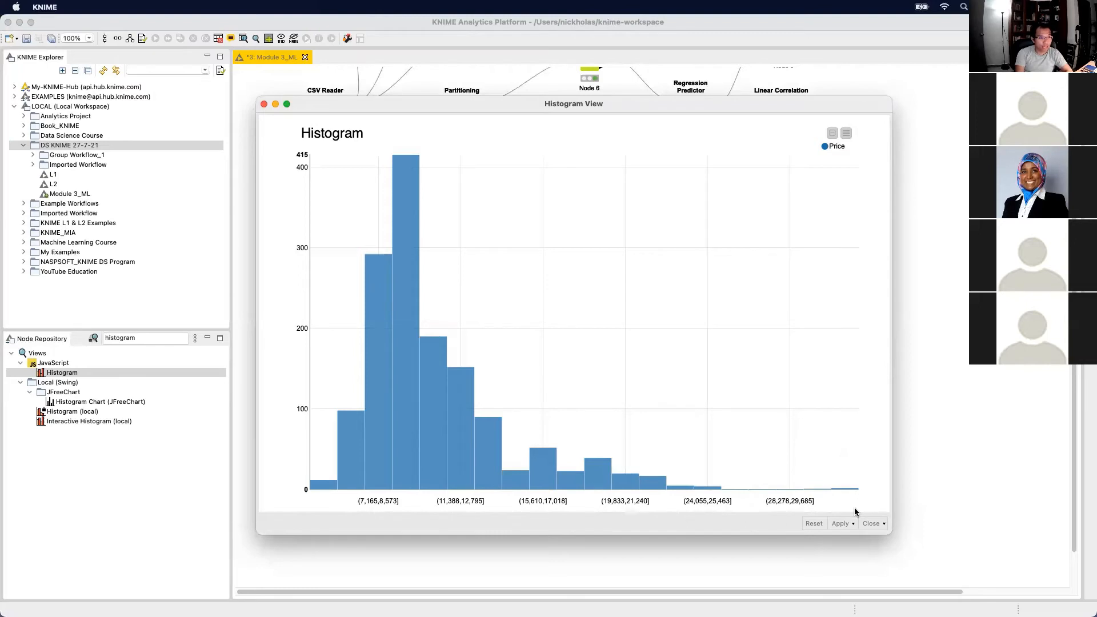
{"action": "left_click", "coordinate": [264, 104]}
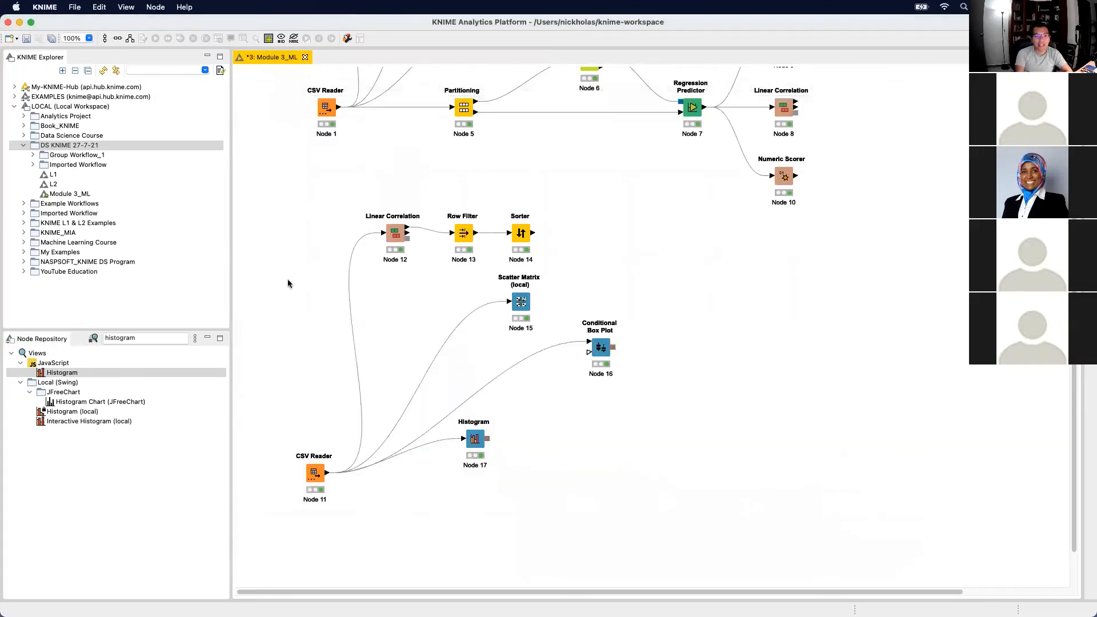
Add a JavaScript Box Plot node to the right of the Histogram and connect the lower CSV Reader to it
{"action": "double_click", "coordinate": [168, 341]}
{"action": "type", "text": "b"}
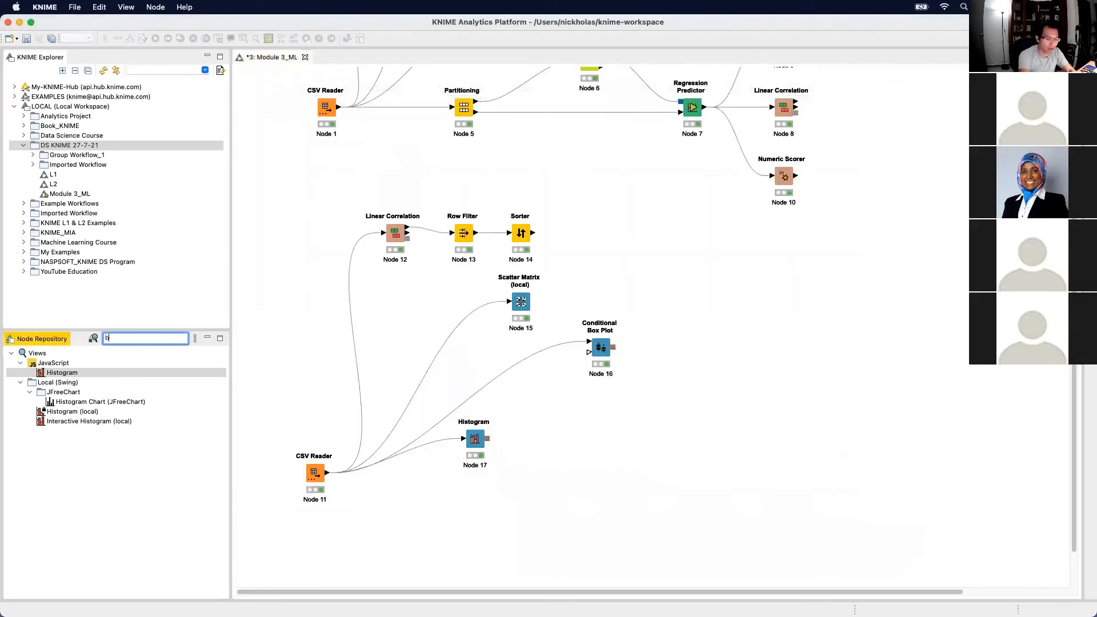
{"action": "type", "text": "ox plot"}
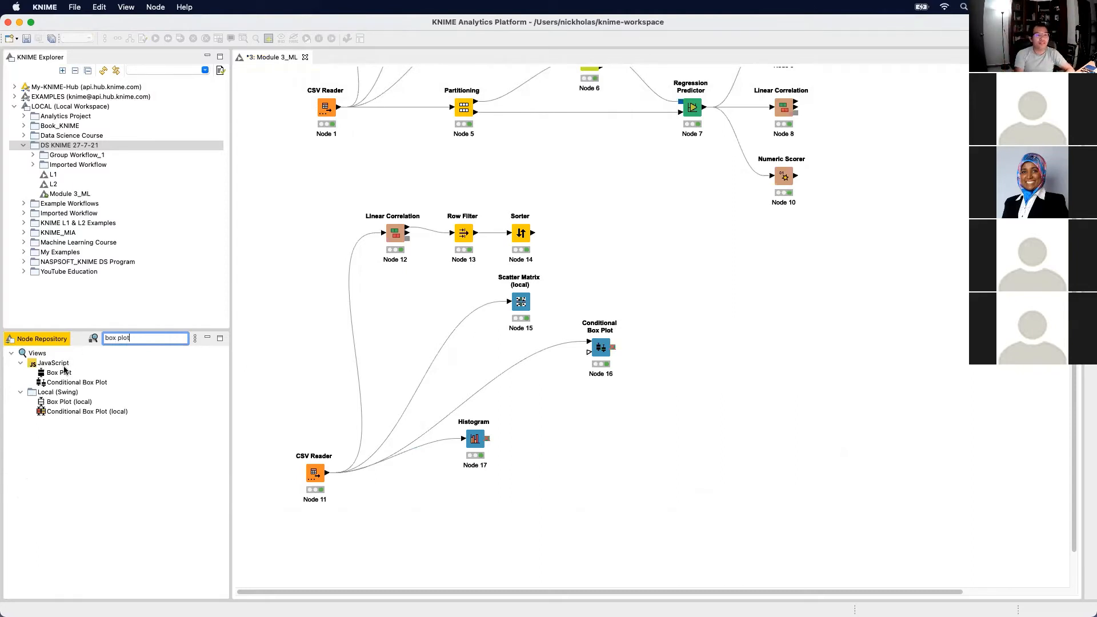
{"action": "left_click_drag", "start_coordinate": [62, 375], "coordinate": [449, 507]}
{"action": "scroll", "coordinate": [516, 503], "scroll_direction": "down", "scroll_amount": 3}
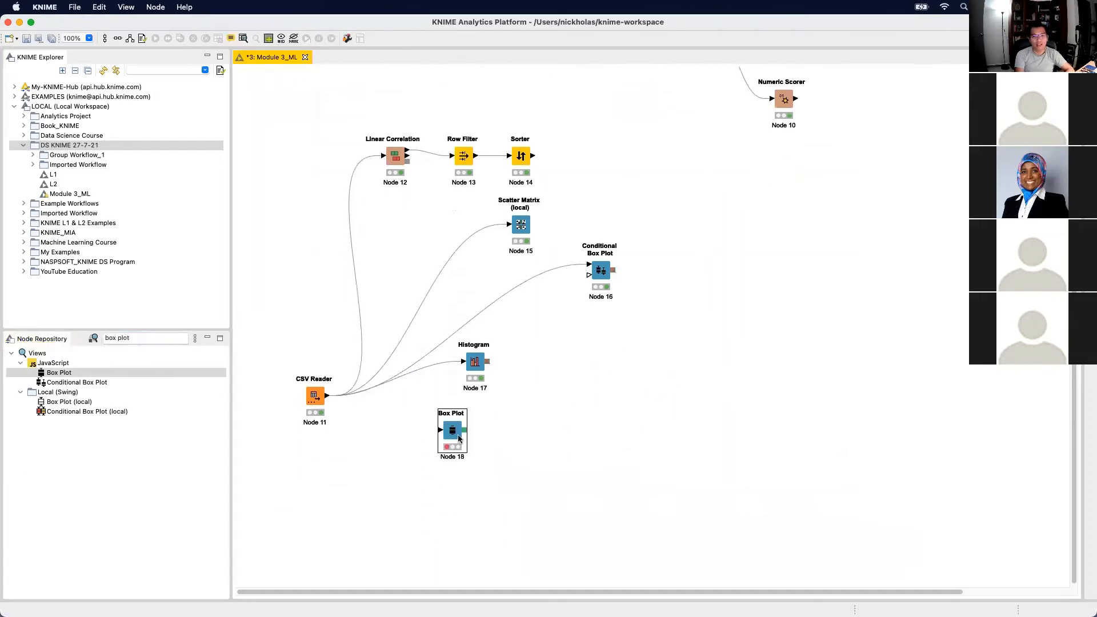
{"action": "left_click_drag", "start_coordinate": [452, 437], "coordinate": [554, 381]}
{"action": "scroll", "coordinate": [555, 380], "scroll_direction": "up", "scroll_amount": 1}
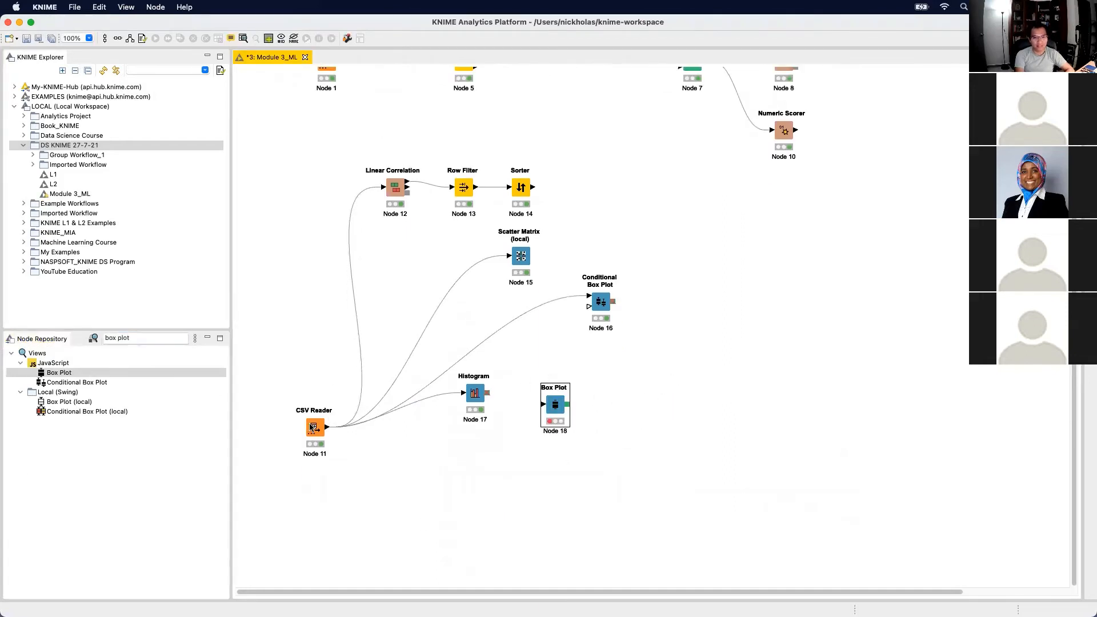
{"action": "left_click_drag", "start_coordinate": [408, 449], "coordinate": [544, 404]}
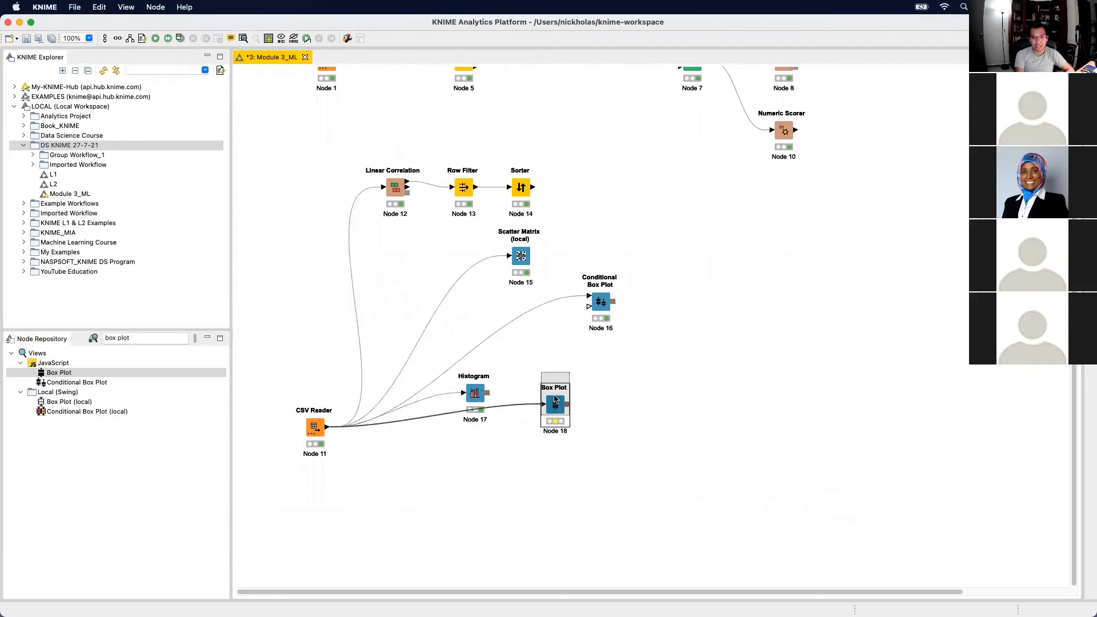
Configure the Box Plot to include only the Price column, excluding Age, KM, HP, CC and Weight
{"action": "double_click", "coordinate": [555, 399]}
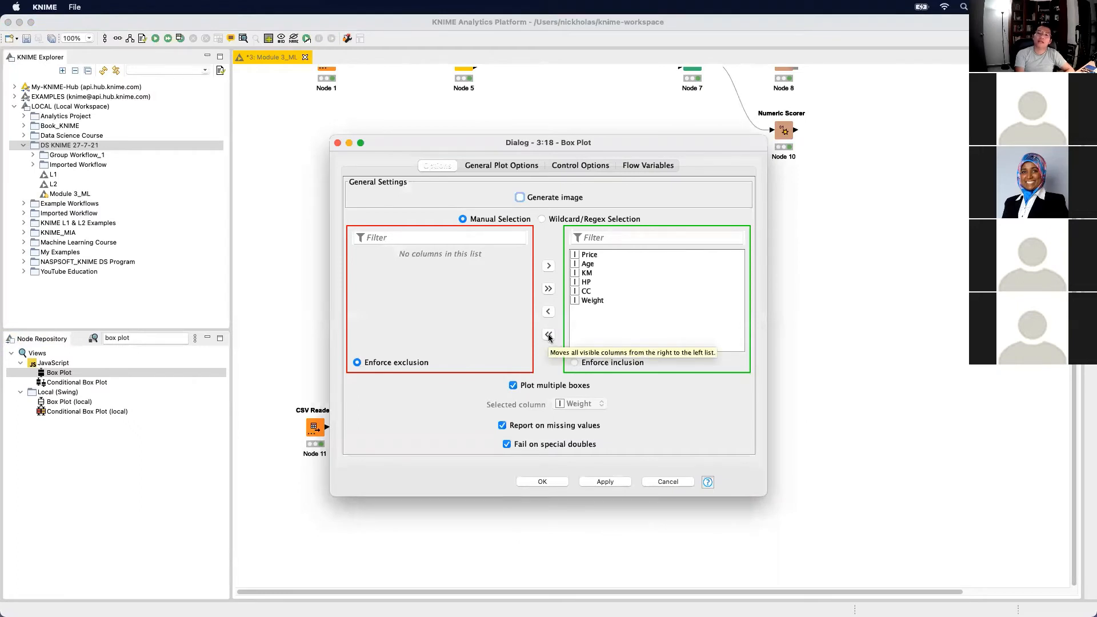
{"action": "left_click", "coordinate": [547, 333]}
{"action": "double_click", "coordinate": [368, 255]}
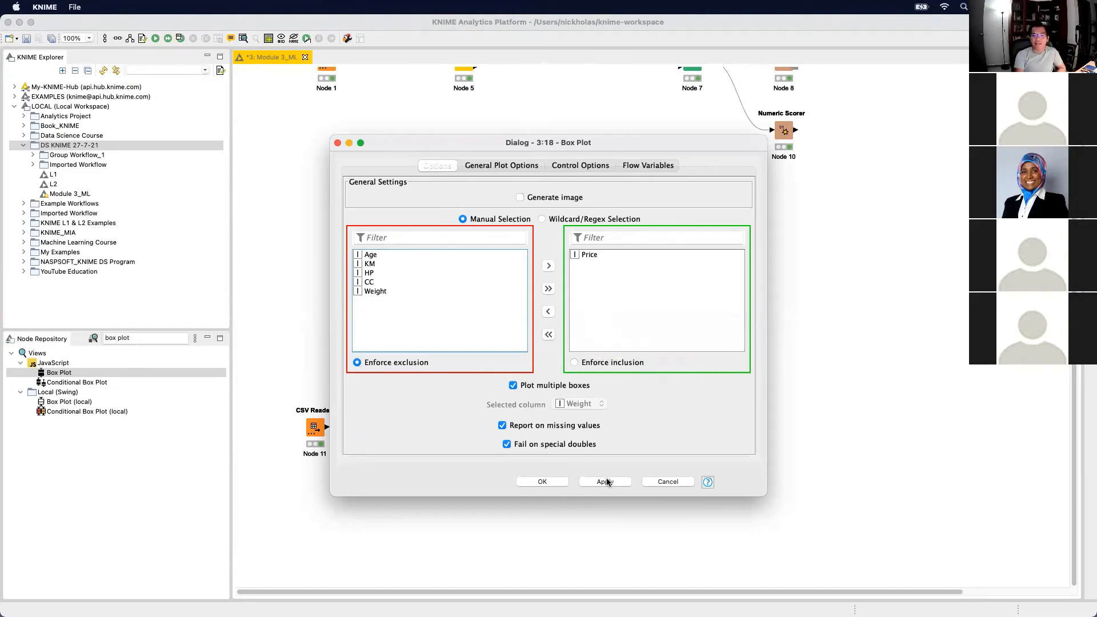
{"action": "left_click", "coordinate": [542, 482]}
Execute the Box Plot and open its view, then move and narrow the window so the workflow's exploration nodes are uncovered
{"action": "right_click", "coordinate": [556, 398]}
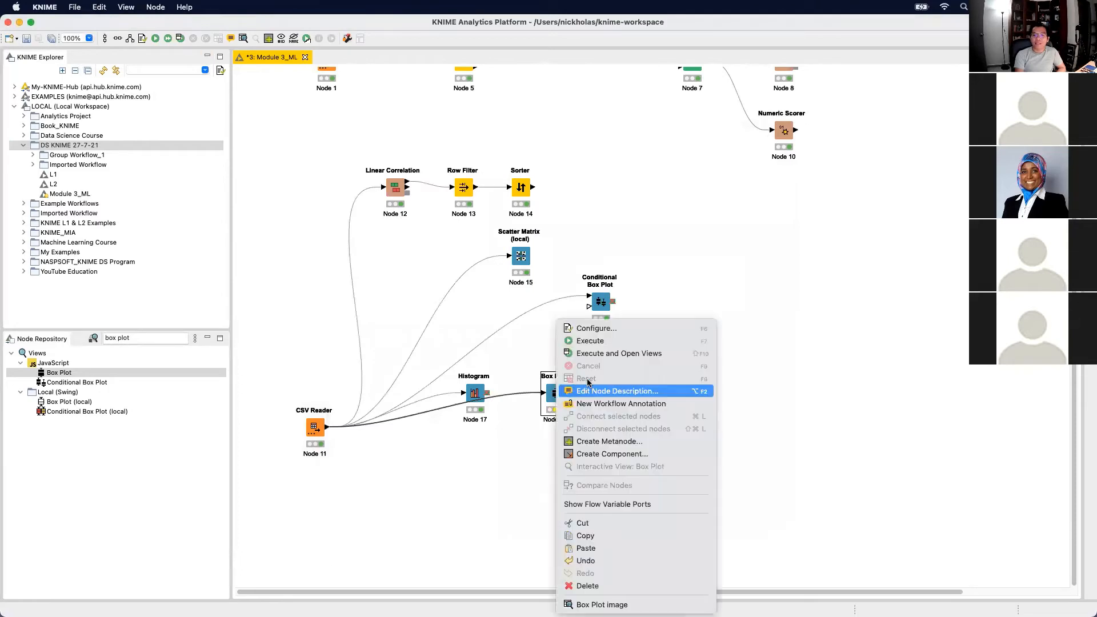
{"action": "left_click", "coordinate": [620, 353]}
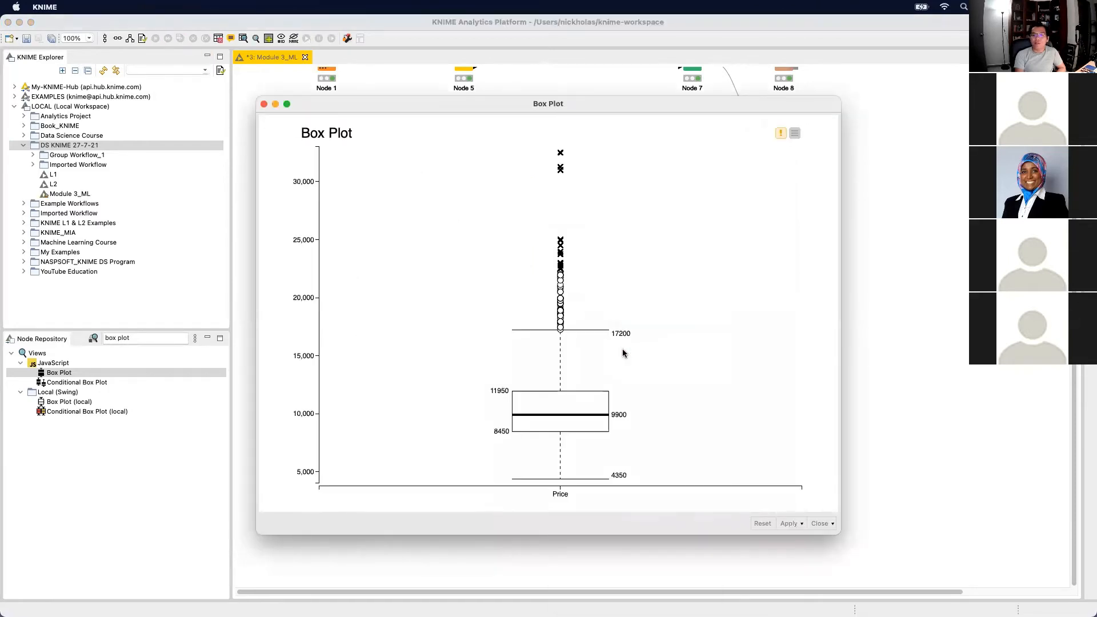
{"action": "left_click_drag", "start_coordinate": [687, 105], "coordinate": [912, 59]}
{"action": "left_click_drag", "start_coordinate": [490, 194], "coordinate": [605, 192]}
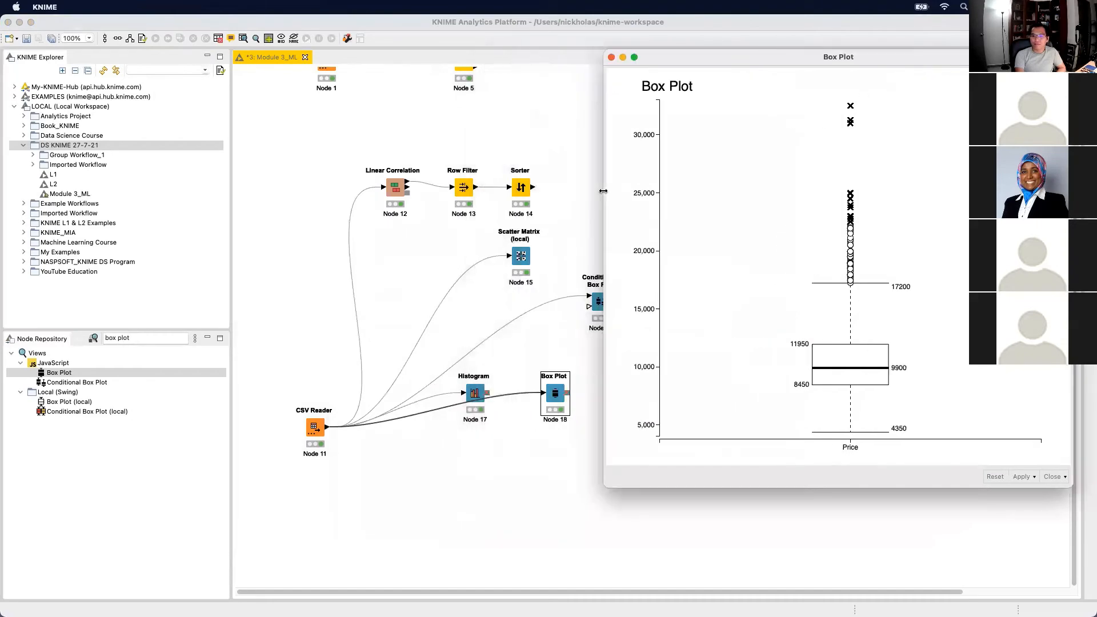
Bring up the Histogram view and place it beside the Box Plot view to compare Price's distribution, and return to the workflow
{"action": "key", "text": "ctrl+Up"}
{"action": "left_click", "coordinate": [774, 457]}
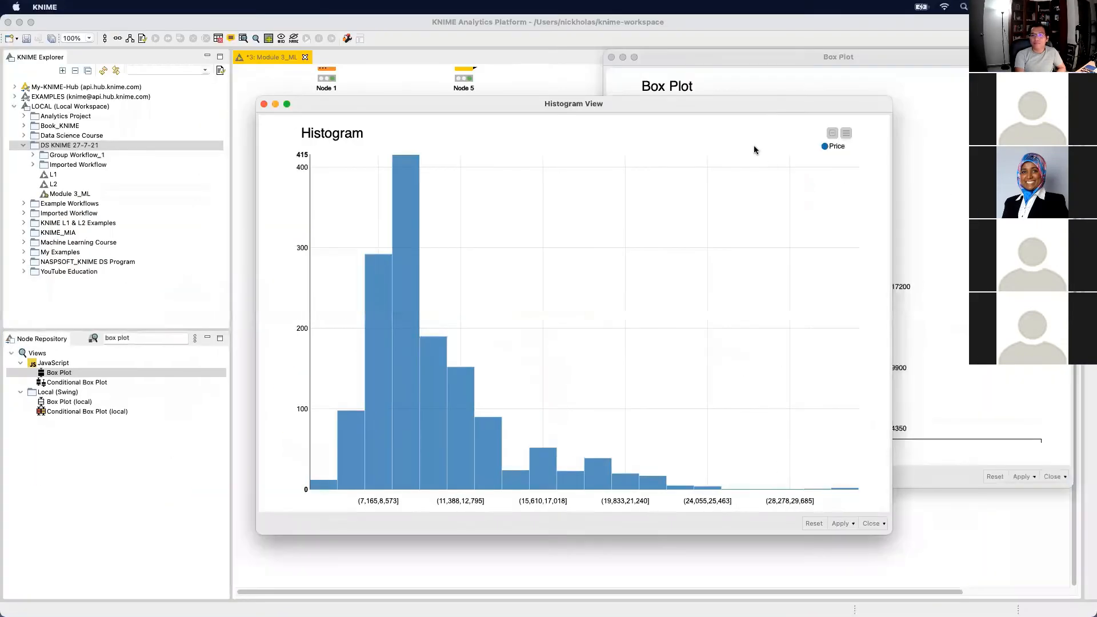
{"action": "left_click_drag", "start_coordinate": [756, 104], "coordinate": [468, 57]}
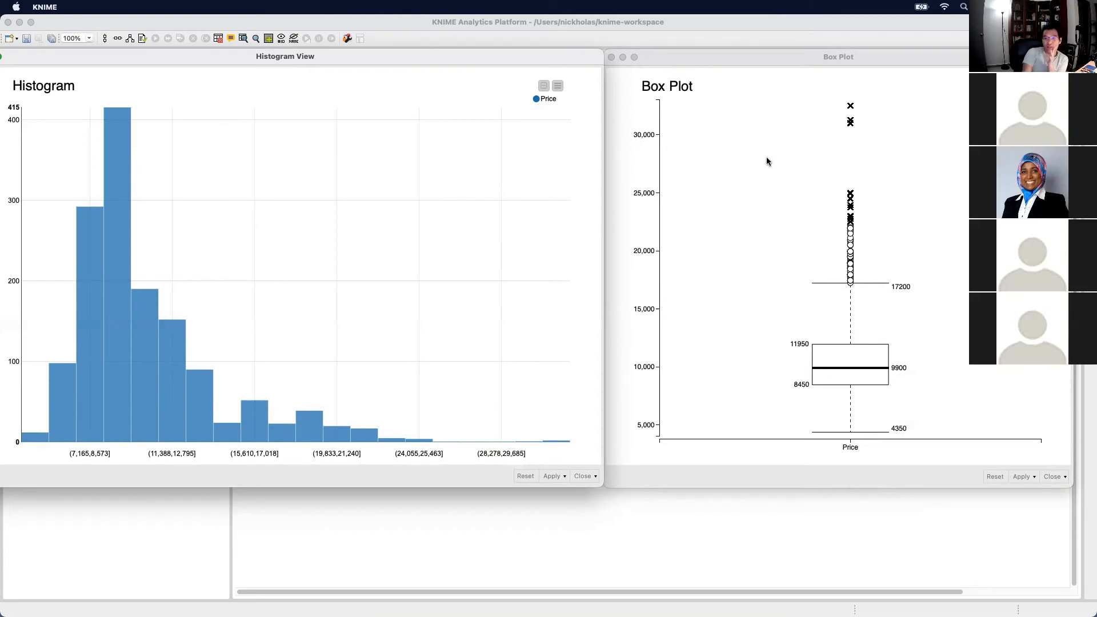
{"action": "left_click", "coordinate": [739, 38]}
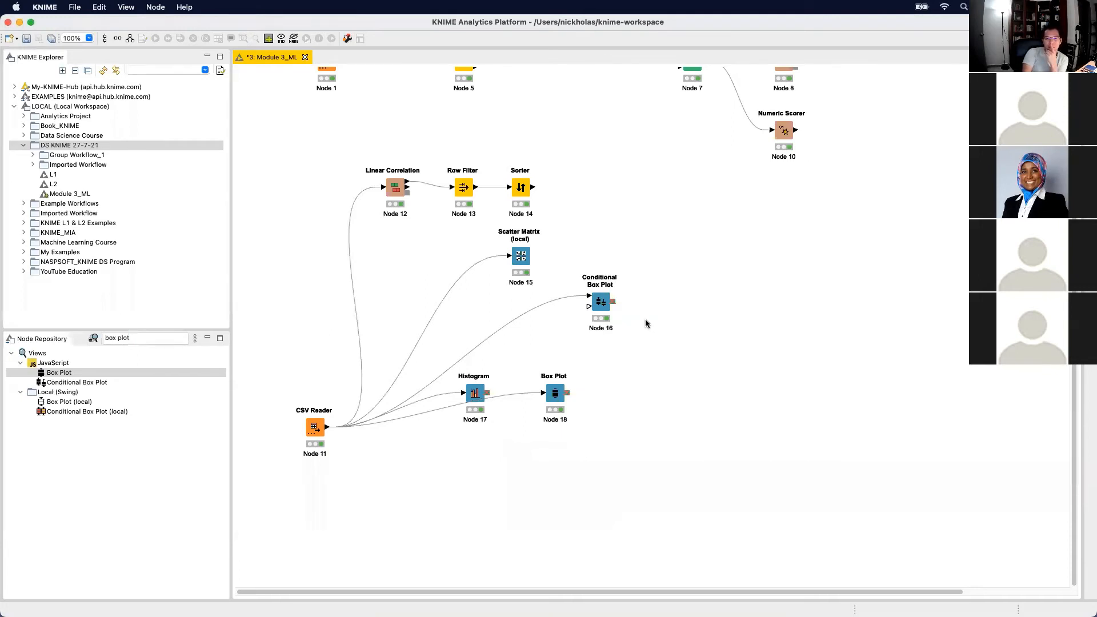
Set the Conditional Box Plot's category column to FuelType and execute the node with its view opened
{"action": "double_click", "coordinate": [601, 303]}
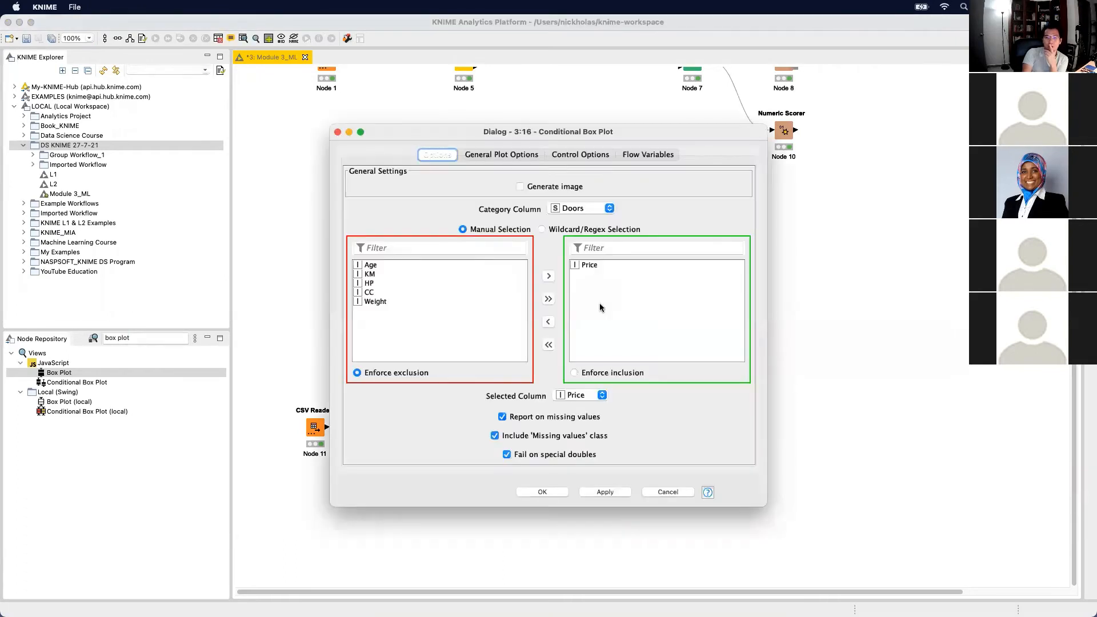
{"action": "left_click", "coordinate": [597, 209]}
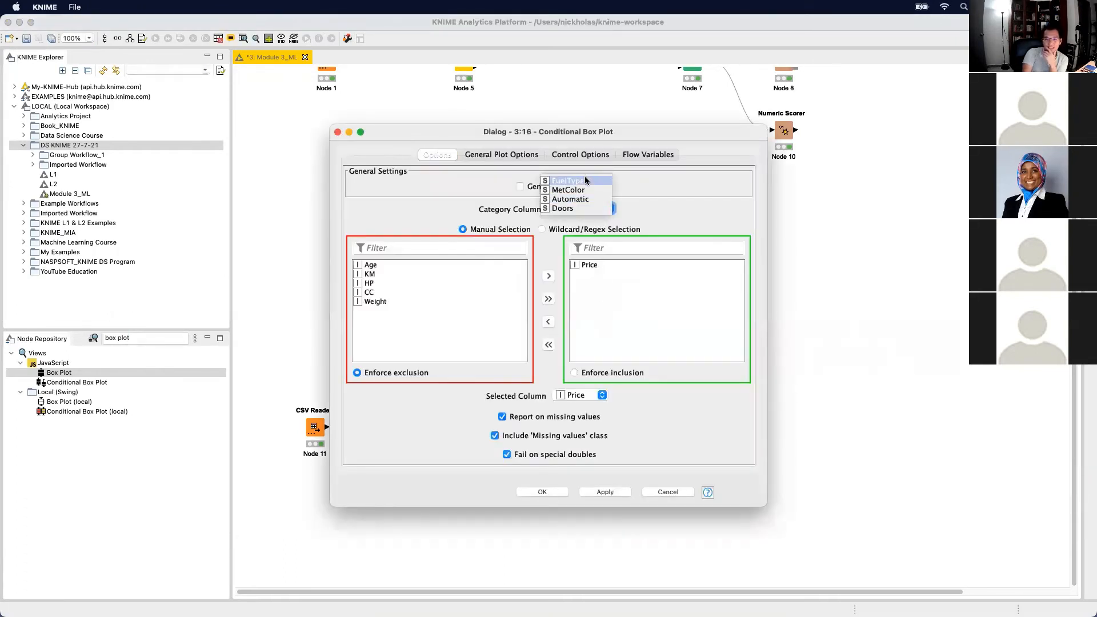
{"action": "left_click", "coordinate": [587, 181]}
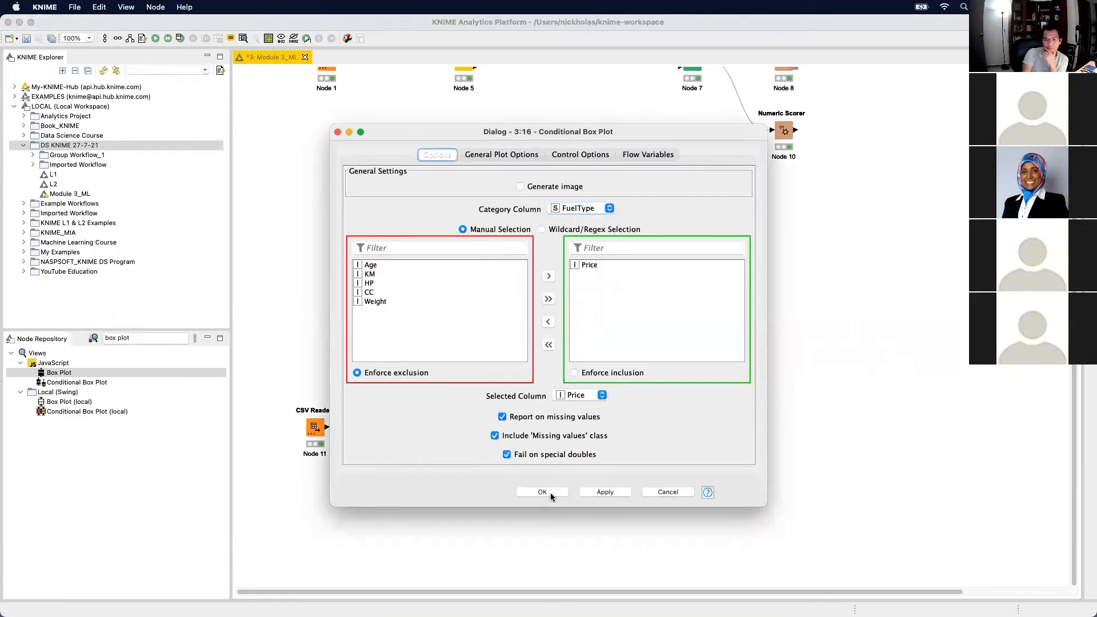
{"action": "left_click", "coordinate": [543, 492]}
{"action": "right_click", "coordinate": [604, 302]}
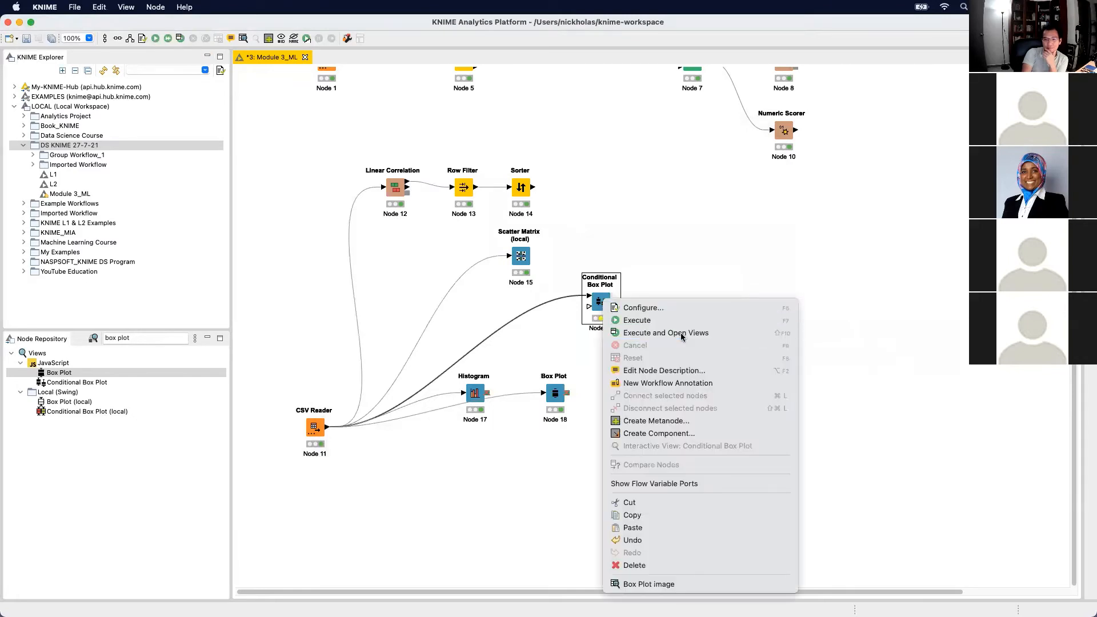
{"action": "left_click", "coordinate": [681, 334]}
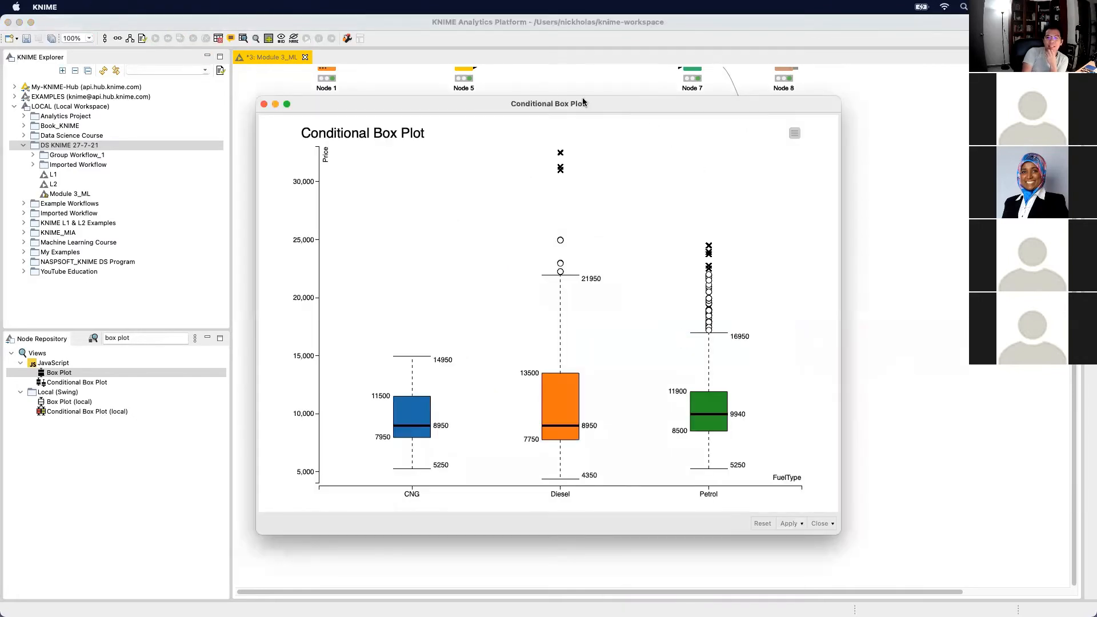
Place the Conditional Box Plot view by FuelType side by side with the Price Box Plot view for comparison
{"action": "left_click_drag", "start_coordinate": [606, 103], "coordinate": [467, 84]}
{"action": "key", "text": "ctrl+Up"}
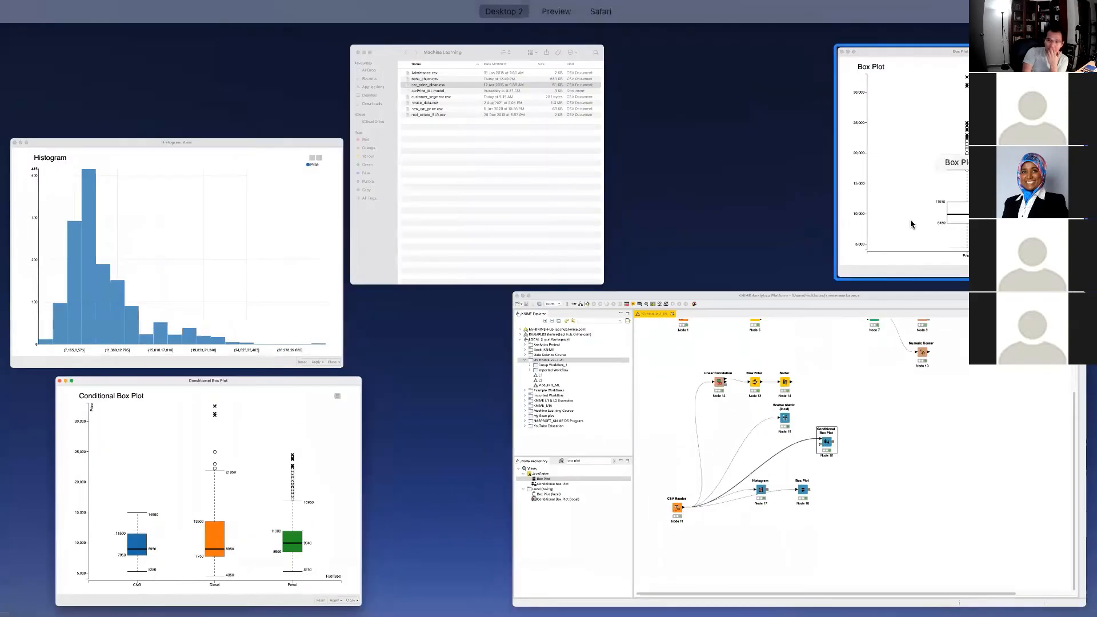
{"action": "left_click", "coordinate": [911, 224]}
{"action": "left_click_drag", "start_coordinate": [486, 90], "coordinate": [439, 67]}
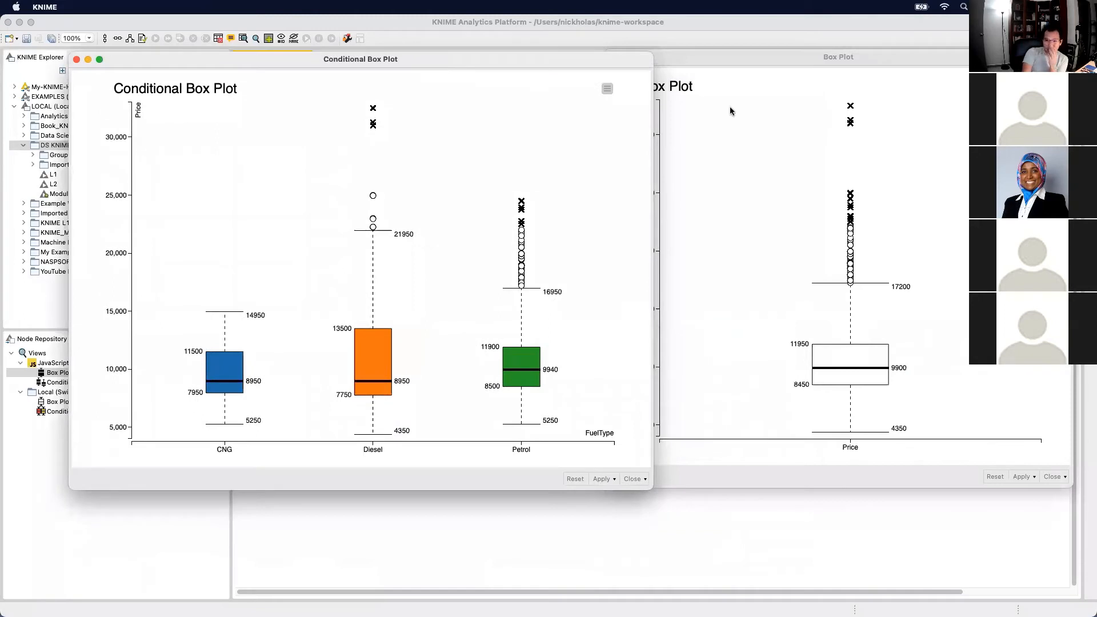
{"action": "left_click_drag", "start_coordinate": [543, 60], "coordinate": [487, 57]}
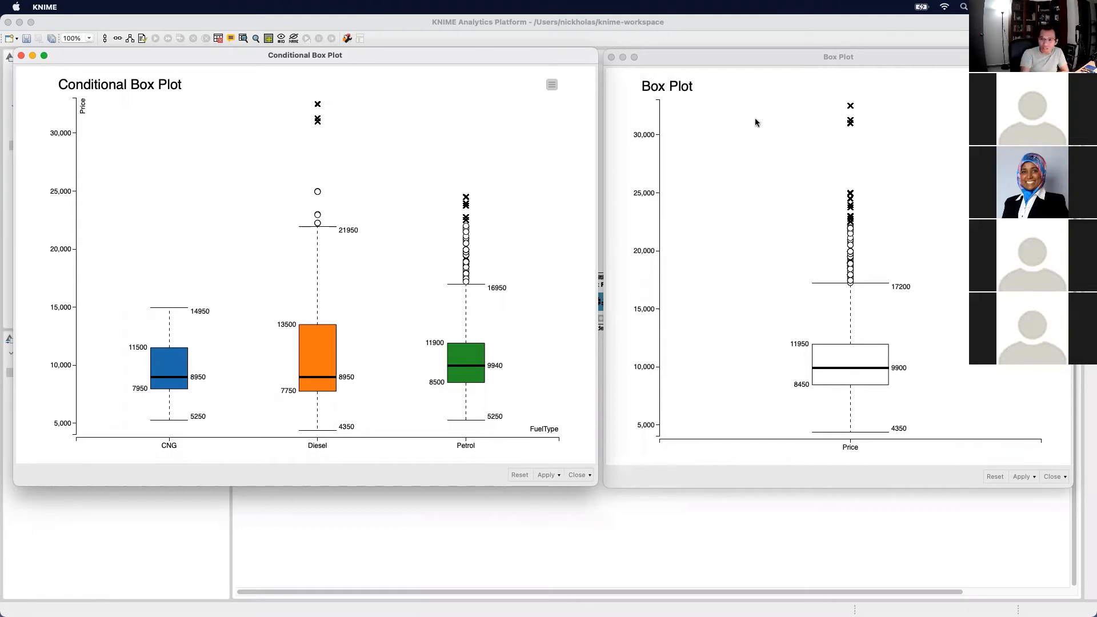
Close the Conditional Box Plot view and set that node's category column to Automatic
{"action": "left_click", "coordinate": [21, 56]}
{"action": "key", "text": "ctrl+Up"}
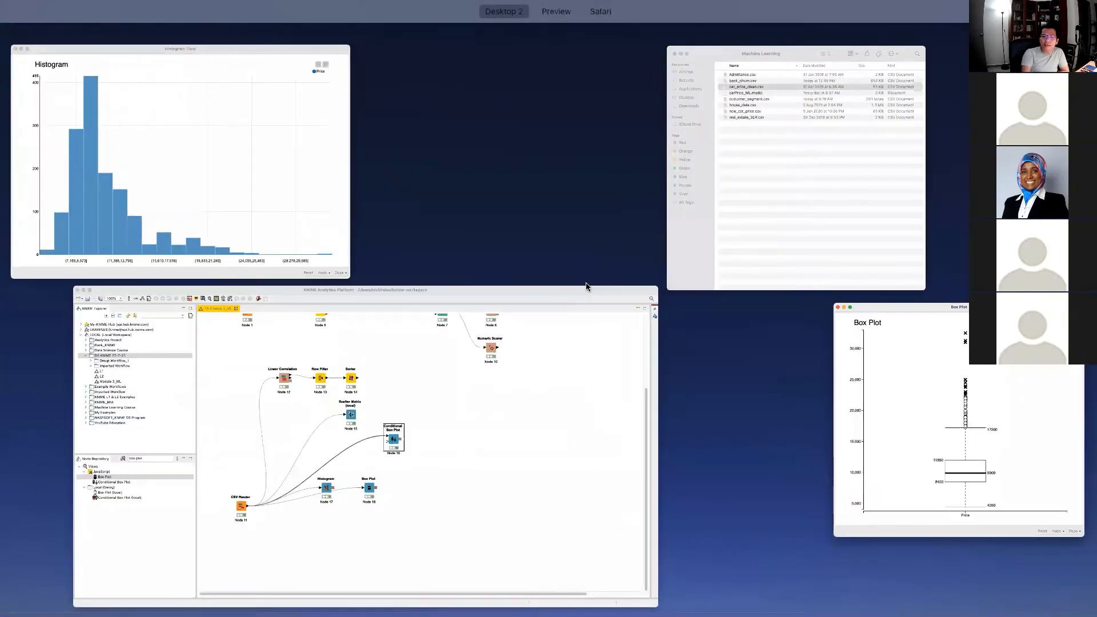
{"action": "left_click", "coordinate": [585, 337]}
{"action": "double_click", "coordinate": [598, 306]}
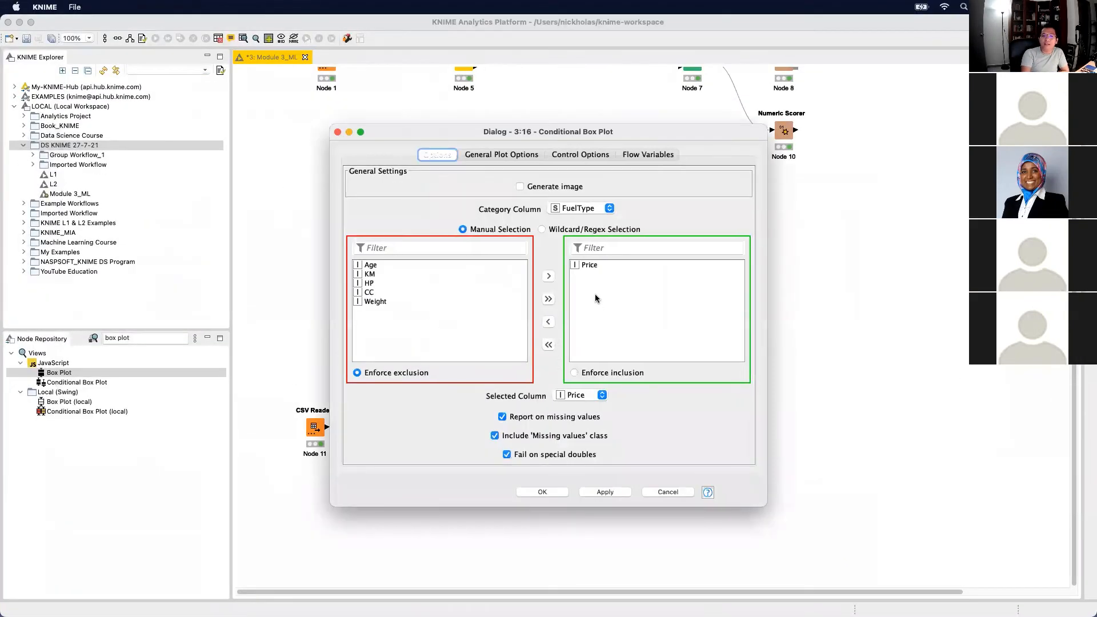
{"action": "left_click", "coordinate": [585, 208]}
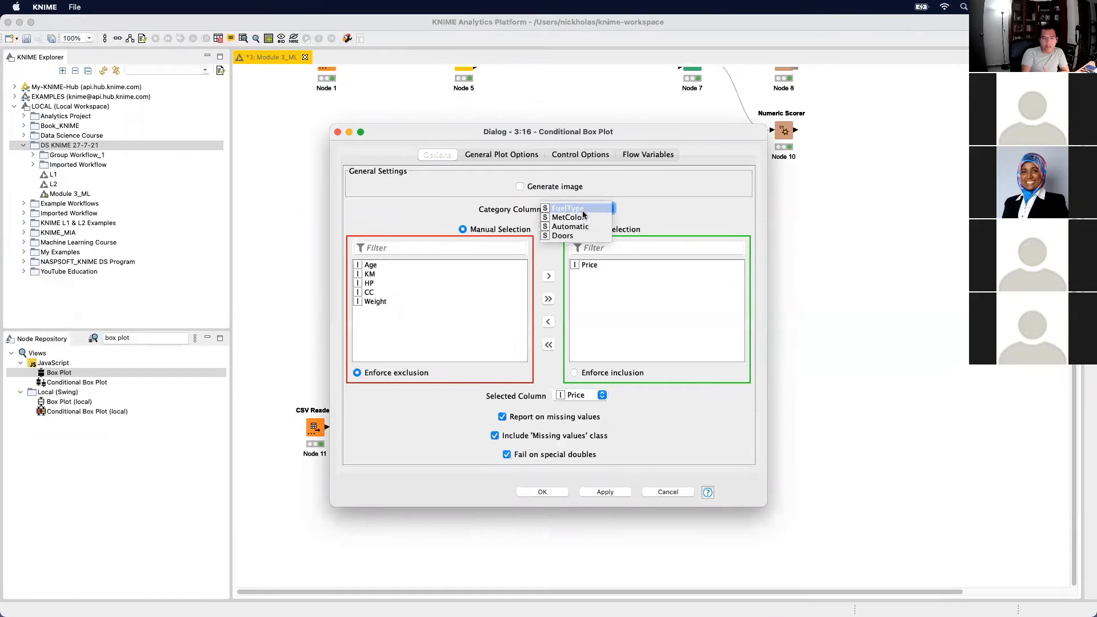
{"action": "left_click", "coordinate": [572, 227]}
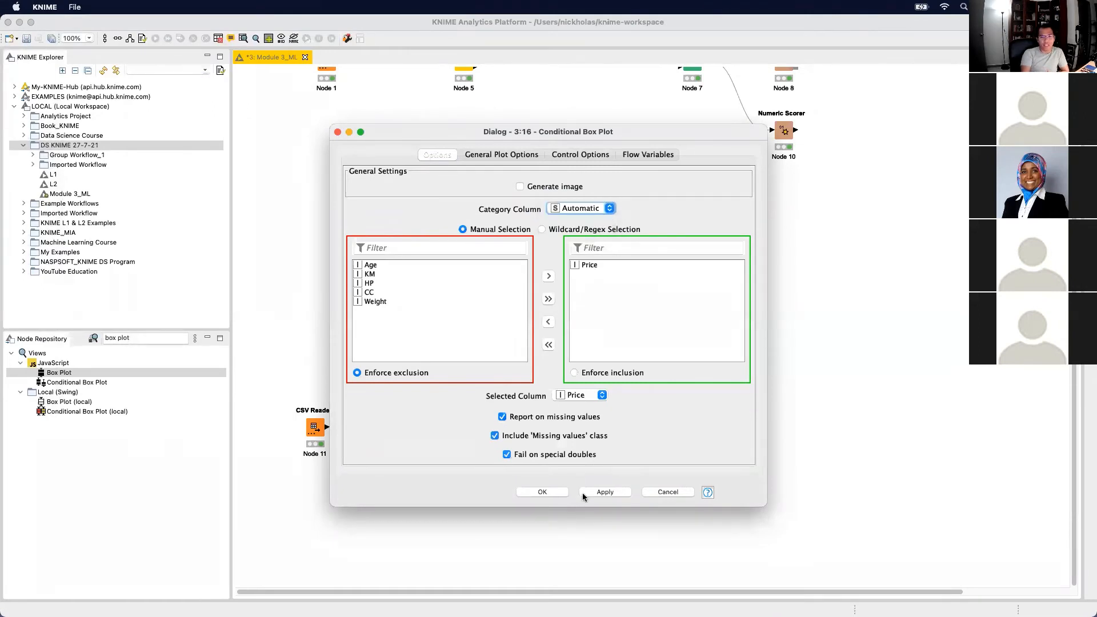
{"action": "left_click", "coordinate": [600, 492]}
{"action": "left_click", "coordinate": [542, 492]}
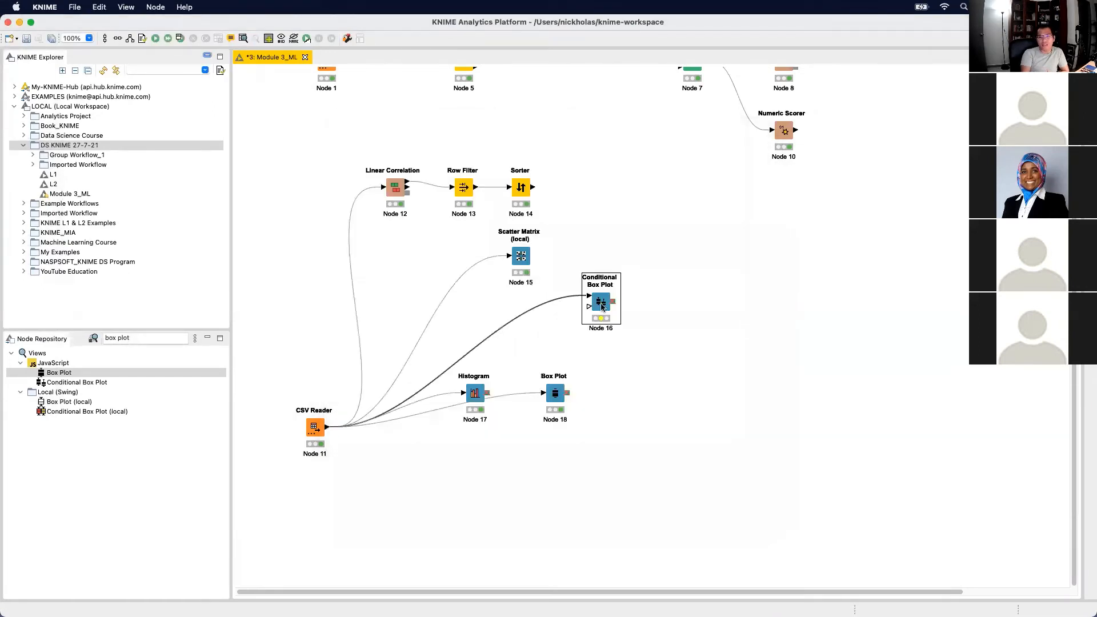
Execute the Conditional Box Plot node and place its view side by side with the Price Box Plot view
{"action": "right_click", "coordinate": [600, 304]}
{"action": "left_click", "coordinate": [671, 337]}
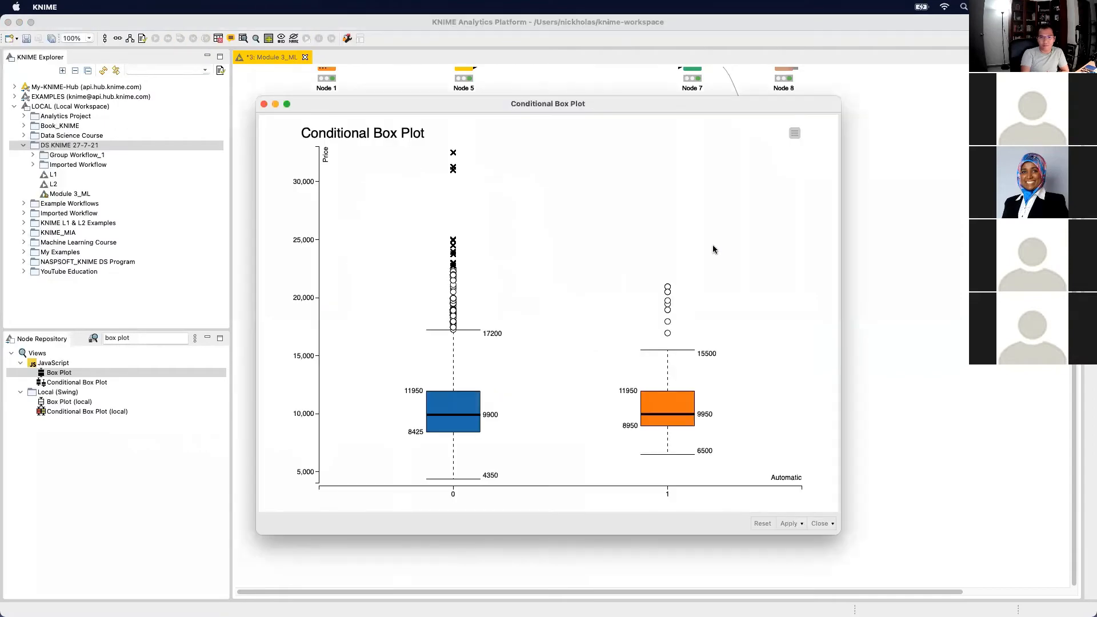
{"action": "key", "text": "ctrl+Up"}
{"action": "left_click", "coordinate": [934, 238]}
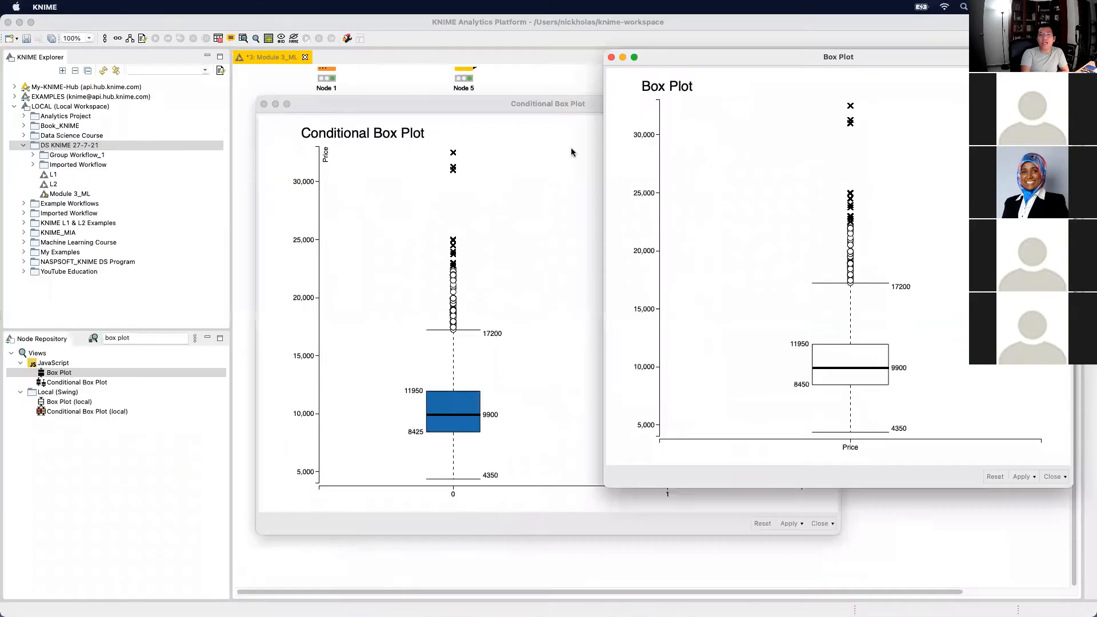
{"action": "left_click_drag", "start_coordinate": [557, 105], "coordinate": [394, 77]}
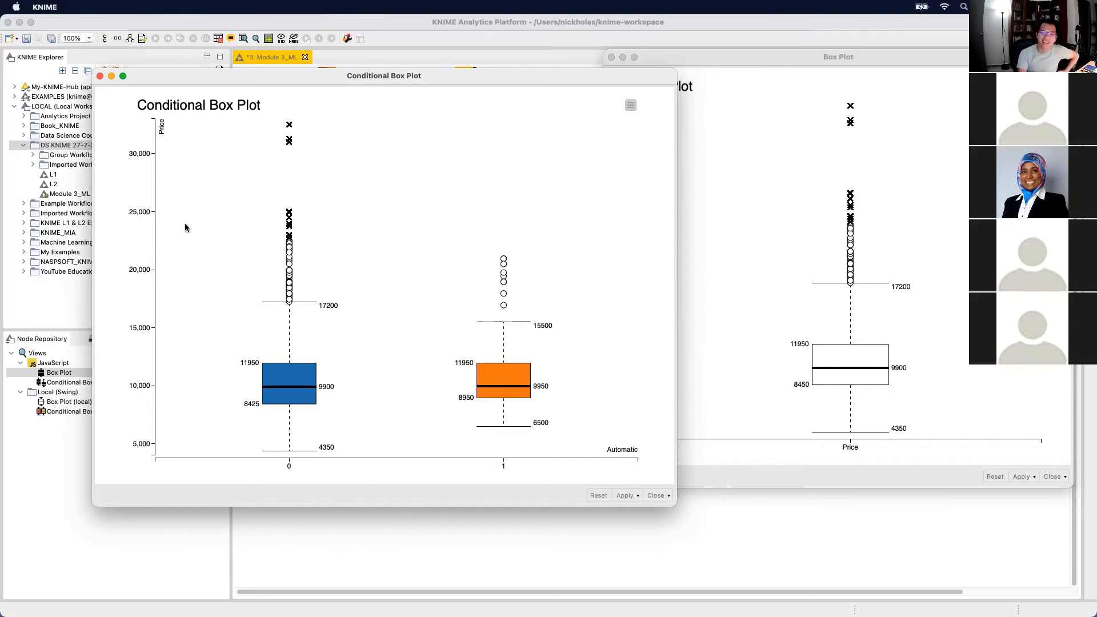
Close both the Conditional Box Plot and Box Plot views and clear the node selection in the workflow
{"action": "left_click", "coordinate": [100, 76]}
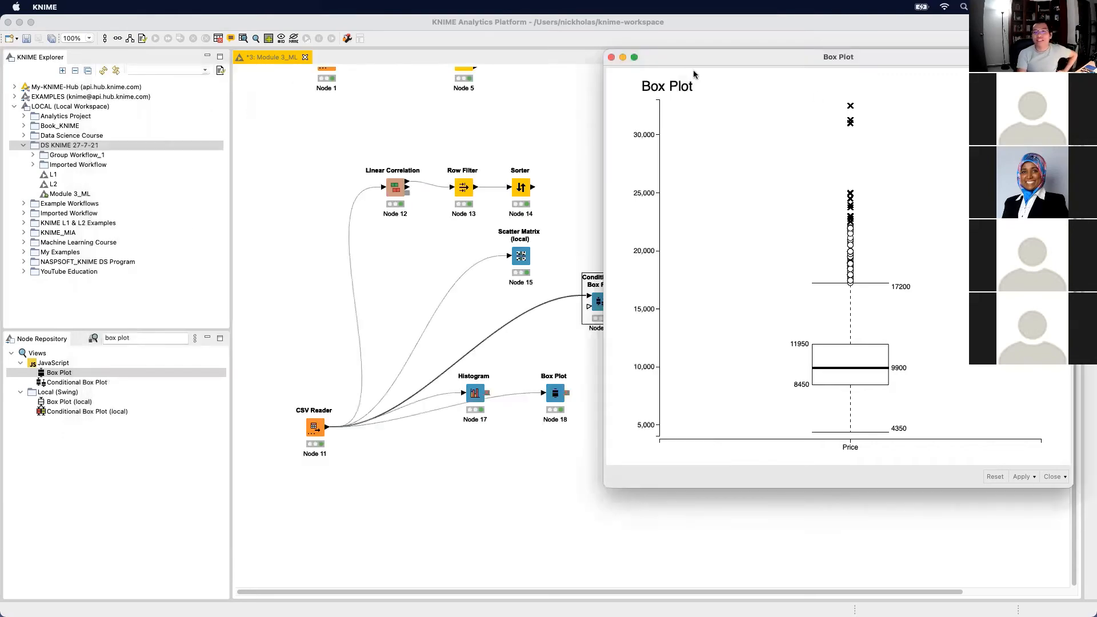
{"action": "left_click", "coordinate": [610, 58]}
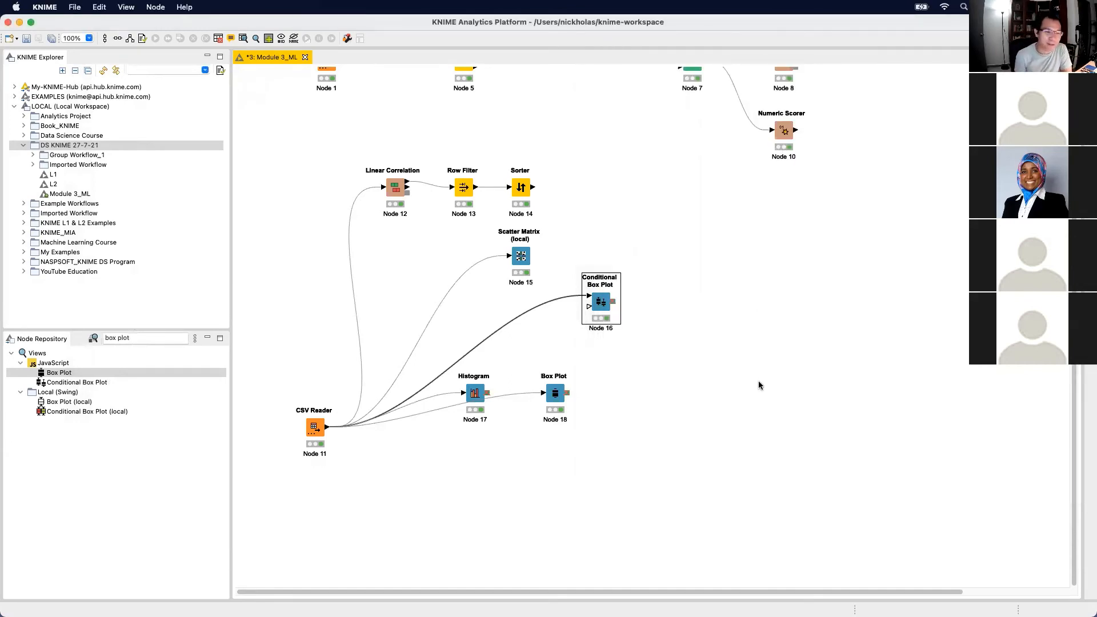
{"action": "left_click", "coordinate": [732, 450]}
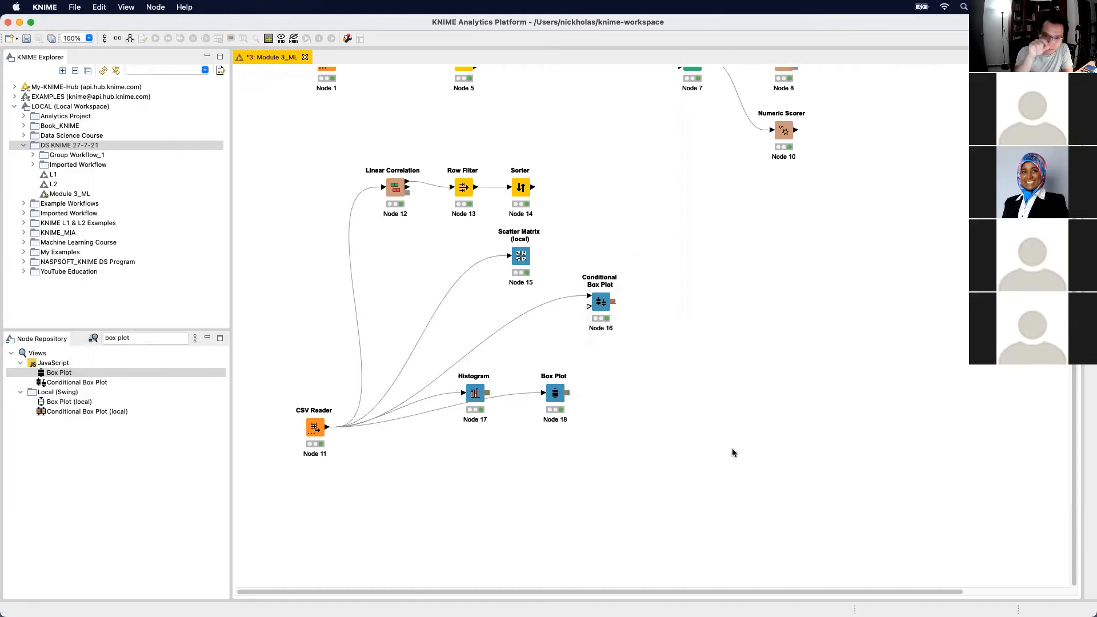
Search the node repository for "outlier" and add a Numeric Outliers node below the Histogram node
{"action": "triple_click", "coordinate": [151, 340]}
{"action": "key", "text": "BackSpace"}
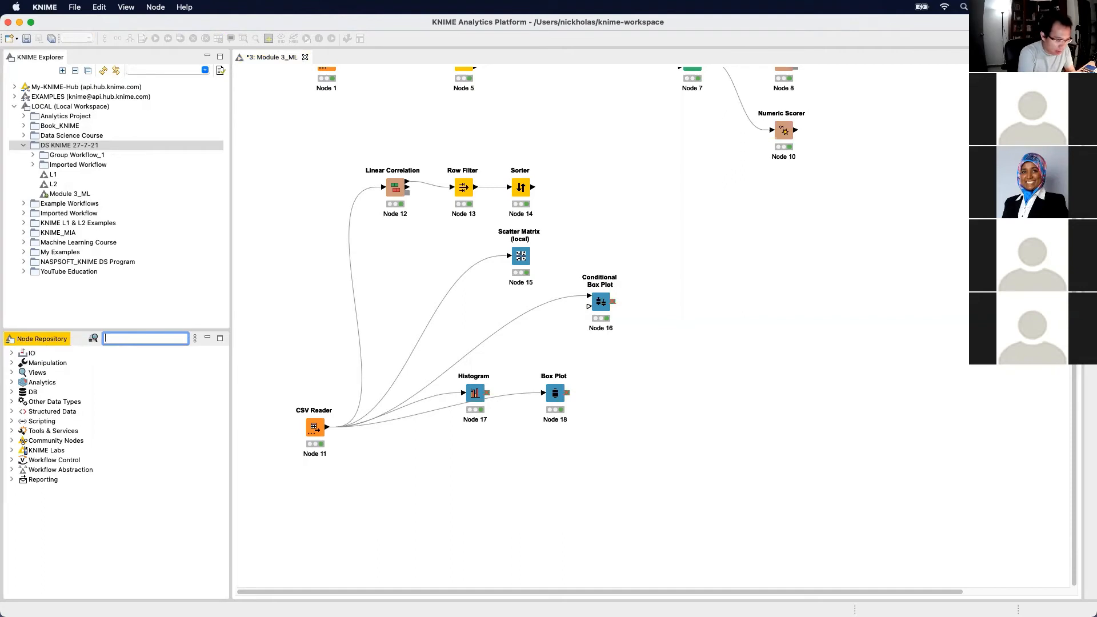
{"action": "type", "text": "outlie"}
{"action": "type", "text": "r"}
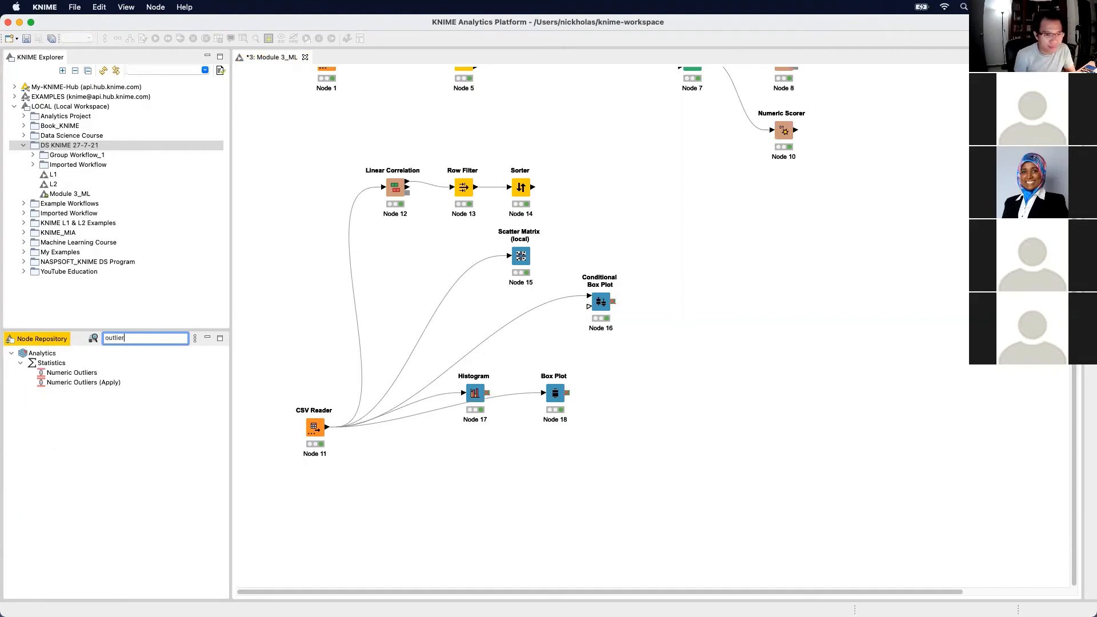
{"action": "left_click_drag", "start_coordinate": [74, 375], "coordinate": [469, 481]}
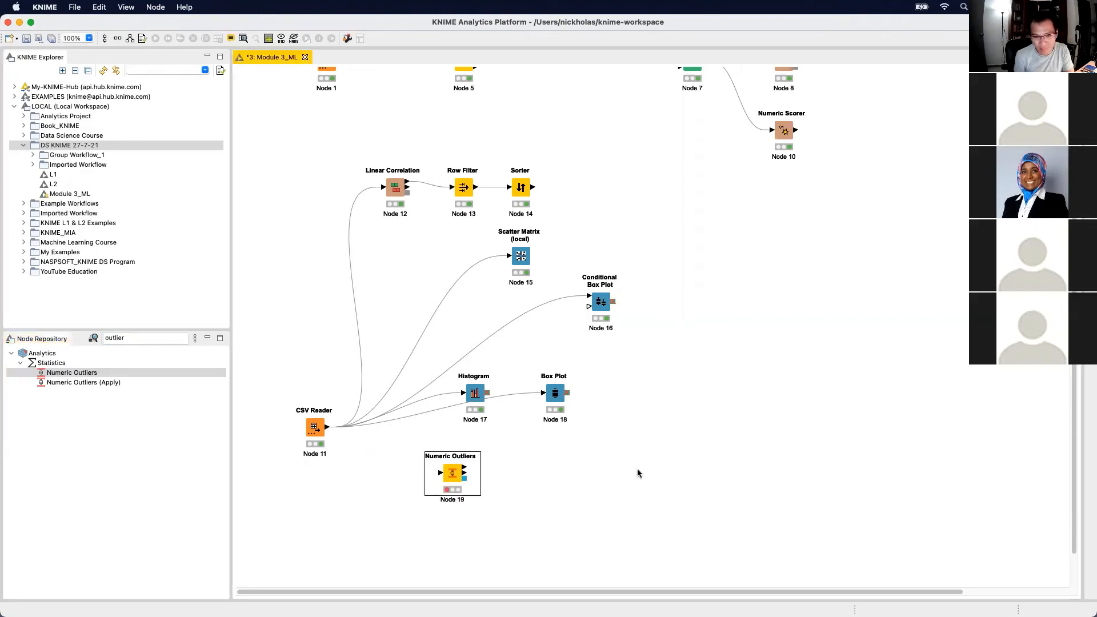
Move the Numeric Outliers node closer to the CSV Reader and connect the CSV Reader's output to its input
{"action": "scroll", "coordinate": [637, 469], "scroll_direction": "down", "scroll_amount": 2}
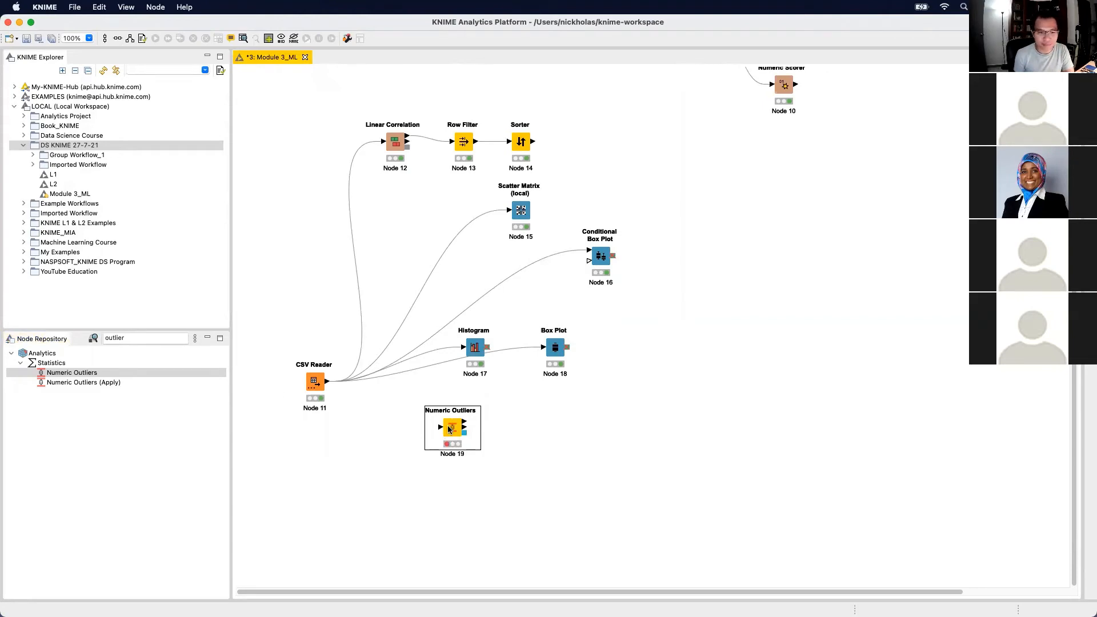
{"action": "left_click_drag", "start_coordinate": [449, 429], "coordinate": [415, 452]}
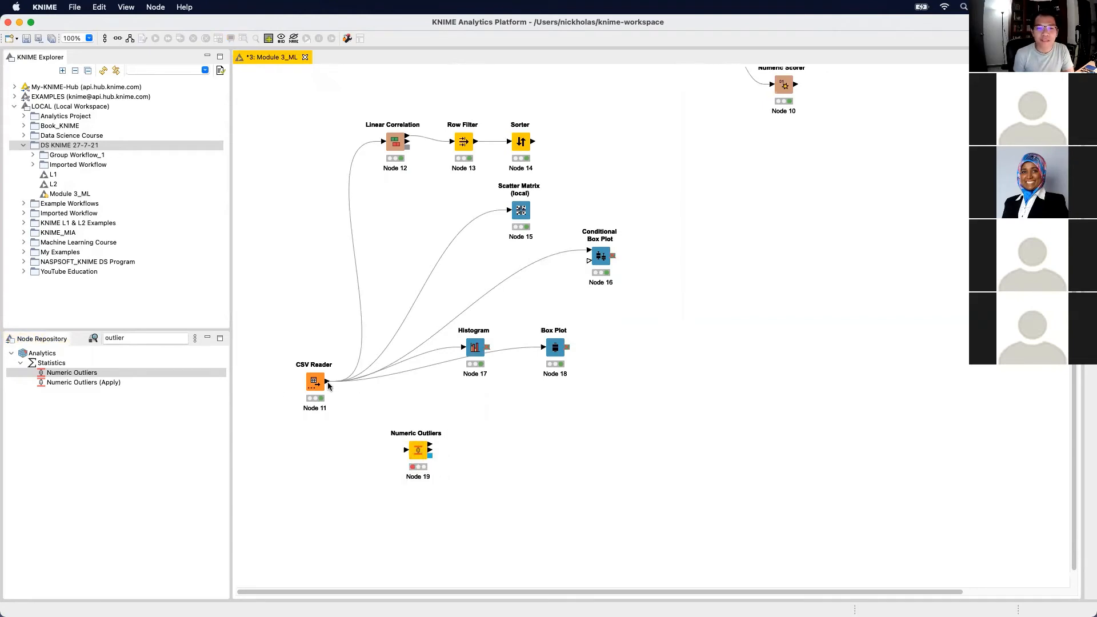
{"action": "left_click_drag", "start_coordinate": [327, 382], "coordinate": [407, 451]}
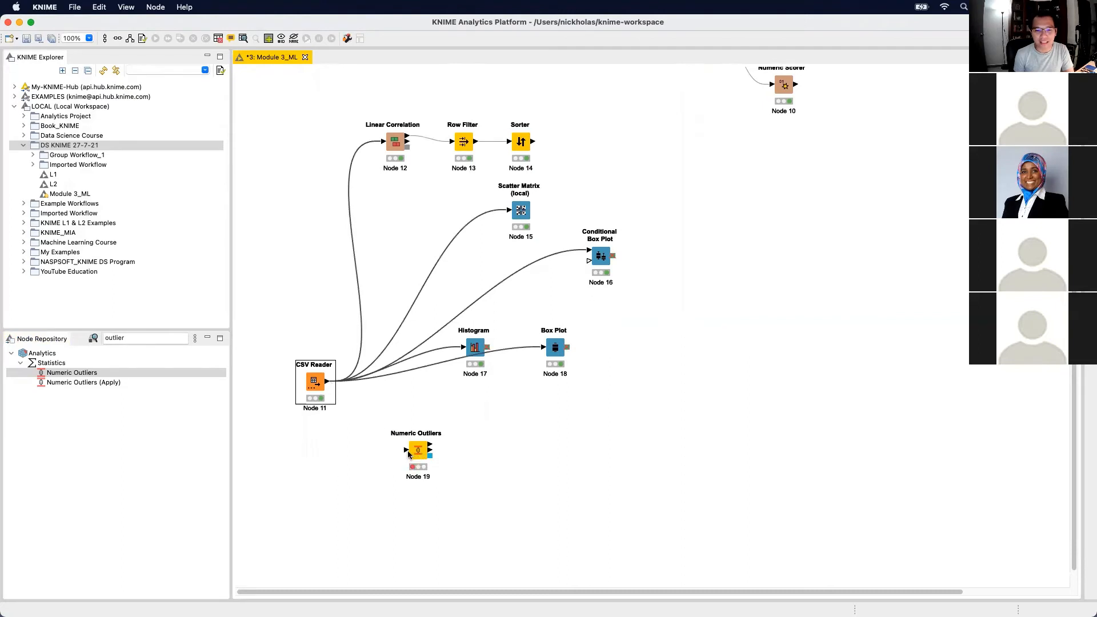
{"action": "left_click_drag", "start_coordinate": [327, 381], "coordinate": [415, 456]}
{"action": "left_click", "coordinate": [417, 454]}
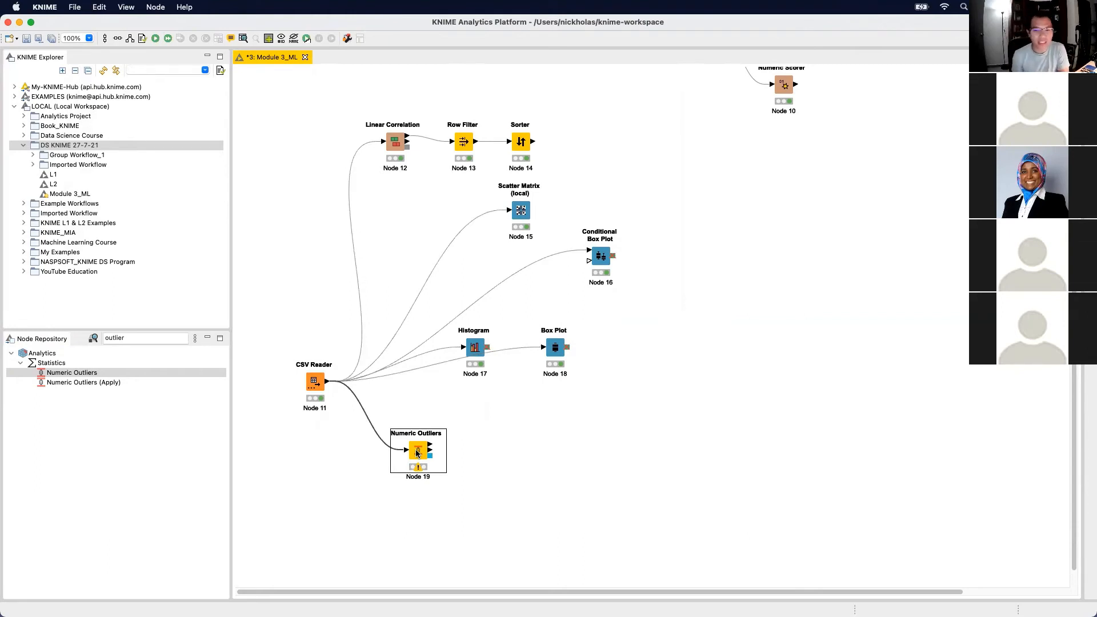
{"action": "double_click", "coordinate": [417, 454]}
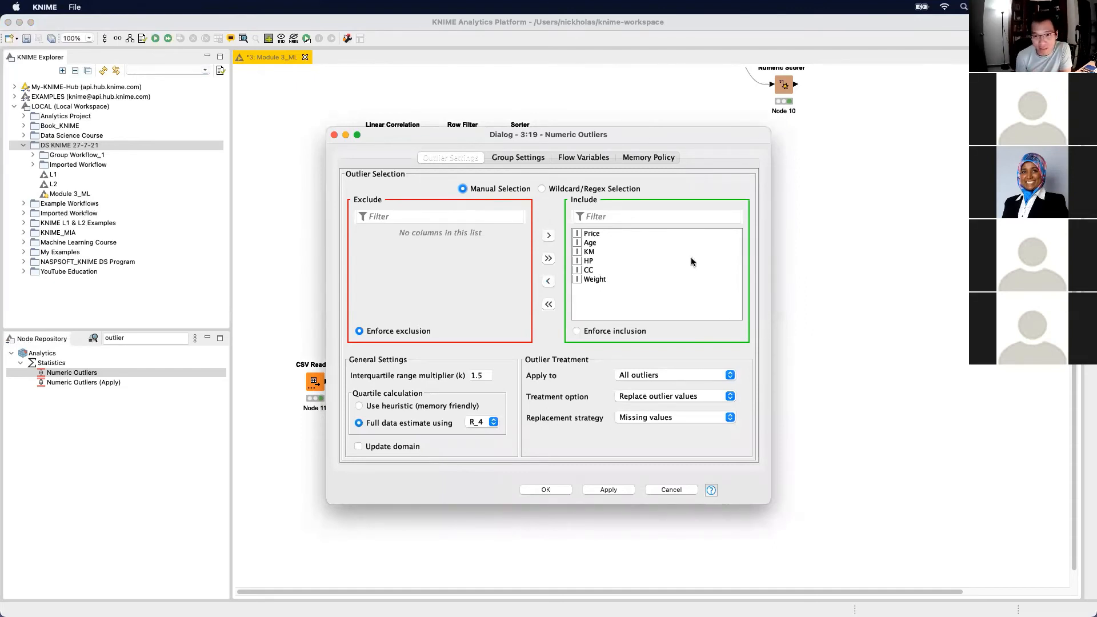
{"action": "double_click", "coordinate": [595, 280]}
{"action": "double_click", "coordinate": [592, 270]}
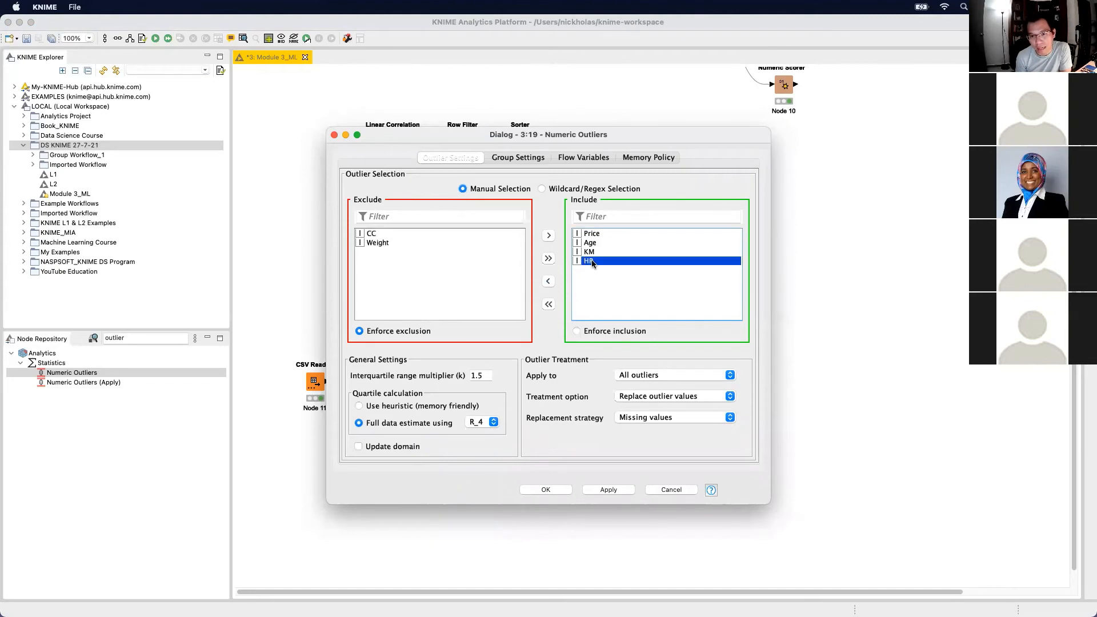
{"action": "double_click", "coordinate": [592, 261]}
{"action": "double_click", "coordinate": [592, 252]}
{"action": "double_click", "coordinate": [592, 243]}
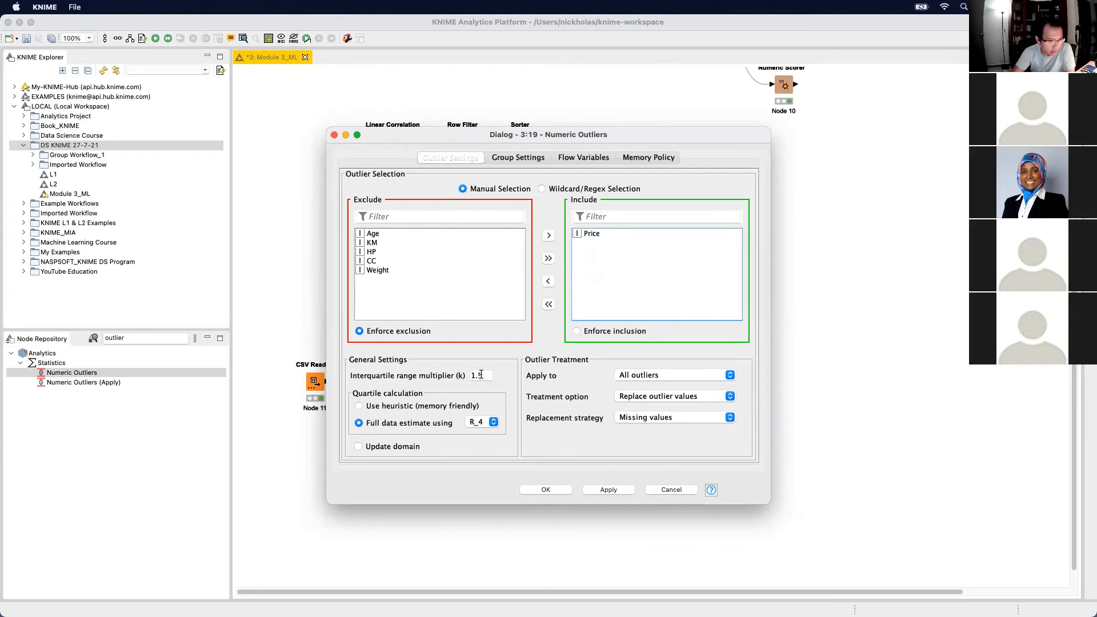
{"action": "left_click", "coordinate": [650, 374]}
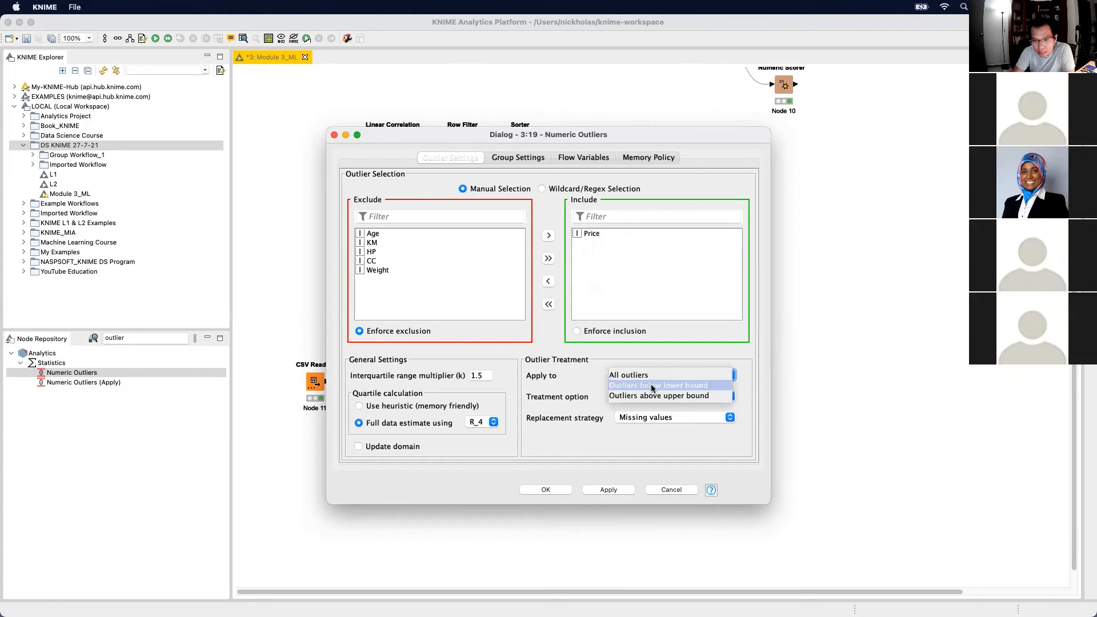
{"action": "left_click", "coordinate": [709, 334]}
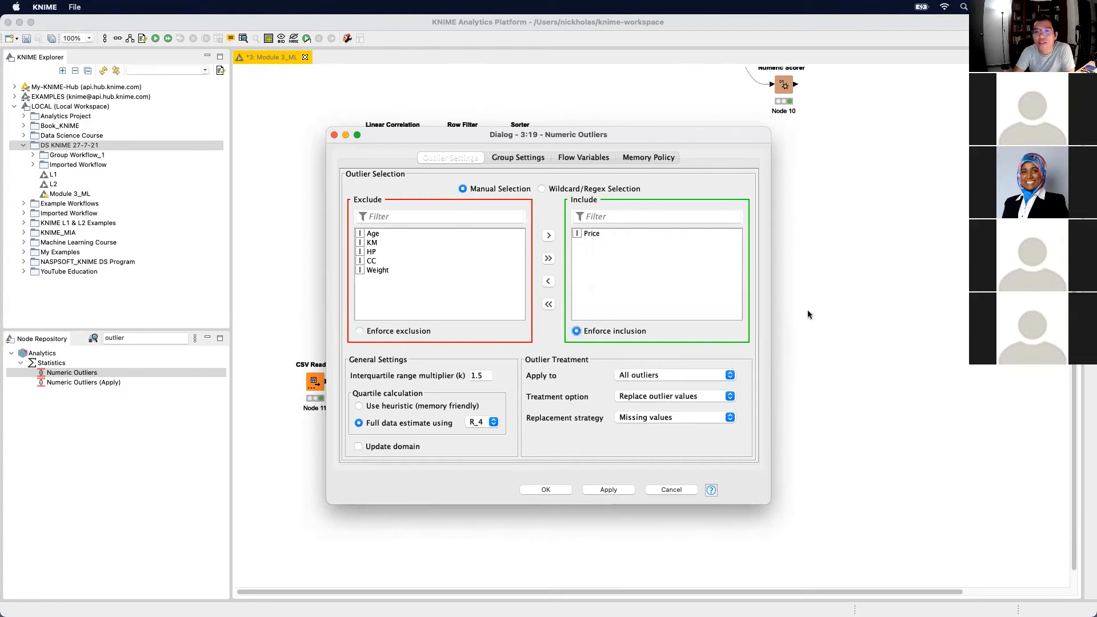
{"action": "left_click", "coordinate": [335, 135]}
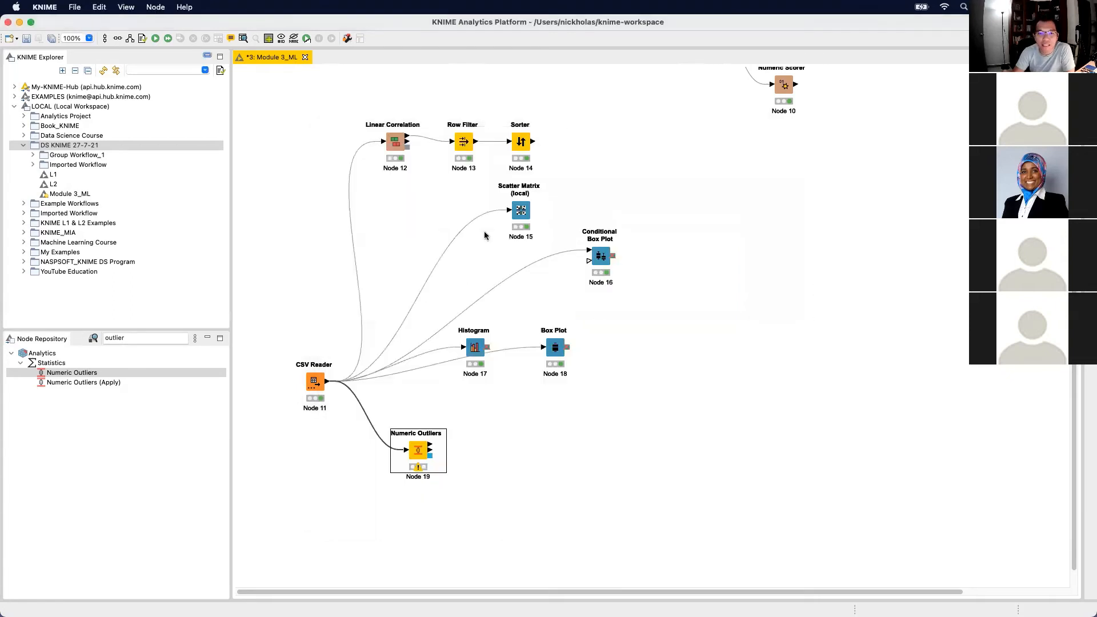
View the Box Plot node's interactive view to examine the Price outliers, and return to the workflow
{"action": "right_click", "coordinate": [554, 350]}
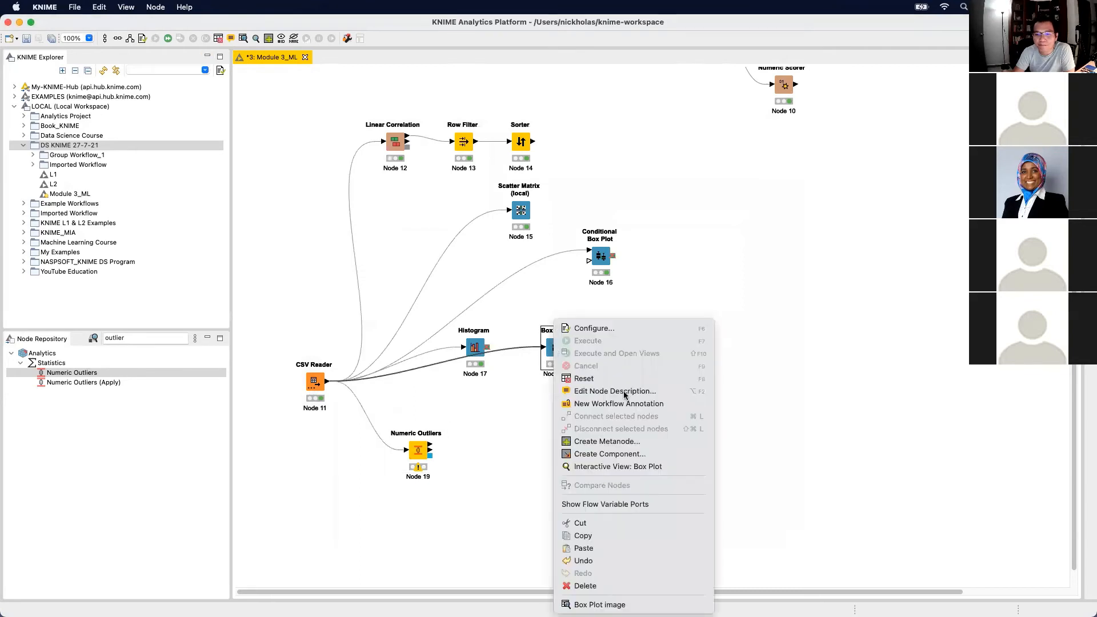
{"action": "left_click", "coordinate": [656, 466]}
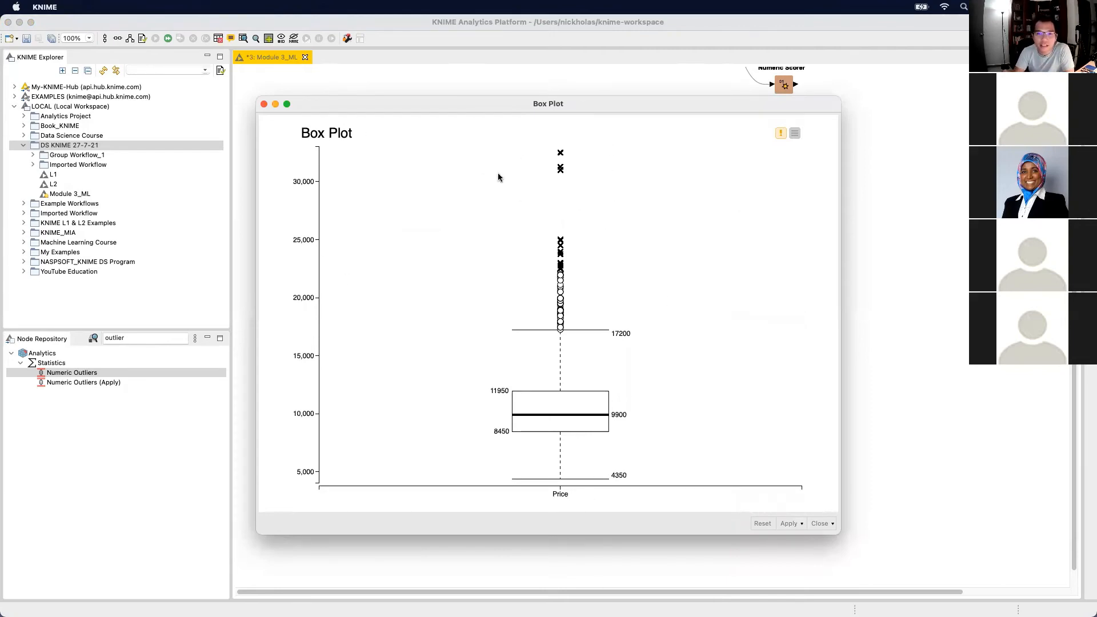
{"action": "key", "text": "ctrl+Up"}
{"action": "left_click", "coordinate": [783, 418]}
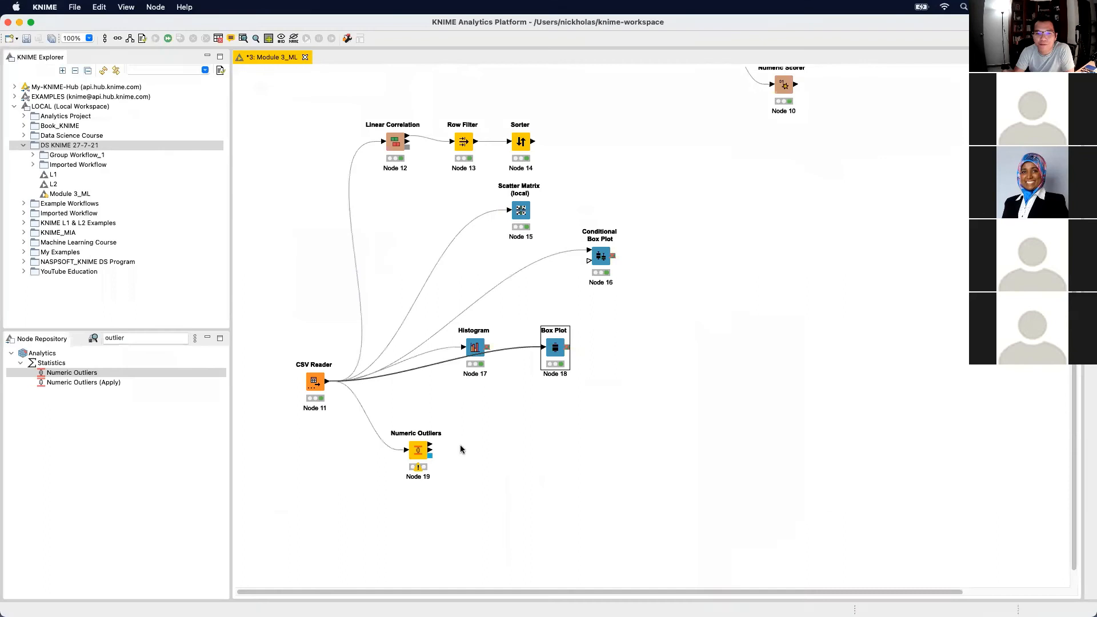
In the Numeric Outliers configuration, apply the outlier treatment to Outliers above upper bound
{"action": "double_click", "coordinate": [418, 449]}
{"action": "left_click", "coordinate": [673, 374]}
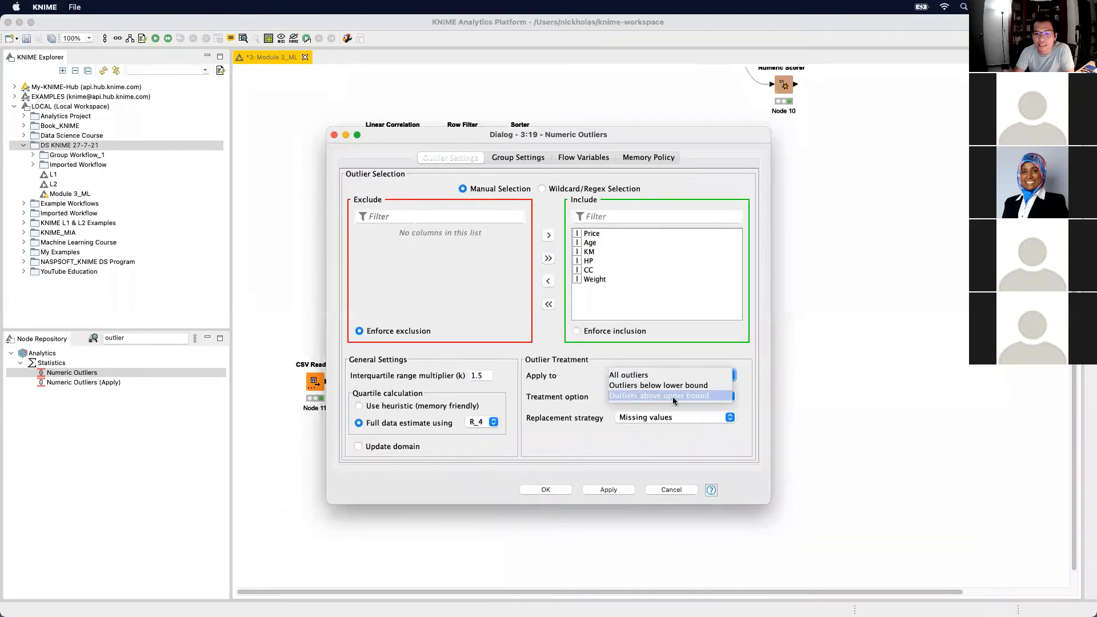
{"action": "left_click", "coordinate": [674, 395]}
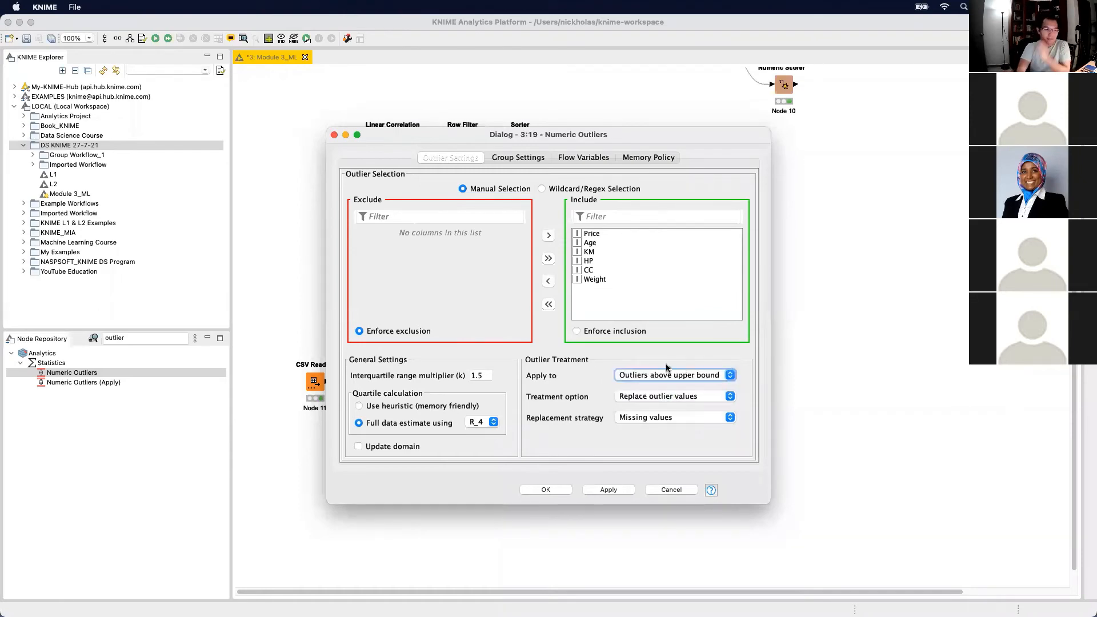
Check the Price outliers in the open Box Plot view again, close it and return to the Numeric Outliers configuration
{"action": "key", "text": "ctrl+Up"}
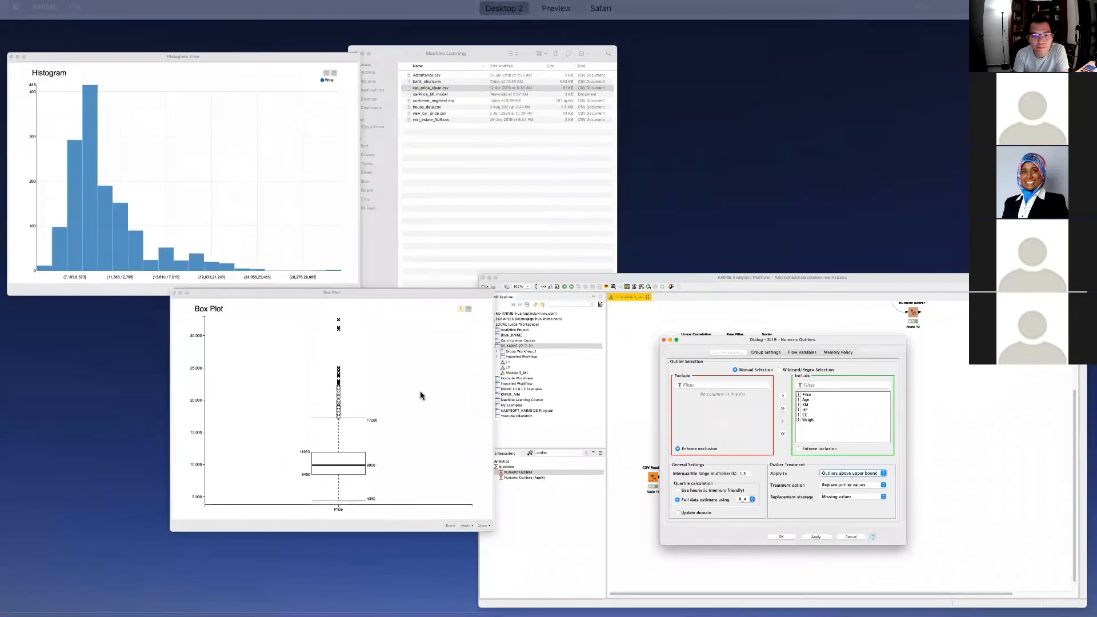
{"action": "left_click", "coordinate": [420, 391]}
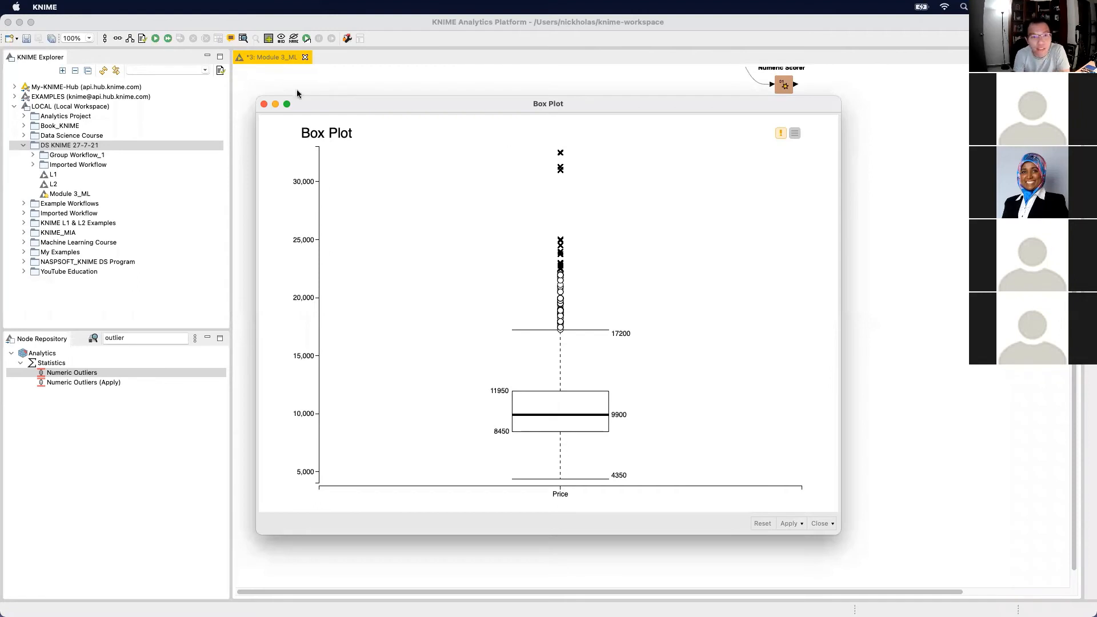
{"action": "left_click", "coordinate": [264, 104]}
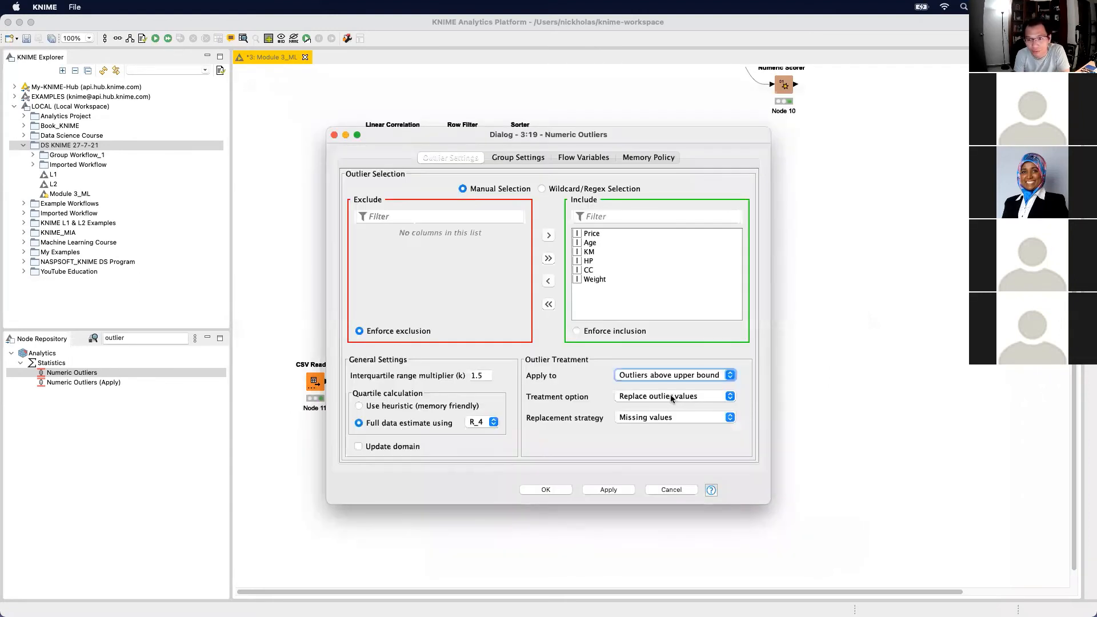
Set the Numeric Outliers treatment option to Remove outlier rows, apply the configuration and execute the node
{"action": "left_click", "coordinate": [675, 396]}
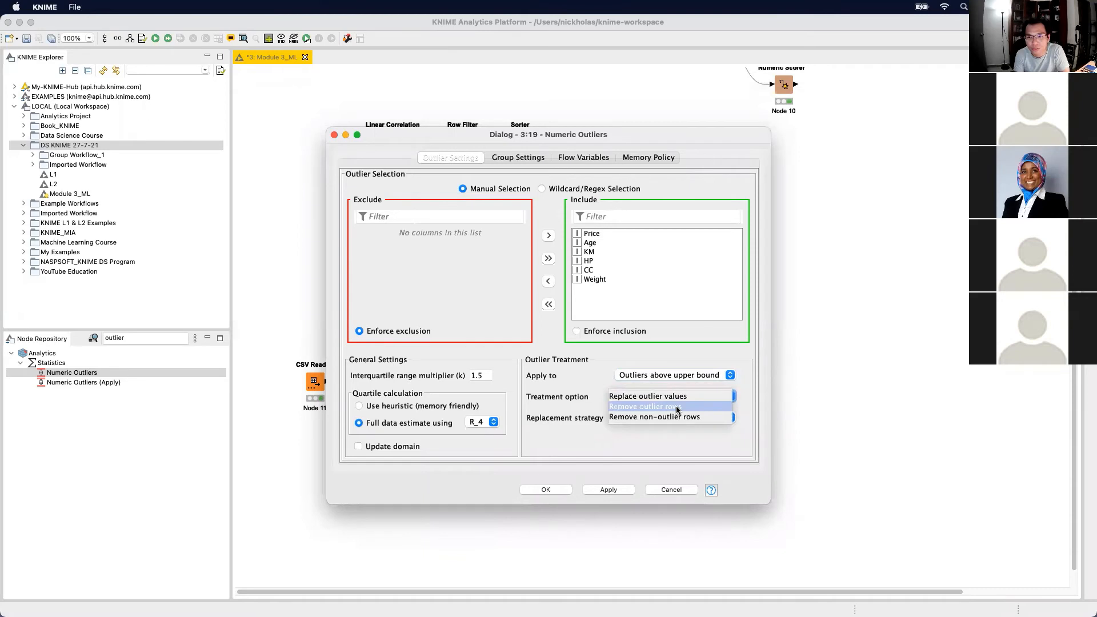
{"action": "left_click", "coordinate": [677, 409]}
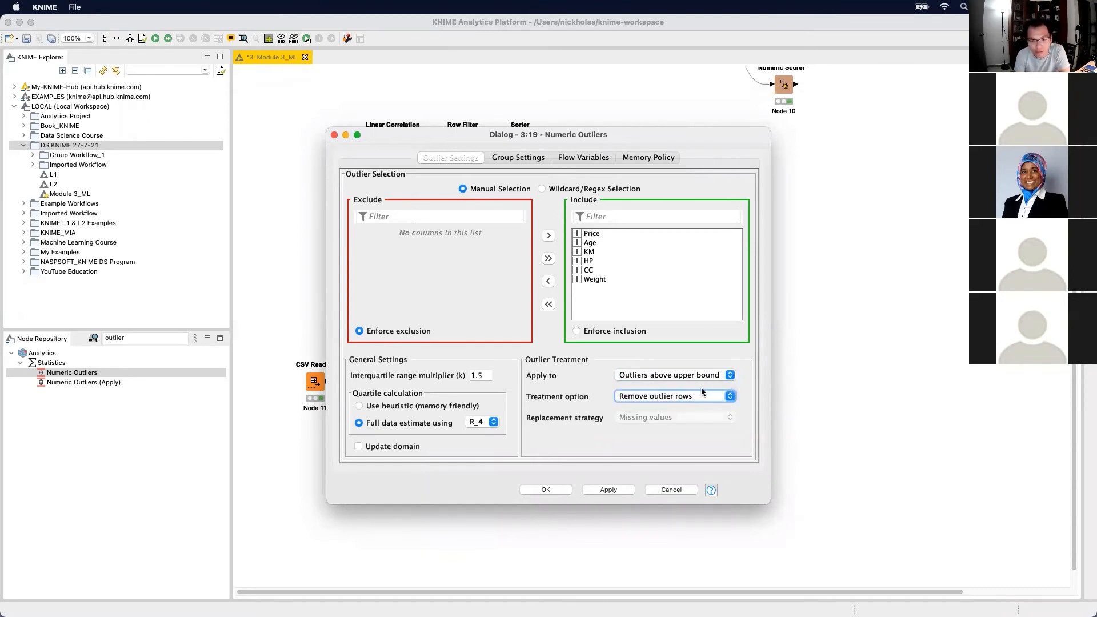
{"action": "left_click", "coordinate": [608, 489]}
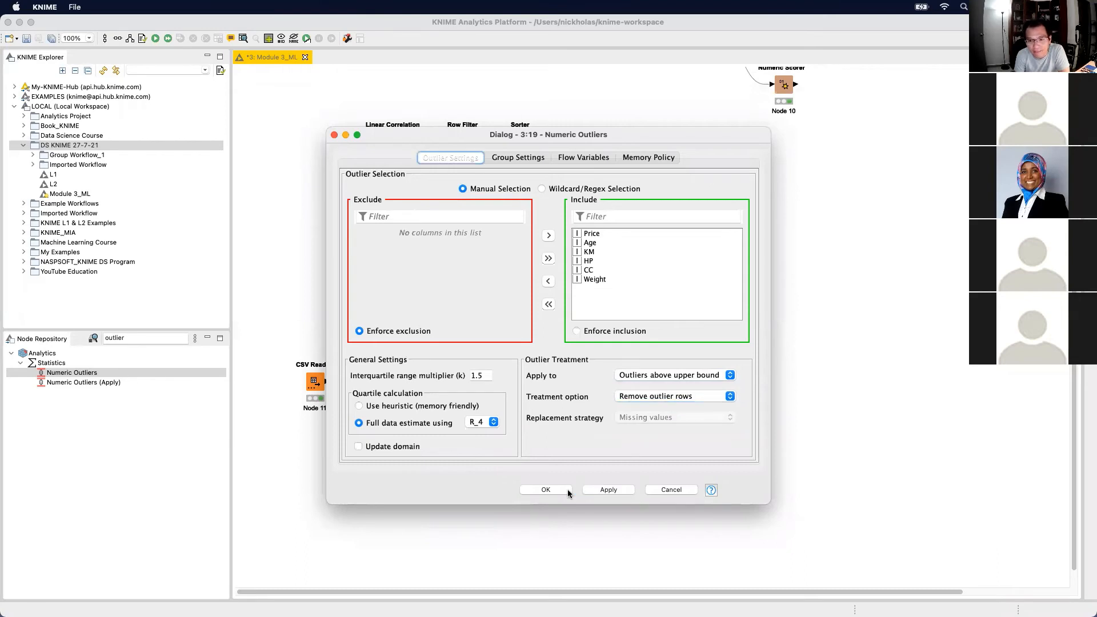
{"action": "left_click", "coordinate": [546, 489]}
{"action": "right_click", "coordinate": [418, 452]}
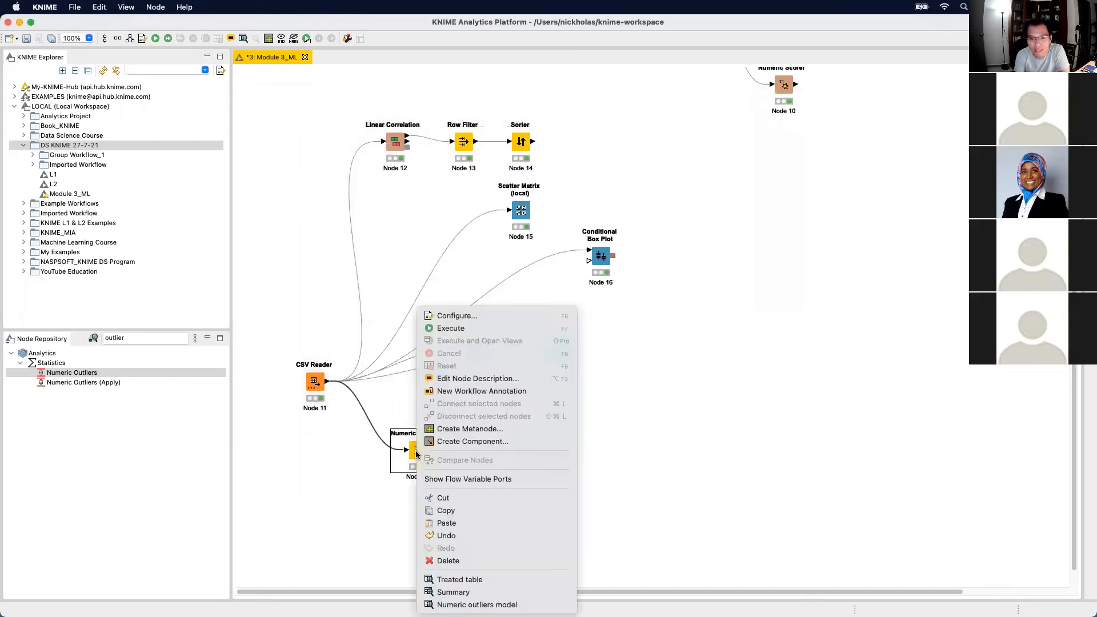
{"action": "left_click", "coordinate": [509, 329]}
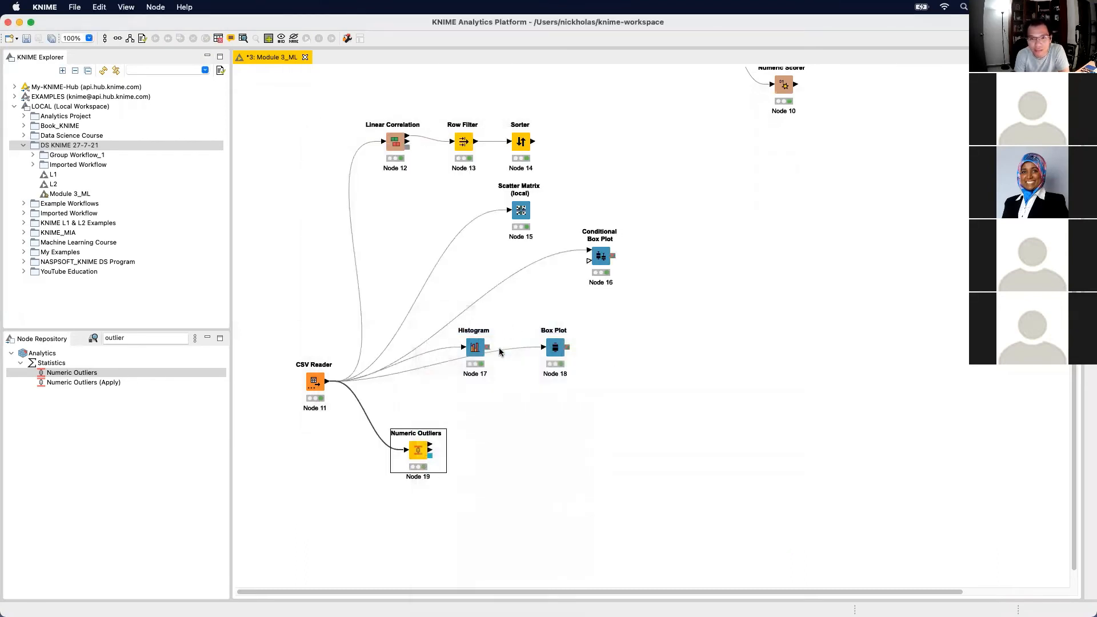
Duplicate the Box Plot node, place the copy beside the original and try to connect the Numeric Outliers output to it
{"action": "left_click", "coordinate": [559, 355]}
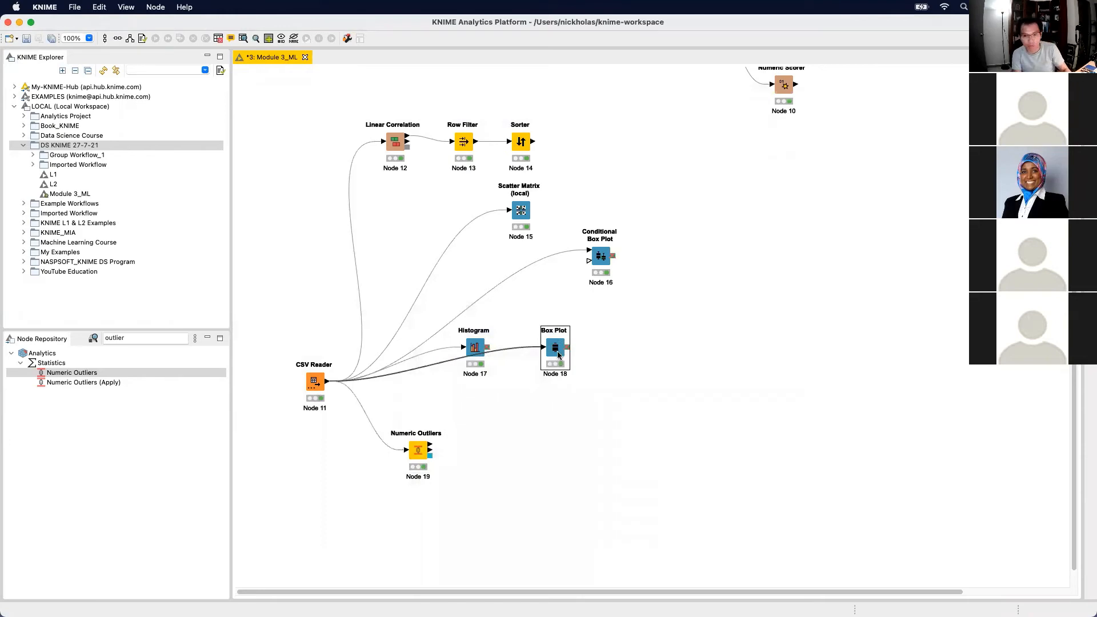
{"action": "key", "text": "ctrl+v"}
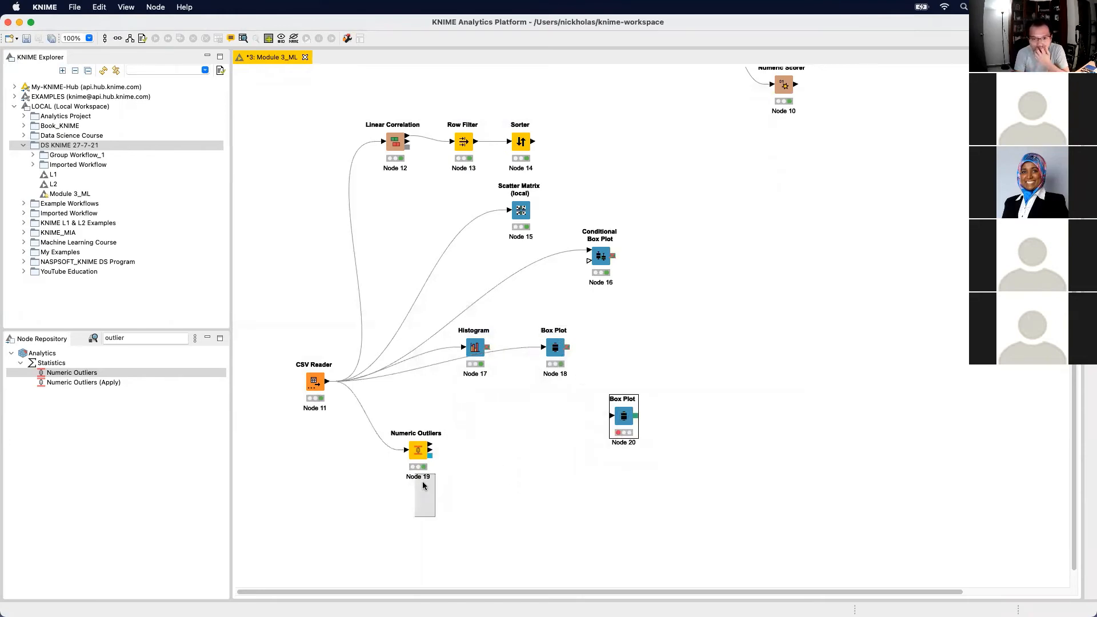
{"action": "left_click_drag", "start_coordinate": [423, 486], "coordinate": [655, 351]}
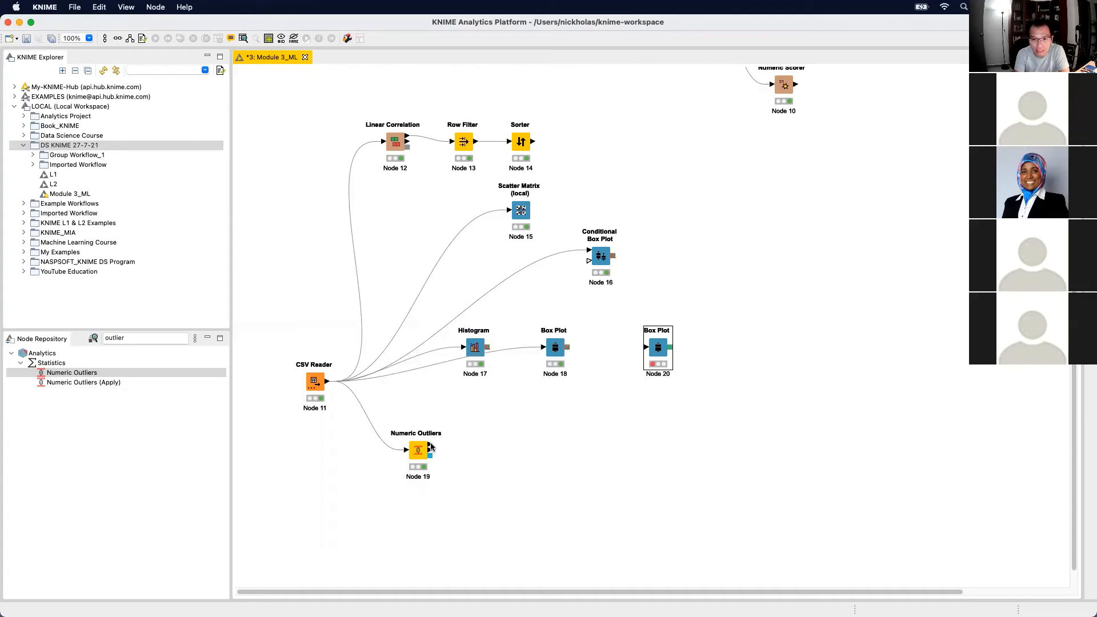
{"action": "left_click_drag", "start_coordinate": [430, 445], "coordinate": [638, 355]}
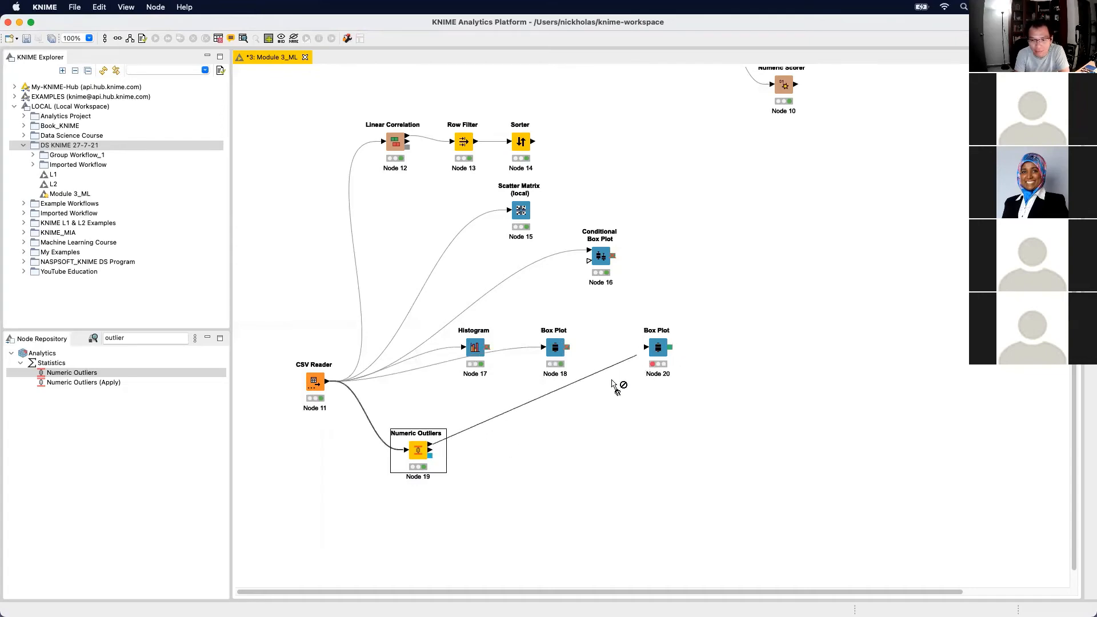
View the treated table of the Numeric Outliers node and close it
{"action": "right_click", "coordinate": [416, 453]}
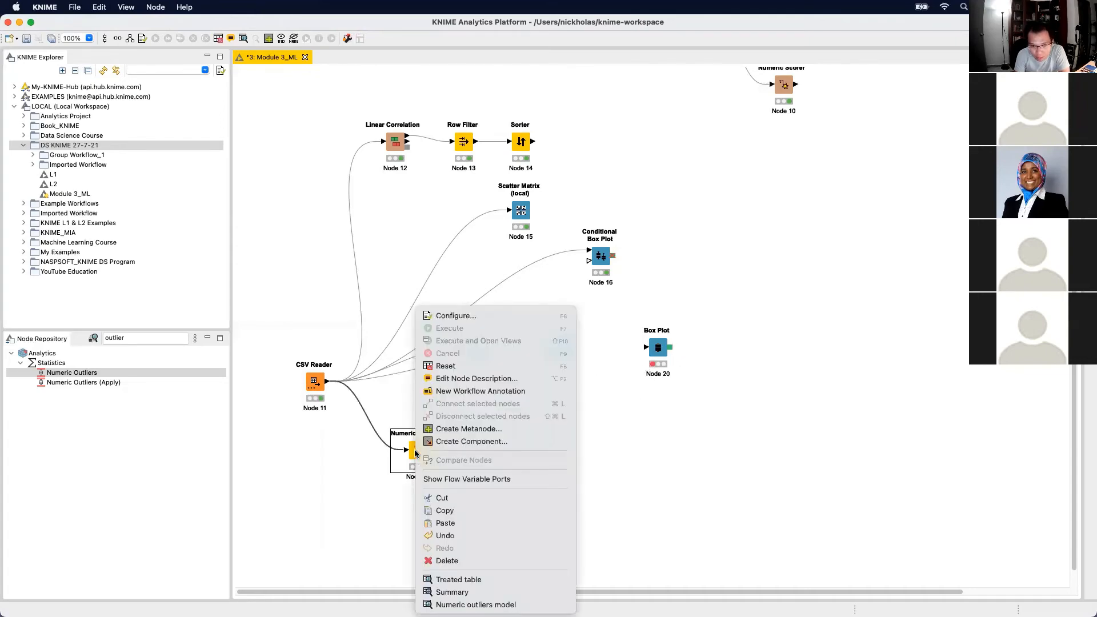
{"action": "left_click", "coordinate": [530, 581]}
{"action": "left_click", "coordinate": [284, 151]}
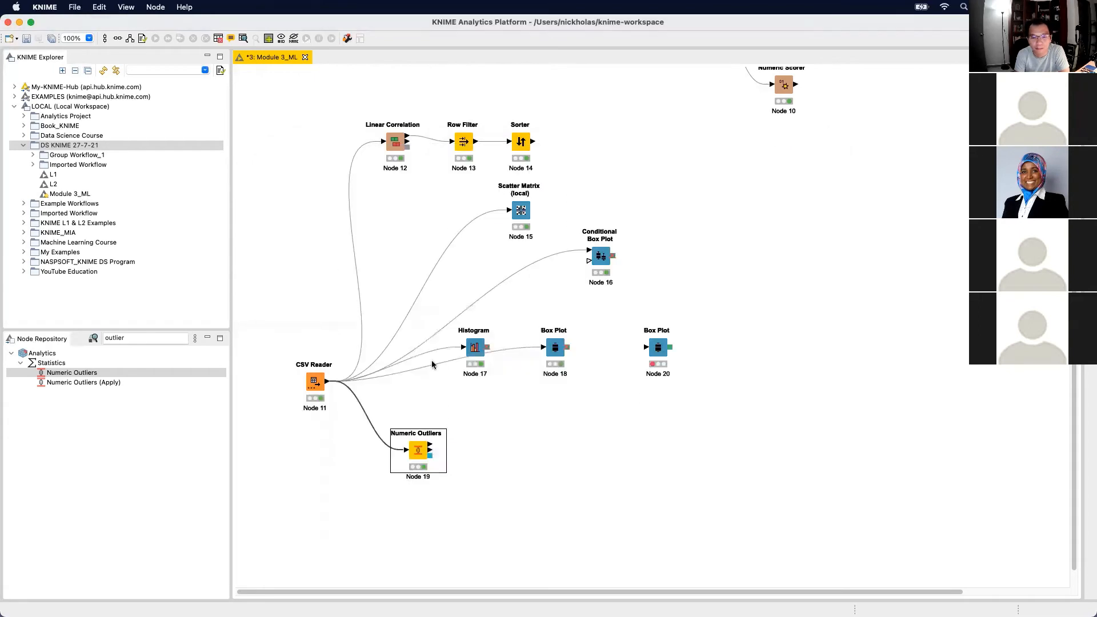
Connect the Numeric Outliers treated table output to the copied Box Plot node, then execute it and open its view
{"action": "left_click_drag", "start_coordinate": [430, 445], "coordinate": [657, 352]}
{"action": "left_click", "coordinate": [658, 350]}
{"action": "right_click", "coordinate": [657, 350]}
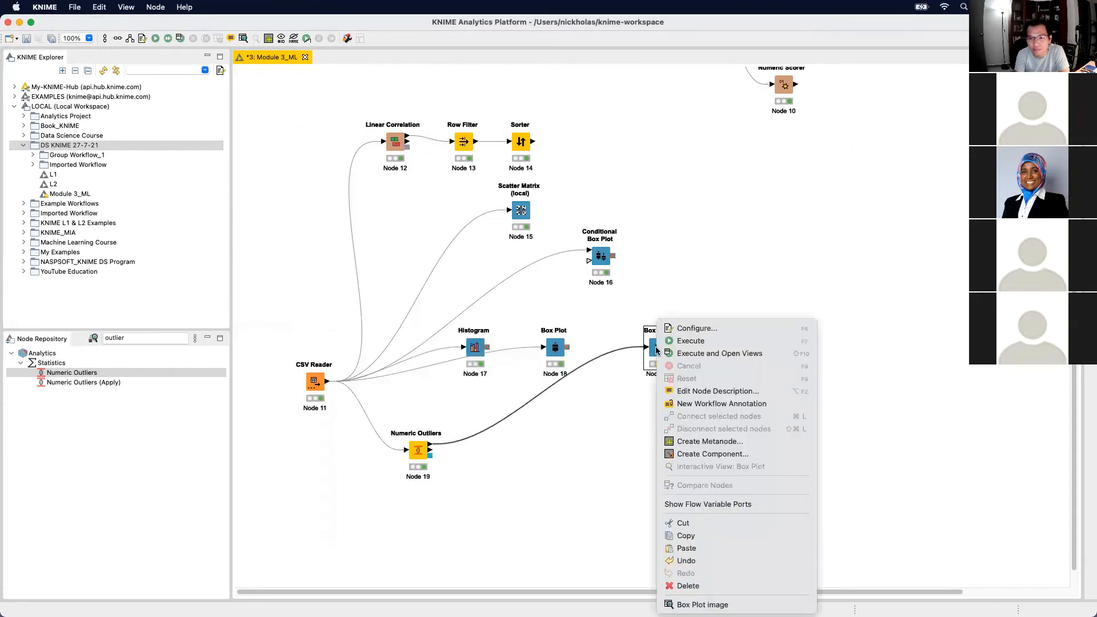
{"action": "left_click", "coordinate": [716, 355]}
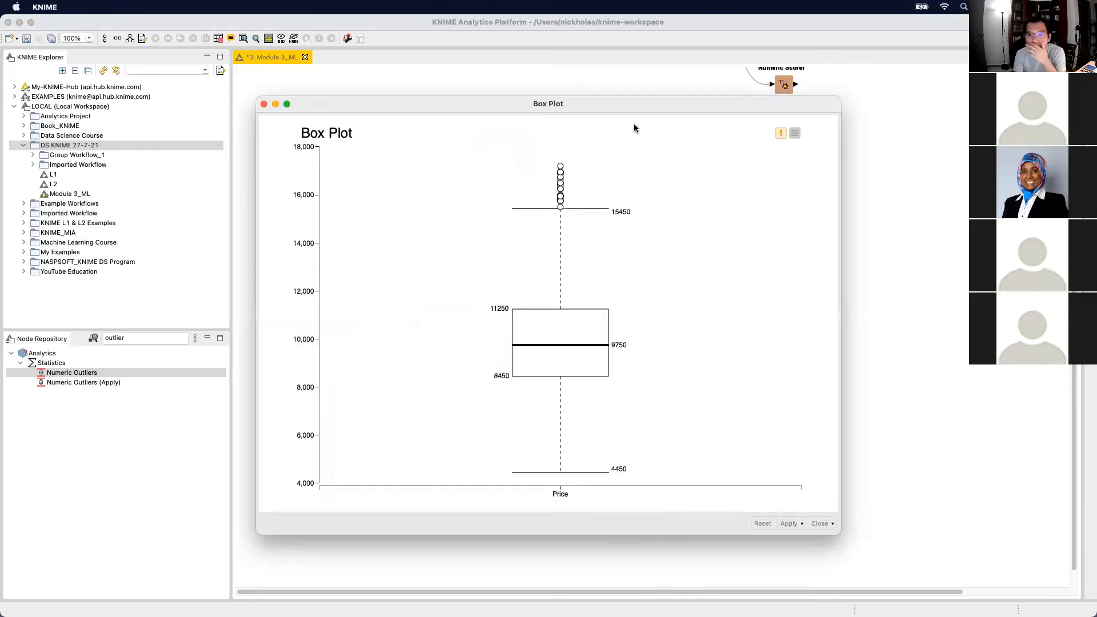
Compare the treated and original Price box plots in narrowed views placed side by side, and return to the workflow
{"action": "left_click_drag", "start_coordinate": [842, 185], "coordinate": [612, 185]}
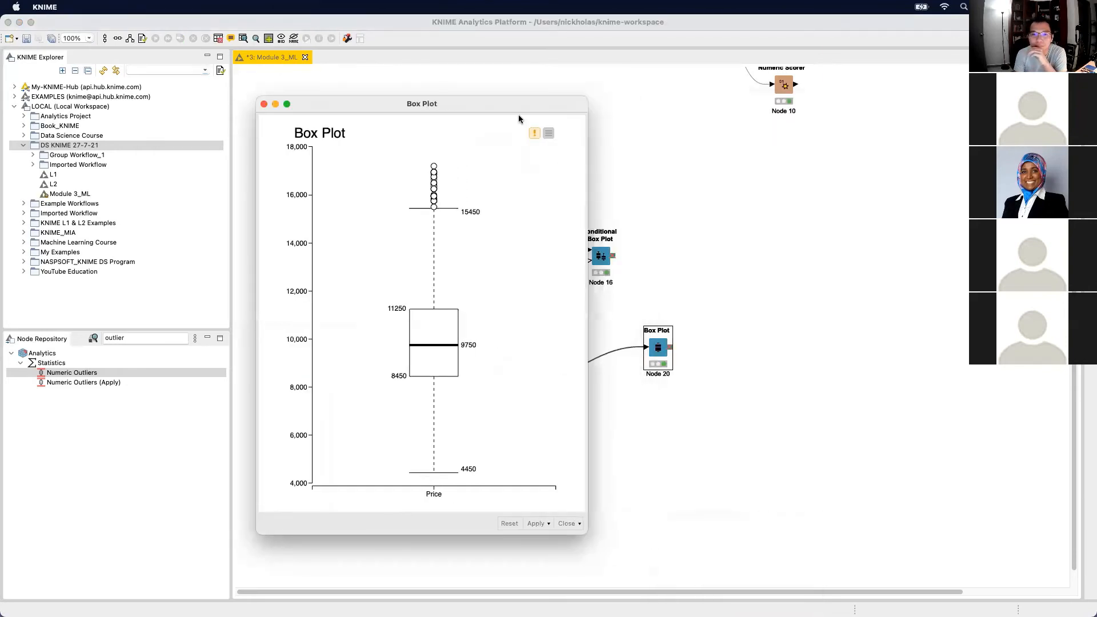
{"action": "left_click_drag", "start_coordinate": [511, 106], "coordinate": [965, 94]}
{"action": "left_click", "coordinate": [550, 345]}
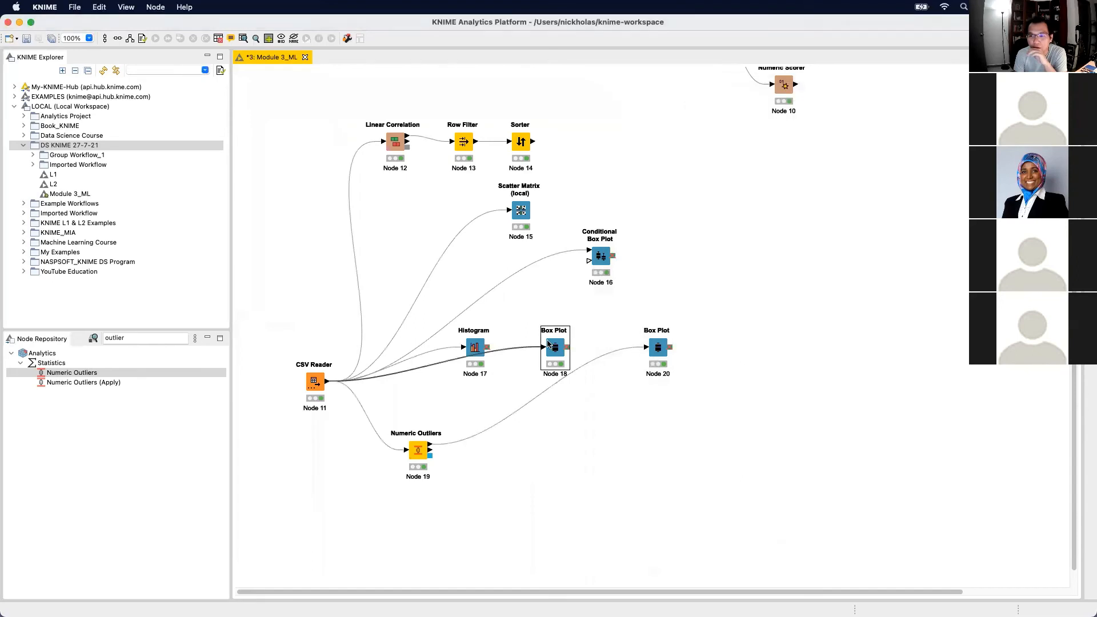
{"action": "right_click", "coordinate": [550, 346]}
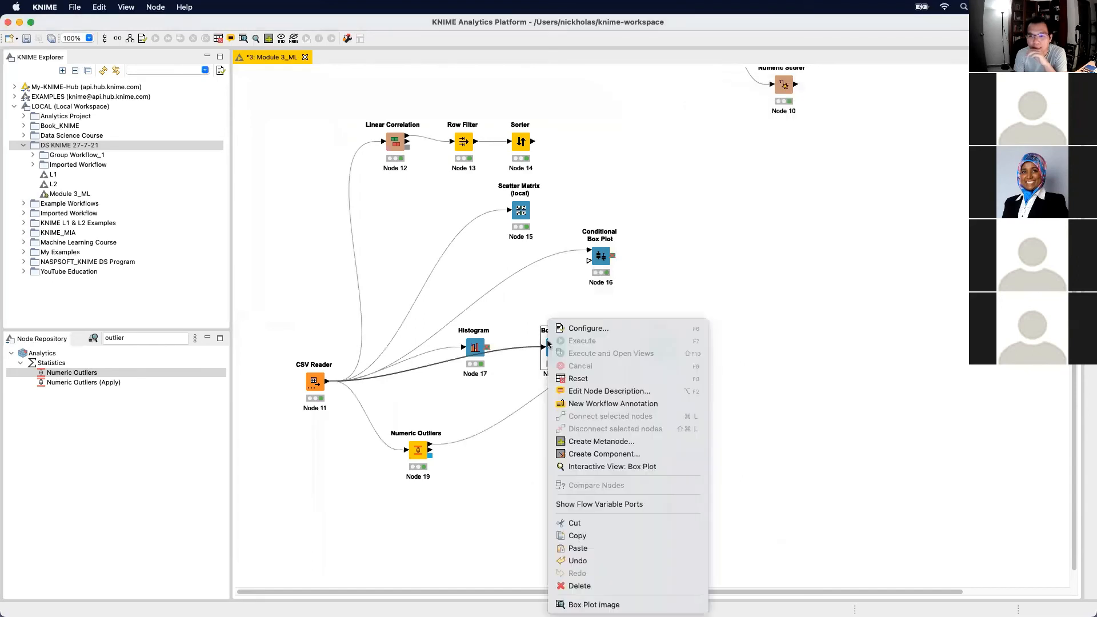
{"action": "left_click", "coordinate": [673, 466]}
{"action": "left_click_drag", "start_coordinate": [841, 150], "coordinate": [563, 150]}
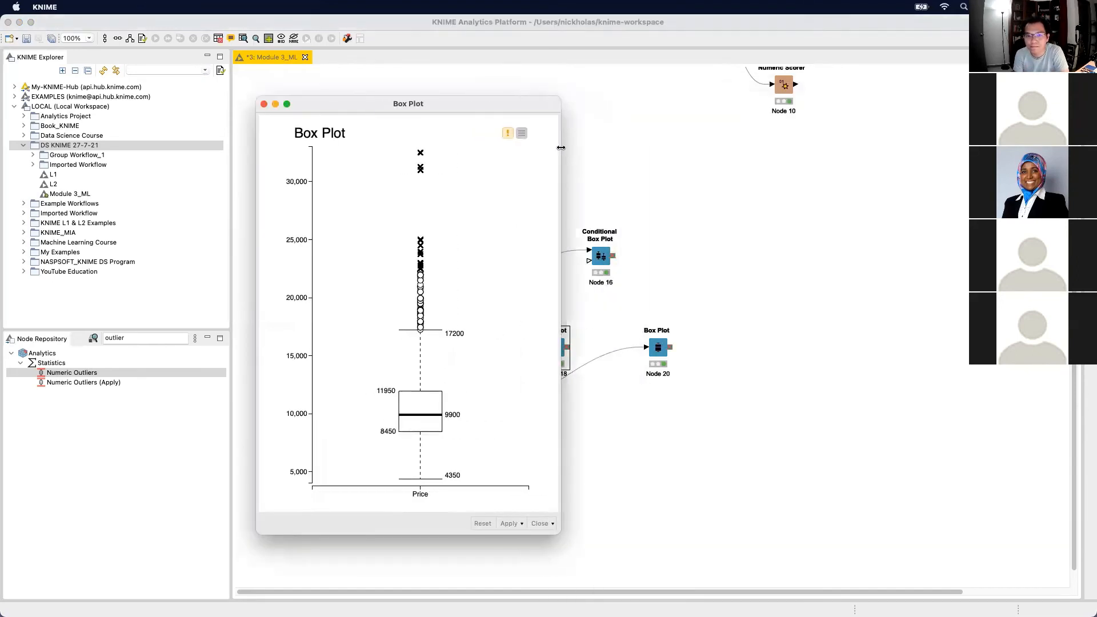
{"action": "key", "text": "ctrl+Up"}
{"action": "left_click", "coordinate": [955, 237]}
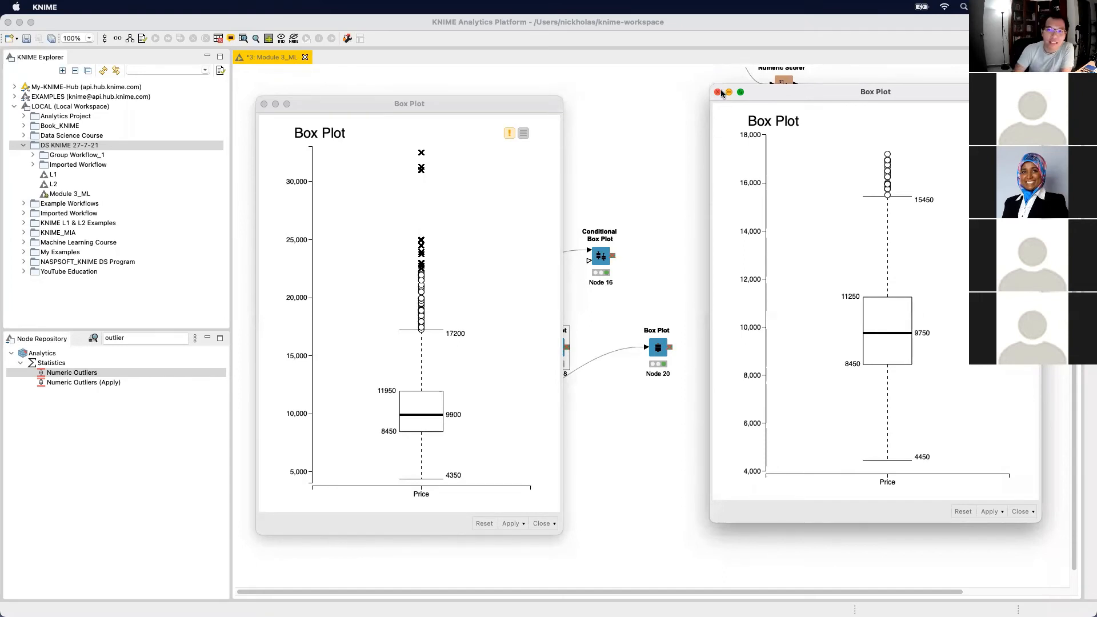
{"action": "left_click", "coordinate": [633, 145]}
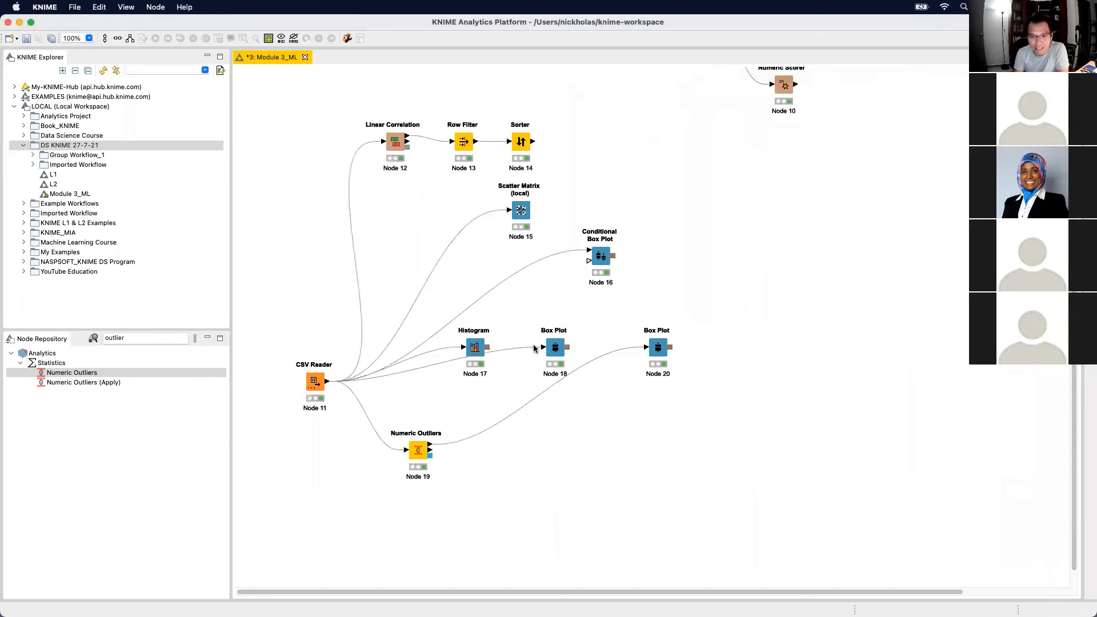
Open the Numeric Outliers configuration, examine the outliers in the original Price box plot and close that plot view
{"action": "left_click", "coordinate": [412, 455]}
{"action": "double_click", "coordinate": [414, 454]}
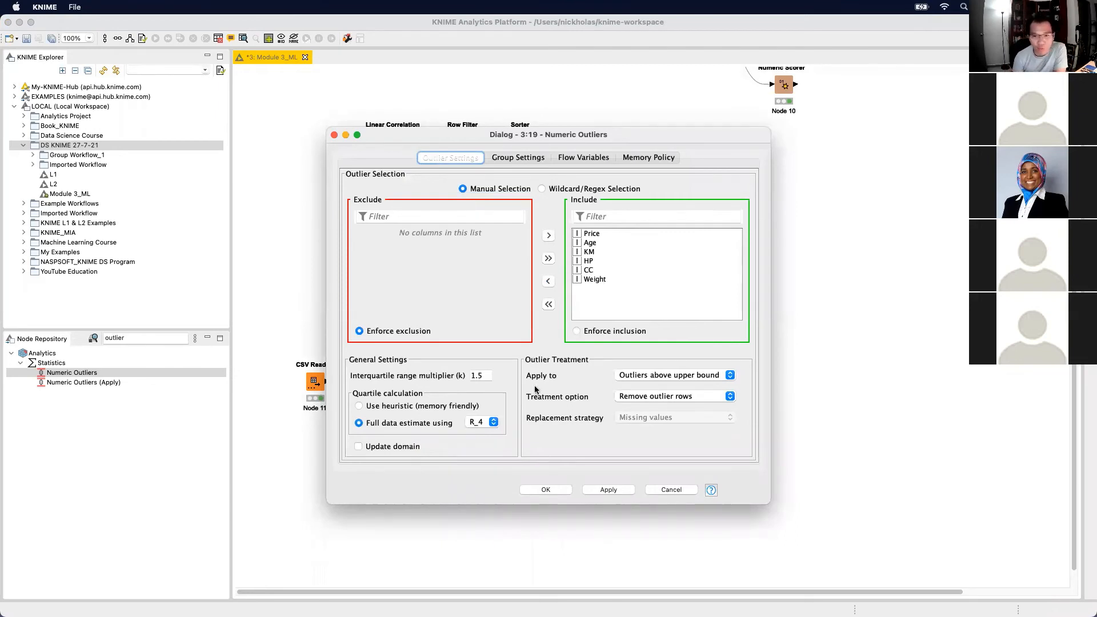
{"action": "key", "text": "ctrl+Up"}
{"action": "left_click", "coordinate": [297, 479]}
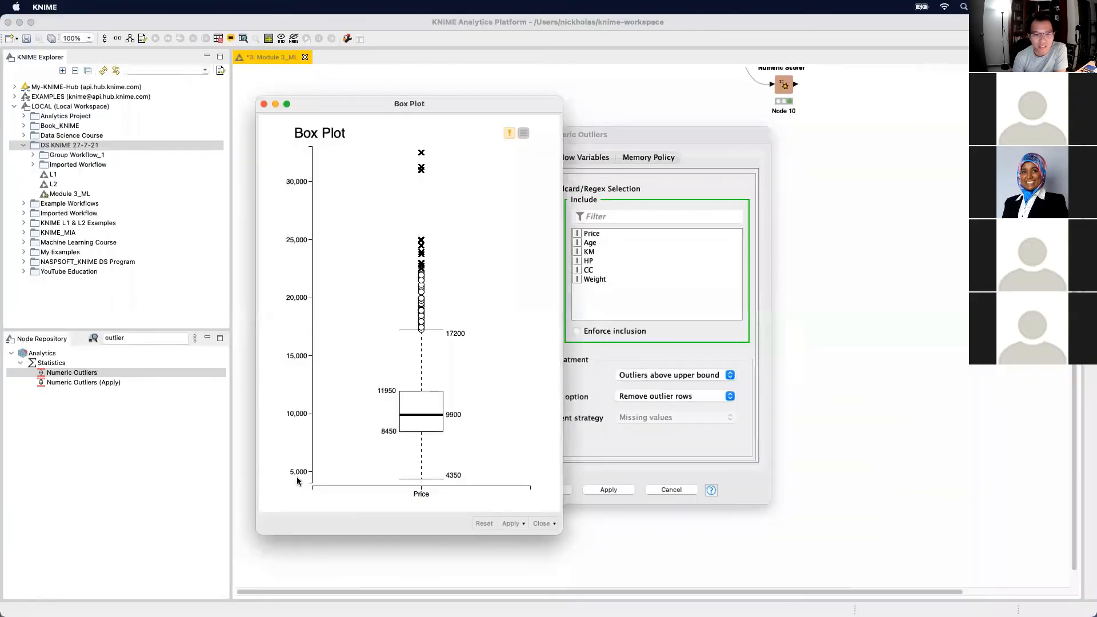
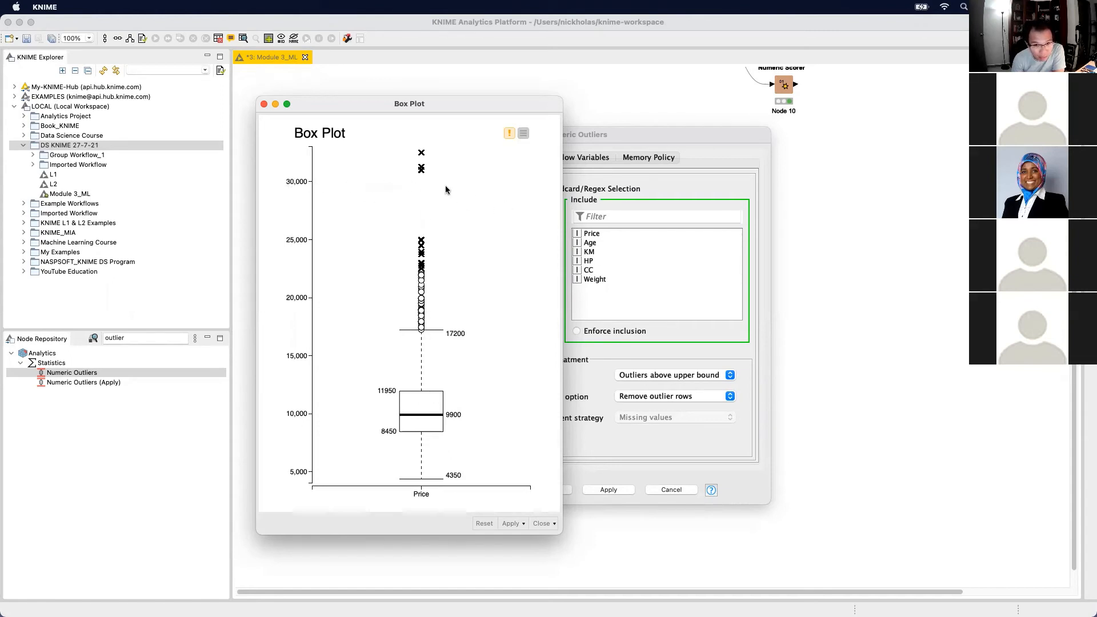
{"action": "left_click", "coordinate": [263, 104]}
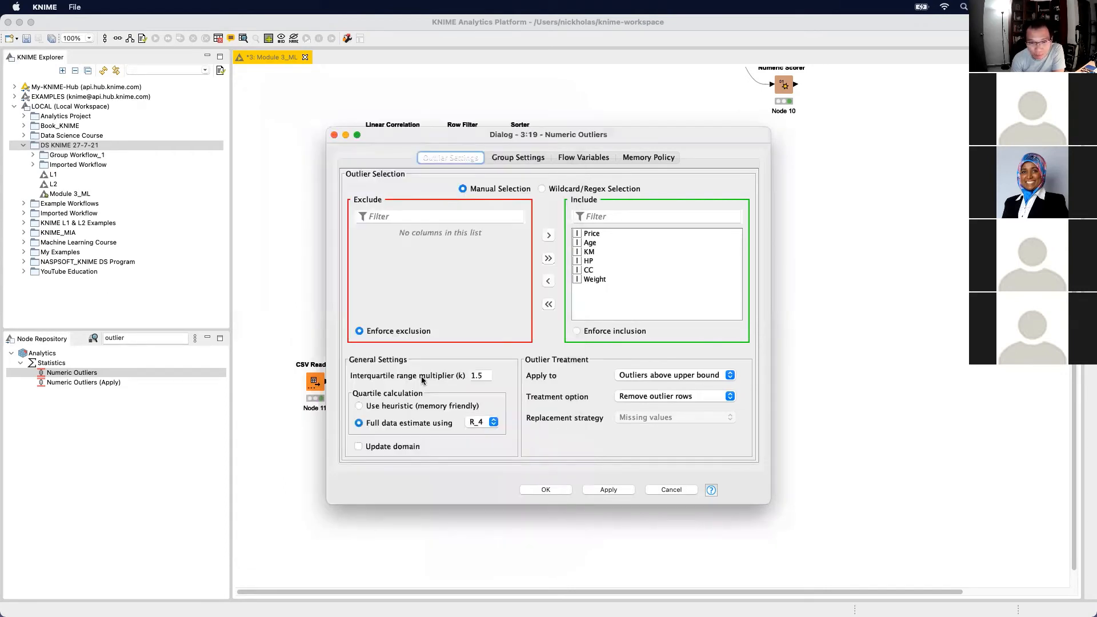
Set the interquartile range multiplier (k) to 4, apply the change and close the Numeric Outliers configuration
{"action": "type", "text": "4"}
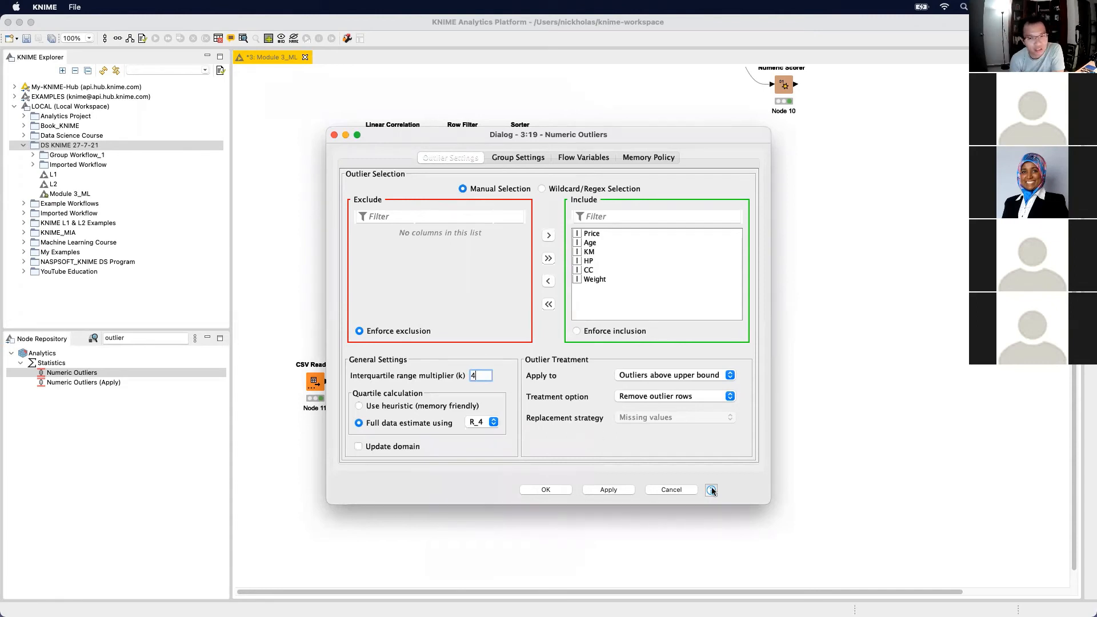
{"action": "left_click", "coordinate": [623, 489]}
{"action": "left_click", "coordinate": [546, 490]}
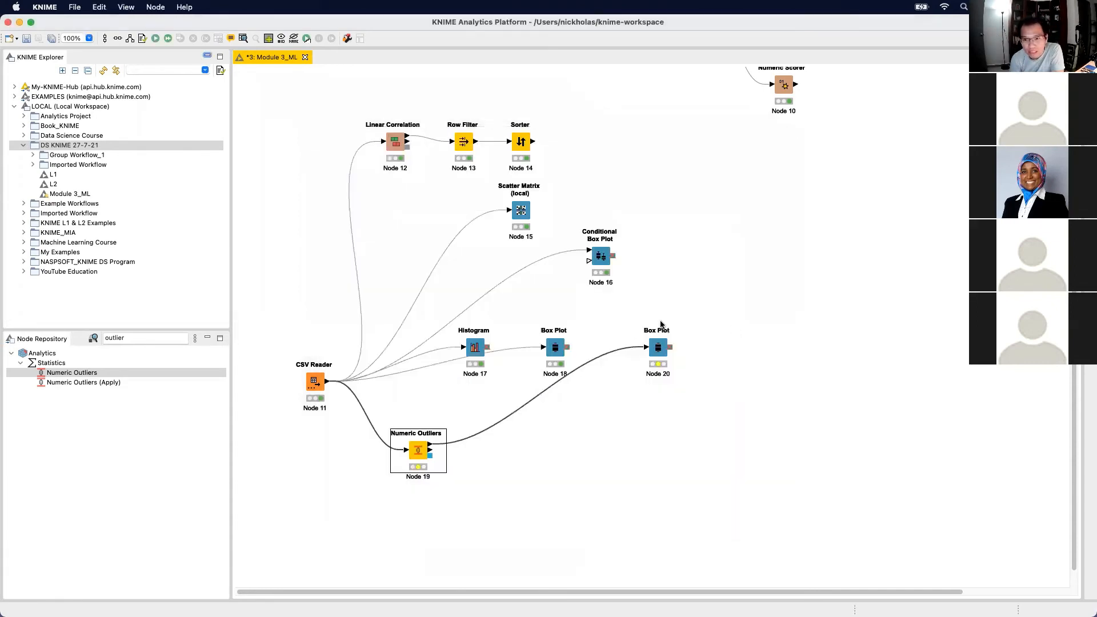
Execute the Box Plot node fed by Numeric Outliers, open its view and move the view aside
{"action": "right_click", "coordinate": [651, 349]}
{"action": "left_click", "coordinate": [715, 355]}
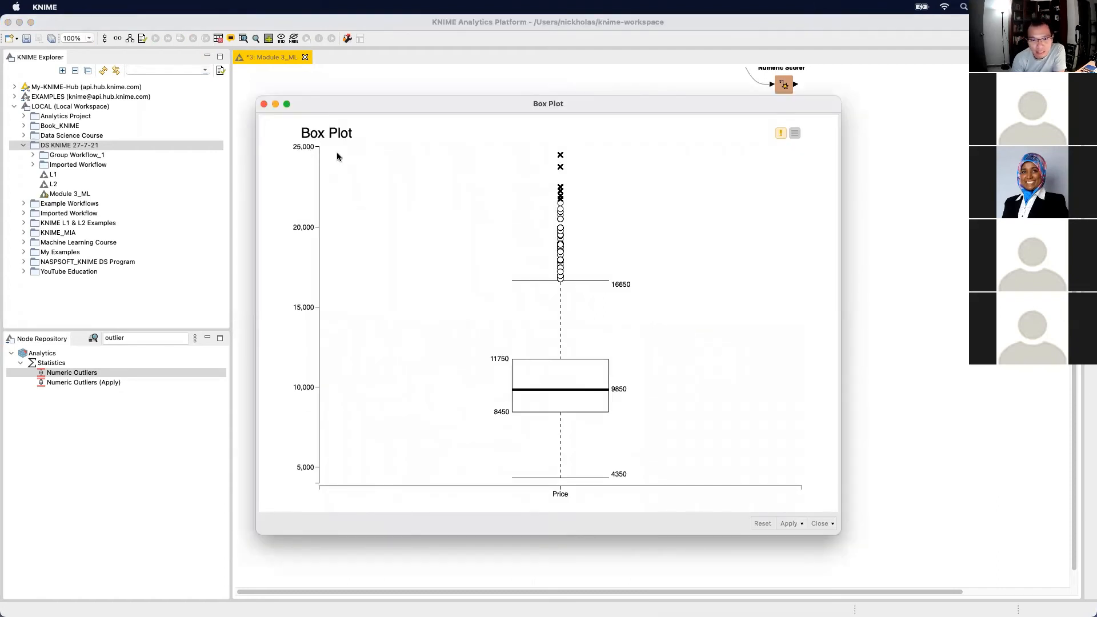
{"action": "left_click_drag", "start_coordinate": [640, 106], "coordinate": [907, 108]}
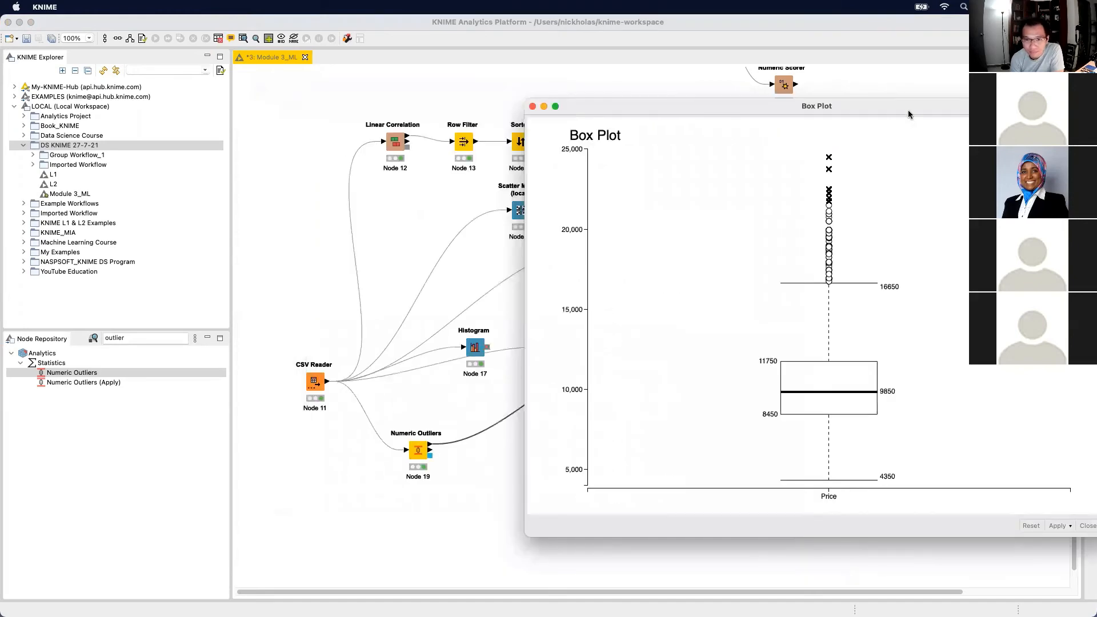
Examine the treated Price distribution in the open Box Plot views, then close both views
{"action": "key", "text": "ctrl+Up"}
{"action": "left_click", "coordinate": [506, 442]}
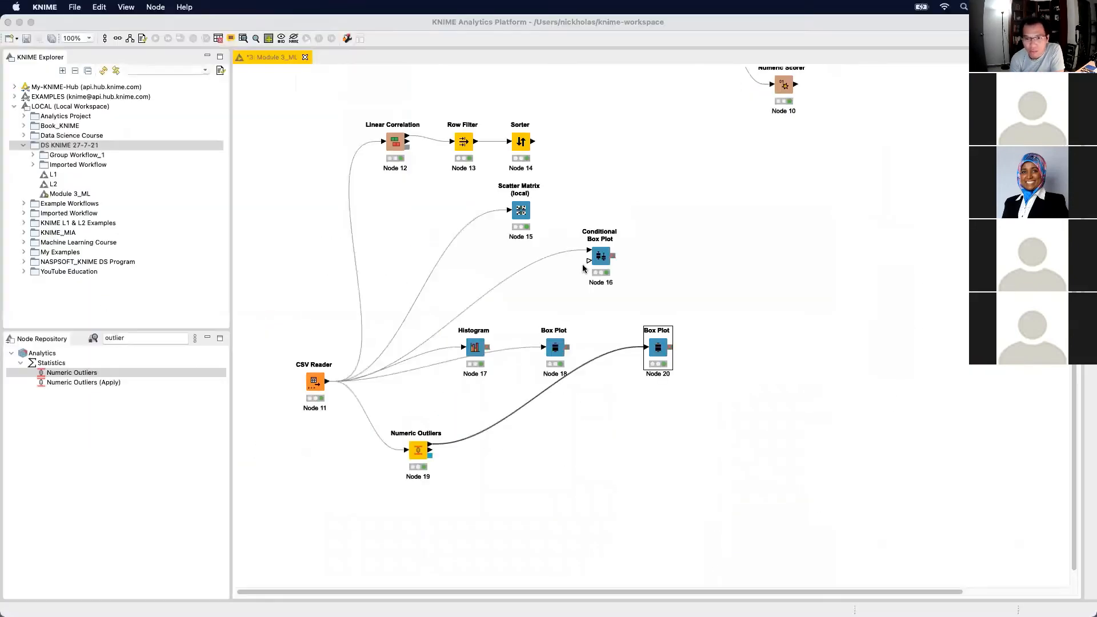
{"action": "key", "text": "ctrl+Up"}
{"action": "left_click", "coordinate": [920, 137]}
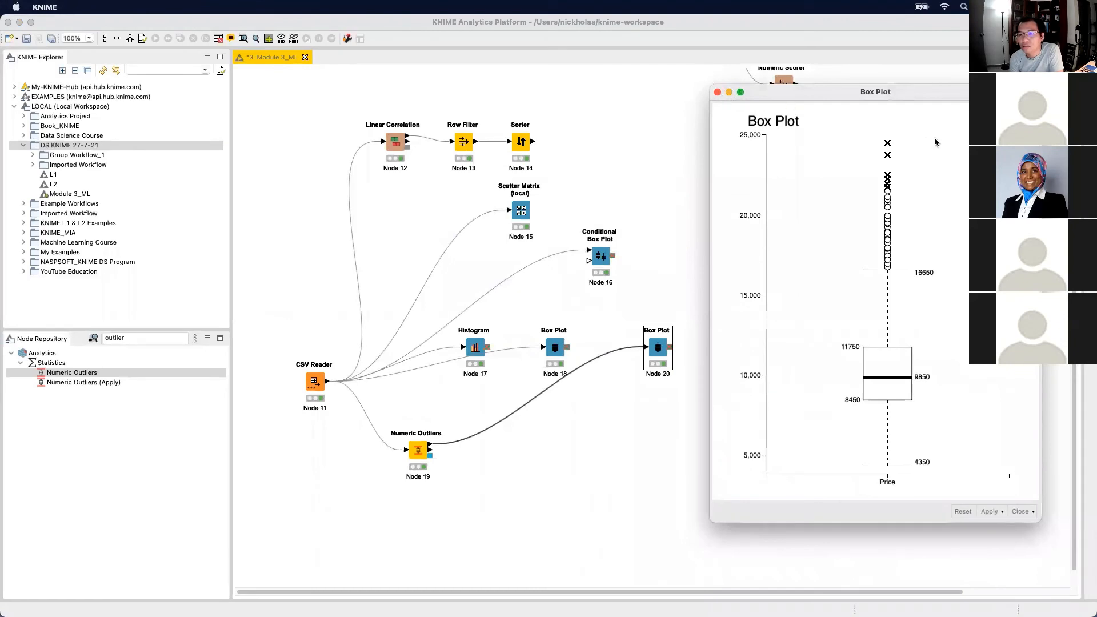
{"action": "key", "text": "ctrl+Up"}
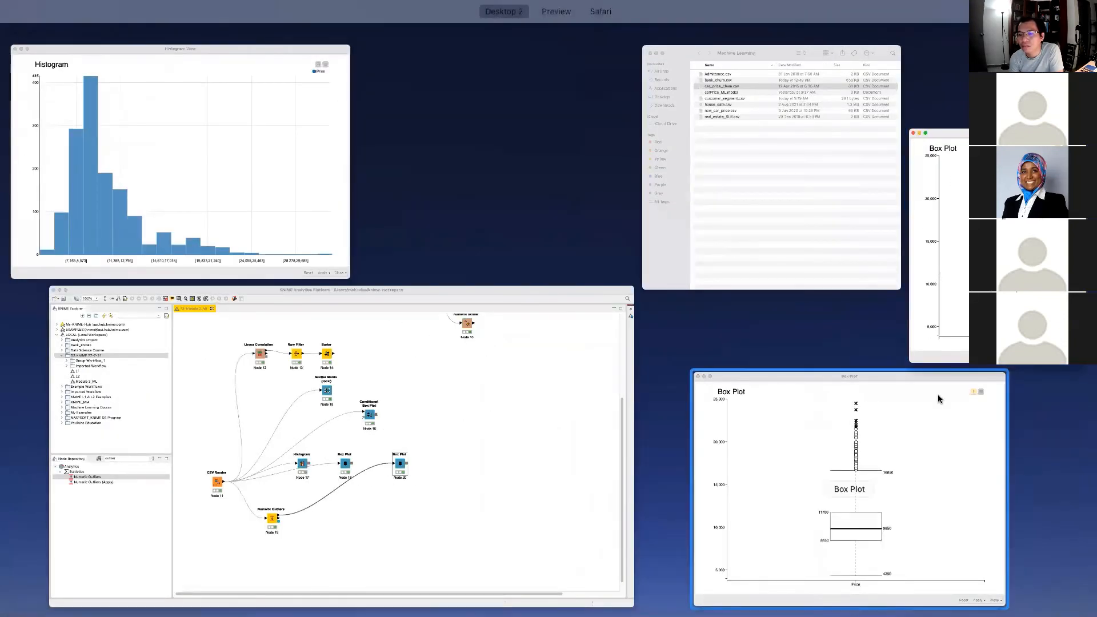
{"action": "left_click", "coordinate": [962, 222]}
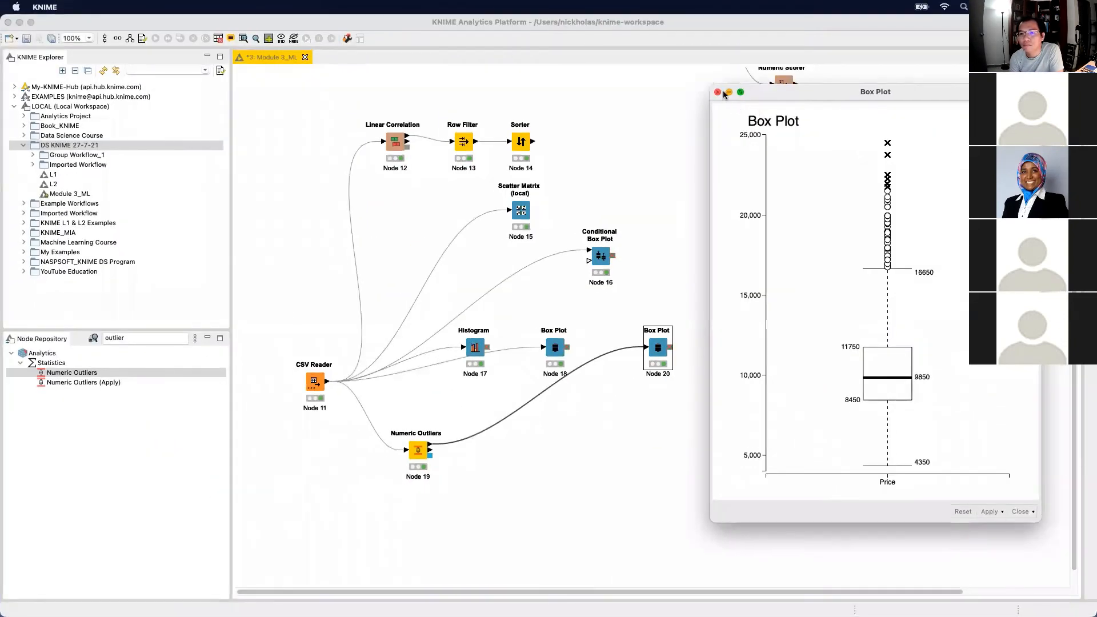
{"action": "left_click", "coordinate": [719, 92]}
{"action": "key", "text": "ctrl+Up"}
{"action": "left_click", "coordinate": [906, 367]}
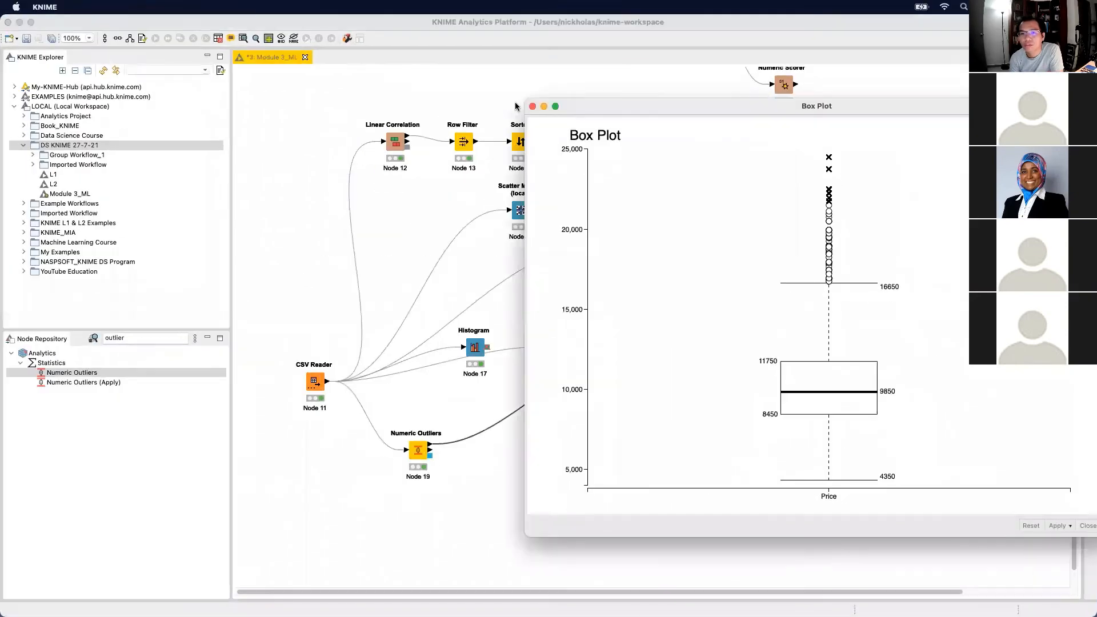
{"action": "left_click", "coordinate": [532, 107]}
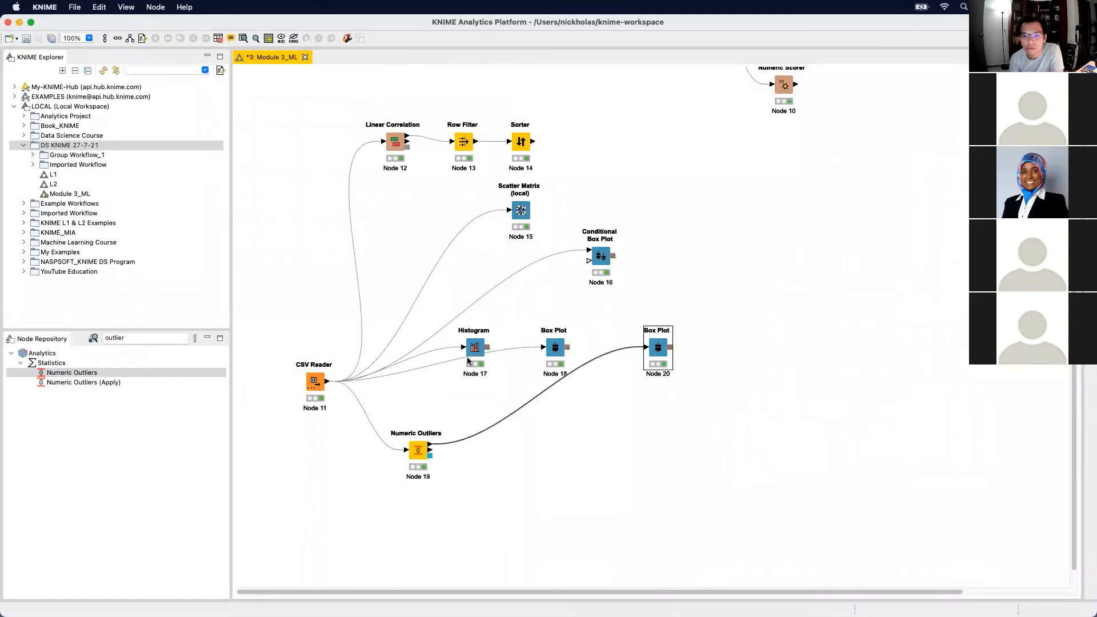
Open the interactive view of the original Box Plot node connected to the CSV Reader
{"action": "left_click", "coordinate": [559, 350]}
{"action": "right_click", "coordinate": [561, 349]}
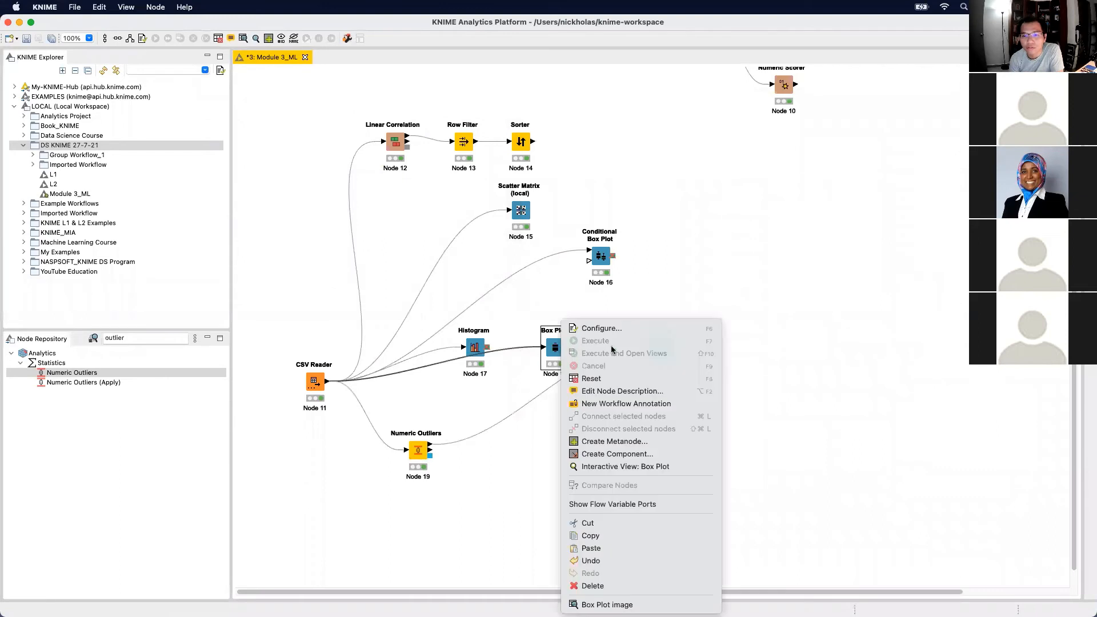
{"action": "key", "text": "Return"}
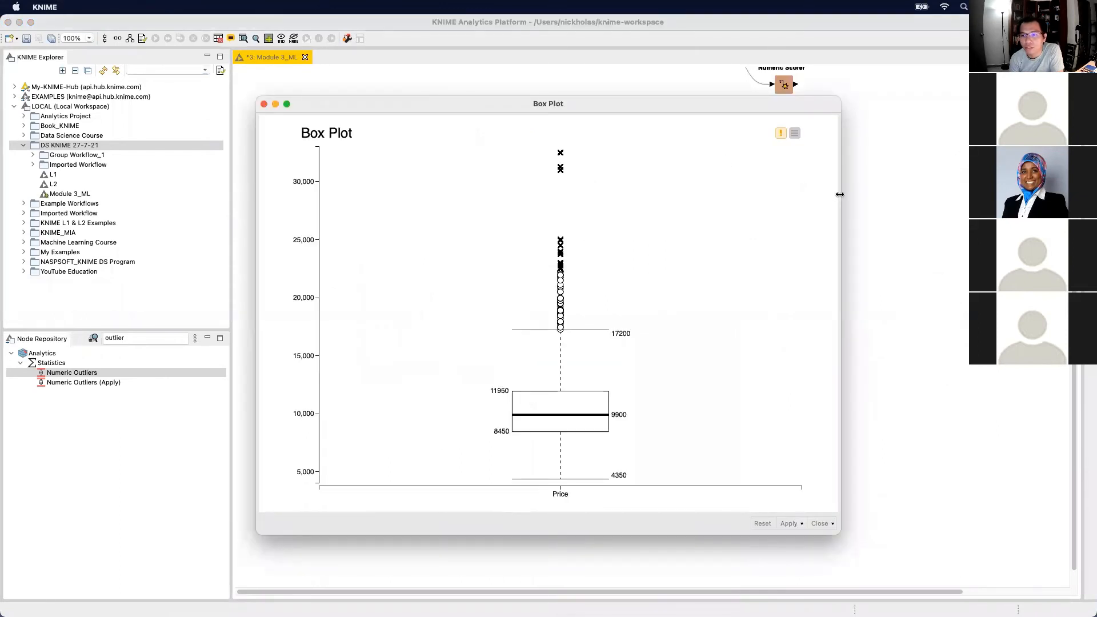
Narrow the original Box Plot view, open the treated Box Plot's interactive view and arrange both side by side to compare prices
{"action": "left_click_drag", "start_coordinate": [841, 194], "coordinate": [517, 194]}
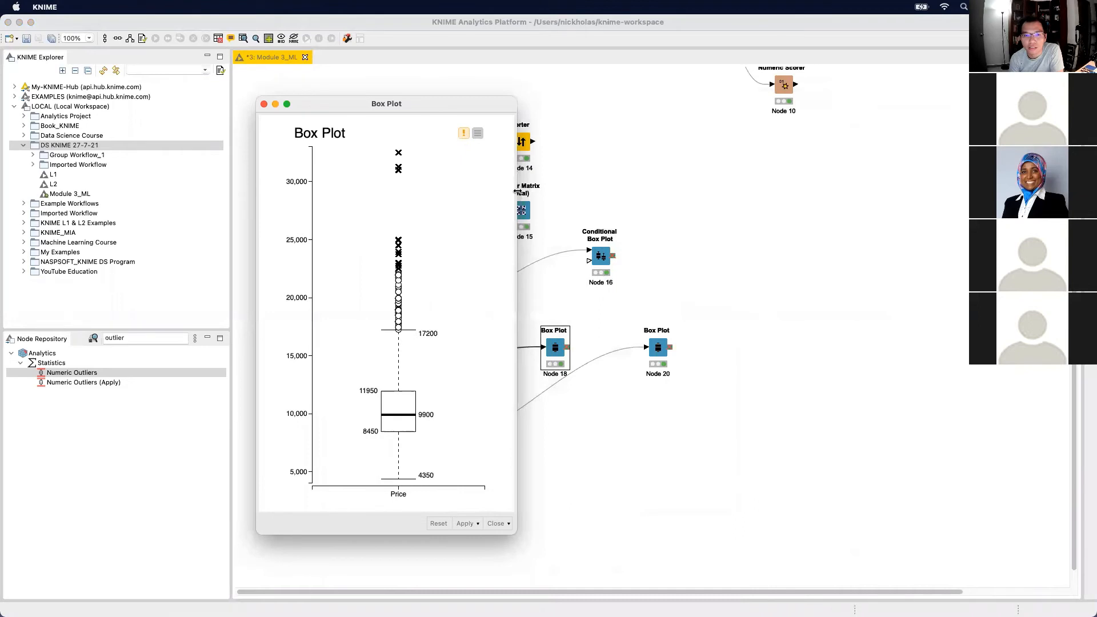
{"action": "right_click", "coordinate": [660, 351]}
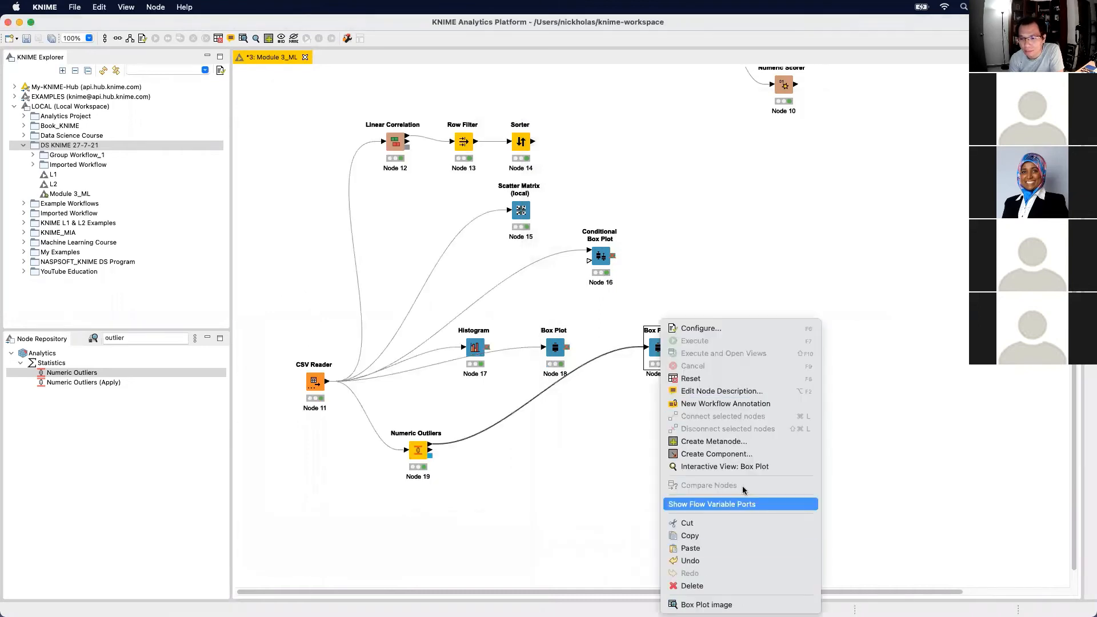
{"action": "left_click", "coordinate": [758, 467]}
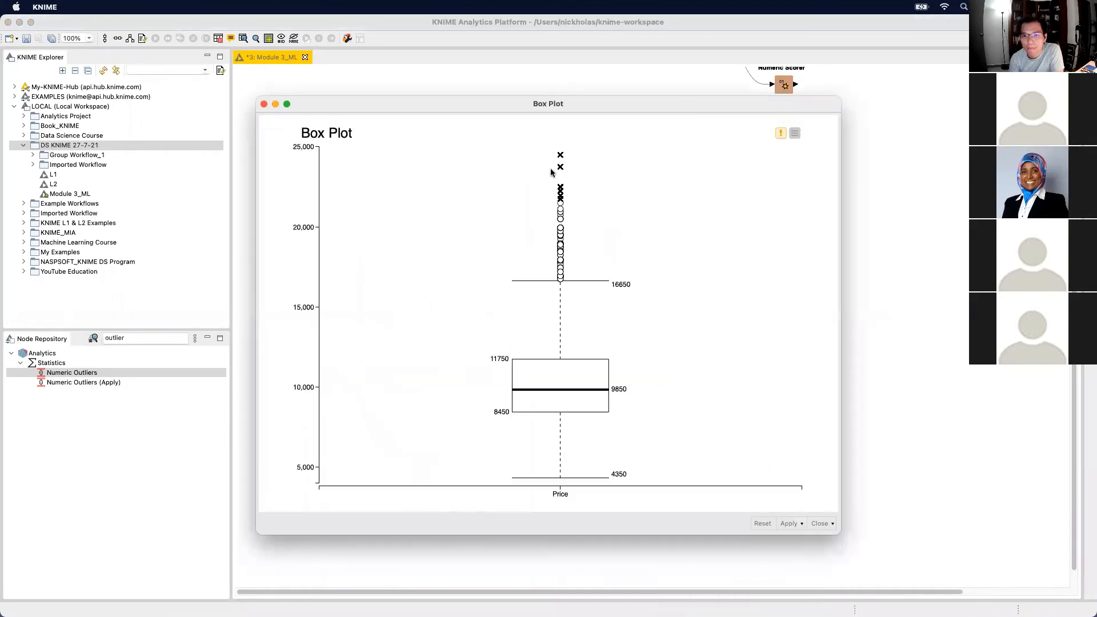
{"action": "left_click_drag", "start_coordinate": [256, 169], "coordinate": [455, 176]}
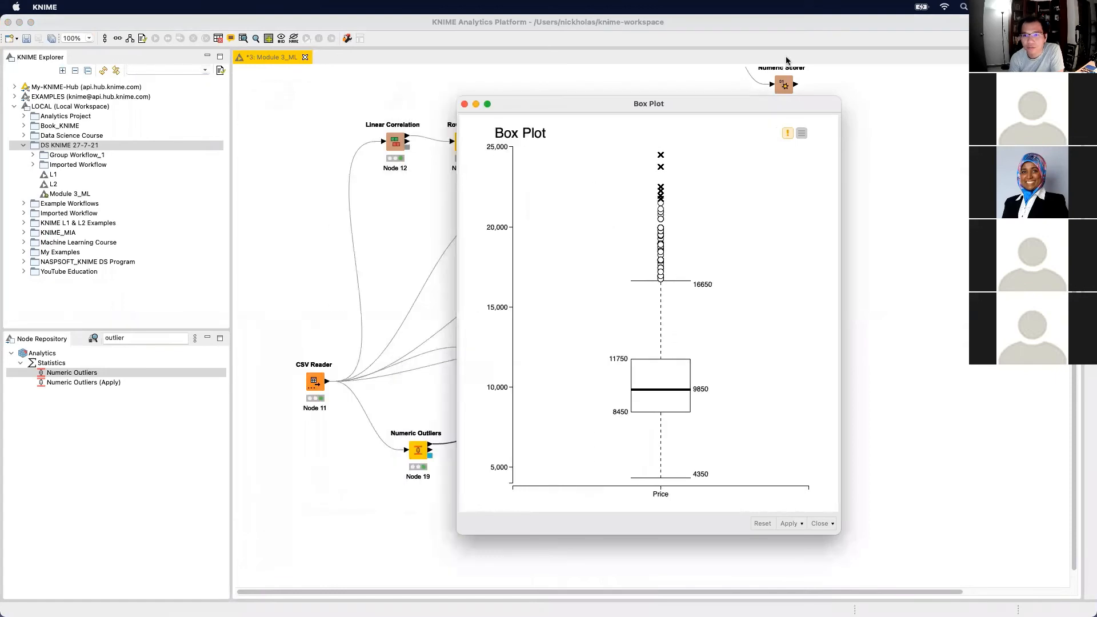
{"action": "left_click_drag", "start_coordinate": [752, 104], "coordinate": [878, 76]}
{"action": "key", "text": "ctrl+Up"}
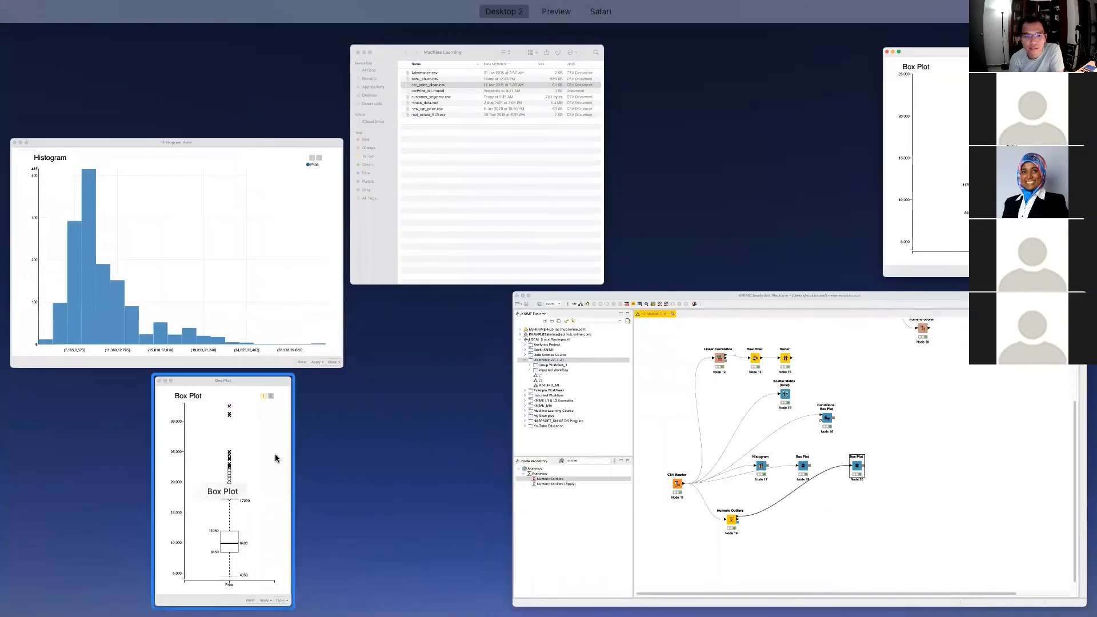
{"action": "left_click", "coordinate": [276, 455]}
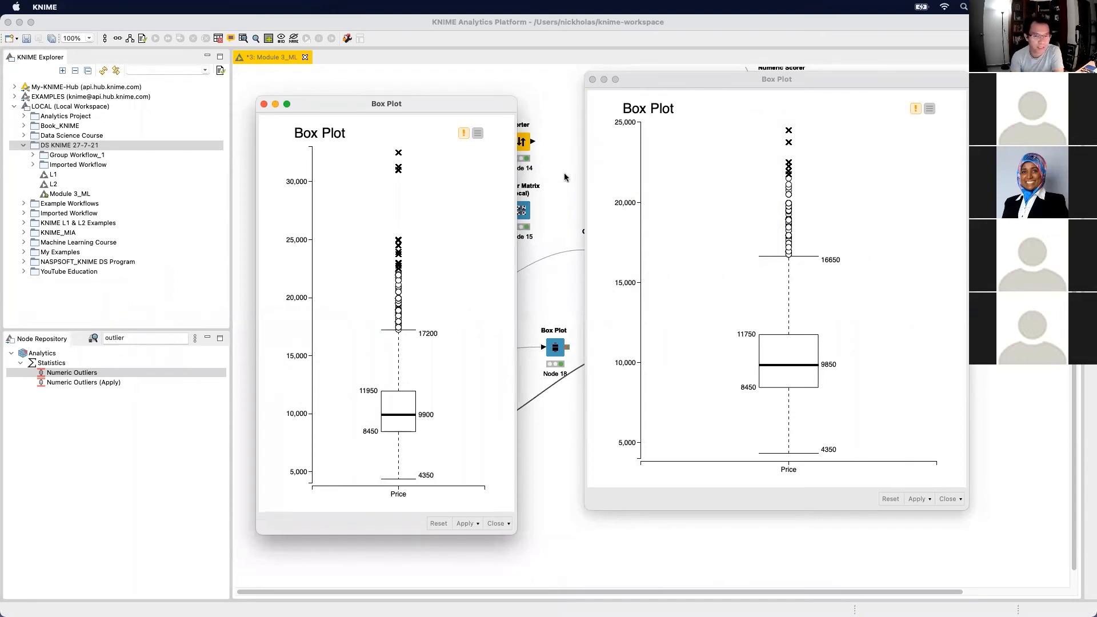
Close the treated Box Plot view and set the Numeric Outliers node's interquartile range multiplier (k) to 5
{"action": "left_click", "coordinate": [594, 83]}
{"action": "key", "text": "ctrl+Up"}
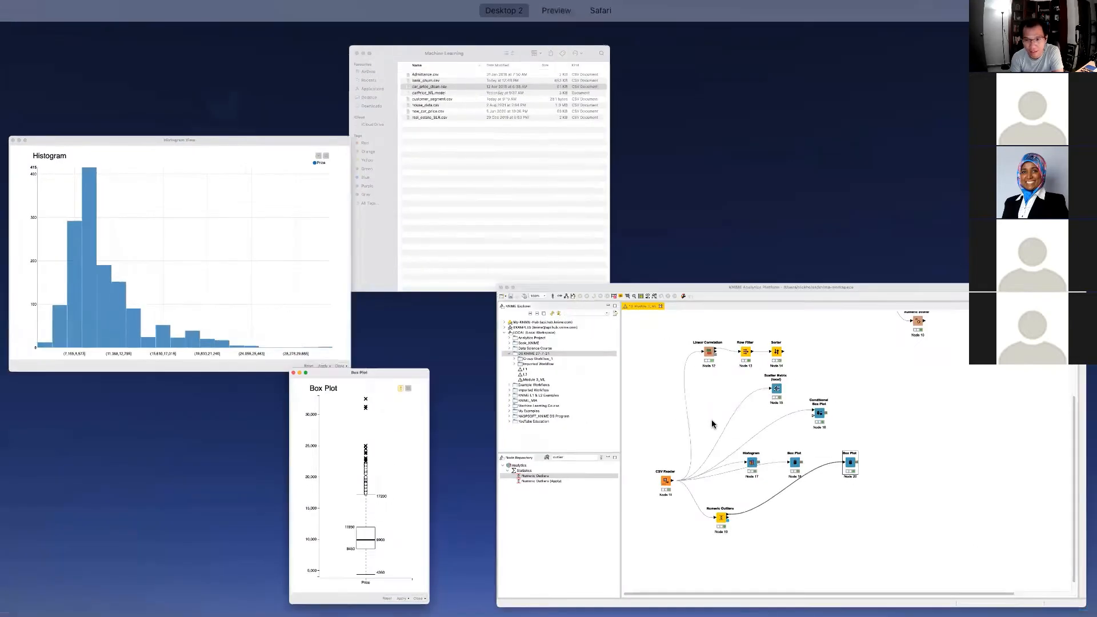
{"action": "left_click", "coordinate": [711, 420]}
{"action": "double_click", "coordinate": [418, 451]}
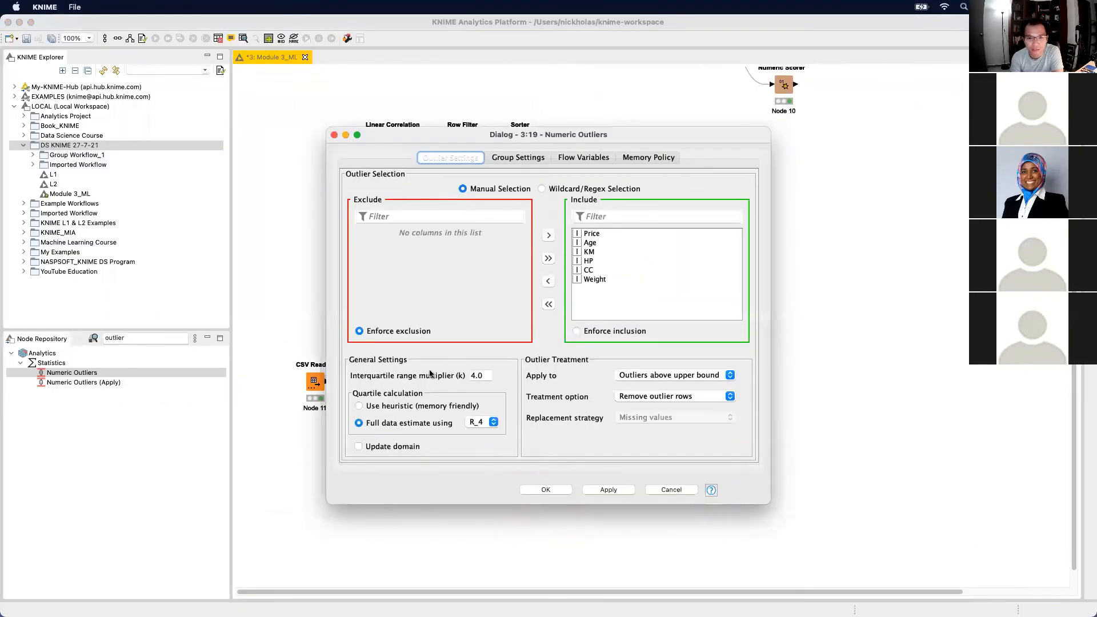
{"action": "double_click", "coordinate": [488, 370]}
{"action": "type", "text": "5"}
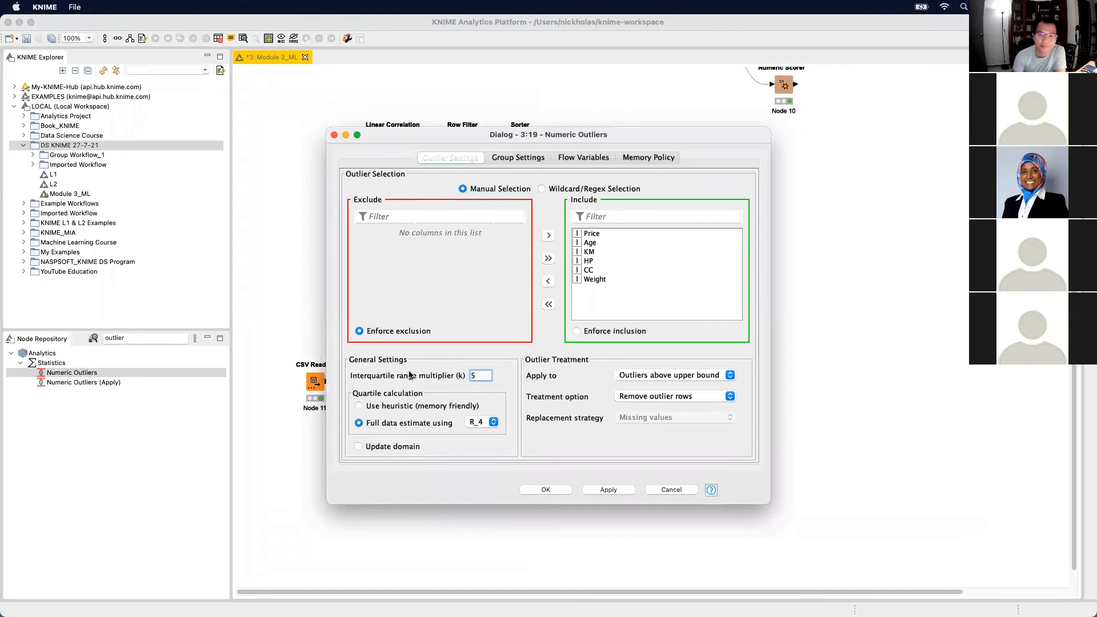
{"action": "left_click", "coordinate": [550, 490]}
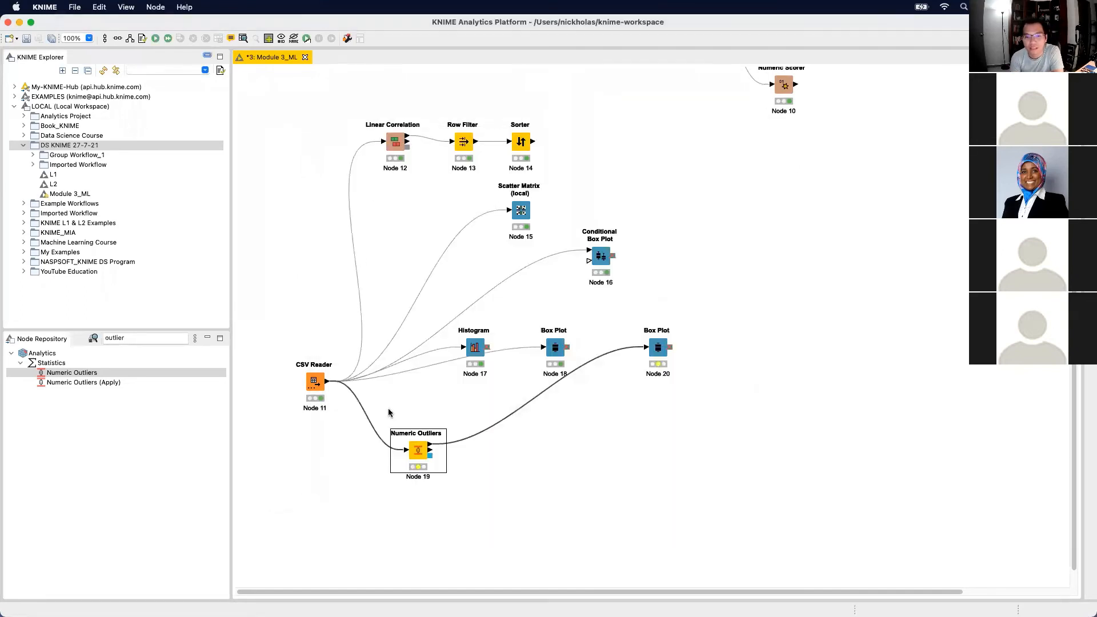
Execute the Box Plot node fed by Numeric Outliers and place its view beside the original Box Plot view
{"action": "right_click", "coordinate": [658, 349]}
{"action": "left_click", "coordinate": [737, 355]}
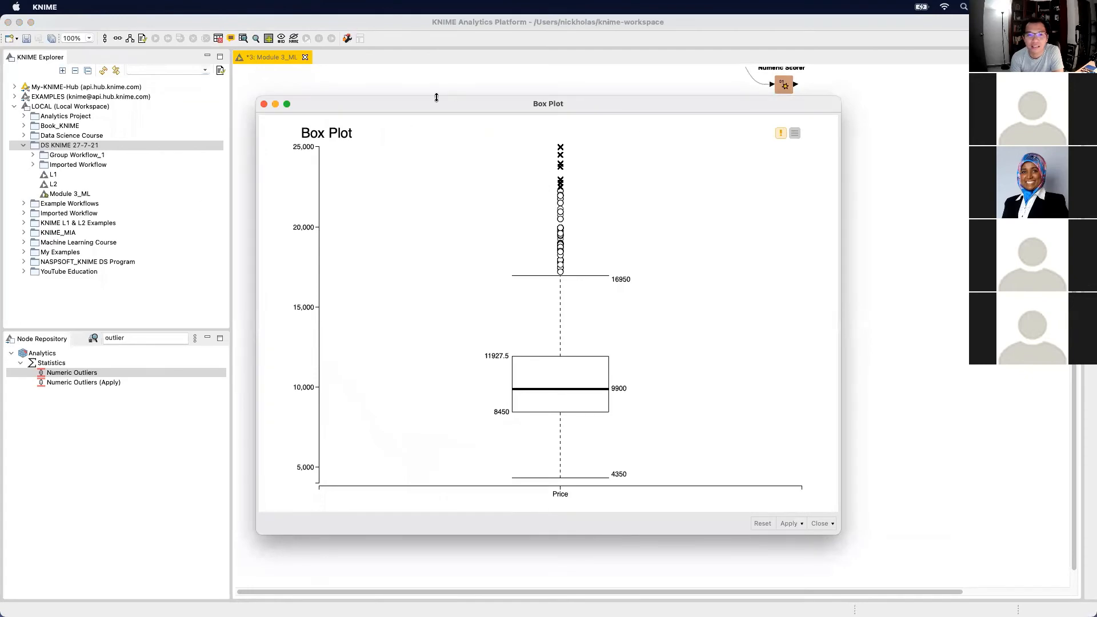
{"action": "left_click_drag", "start_coordinate": [256, 177], "coordinate": [402, 177]}
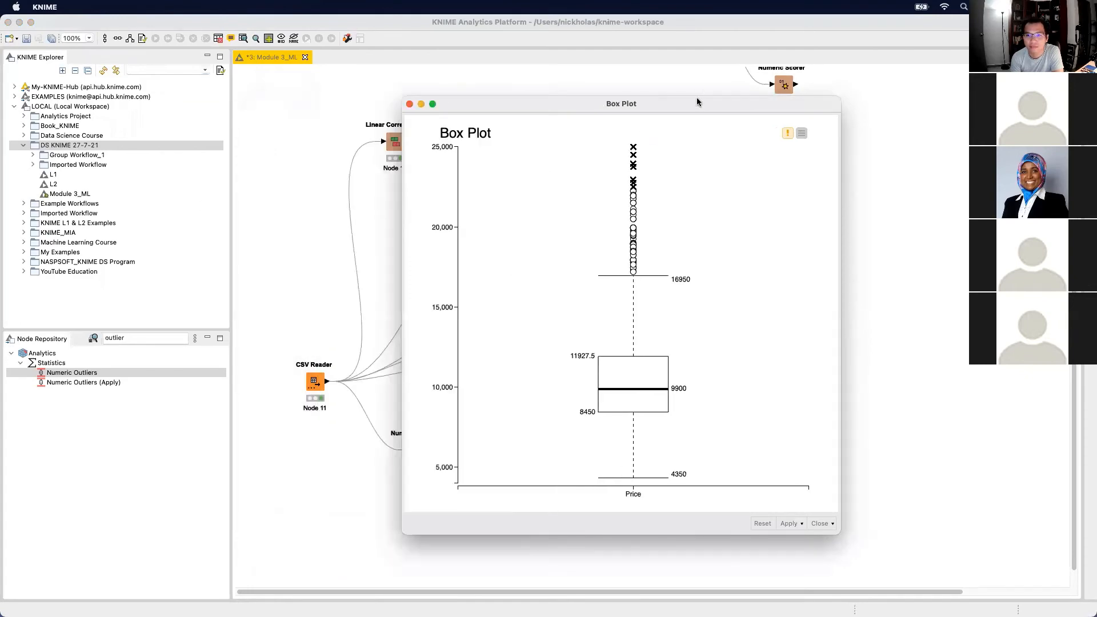
{"action": "left_click_drag", "start_coordinate": [691, 104], "coordinate": [855, 103]}
{"action": "key", "text": "ctrl+Up"}
{"action": "left_click", "coordinate": [208, 445]}
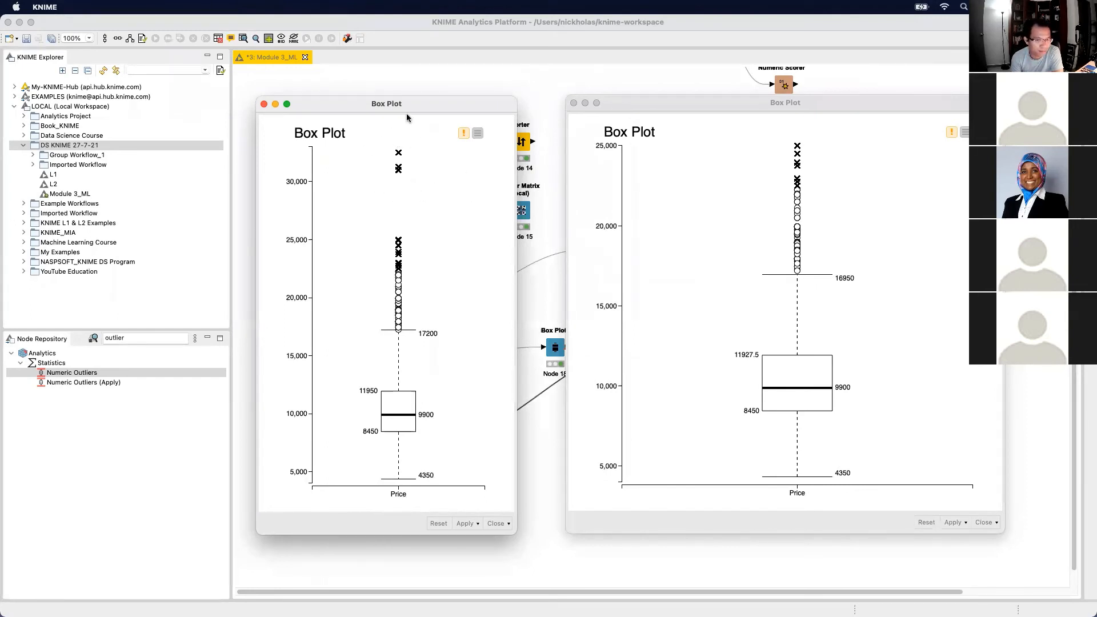
Close both Box Plot views and return to the workflow
{"action": "left_click", "coordinate": [264, 104]}
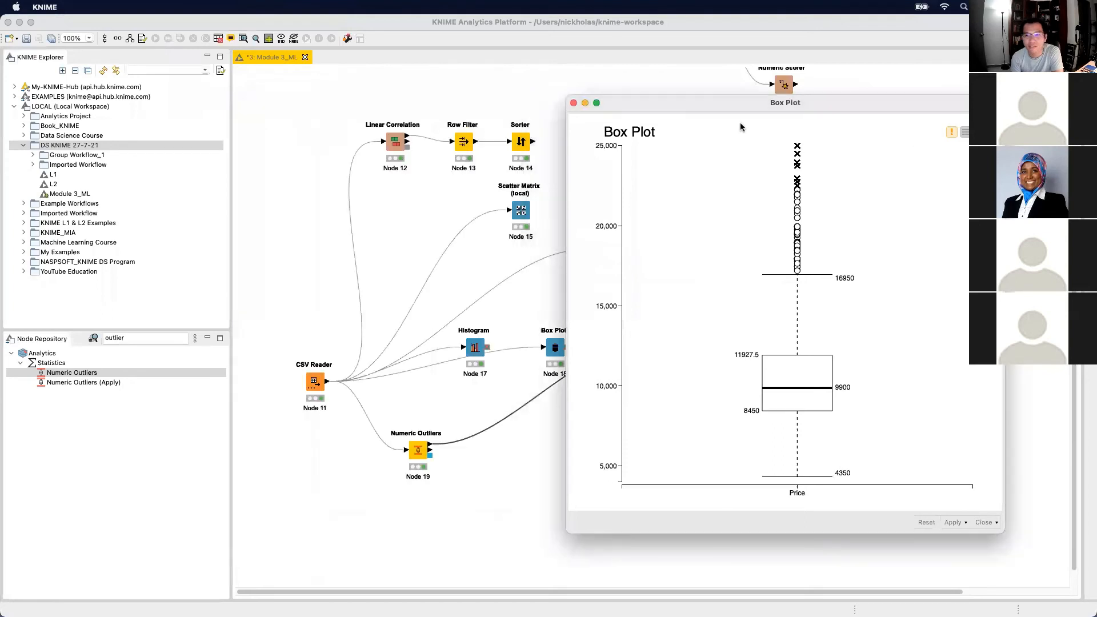
{"action": "left_click", "coordinate": [574, 103]}
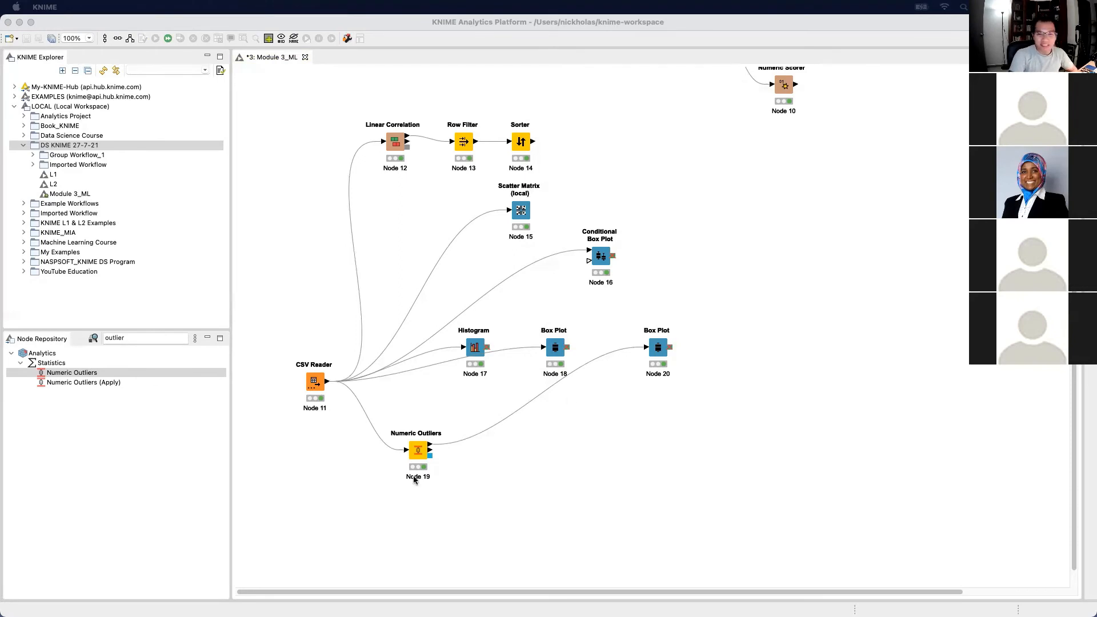
{"action": "left_click", "coordinate": [648, 457]}
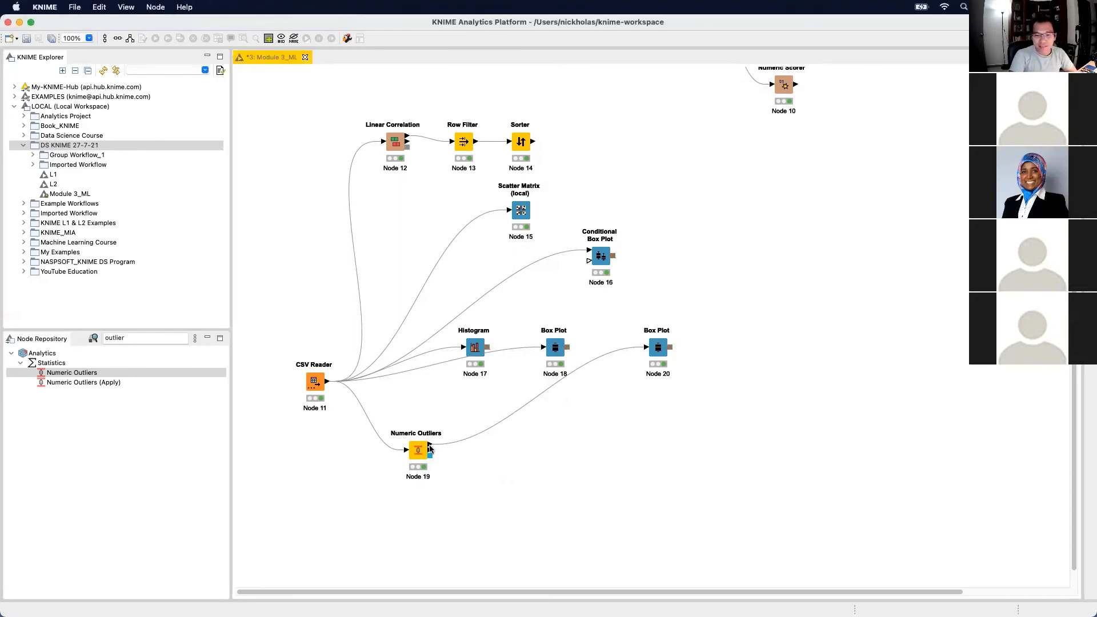
{"action": "mouse_move", "coordinate": [430, 449]}
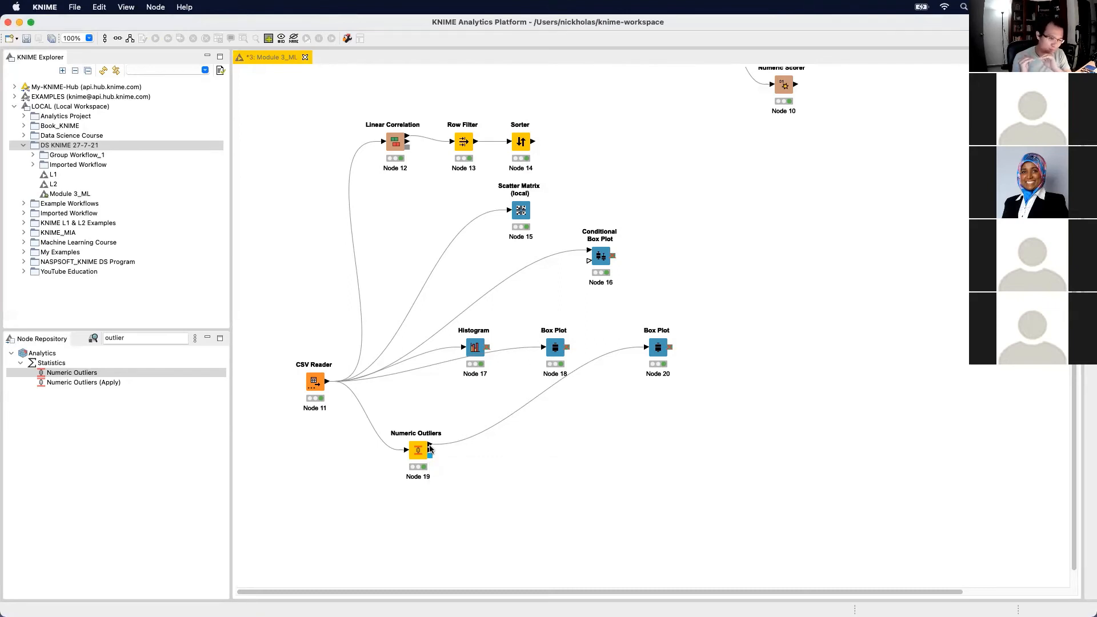
Open the CSV Reader's file table, examine its last rows and close the table
{"action": "left_click", "coordinate": [314, 385]}
{"action": "right_click", "coordinate": [315, 385]}
{"action": "left_click", "coordinate": [351, 605]}
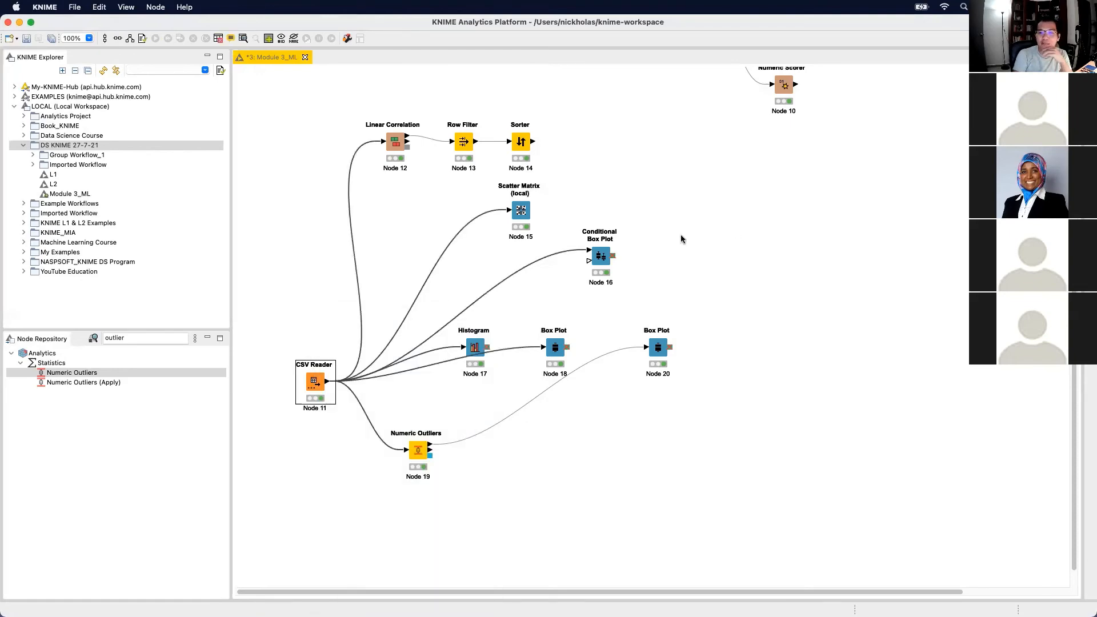
{"action": "left_click_drag", "start_coordinate": [811, 213], "coordinate": [805, 508]}
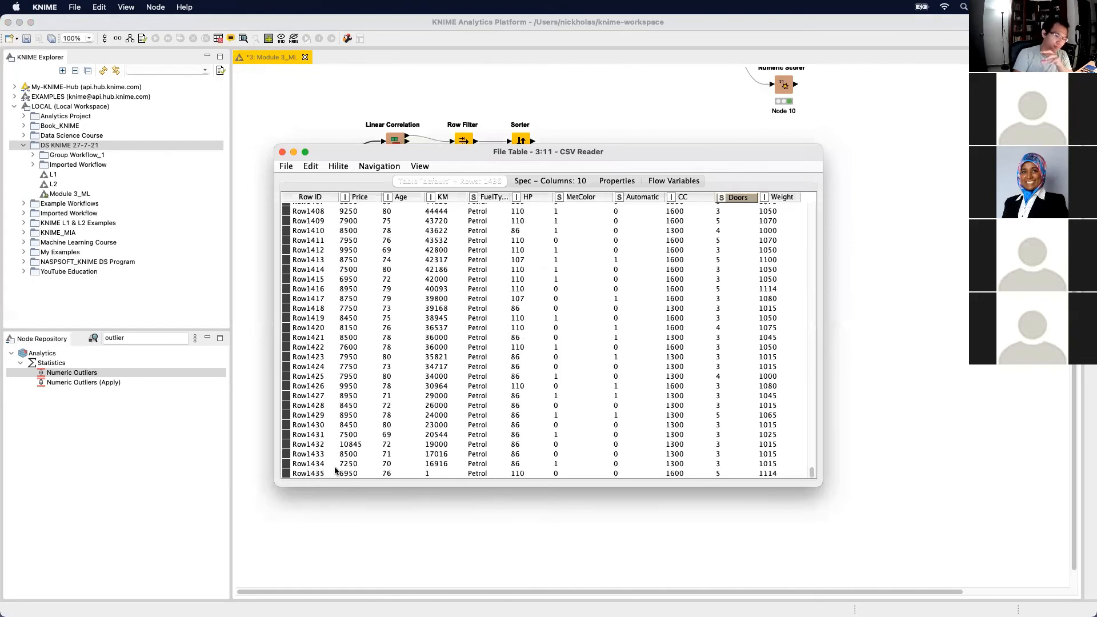
{"action": "left_click_drag", "start_coordinate": [812, 470], "coordinate": [818, 500]}
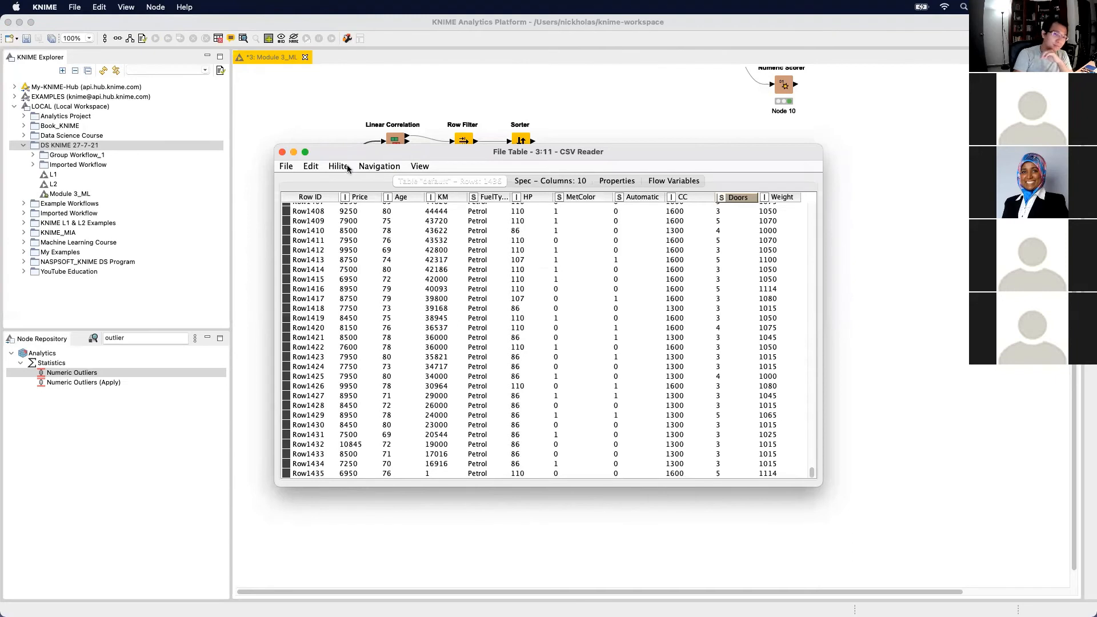
{"action": "left_click", "coordinate": [281, 152]}
Open the Numeric Outliers node's treated table, examine its rows from start to end and close it
{"action": "left_click", "coordinate": [418, 448]}
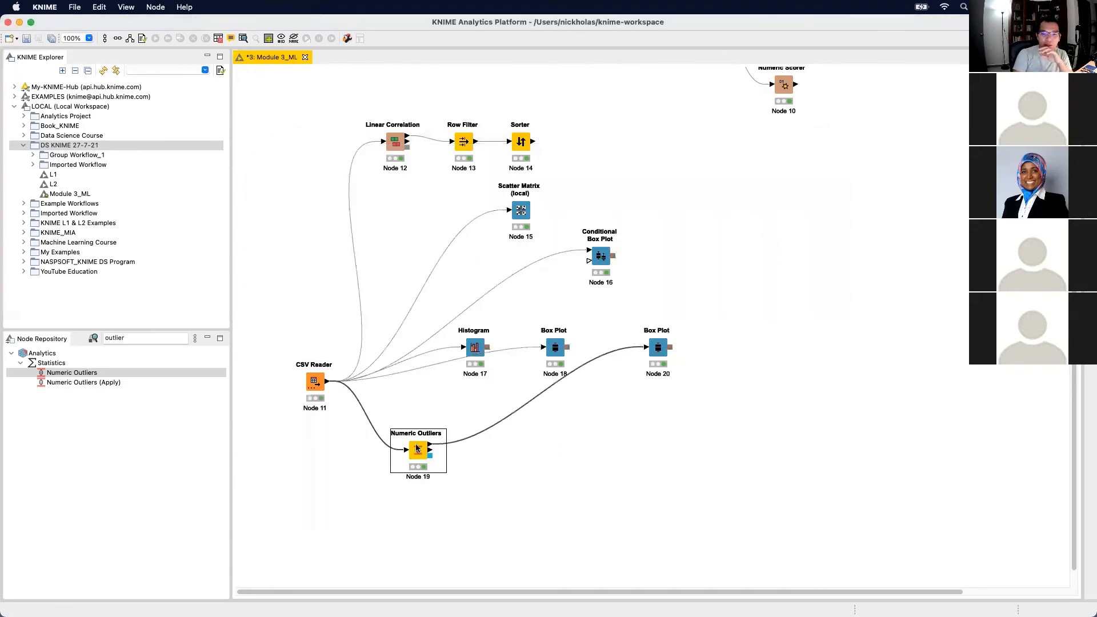
{"action": "right_click", "coordinate": [418, 448]}
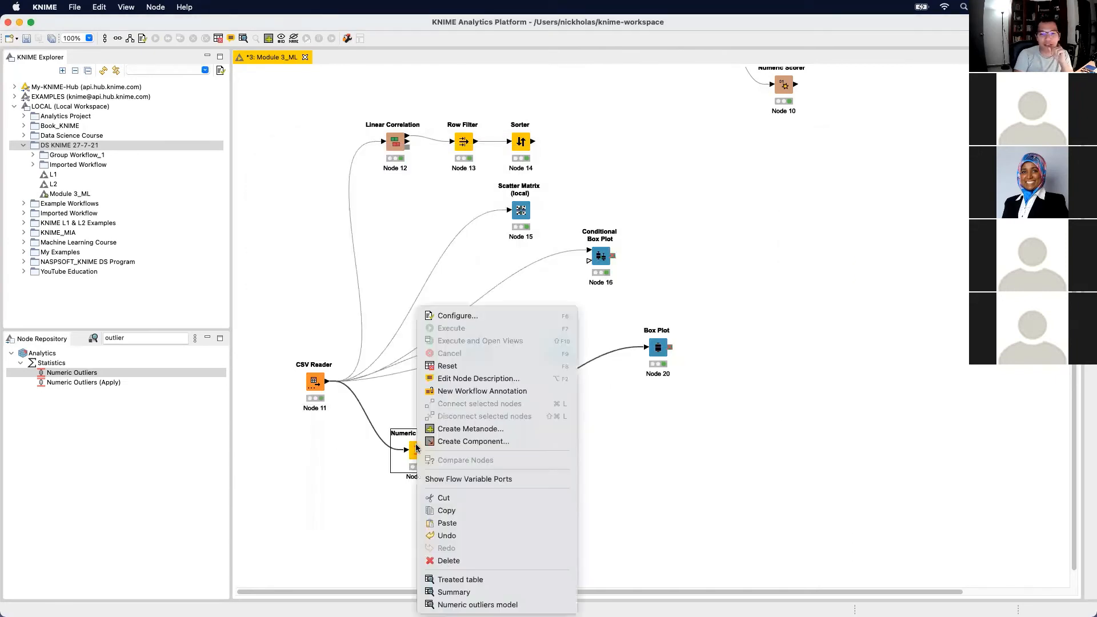
{"action": "left_click", "coordinate": [485, 581]}
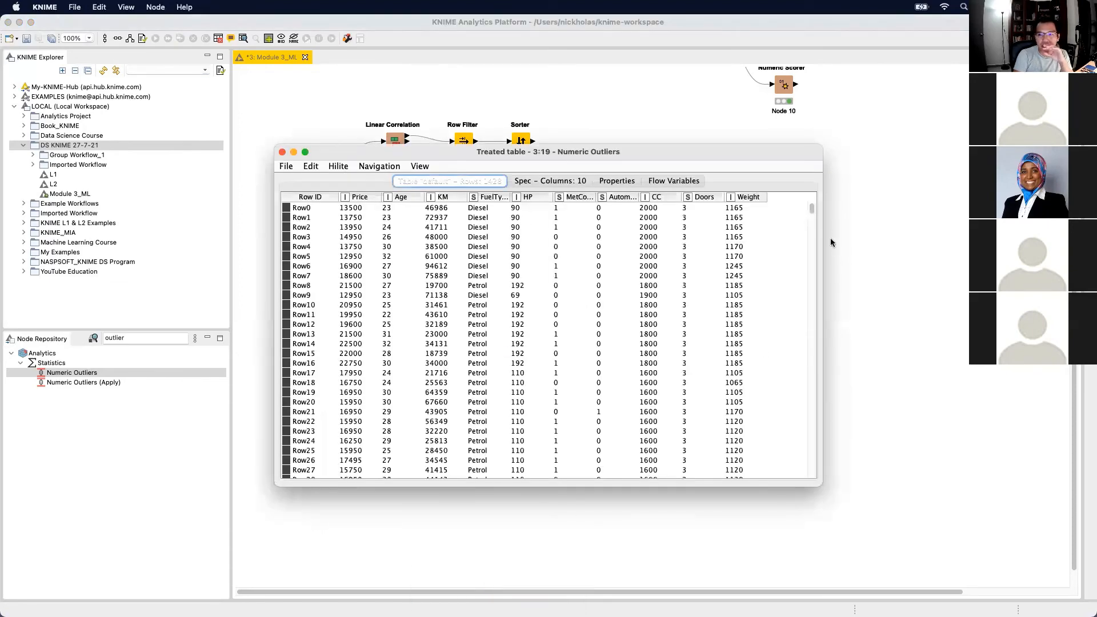
{"action": "left_click_drag", "start_coordinate": [815, 216], "coordinate": [812, 480]}
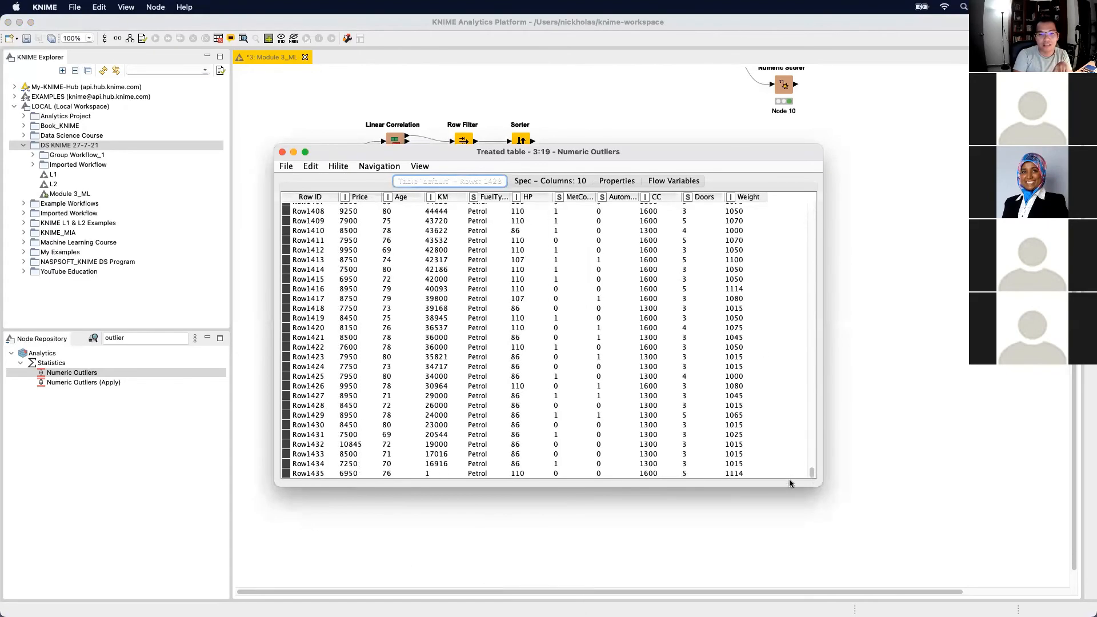
{"action": "scroll", "coordinate": [470, 345], "scroll_direction": "up", "scroll_amount": 10}
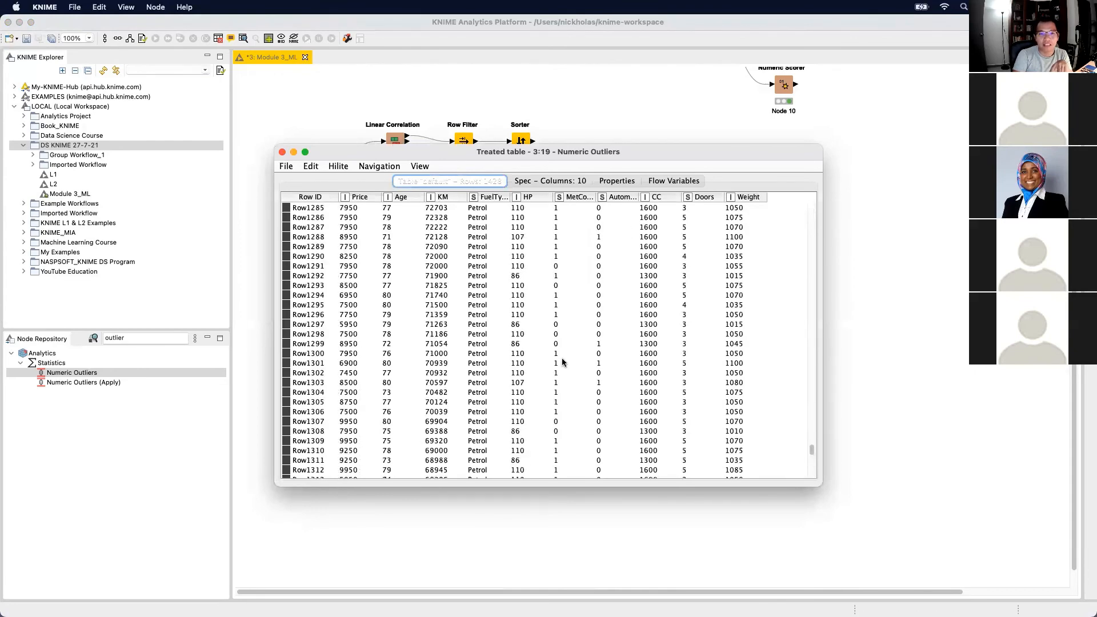
{"action": "left_click_drag", "start_coordinate": [812, 453], "coordinate": [805, 141]}
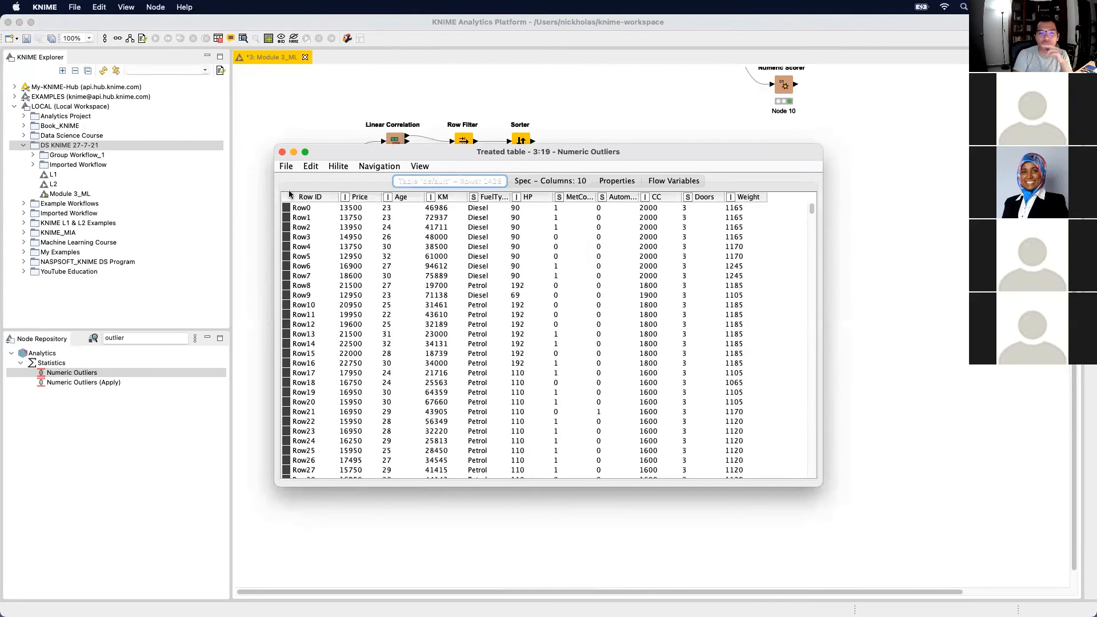
{"action": "left_click", "coordinate": [282, 152]}
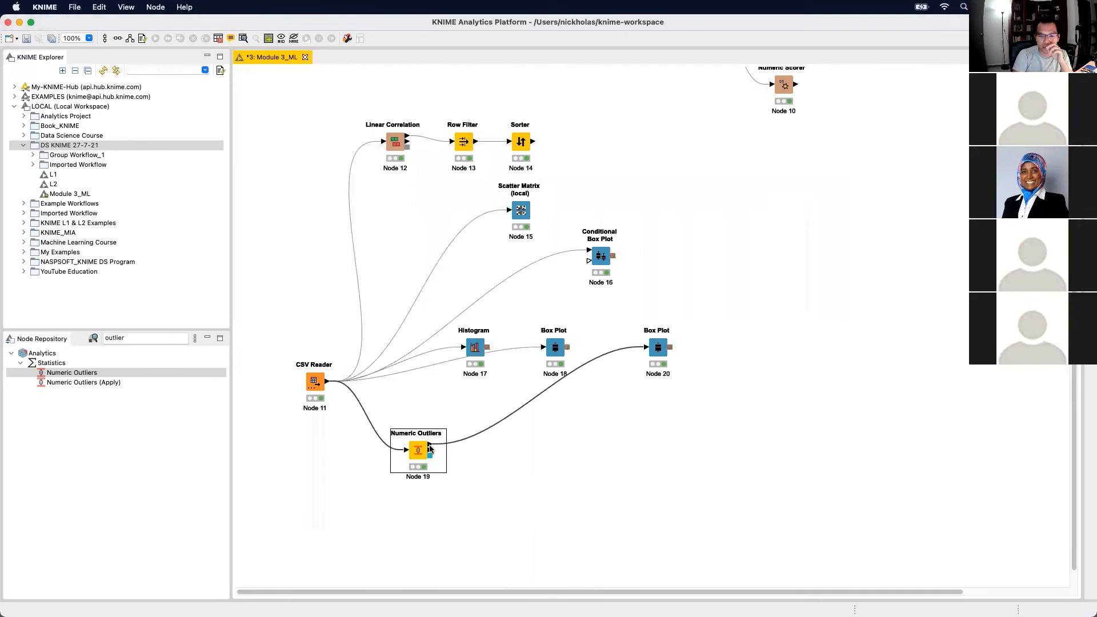
{"action": "left_click", "coordinate": [522, 475]}
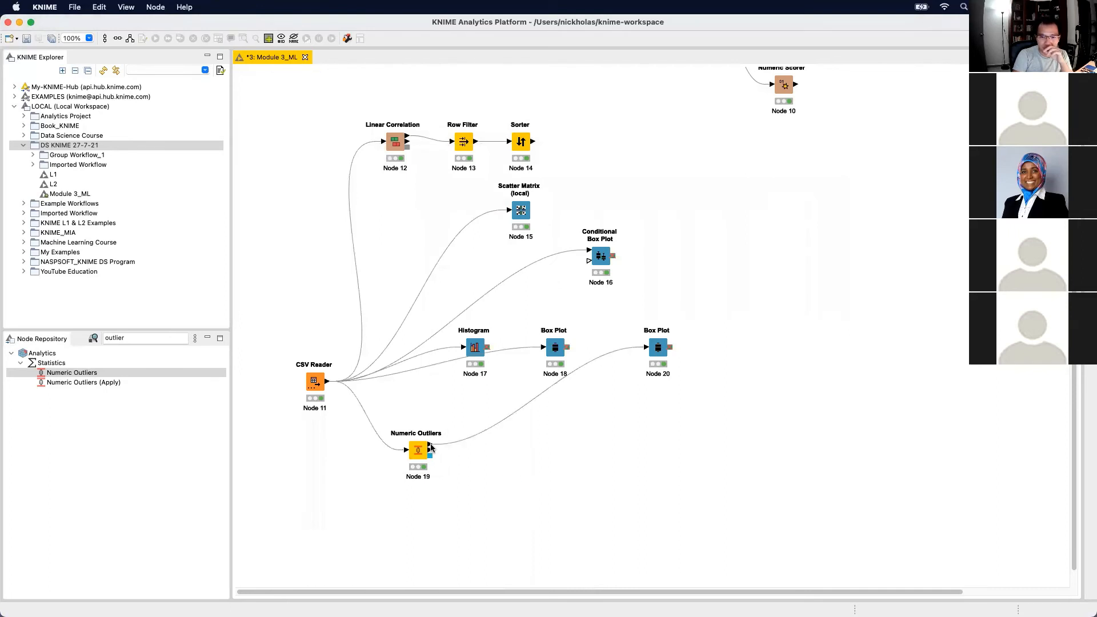
Reopen the Numeric Outliers treated table, enlarge its window and narrow columns to show full names, and move the Automatic column before MetColor
{"action": "mouse_move", "coordinate": [431, 447]}
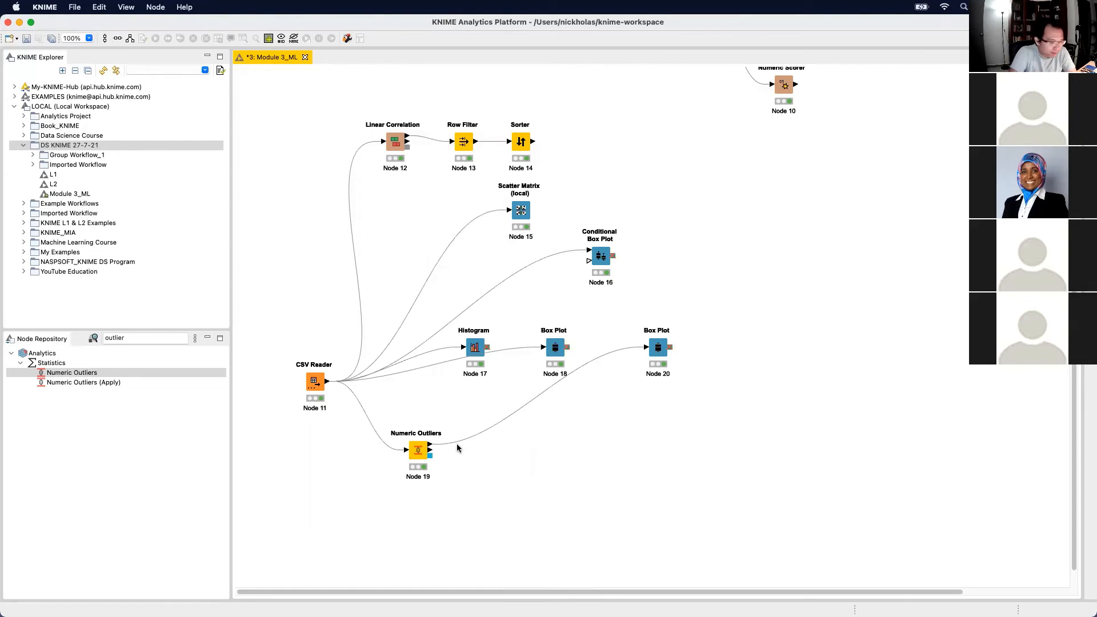
{"action": "right_click", "coordinate": [423, 453]}
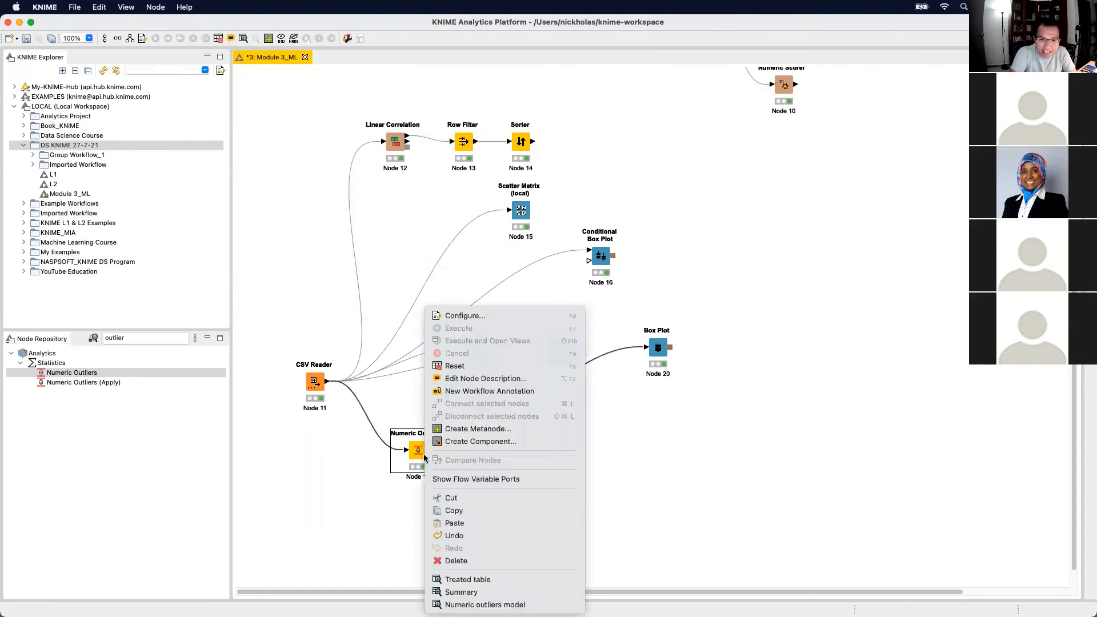
{"action": "left_click", "coordinate": [530, 580]}
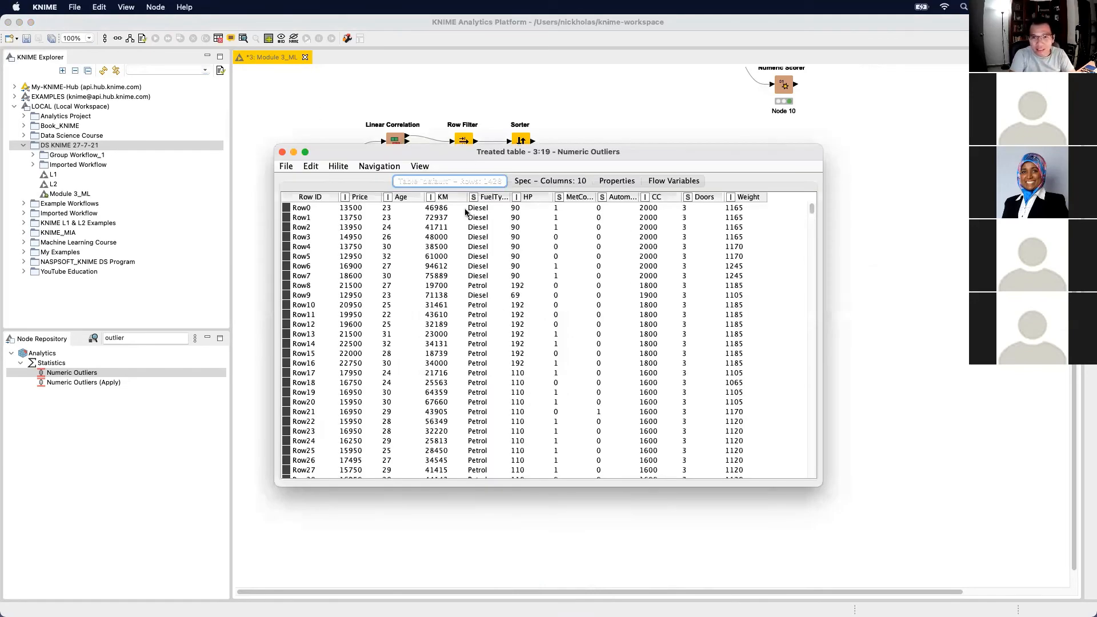
{"action": "mouse_move", "coordinate": [511, 197]}
{"action": "left_mouse_down"}
{"action": "mouse_move", "coordinate": [539, 198]}
{"action": "mouse_move", "coordinate": [527, 200]}
{"action": "left_mouse_up"}
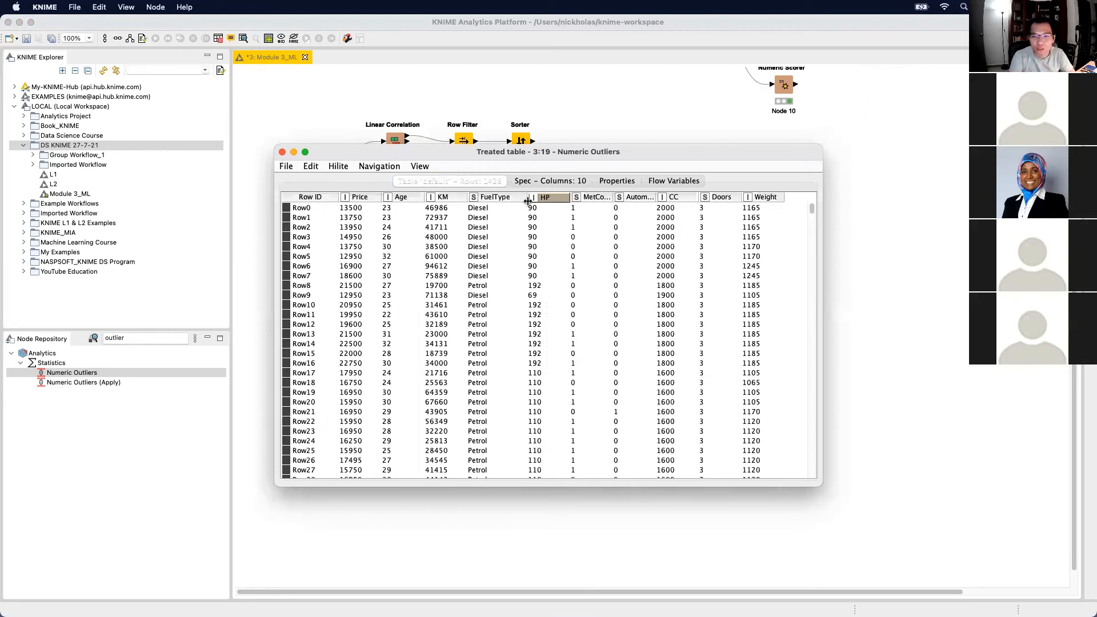
{"action": "left_click_drag", "start_coordinate": [821, 215], "coordinate": [882, 216]}
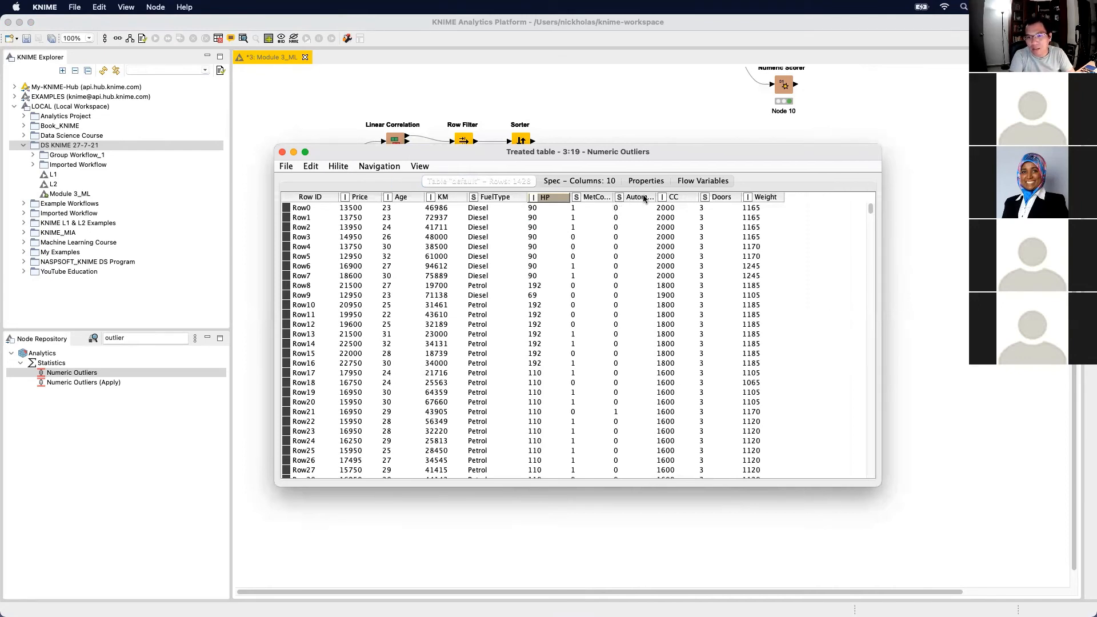
{"action": "left_click_drag", "start_coordinate": [644, 199], "coordinate": [598, 197]}
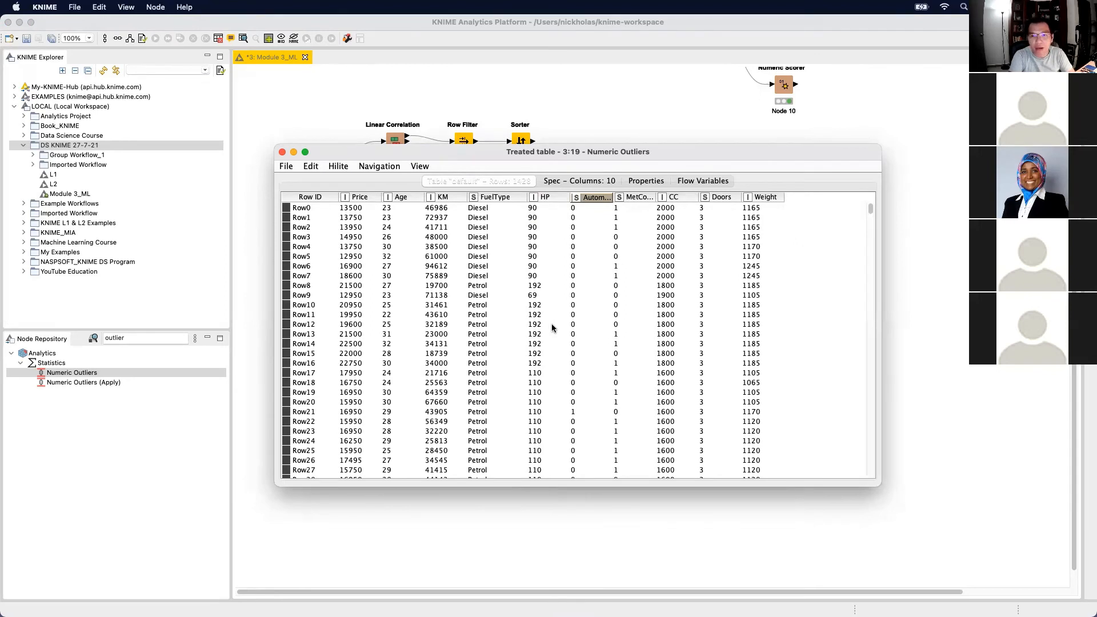
{"action": "left_click_drag", "start_coordinate": [614, 197], "coordinate": [688, 198]}
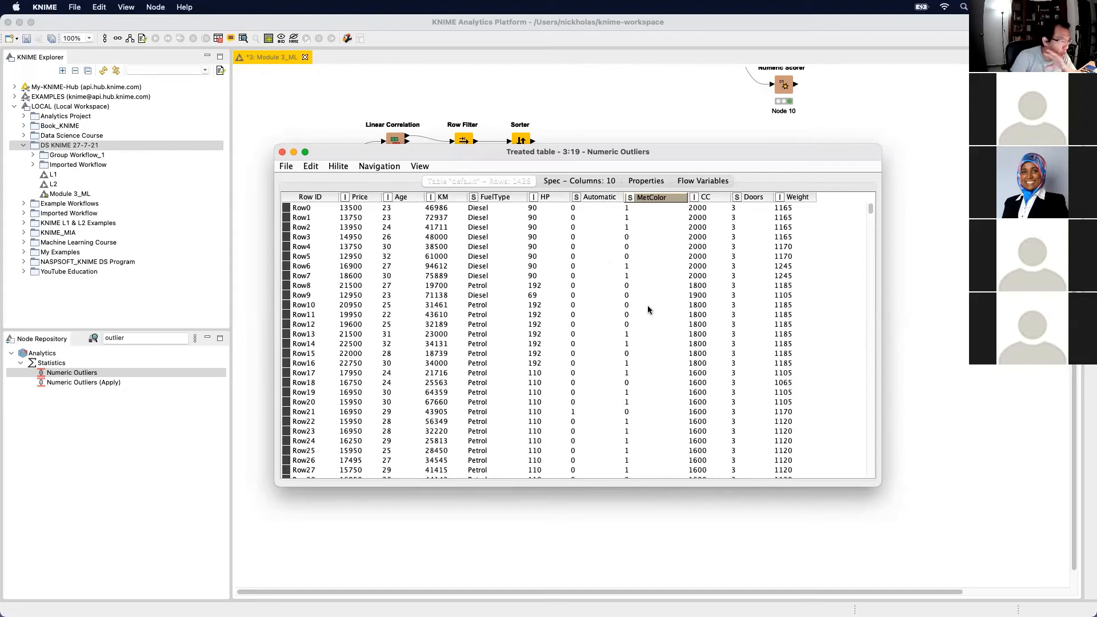
Move the treated table aside to check the workflow behind it, and close the table
{"action": "left_click_drag", "start_coordinate": [443, 151], "coordinate": [704, 298]}
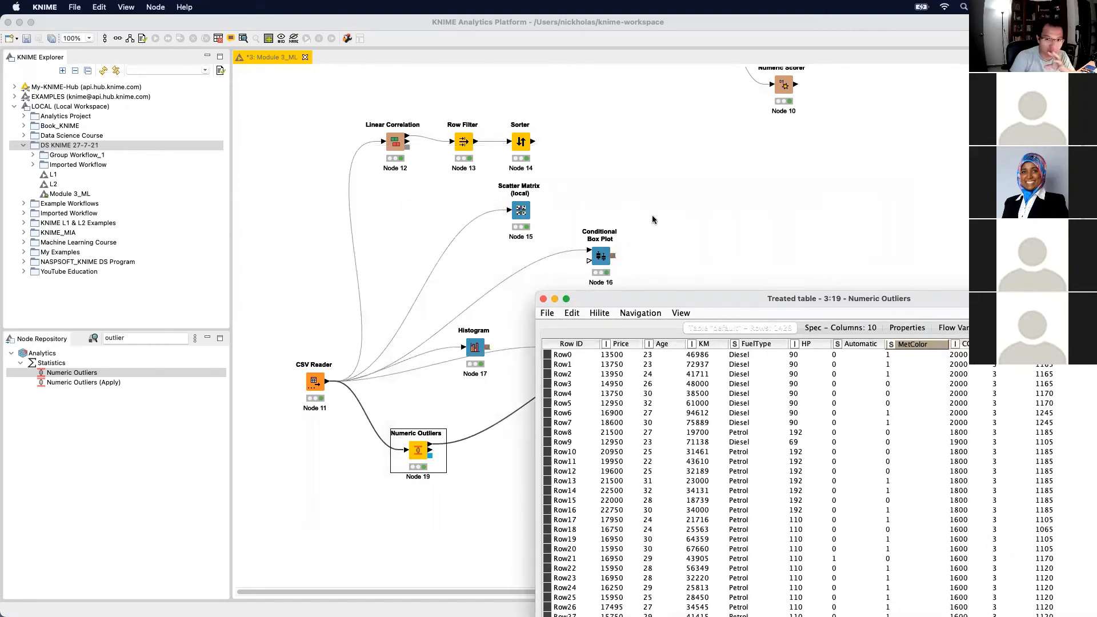
{"action": "left_click_drag", "start_coordinate": [752, 305], "coordinate": [544, 111]}
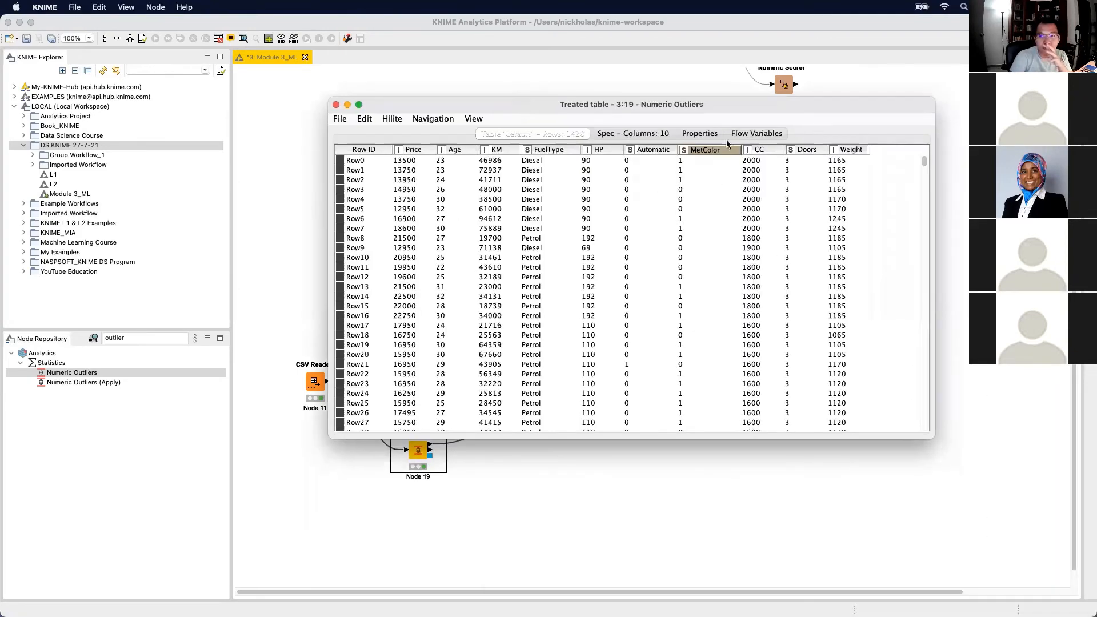
{"action": "left_click", "coordinate": [336, 106]}
Find the String To Number node in the repository, add it to the workflow and feed it the Numeric Outliers treated table
{"action": "left_click", "coordinate": [136, 336]}
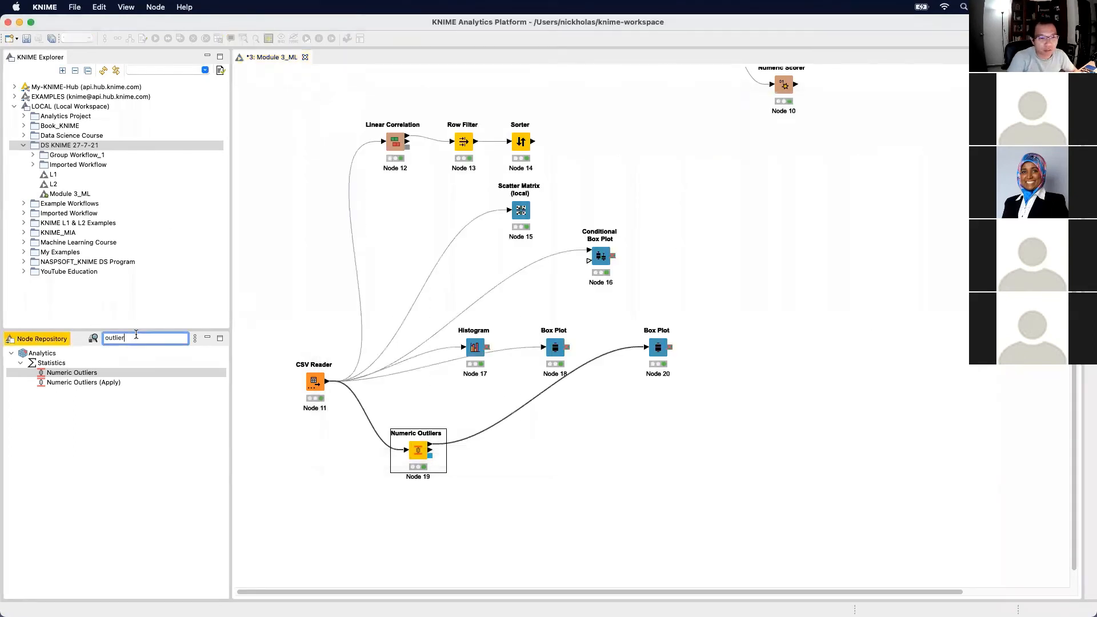
{"action": "double_click", "coordinate": [136, 336]}
{"action": "type", "text": "strin"}
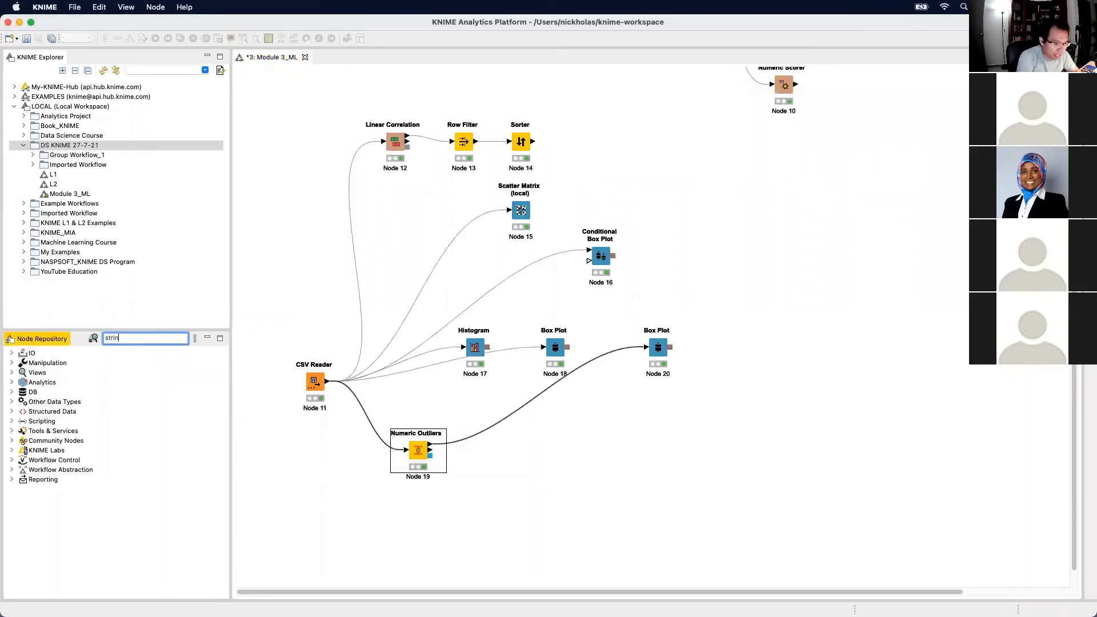
{"action": "type", "text": "g to number"}
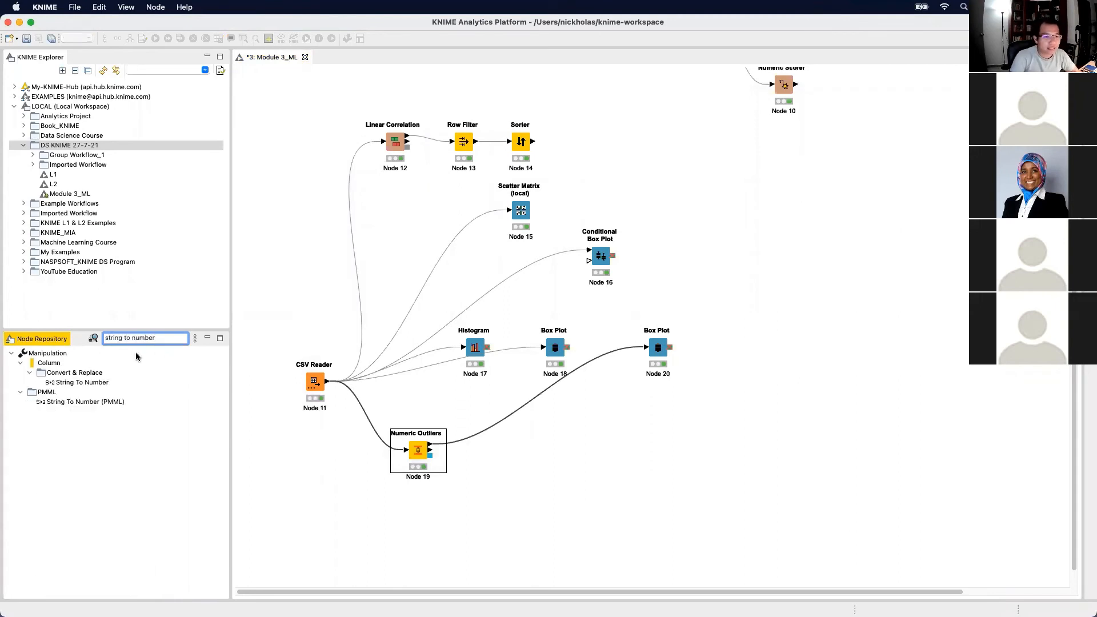
{"action": "left_click", "coordinate": [92, 384]}
{"action": "left_click_drag", "start_coordinate": [91, 385], "coordinate": [568, 456]}
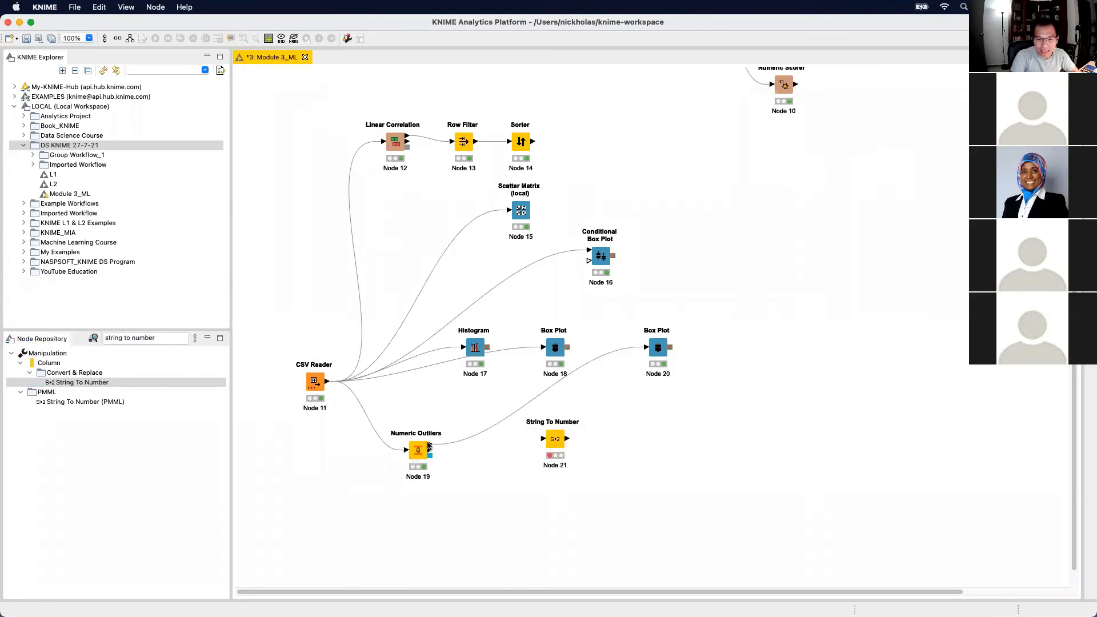
{"action": "left_click_drag", "start_coordinate": [430, 445], "coordinate": [556, 457]}
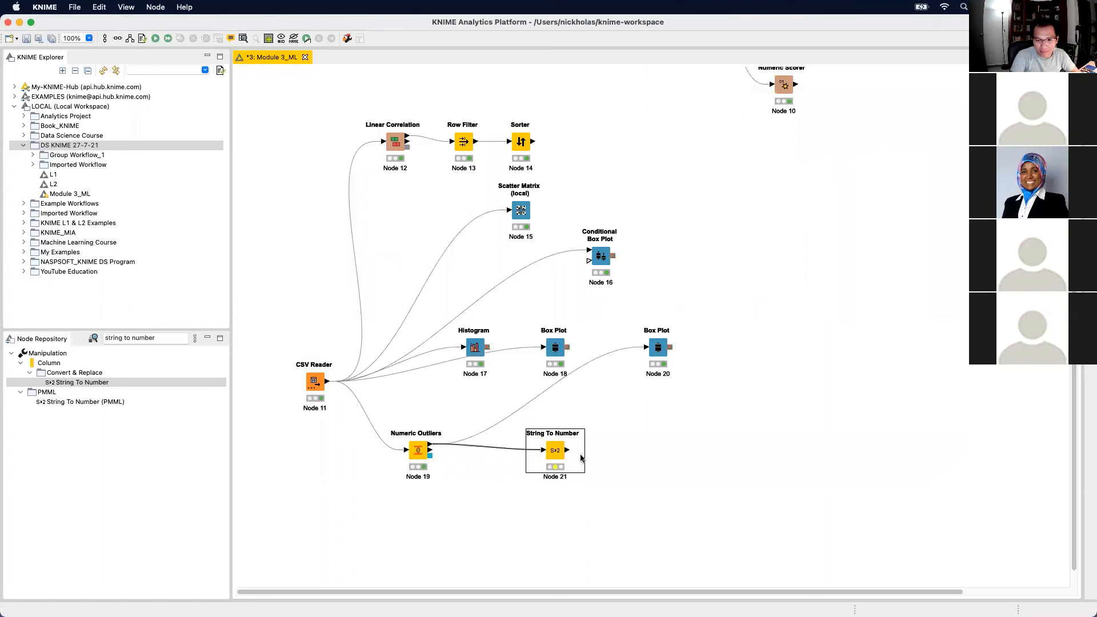
{"action": "left_click", "coordinate": [659, 464]}
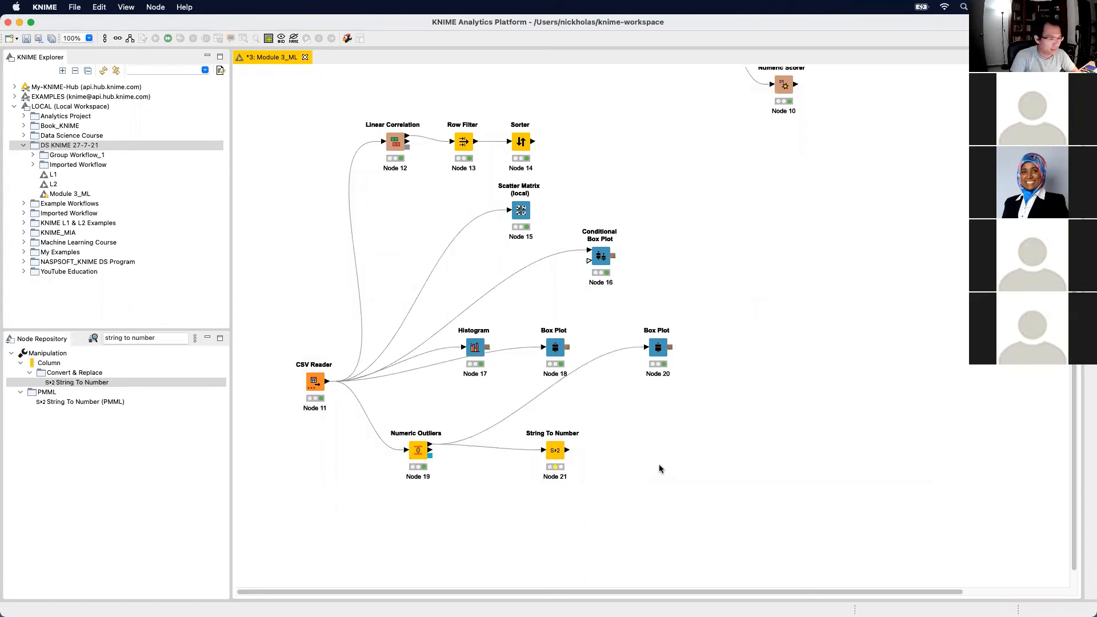
Configure the String To Number node to convert only MetColor and Automatic to Number (integer)
{"action": "left_click", "coordinate": [560, 450]}
{"action": "double_click", "coordinate": [560, 450]}
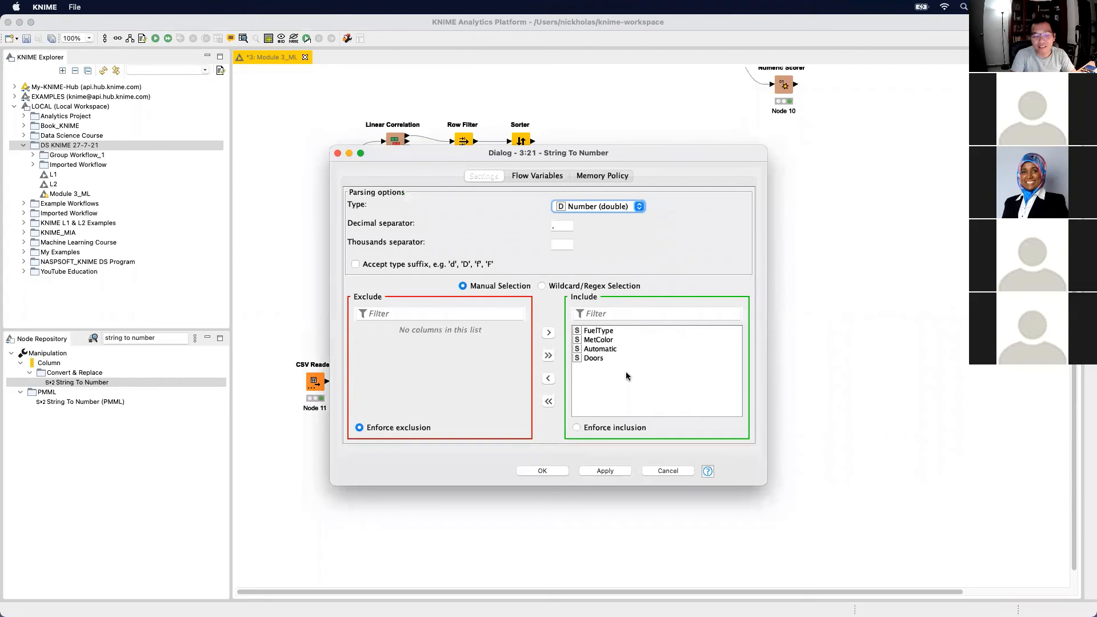
{"action": "left_click", "coordinate": [548, 401]}
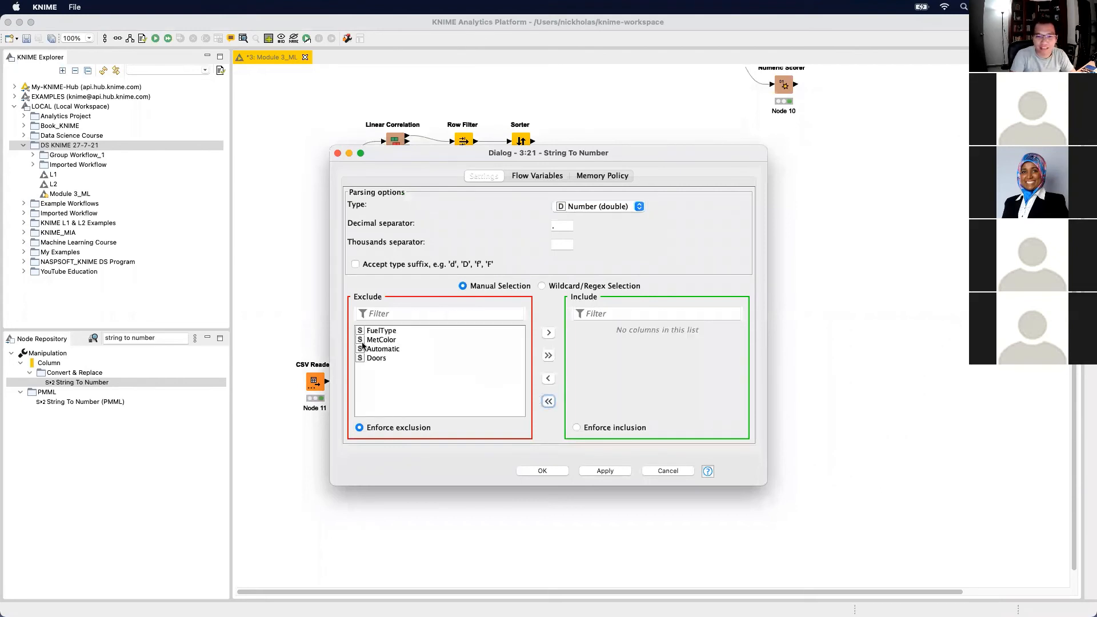
{"action": "double_click", "coordinate": [385, 341]}
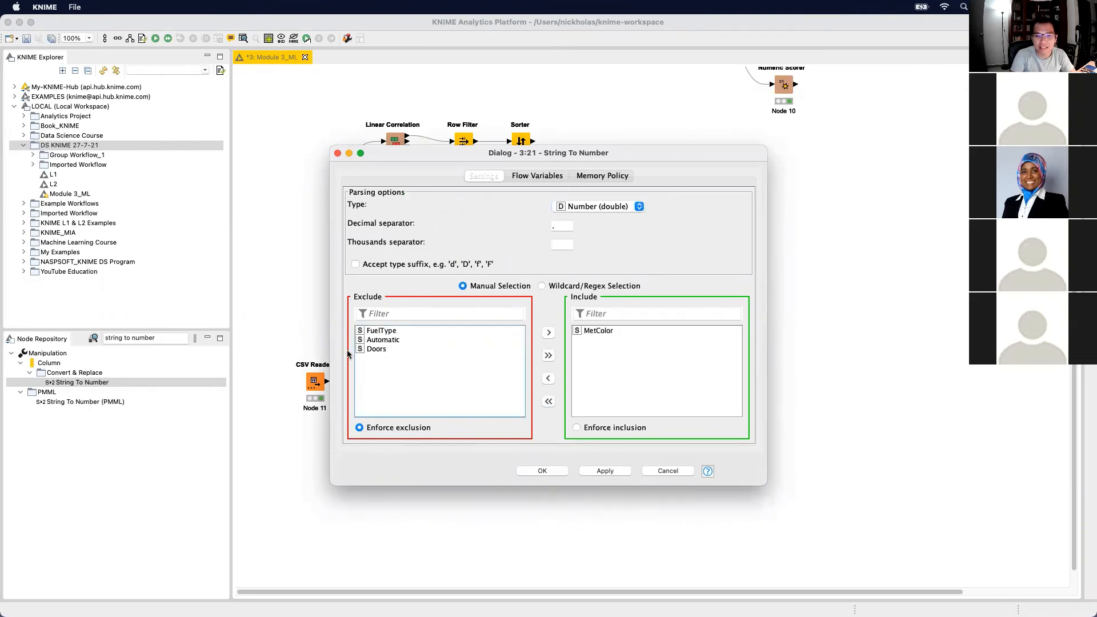
{"action": "double_click", "coordinate": [381, 340]}
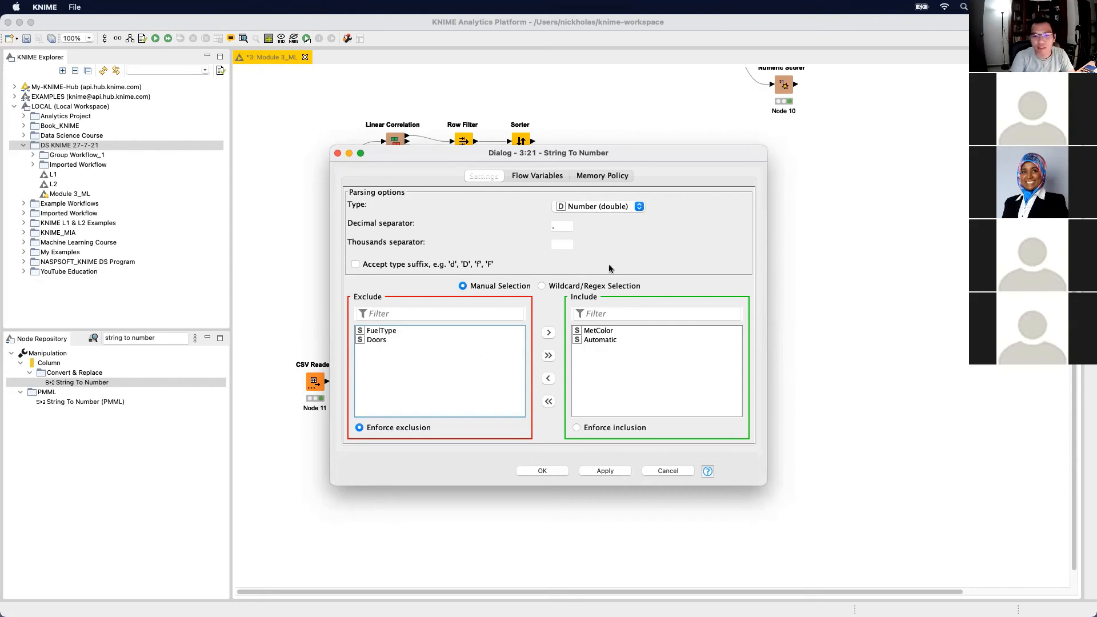
{"action": "left_click", "coordinate": [605, 207]}
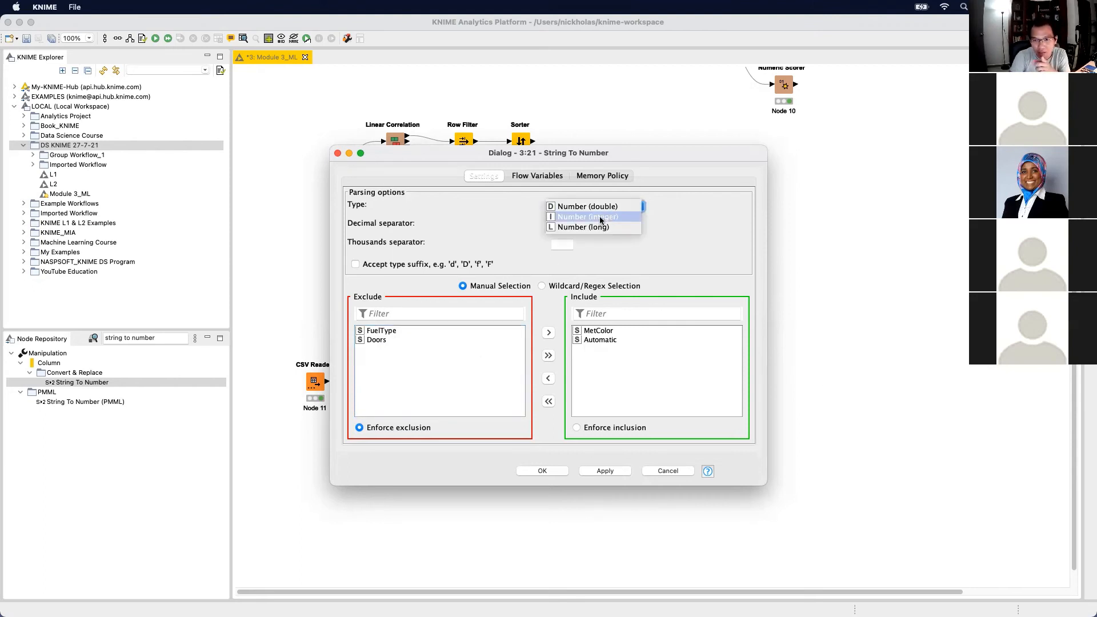
{"action": "left_click", "coordinate": [600, 218]}
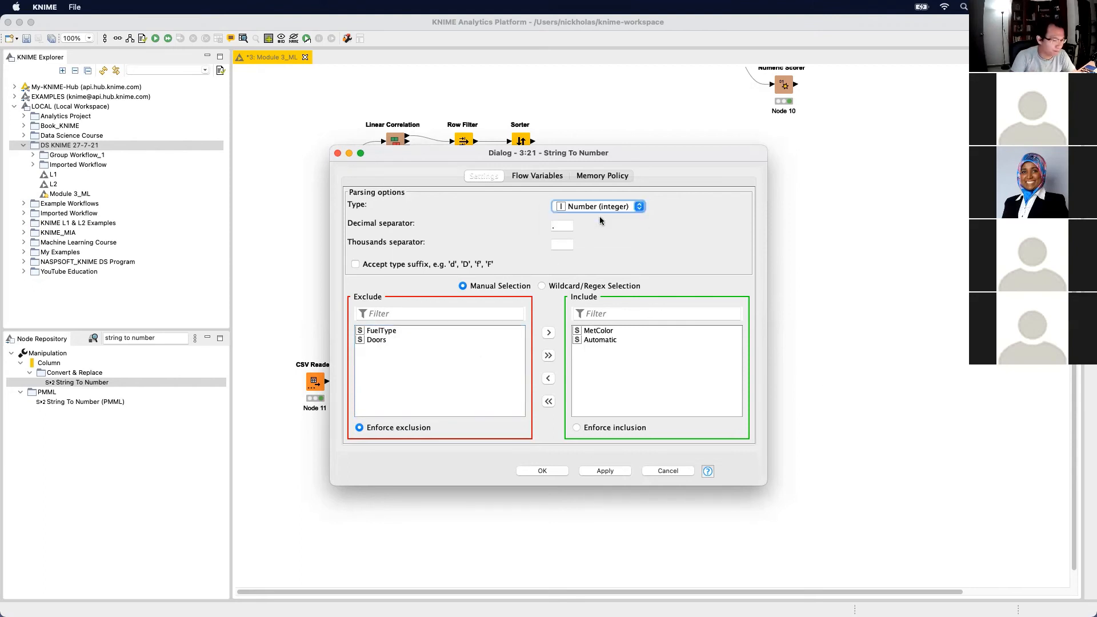
{"action": "left_click", "coordinate": [606, 470]}
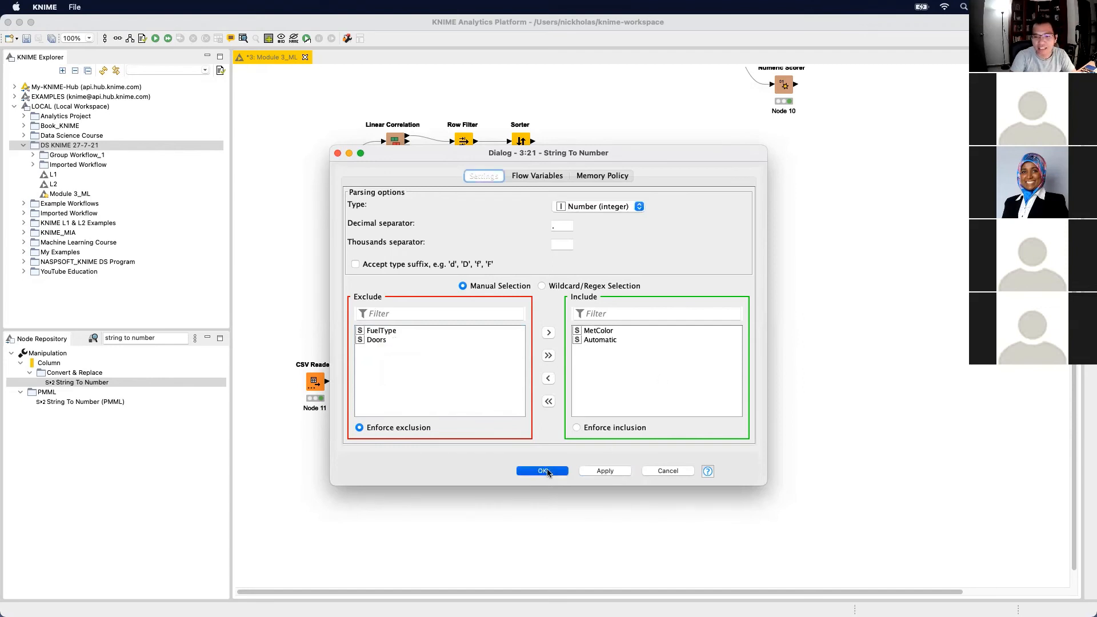
{"action": "key", "text": "Return"}
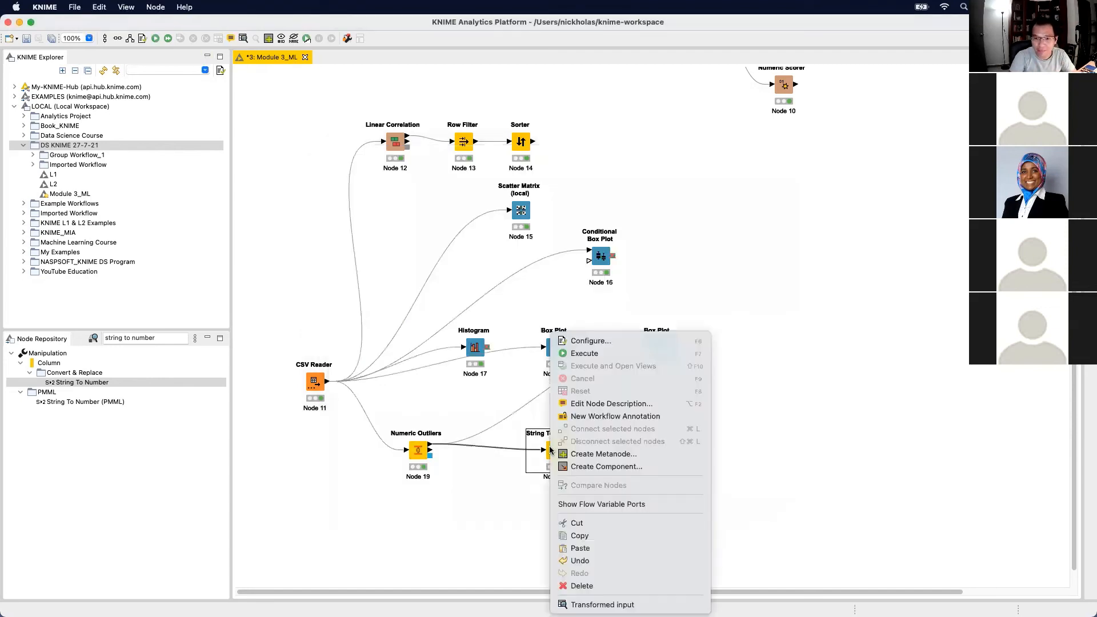
Execute the String To Number node, examine the column types in its transformed table and close the table
{"action": "right_click", "coordinate": [552, 451]}
{"action": "left_click", "coordinate": [607, 354]}
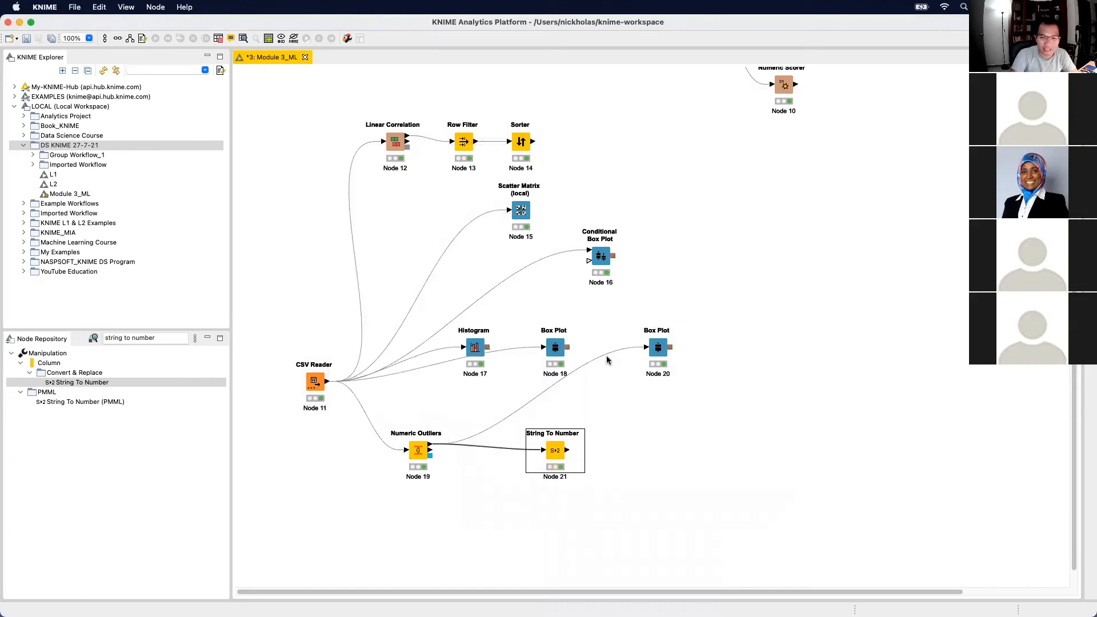
{"action": "right_click", "coordinate": [553, 452]}
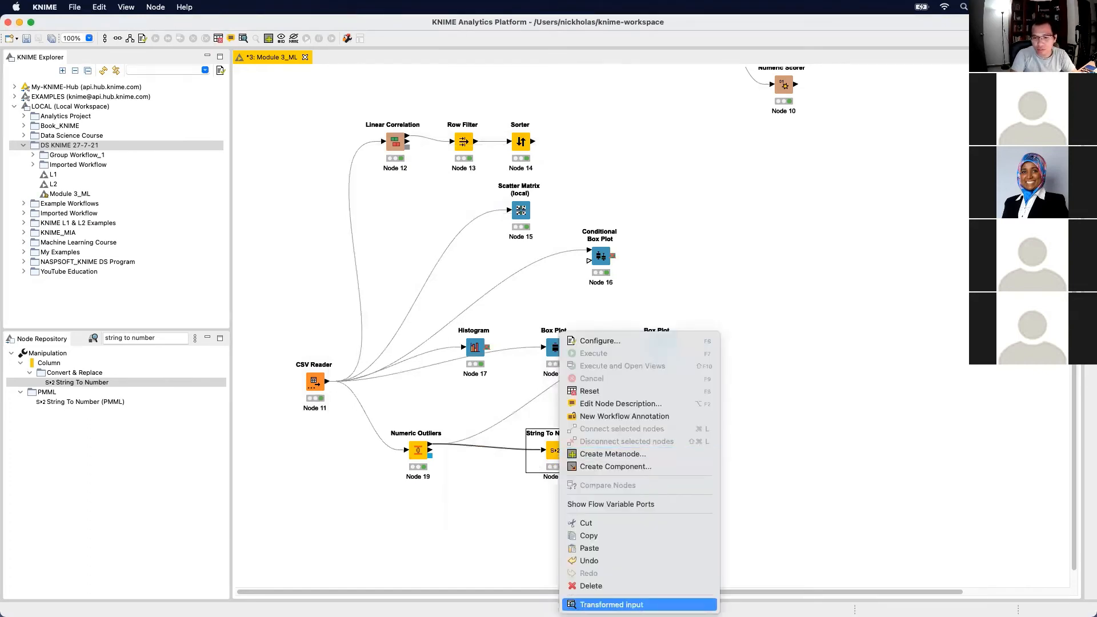
{"action": "left_click", "coordinate": [611, 604]}
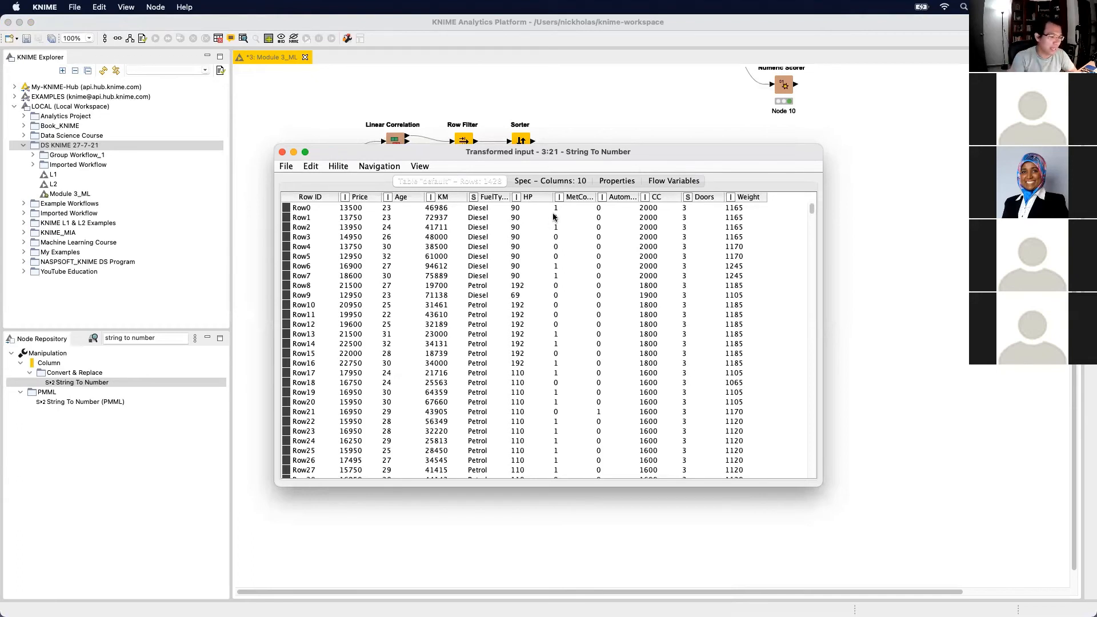
{"action": "left_click", "coordinate": [282, 152]}
Switch to the course slides and review the Handling Categorical Variable page on dummy variables
{"action": "left_click", "coordinate": [160, 338]}
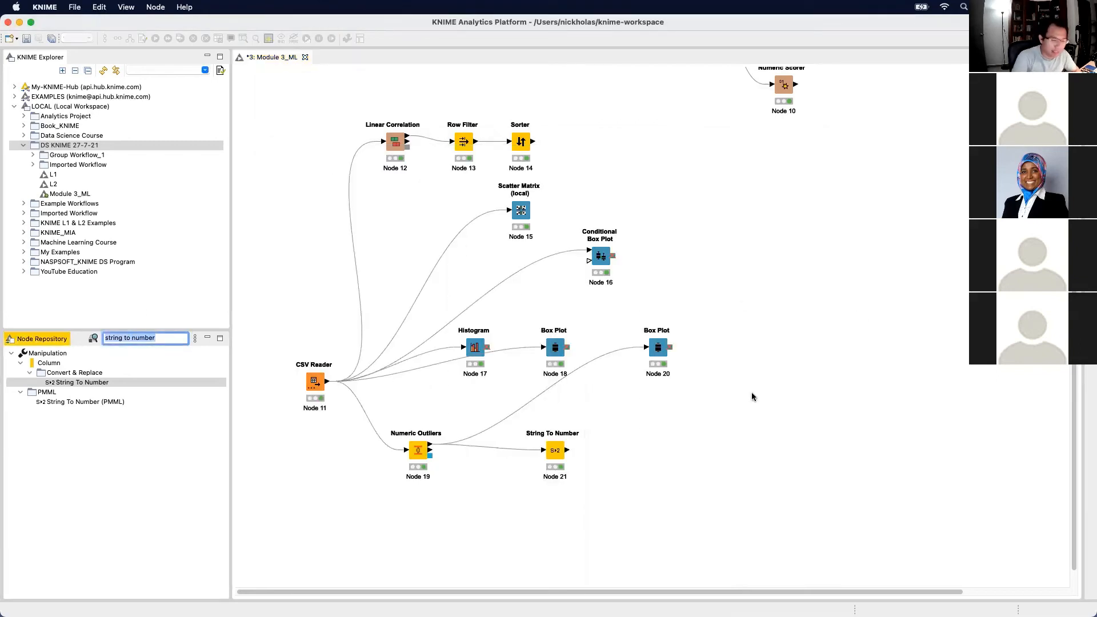
{"action": "key", "text": "ctrl+Right"}
{"action": "key", "text": "Right"}
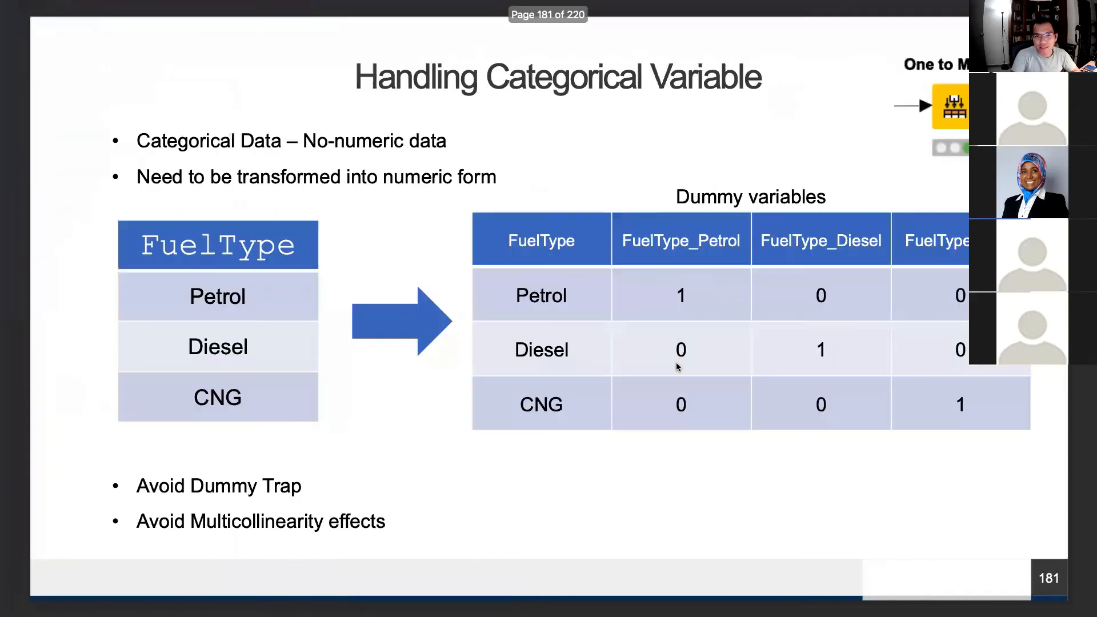
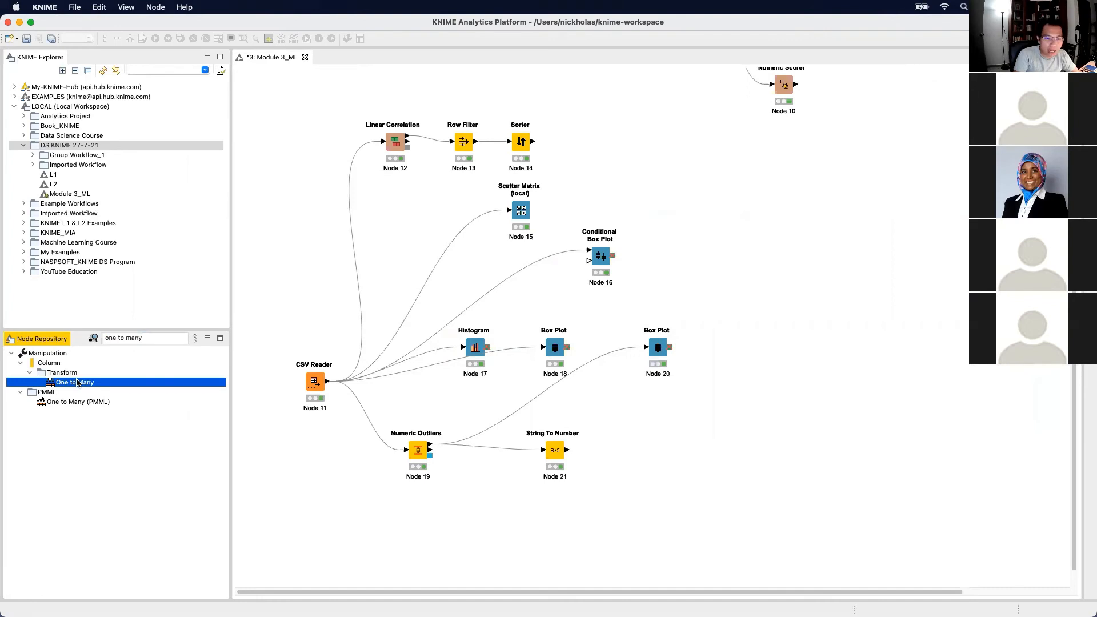
Add a One to Many node to the workflow beside the String To Number node
{"action": "left_click_drag", "start_coordinate": [77, 383], "coordinate": [695, 448]}
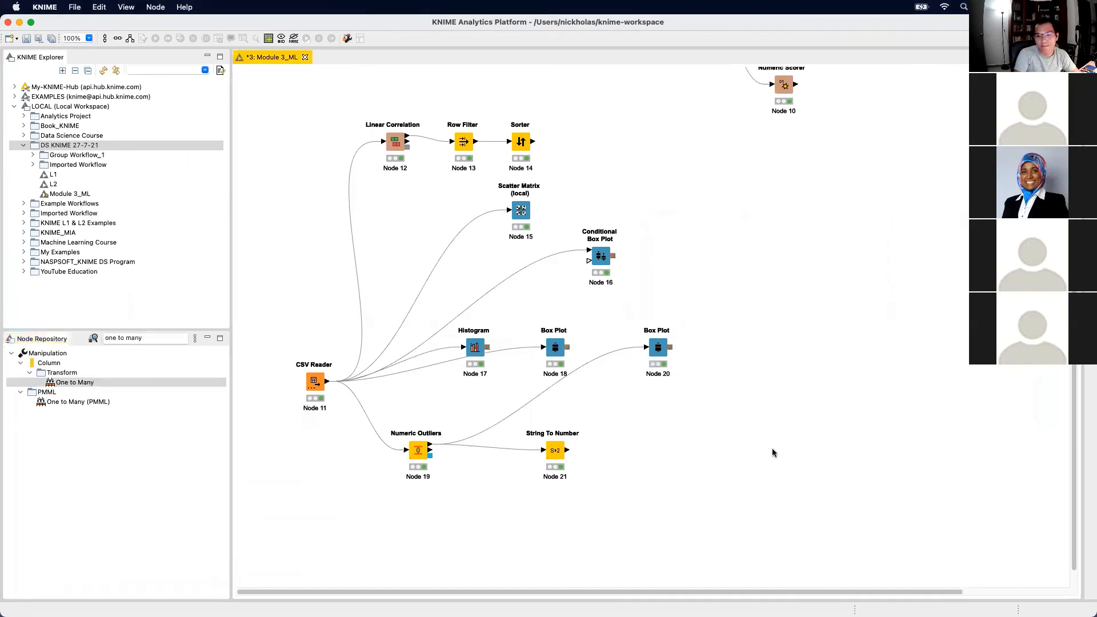
{"action": "left_click_drag", "start_coordinate": [100, 383], "coordinate": [724, 445]}
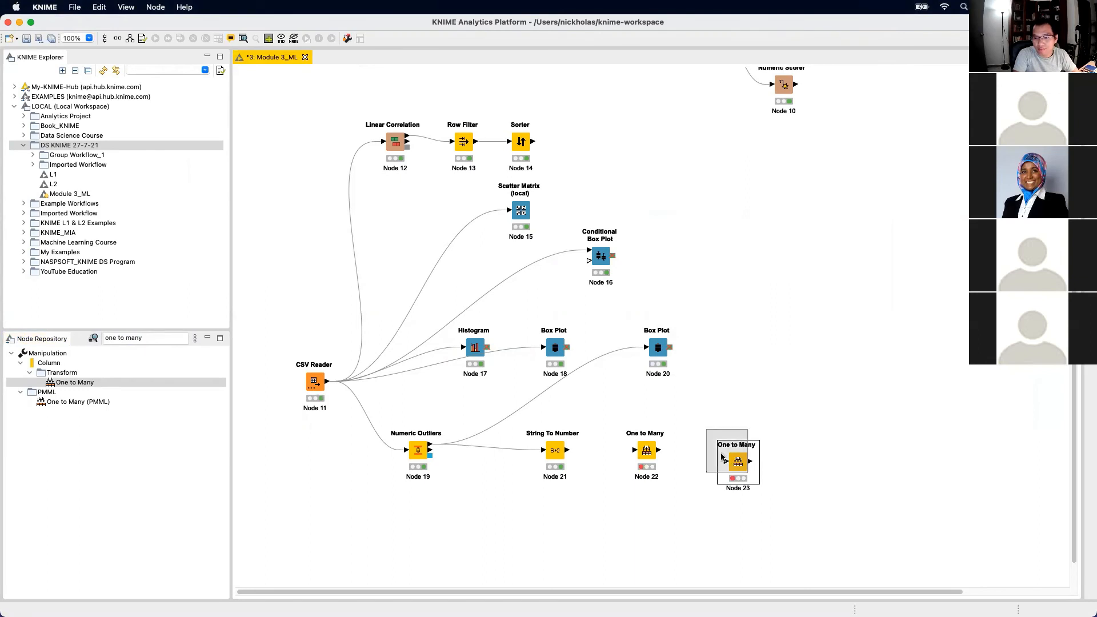
{"action": "left_click", "coordinate": [816, 439]}
{"action": "left_click_drag", "start_coordinate": [659, 453], "coordinate": [716, 450]}
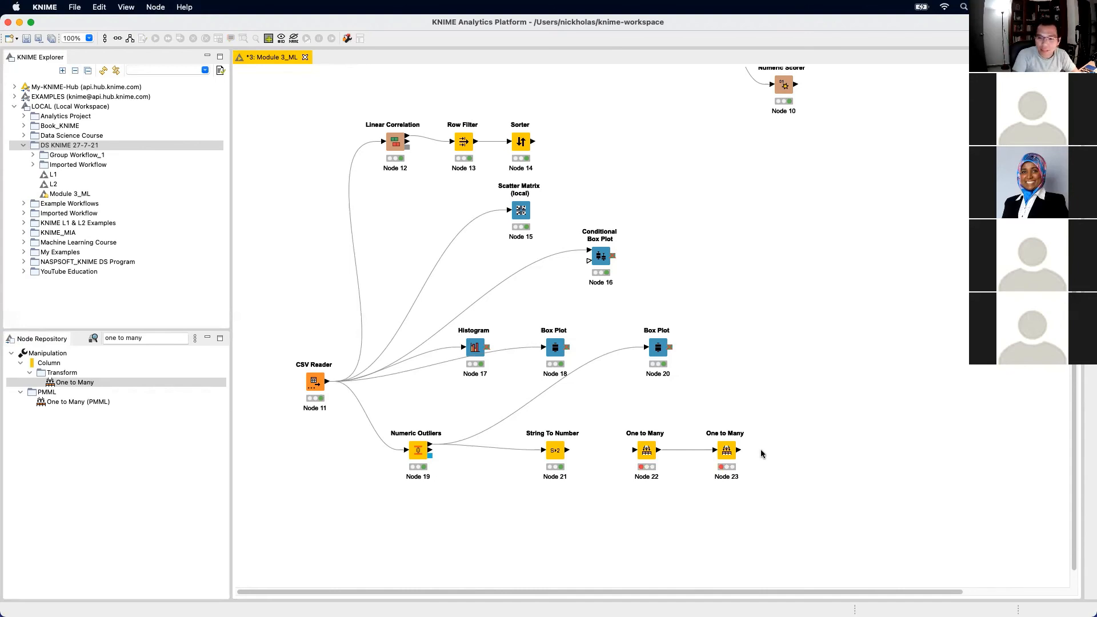
{"action": "double_click", "coordinate": [727, 451]}
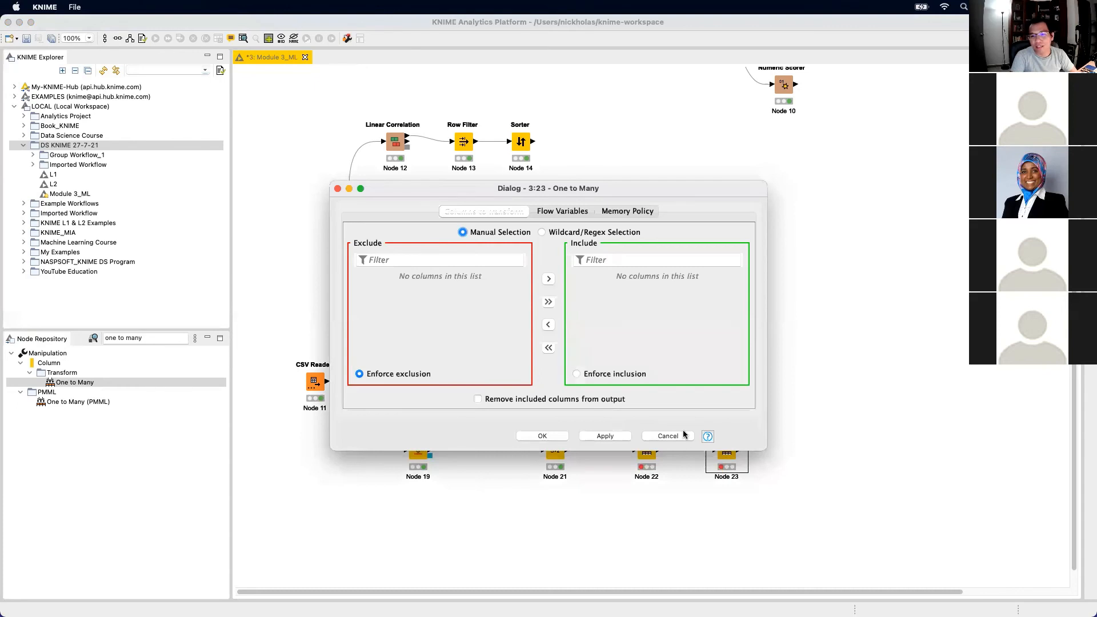
{"action": "left_click", "coordinate": [667, 436]}
{"action": "right_click", "coordinate": [724, 453]}
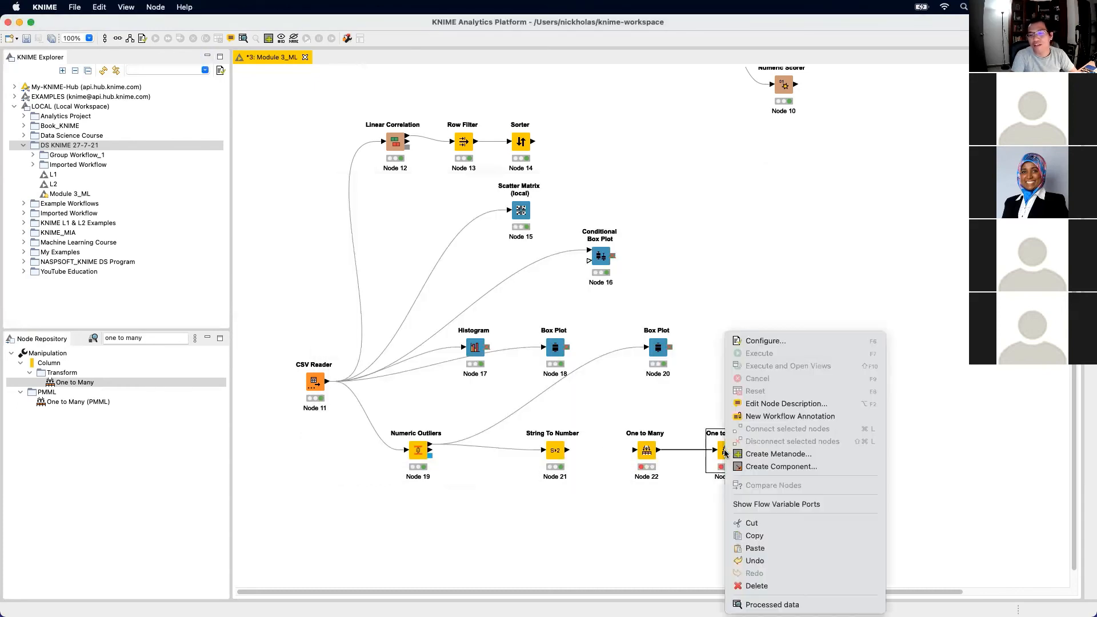
{"action": "left_click", "coordinate": [781, 587]}
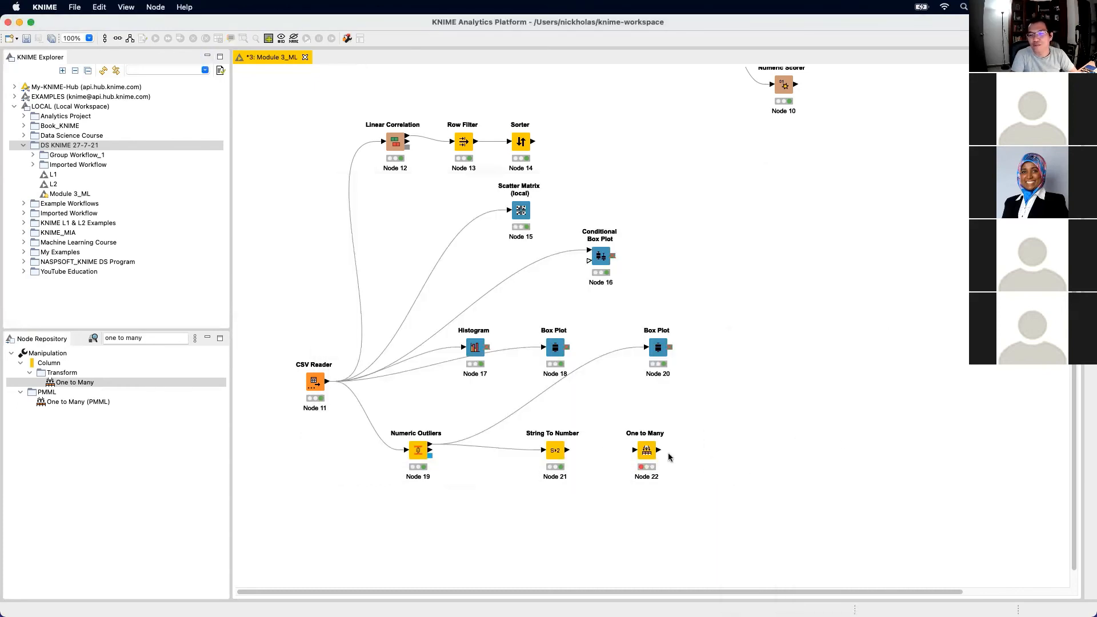
Connect String To Number to the One to Many node and configure it to transform only FuelType, excluding Doors
{"action": "left_click_drag", "start_coordinate": [568, 451], "coordinate": [636, 453]}
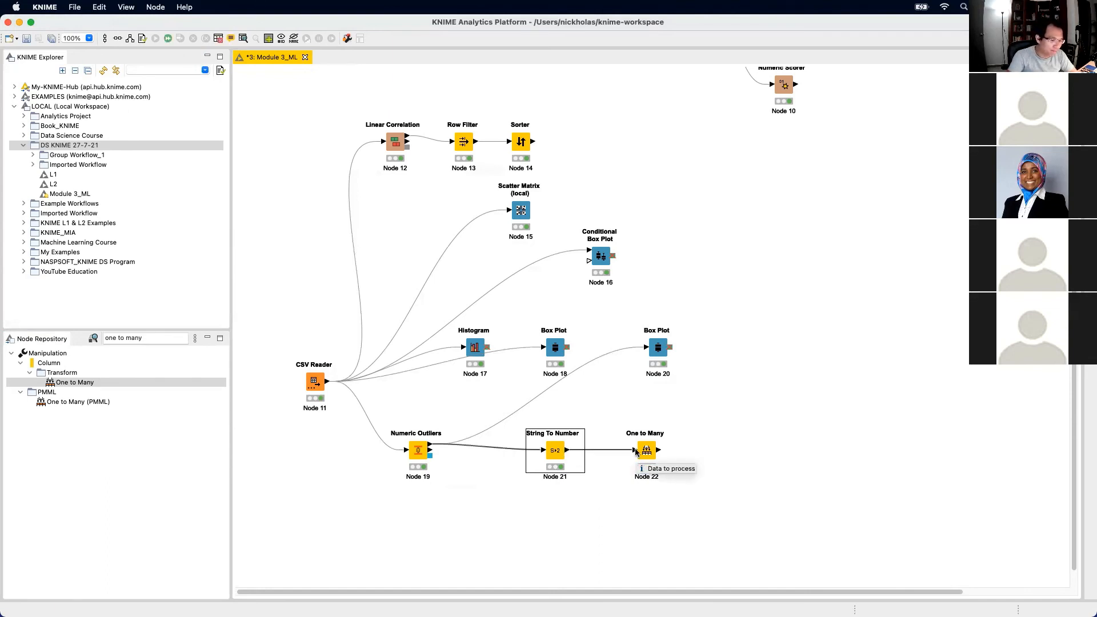
{"action": "right_click", "coordinate": [638, 452]}
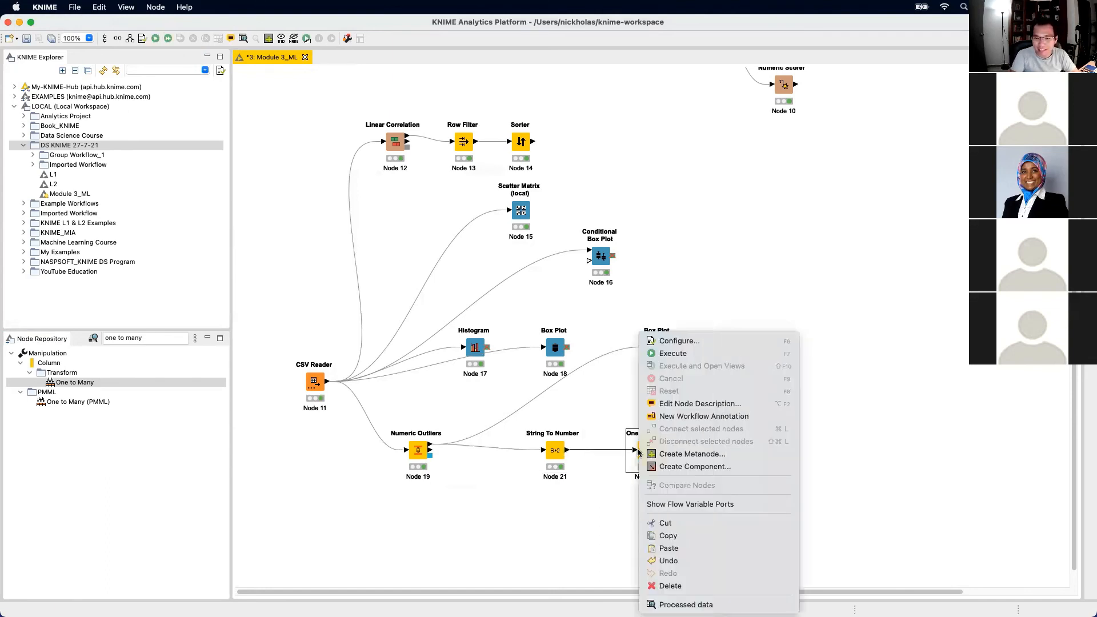
{"action": "left_click", "coordinate": [725, 341]}
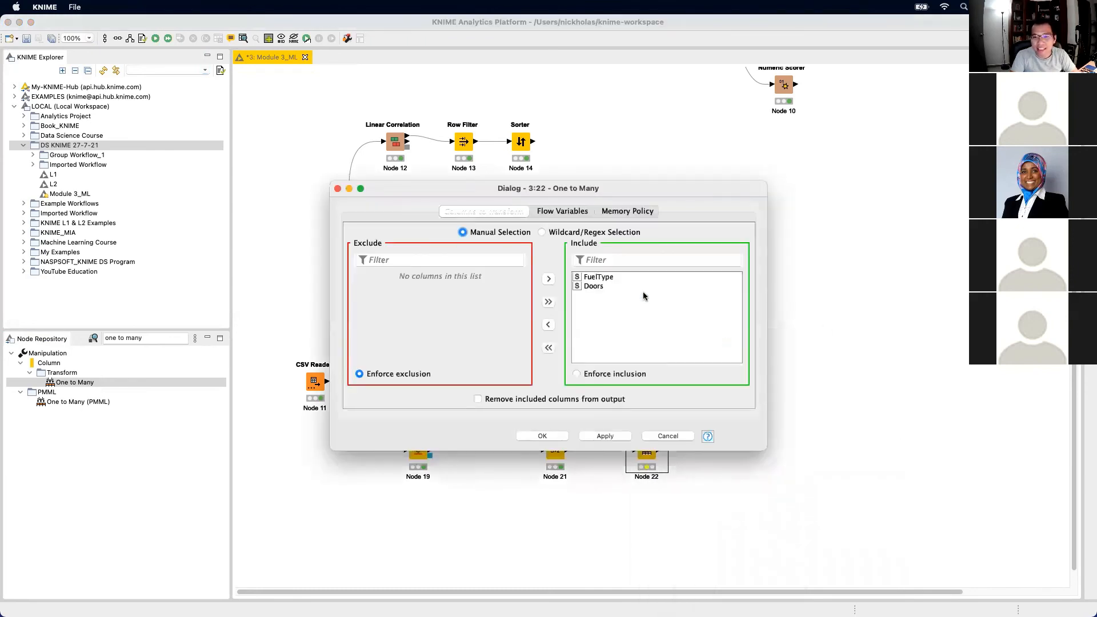
{"action": "double_click", "coordinate": [595, 286]}
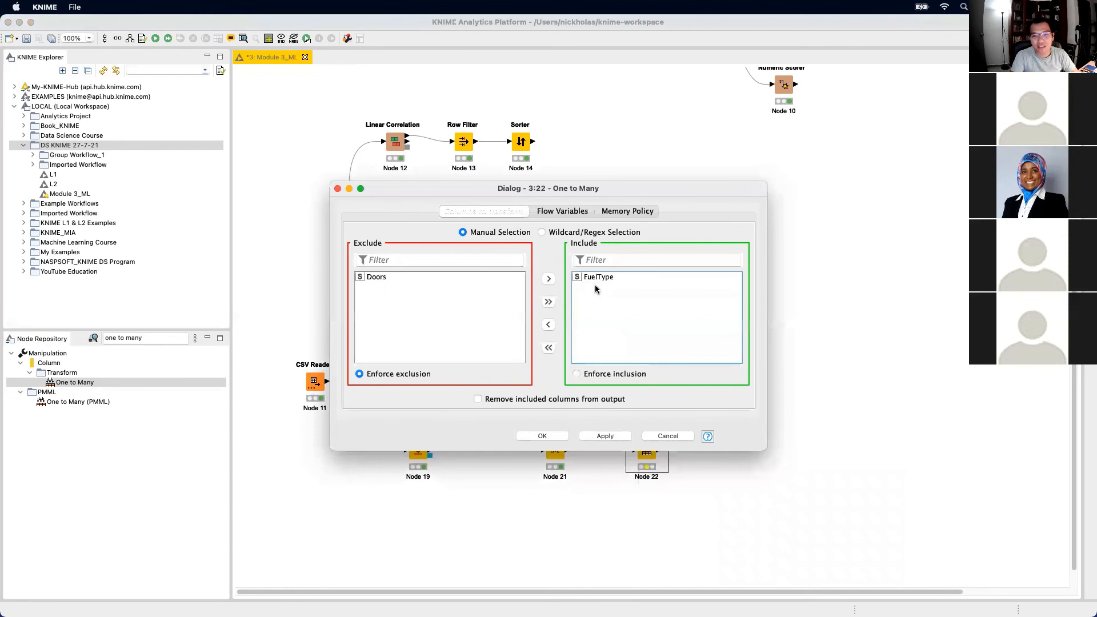
{"action": "left_click", "coordinate": [606, 437]}
{"action": "left_click", "coordinate": [539, 436]}
Execute the One to Many node, examine the FuelType dummy columns in its processed data table and close the table
{"action": "right_click", "coordinate": [646, 453]}
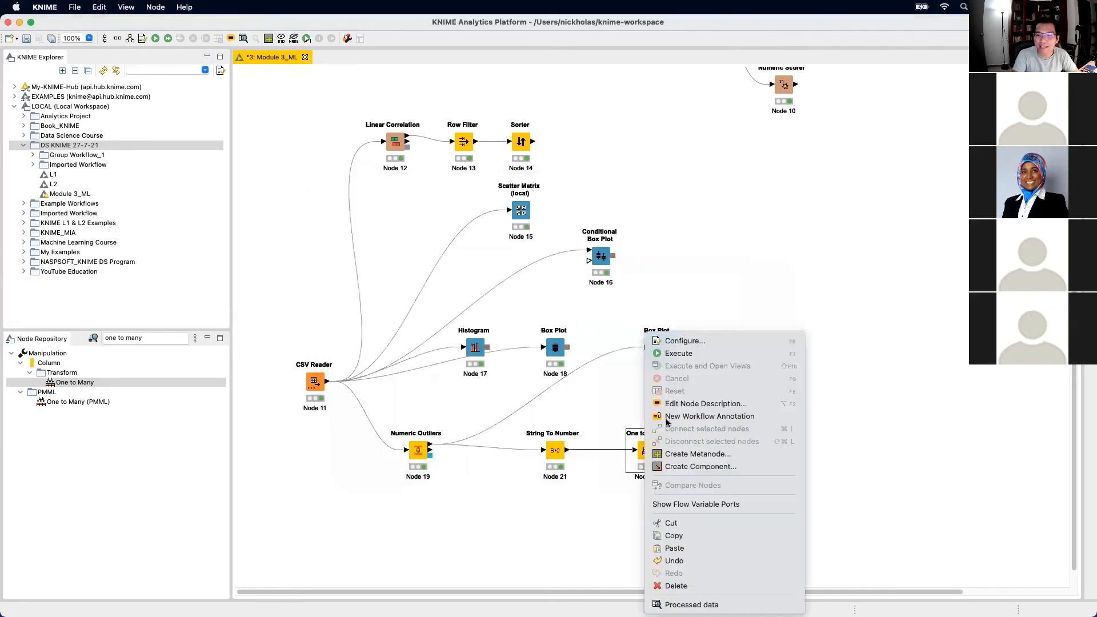
{"action": "left_click", "coordinate": [709, 353]}
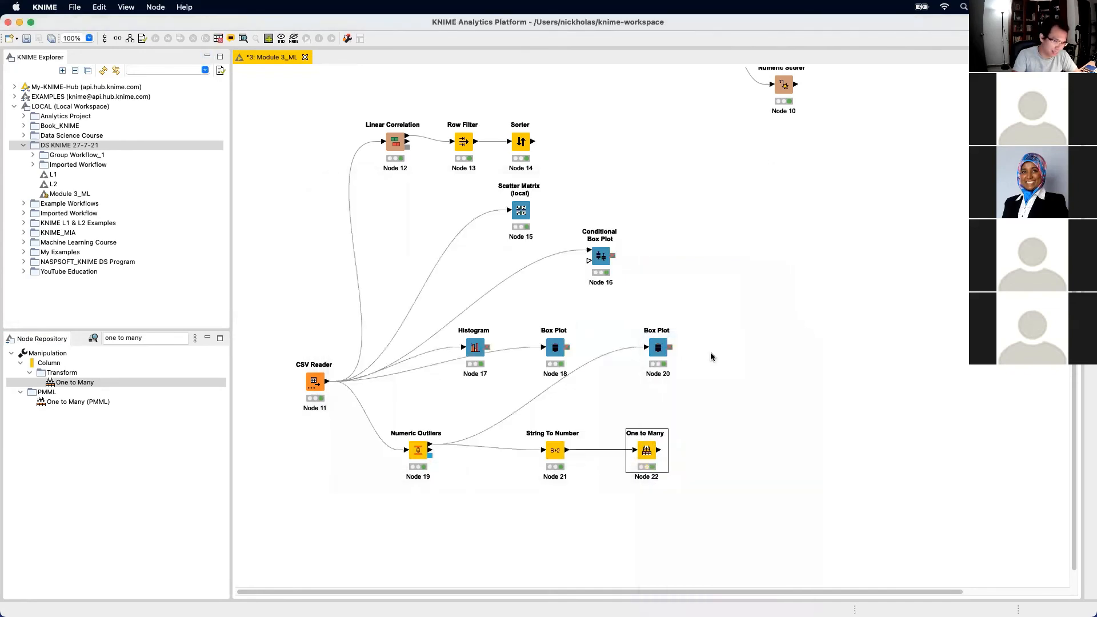
{"action": "right_click", "coordinate": [649, 452]}
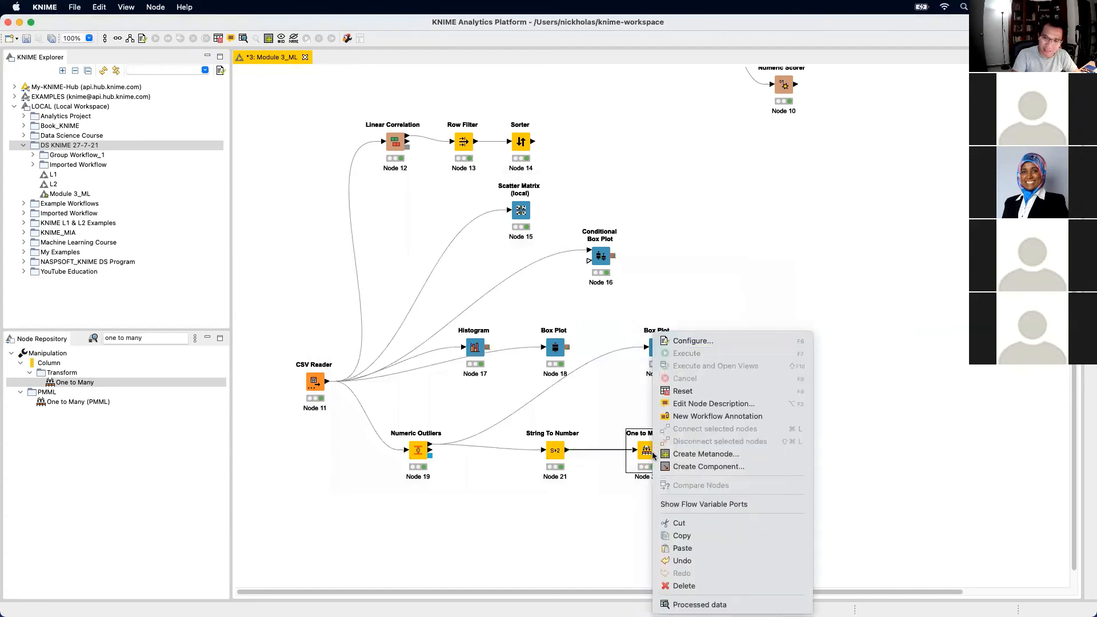
{"action": "left_click", "coordinate": [743, 604]}
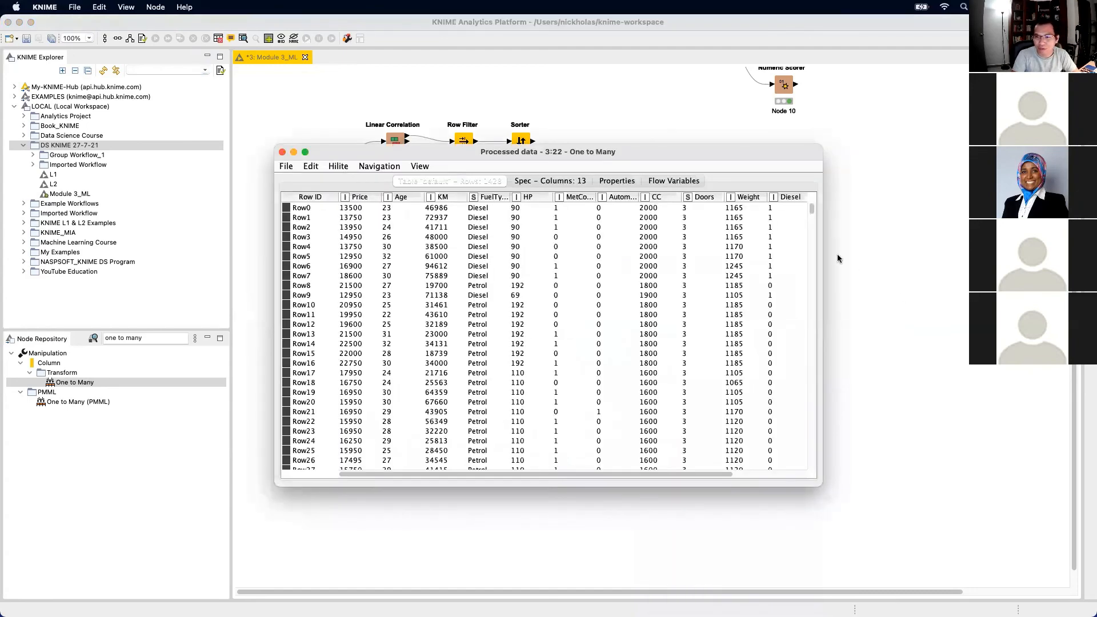
{"action": "left_click_drag", "start_coordinate": [823, 243], "coordinate": [1024, 243]}
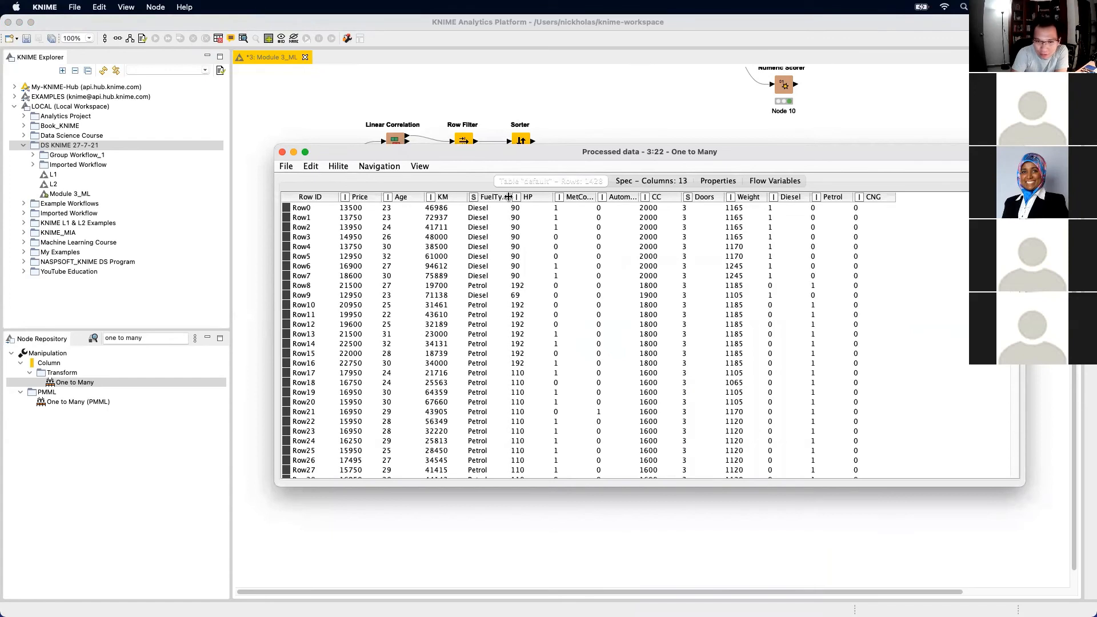
{"action": "left_click_drag", "start_coordinate": [510, 197], "coordinate": [532, 198]}
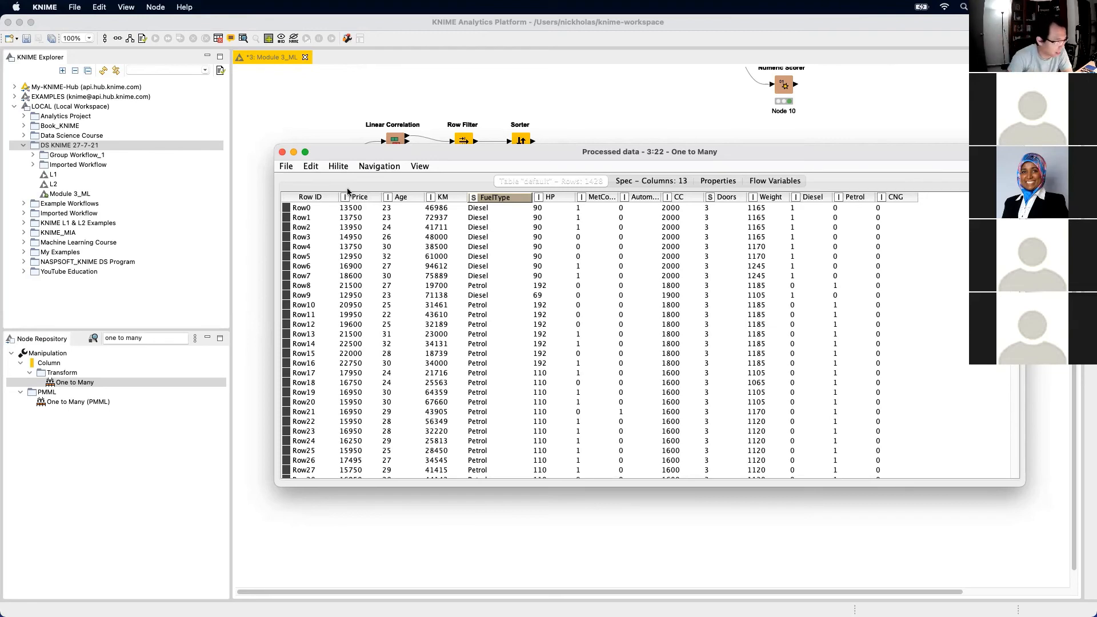
{"action": "left_click", "coordinate": [282, 153]}
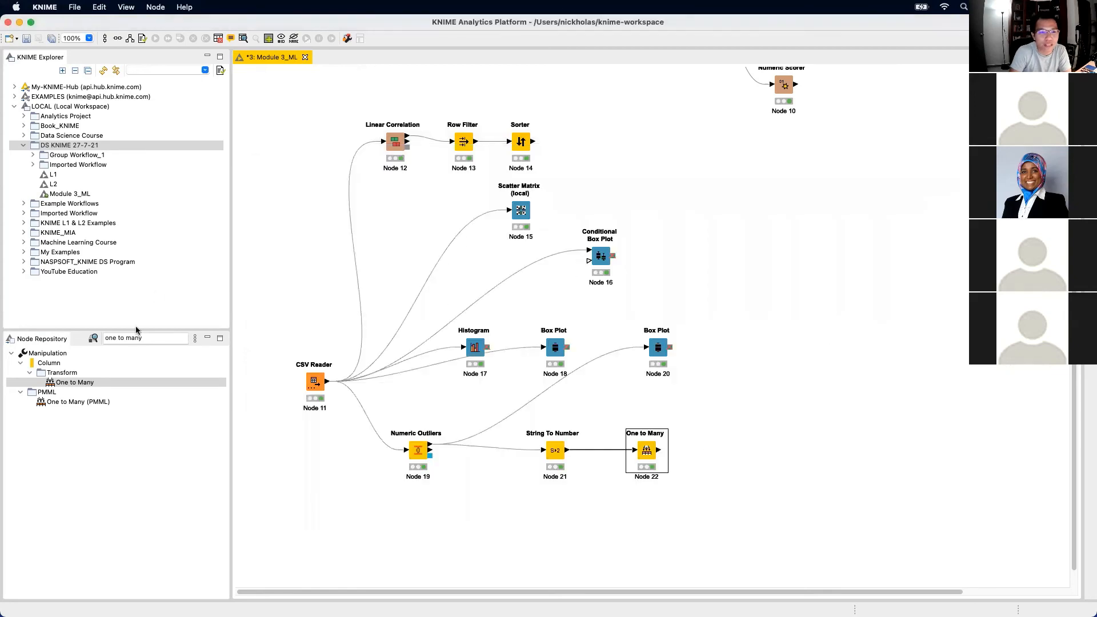
Add a Column Filter node to the workflow and connect it to the One to Many output
{"action": "triple_click", "coordinate": [140, 337]}
{"action": "type", "text": "col"}
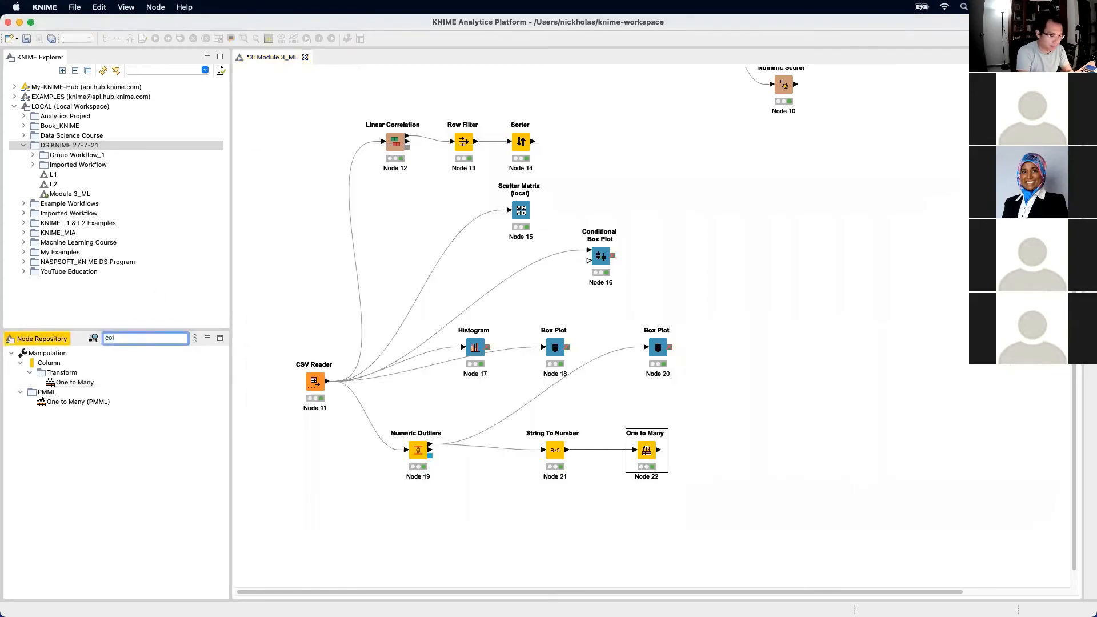
{"action": "type", "text": "umn filter"}
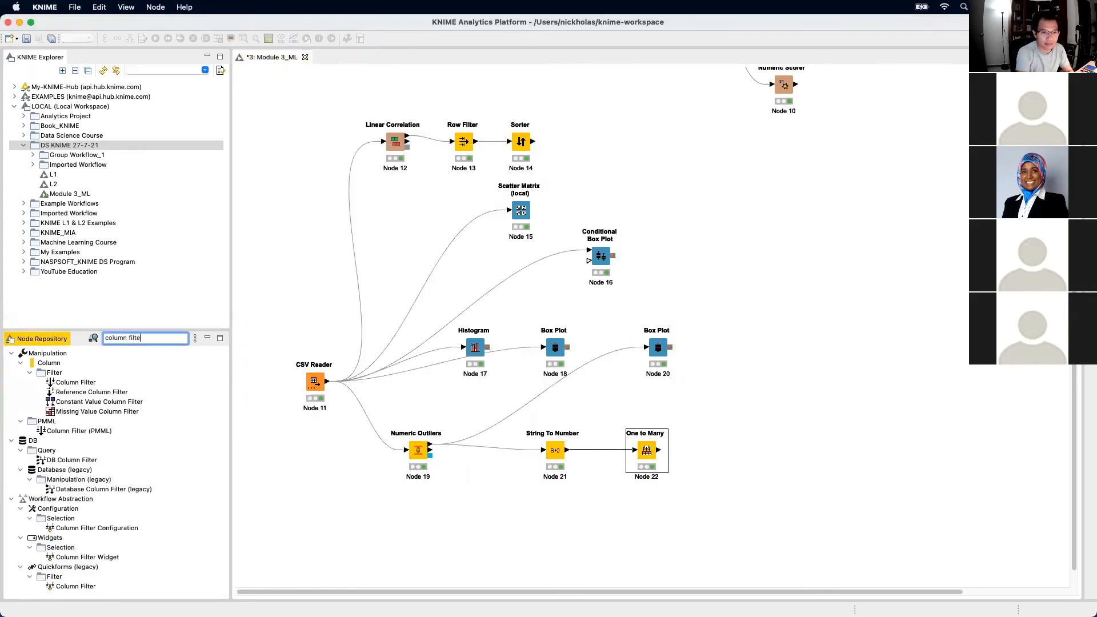
{"action": "left_click", "coordinate": [82, 384]}
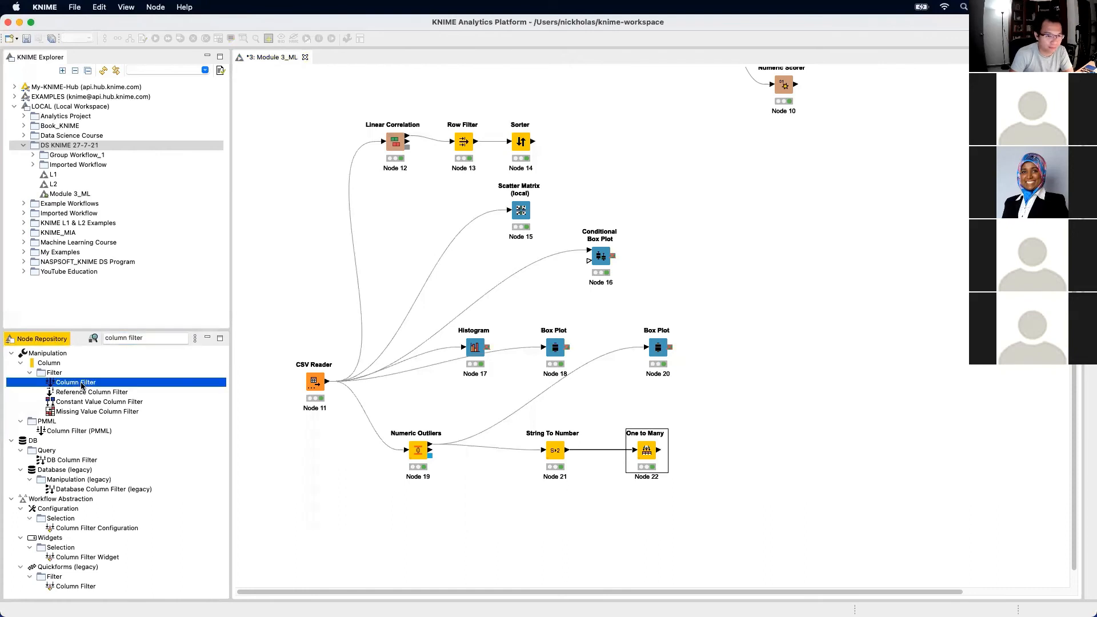
{"action": "left_click_drag", "start_coordinate": [81, 385], "coordinate": [715, 450]}
{"action": "left_click", "coordinate": [834, 461]}
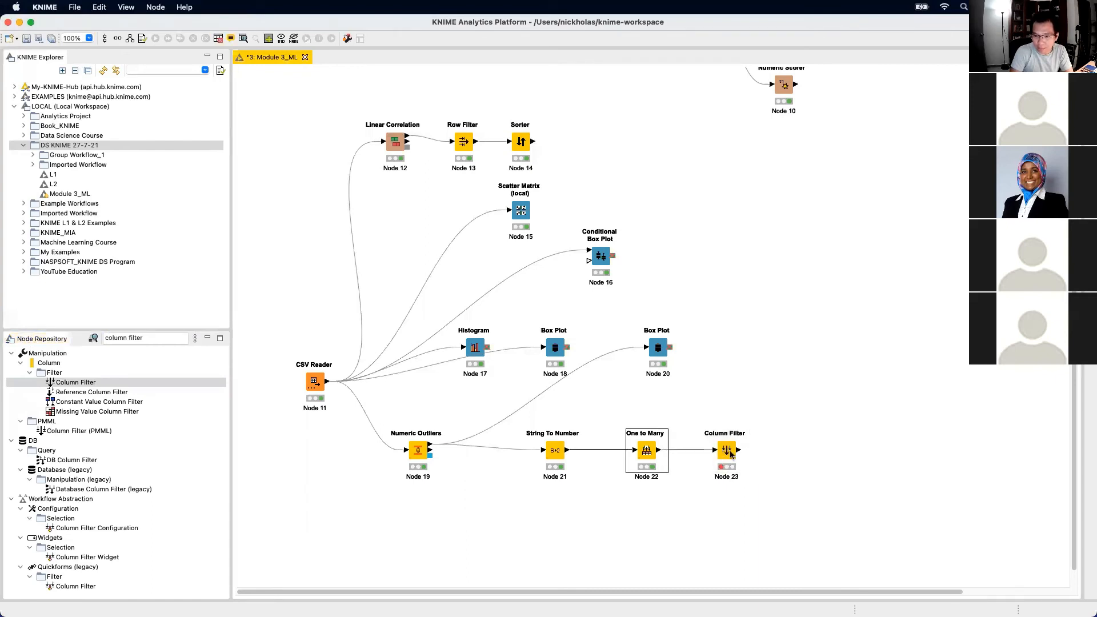
Review the FuelType and dummy columns in the One to Many node's processed data and close the table
{"action": "double_click", "coordinate": [647, 451]}
{"action": "left_click", "coordinate": [662, 434]}
{"action": "right_click", "coordinate": [651, 454]}
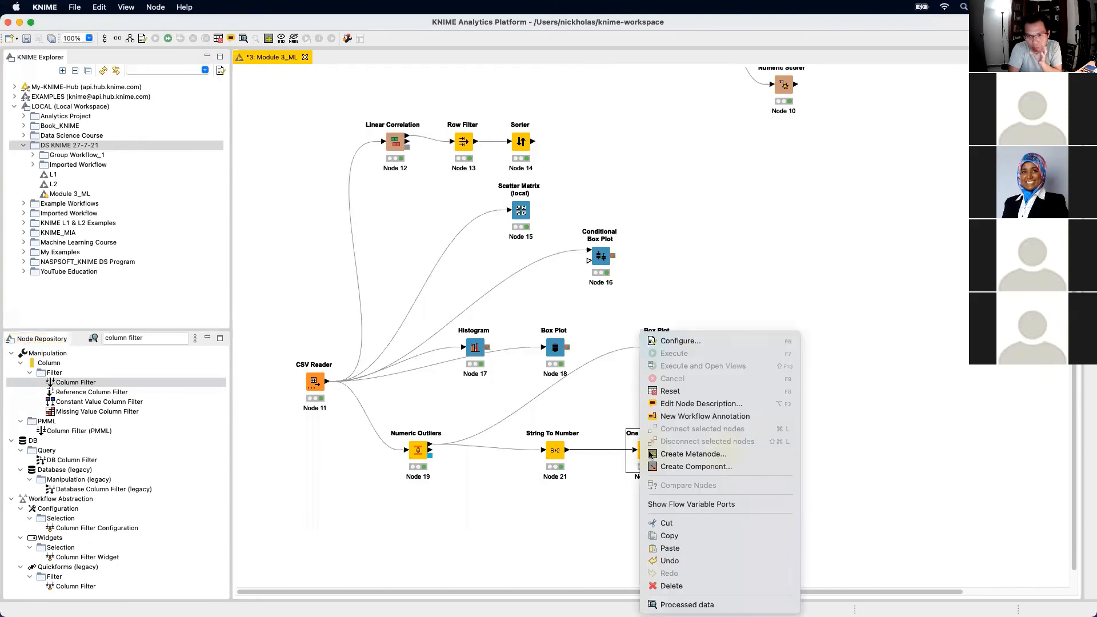
{"action": "left_click", "coordinate": [686, 604]}
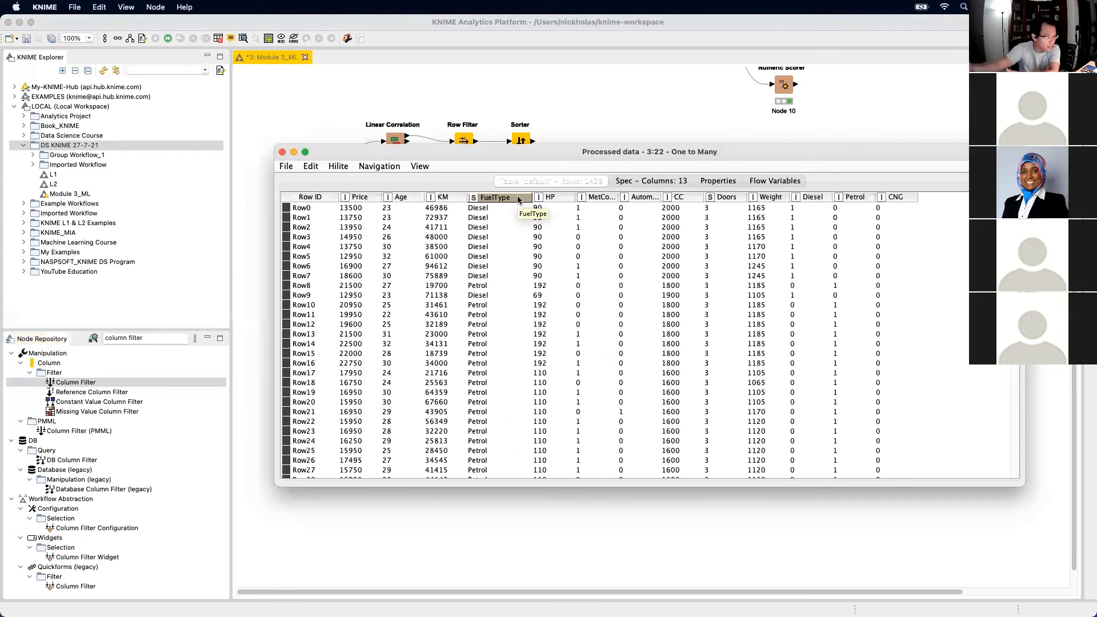
{"action": "left_click", "coordinate": [282, 152]}
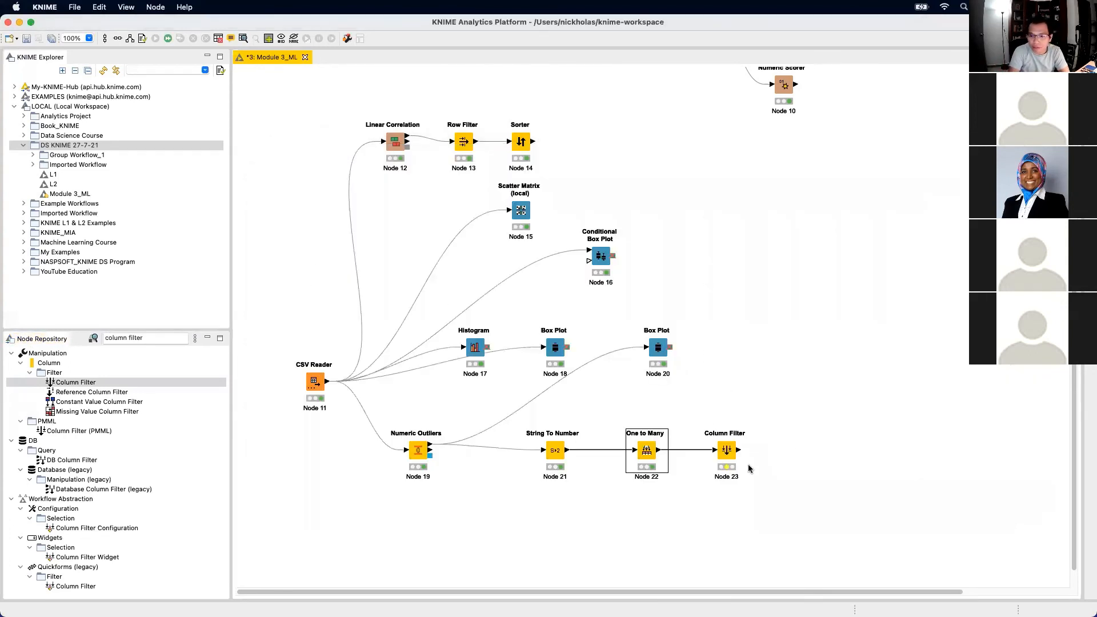
Configure the Column Filter node by excluding all columns and moving Price, Age and KM back to the included columns
{"action": "left_click", "coordinate": [727, 451]}
{"action": "double_click", "coordinate": [727, 451]}
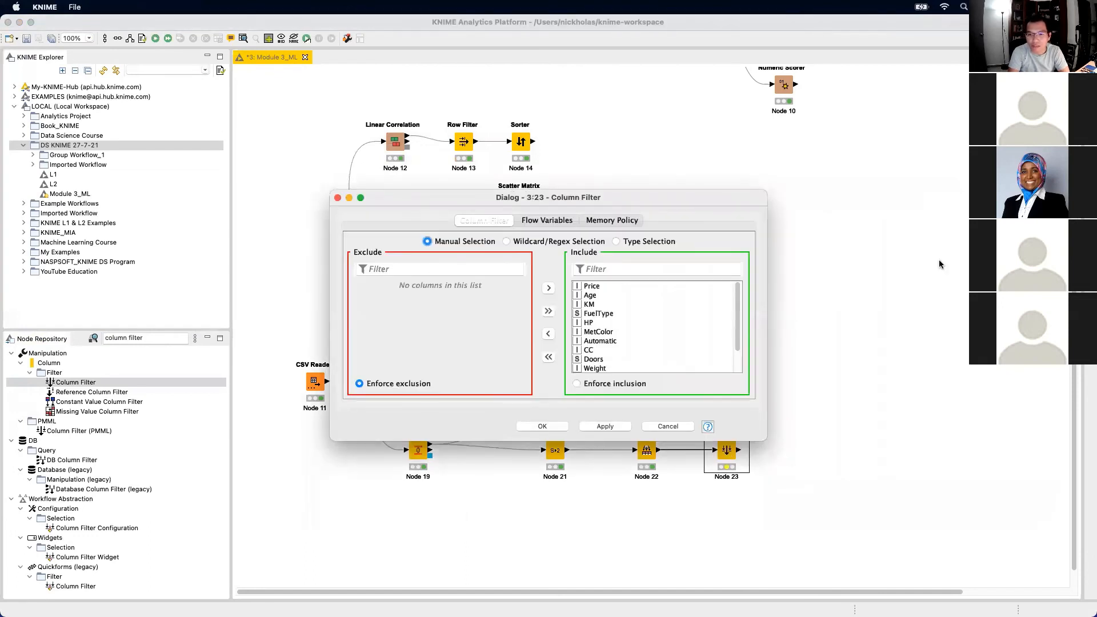
{"action": "left_click", "coordinate": [549, 357]}
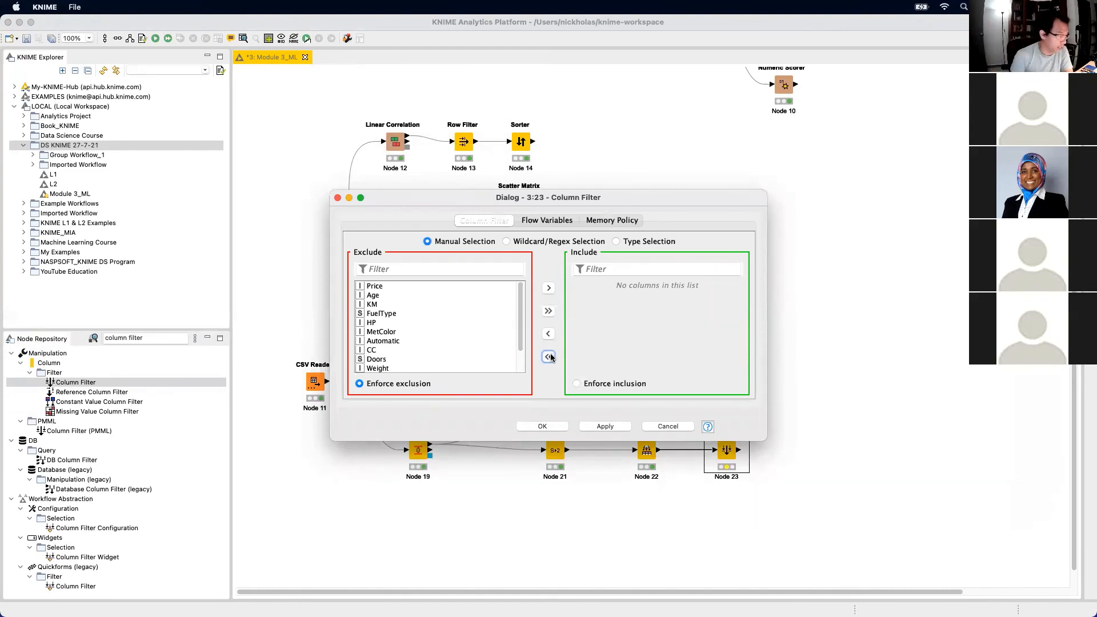
{"action": "left_click", "coordinate": [382, 290]}
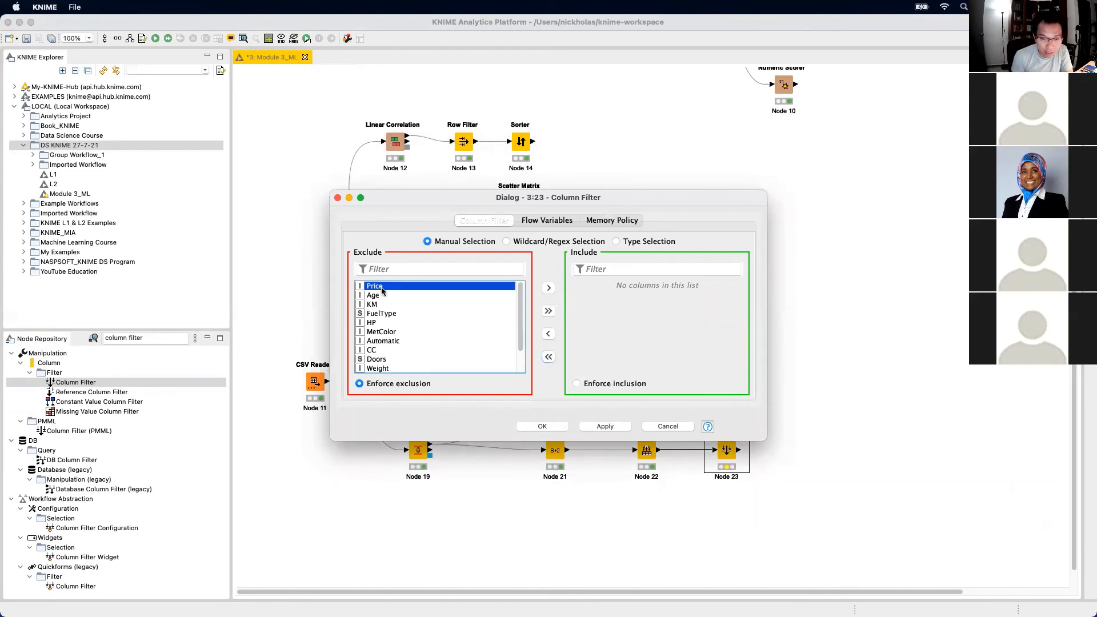
{"action": "double_click", "coordinate": [382, 289]}
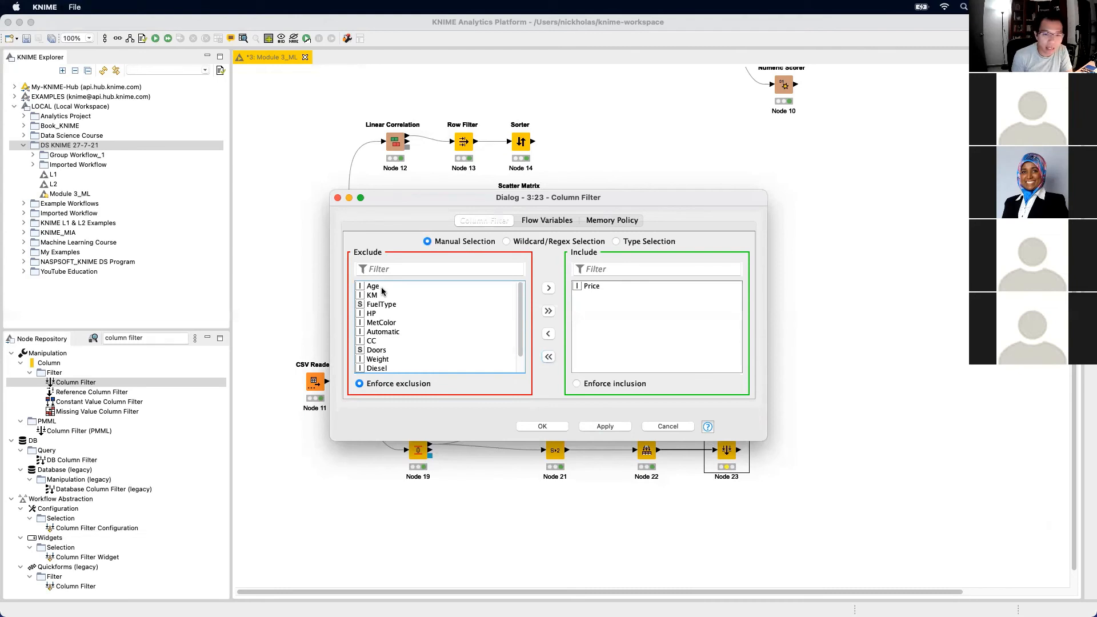
{"action": "double_click", "coordinate": [376, 287]}
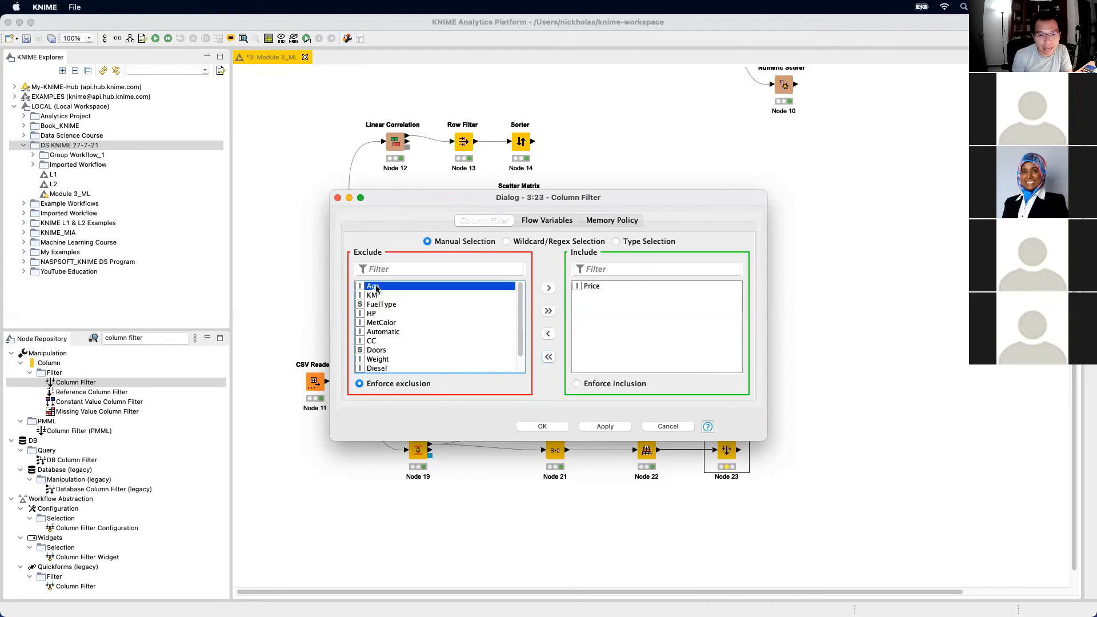
{"action": "double_click", "coordinate": [377, 287]}
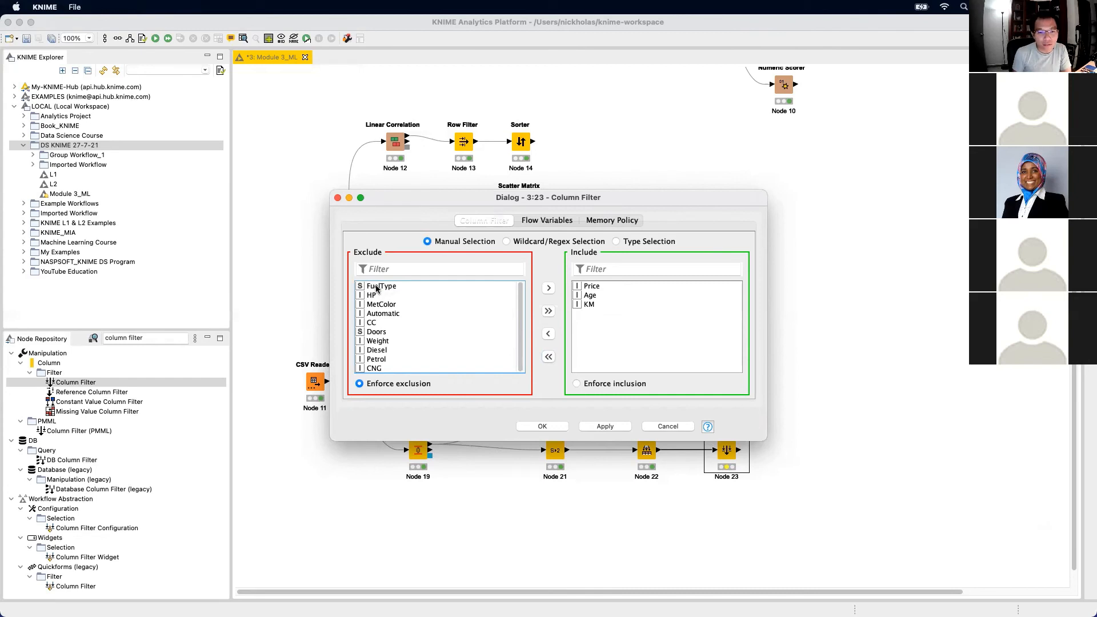
{"action": "double_click", "coordinate": [376, 287]}
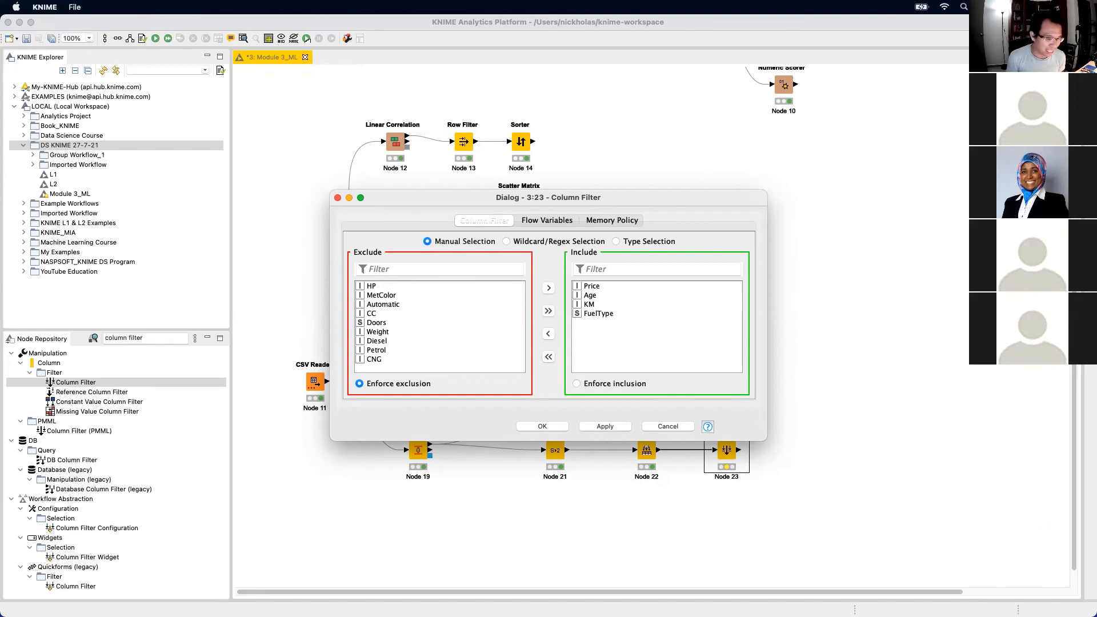
{"action": "left_click", "coordinate": [611, 316]}
{"action": "double_click", "coordinate": [610, 316]}
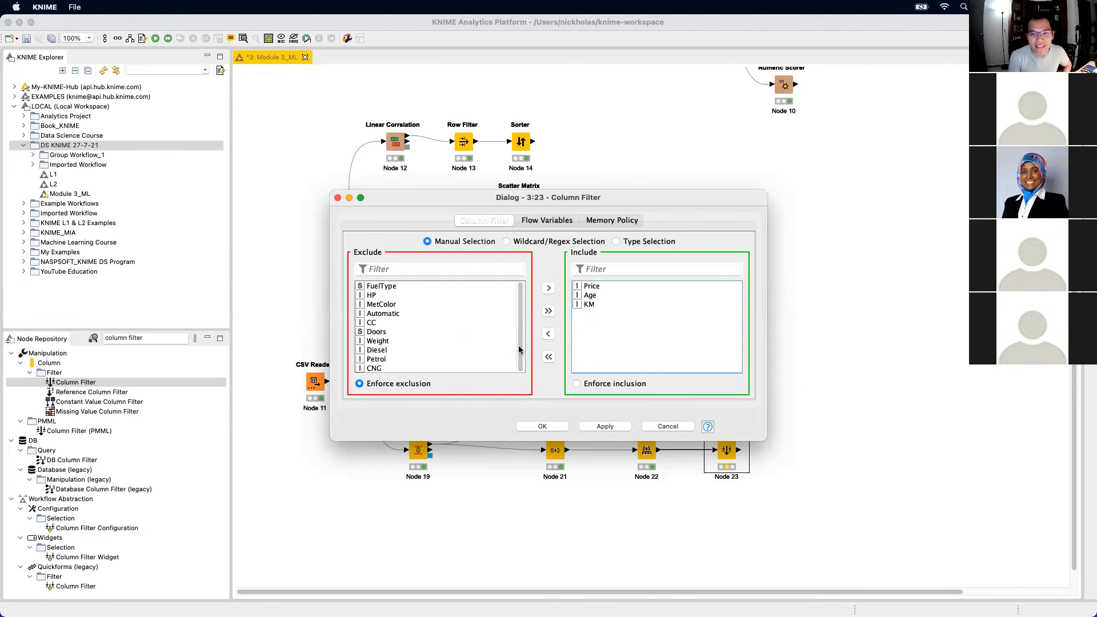
Add Automatic, HP, Diesel and Petrol to the Column Filter's included columns
{"action": "scroll", "coordinate": [519, 346], "scroll_direction": "down", "scroll_amount": 1}
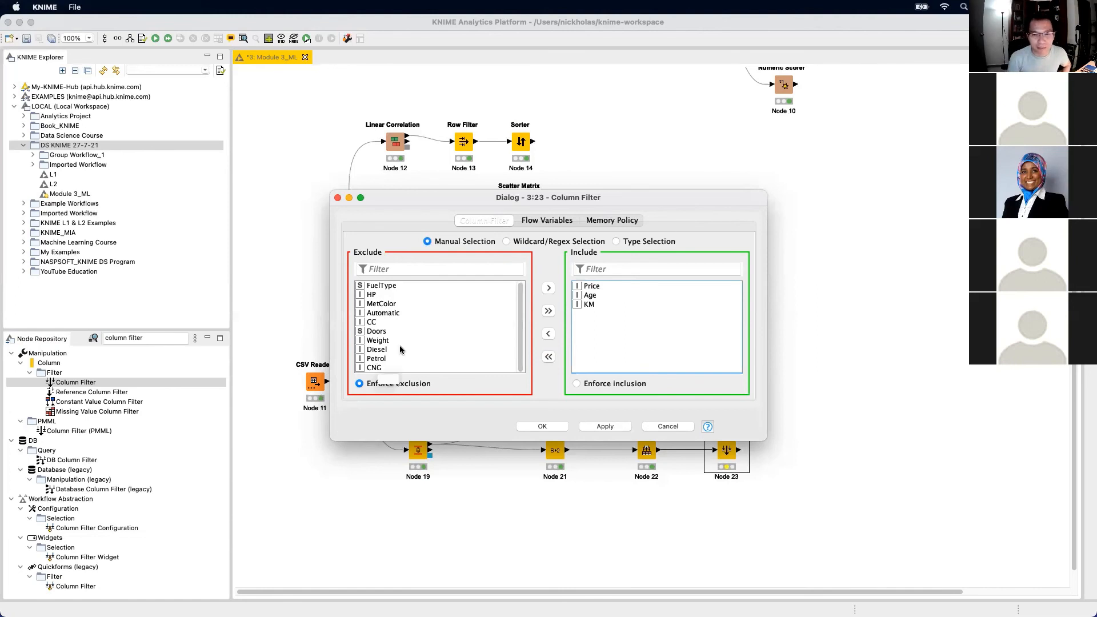
{"action": "scroll", "coordinate": [424, 342], "scroll_direction": "up", "scroll_amount": 1}
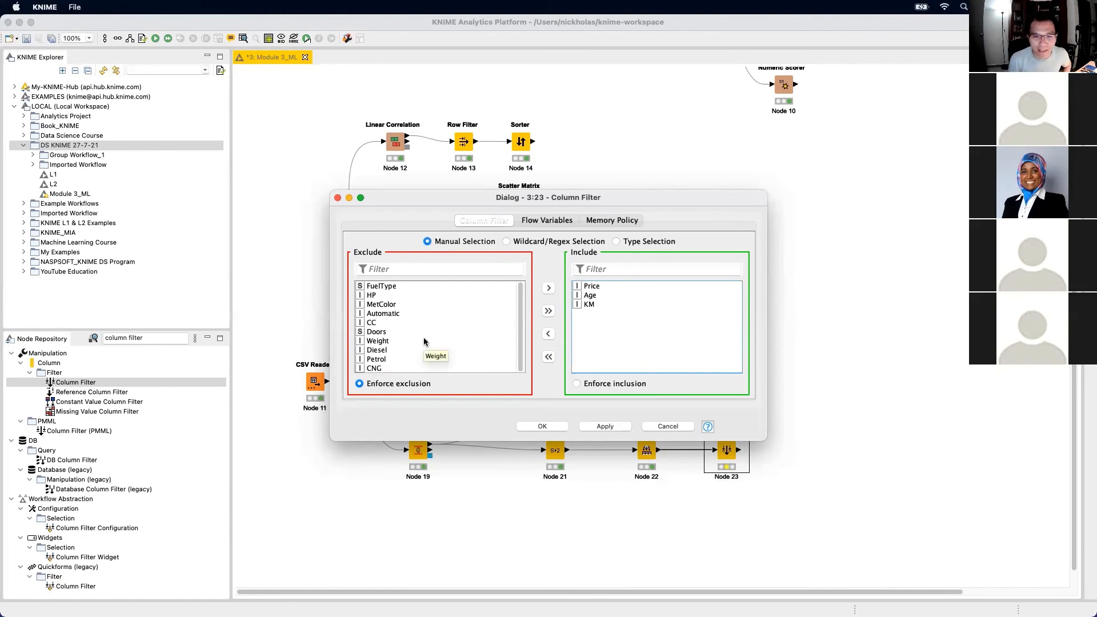
{"action": "left_click", "coordinate": [398, 318]}
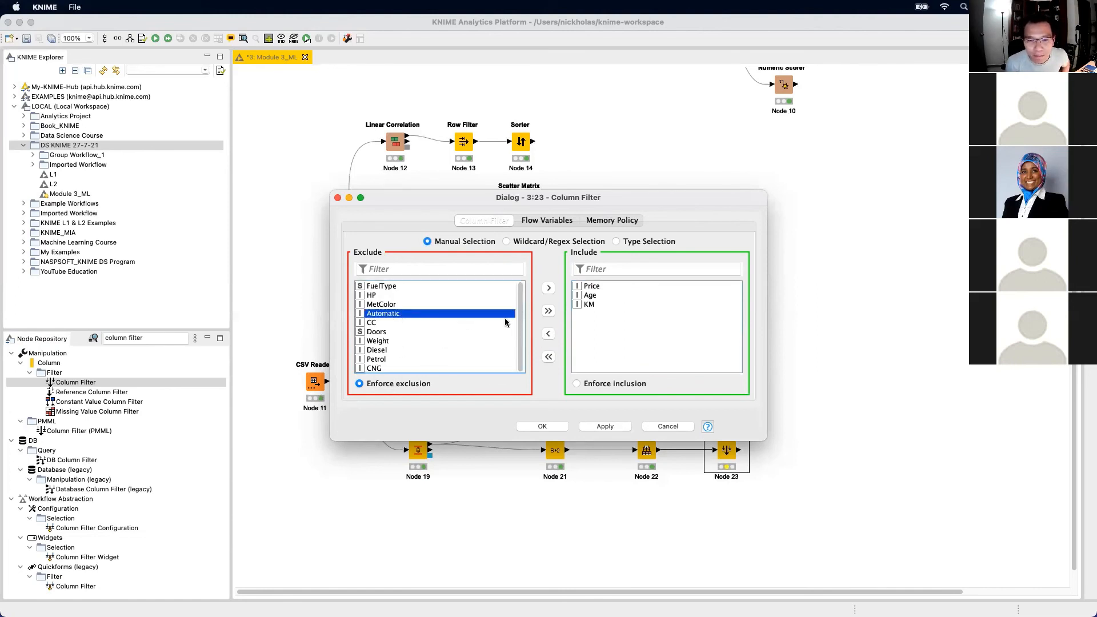
{"action": "double_click", "coordinate": [399, 315]}
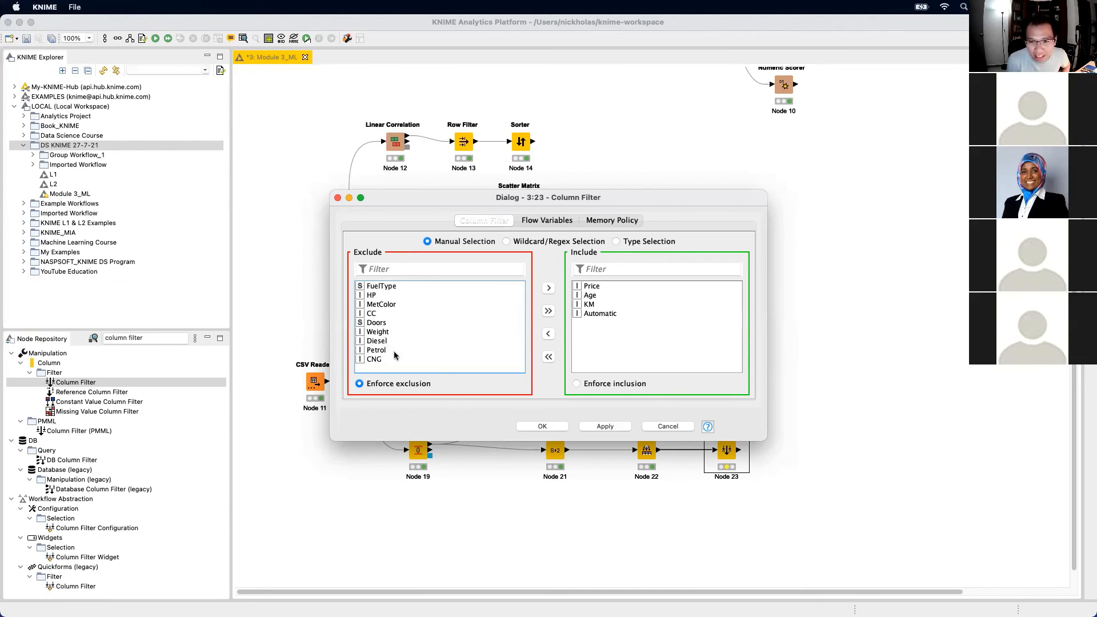
{"action": "left_click", "coordinate": [374, 296]}
{"action": "double_click", "coordinate": [374, 297]}
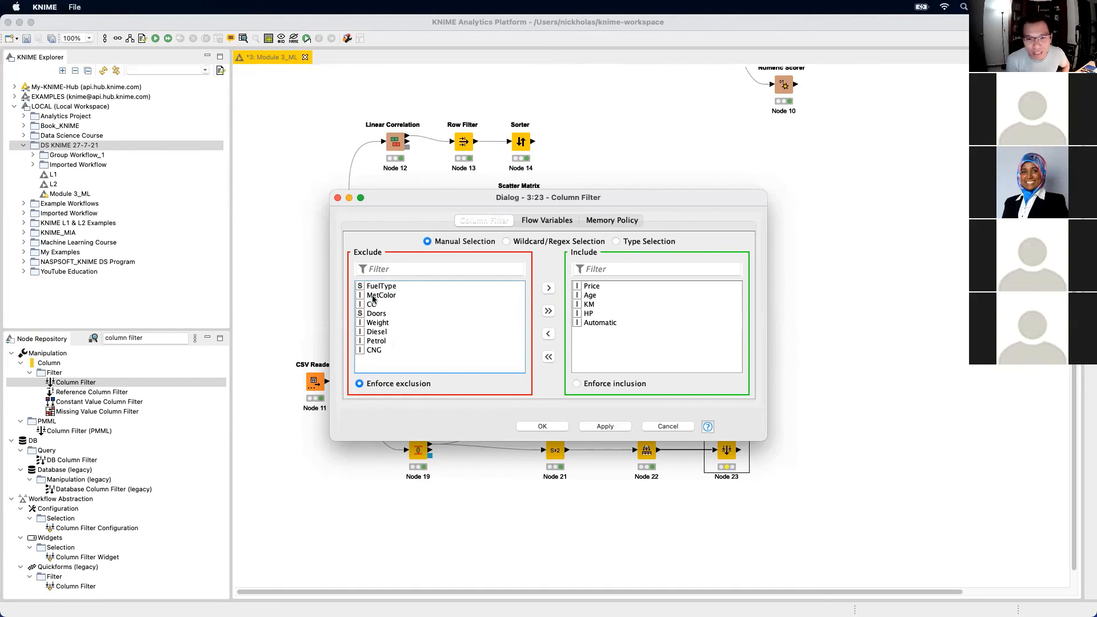
{"action": "double_click", "coordinate": [379, 332]}
{"action": "left_click", "coordinate": [379, 332]}
{"action": "double_click", "coordinate": [380, 333]}
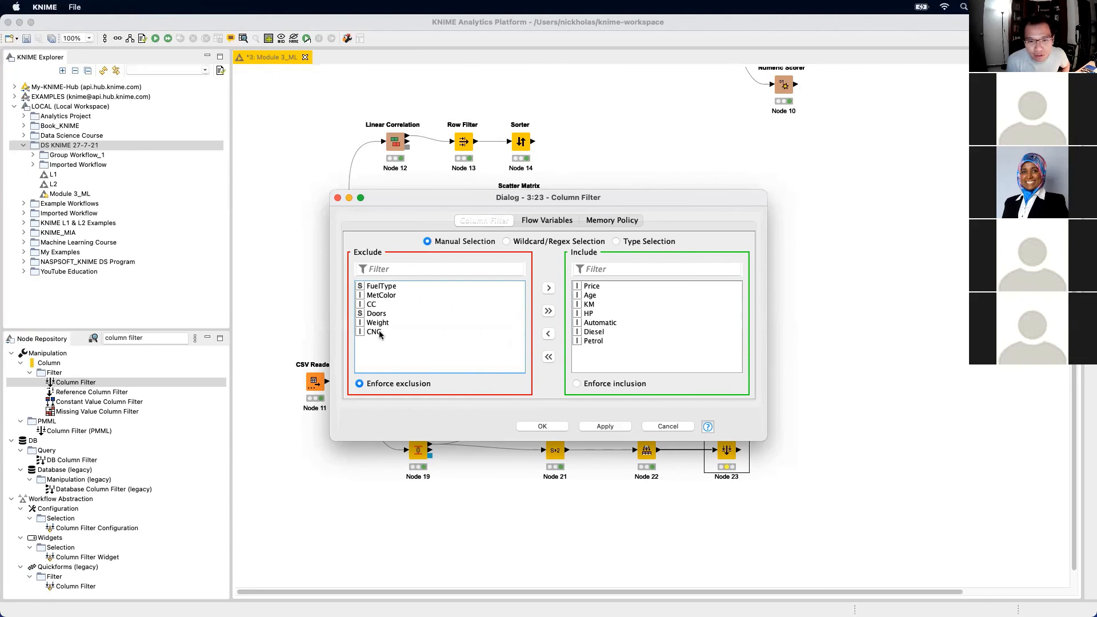
{"action": "left_click", "coordinate": [380, 333]}
{"action": "double_click", "coordinate": [380, 333]}
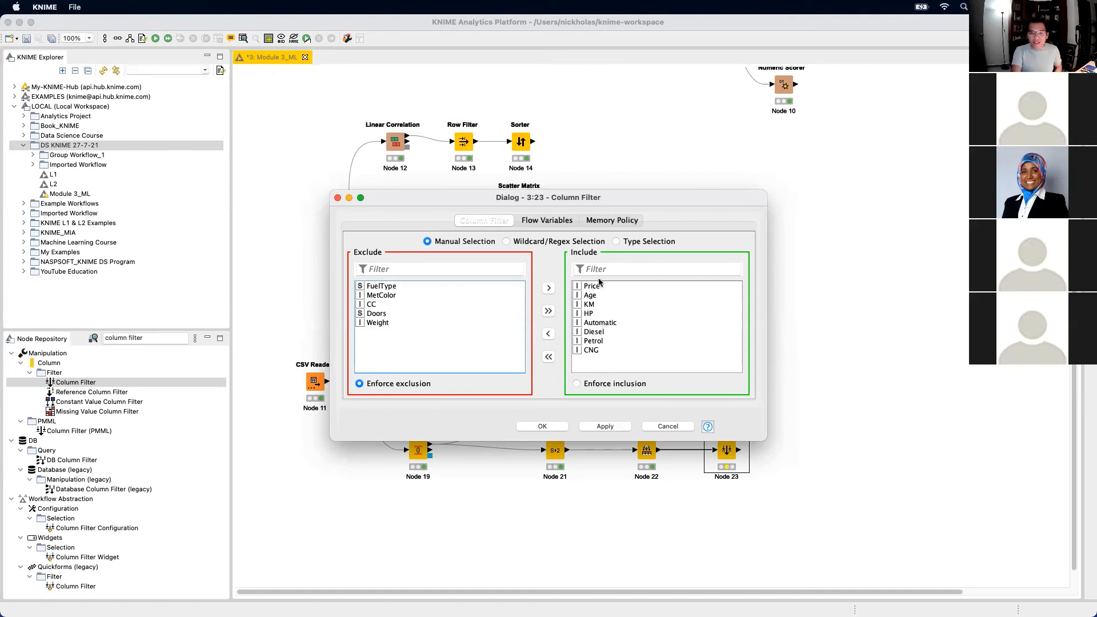
{"action": "double_click", "coordinate": [589, 351]}
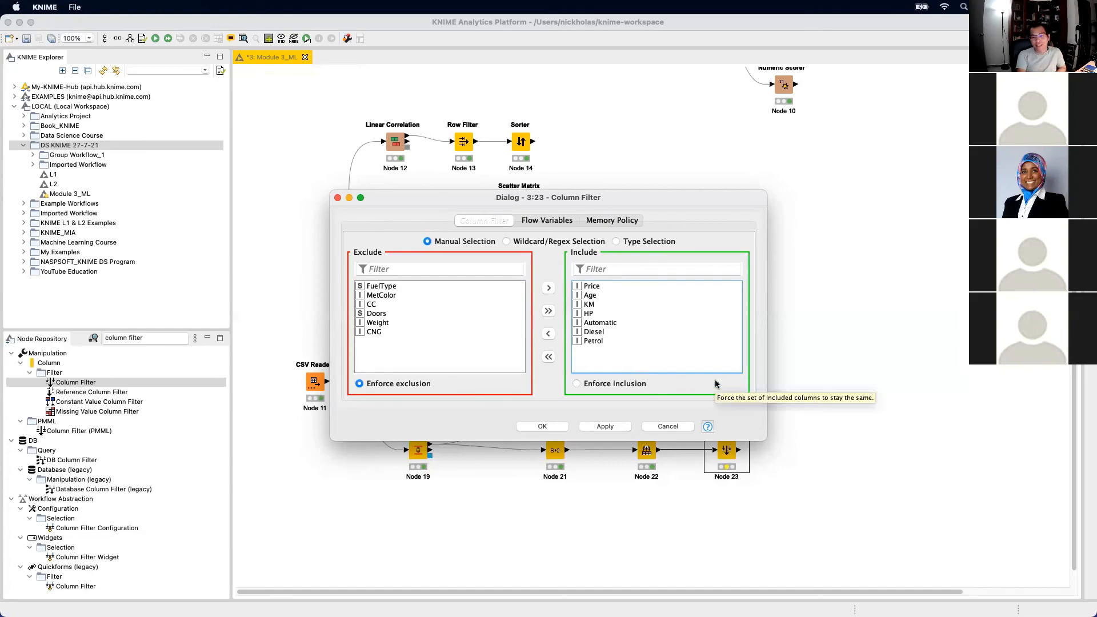
Switch to the course slides and review the Handling Categorical Variable page on avoiding the dummy trap and multicollinearity
{"action": "key", "text": "ctrl+Up"}
{"action": "left_click", "coordinate": [583, 371]}
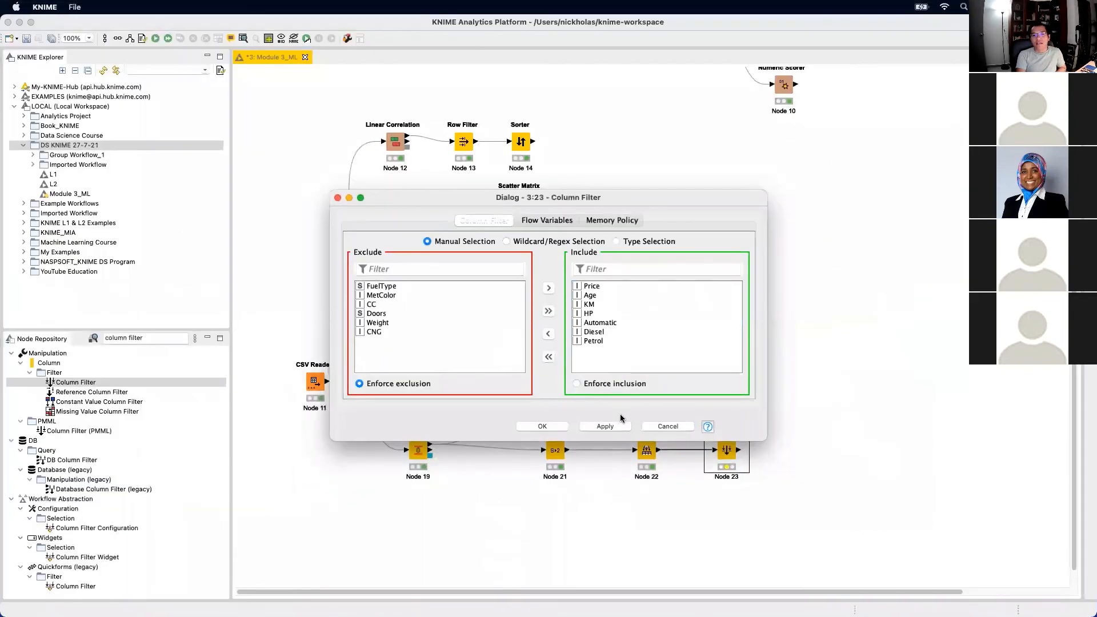
{"action": "key", "text": "ctrl+Right"}
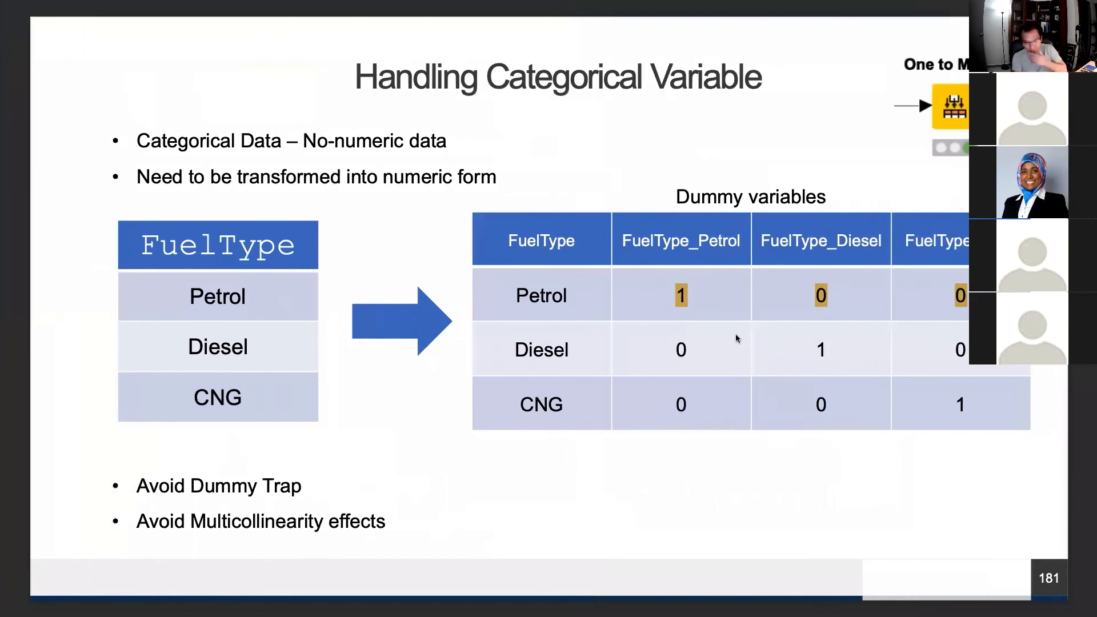
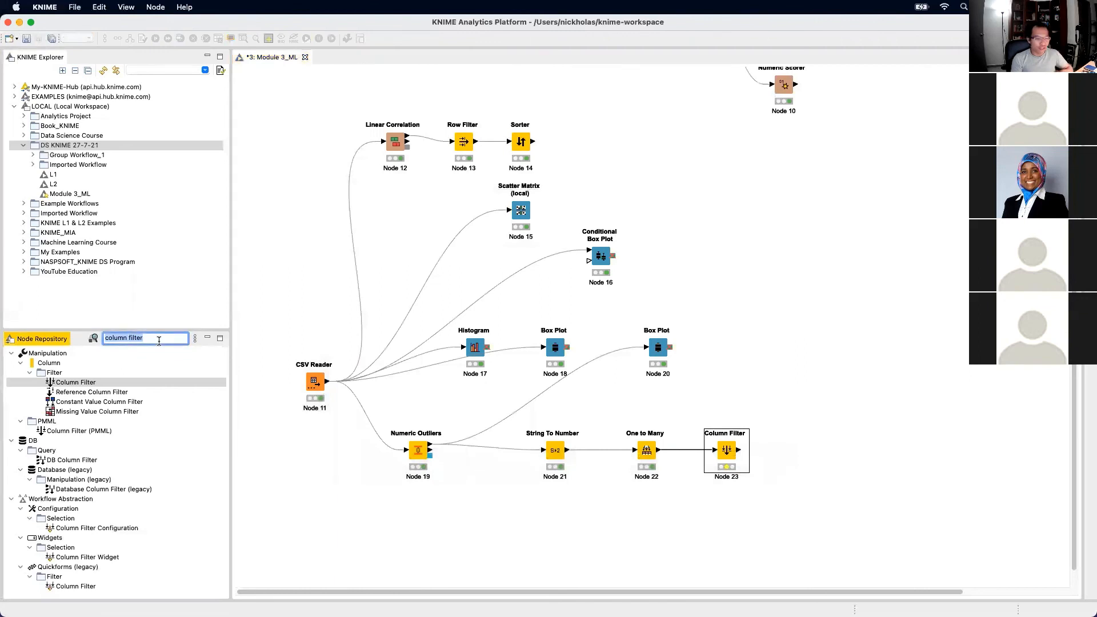
Return to the KNIME workflow and add a Pie/Donut Chart node above the Column Filter node
{"action": "type", "text": "pie"}
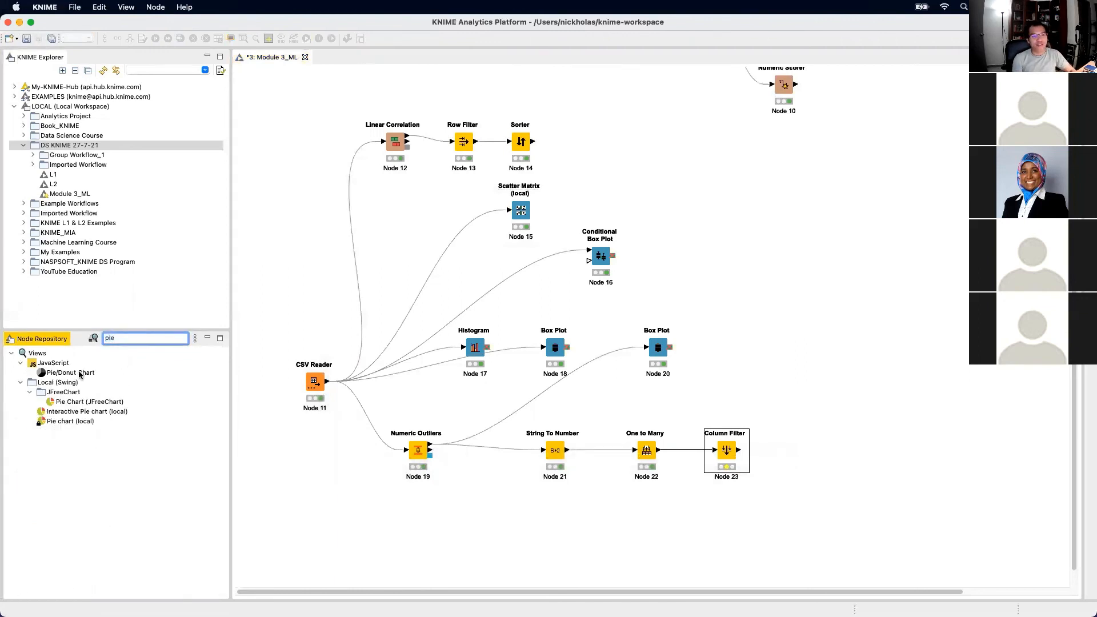
{"action": "left_click_drag", "start_coordinate": [80, 373], "coordinate": [772, 364]}
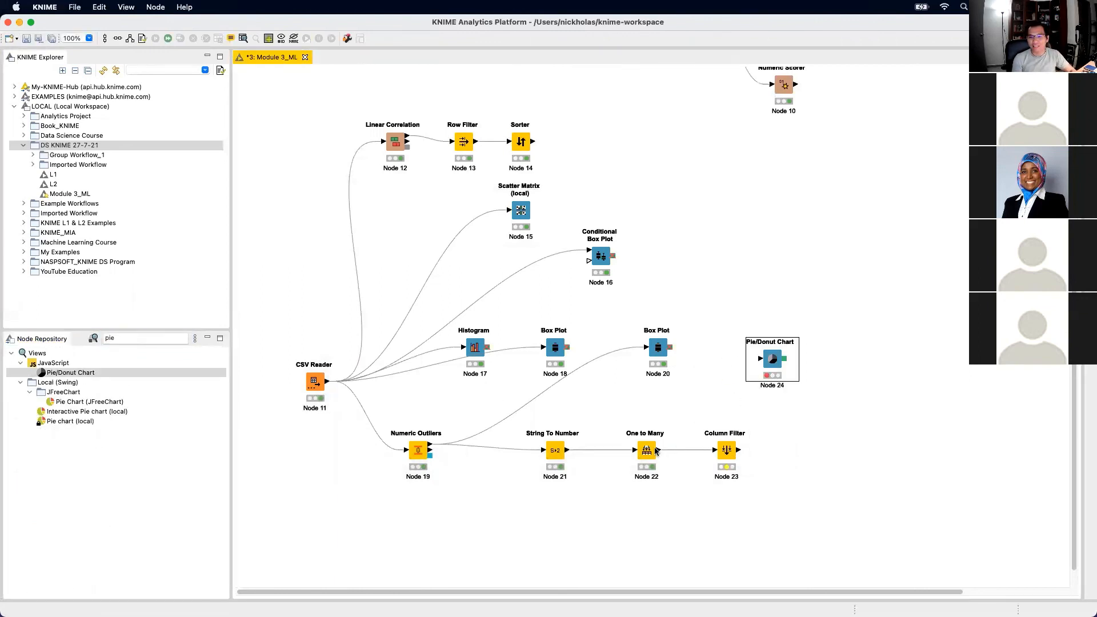
Connect the One to Many node's output to the Pie/Donut Chart node and set the chart's category column to FuelType
{"action": "left_click", "coordinate": [654, 450]}
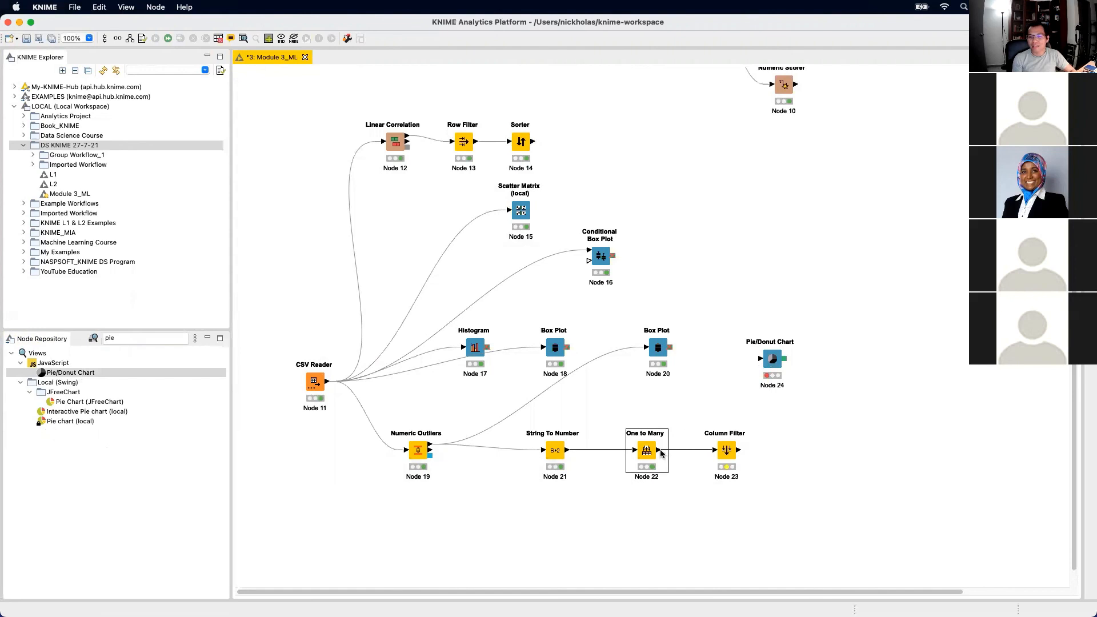
{"action": "left_click_drag", "start_coordinate": [660, 450], "coordinate": [773, 362]}
{"action": "double_click", "coordinate": [773, 362]}
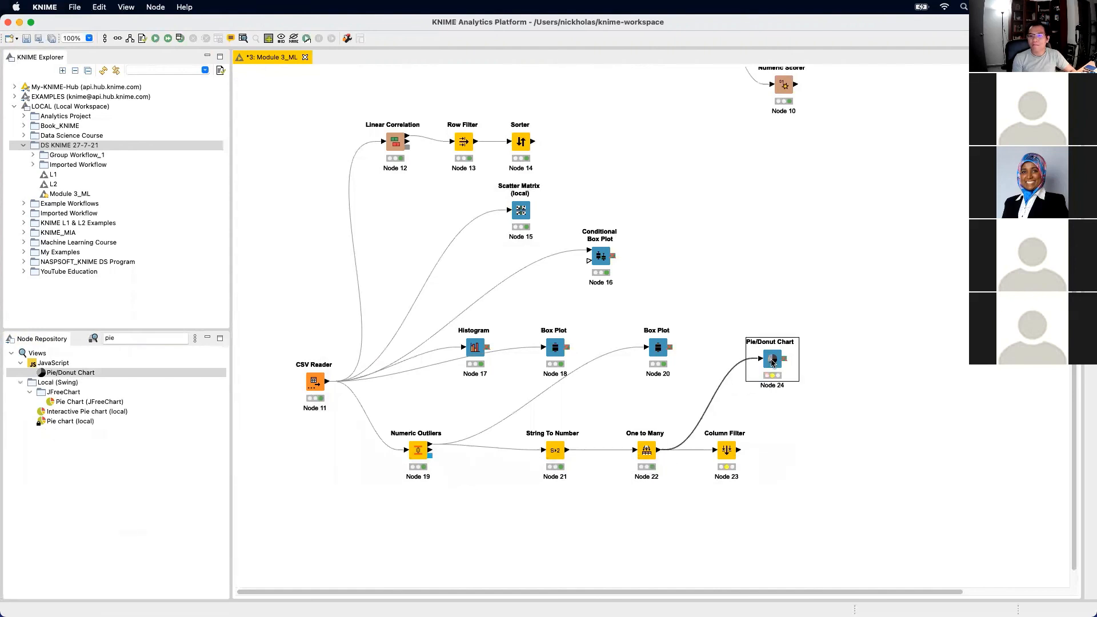
{"action": "left_click", "coordinate": [577, 215]}
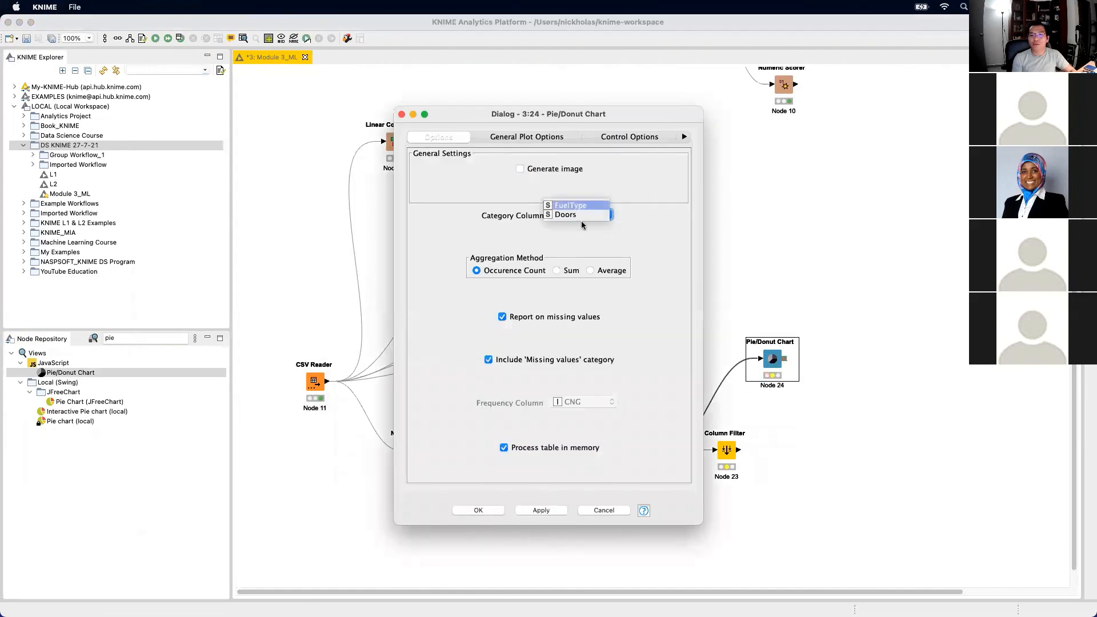
{"action": "left_click", "coordinate": [571, 205]}
{"action": "left_click", "coordinate": [558, 511]}
{"action": "left_click", "coordinate": [479, 510]}
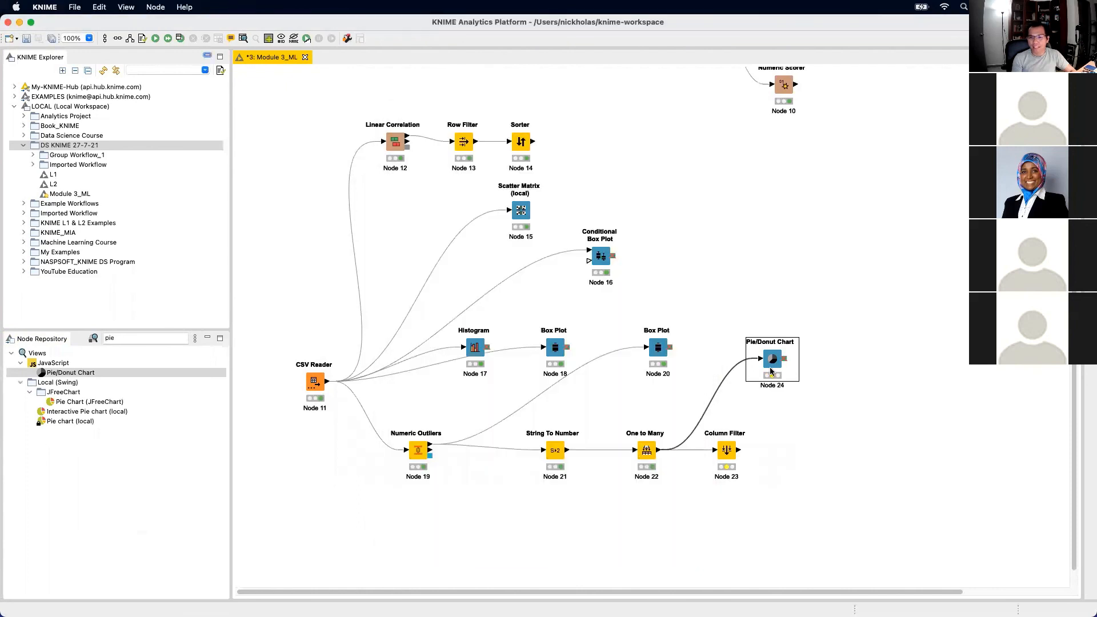
Execute the Pie/Donut Chart node and view its pie chart with labels shown as percent
{"action": "right_click", "coordinate": [773, 360]}
{"action": "left_click", "coordinate": [829, 353]}
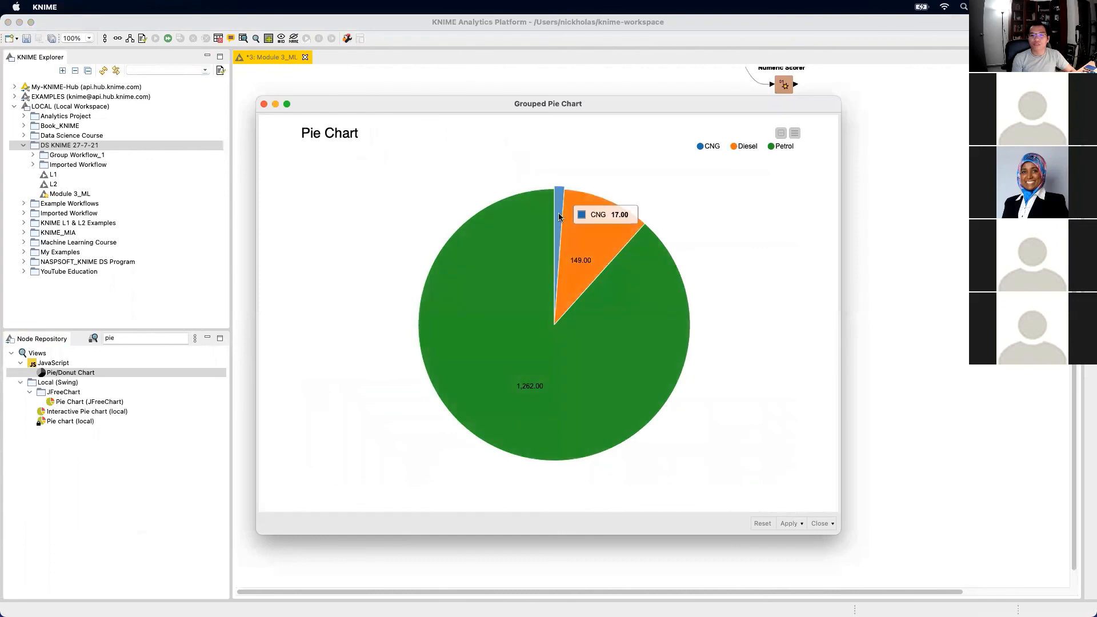
{"action": "left_click", "coordinate": [795, 134]}
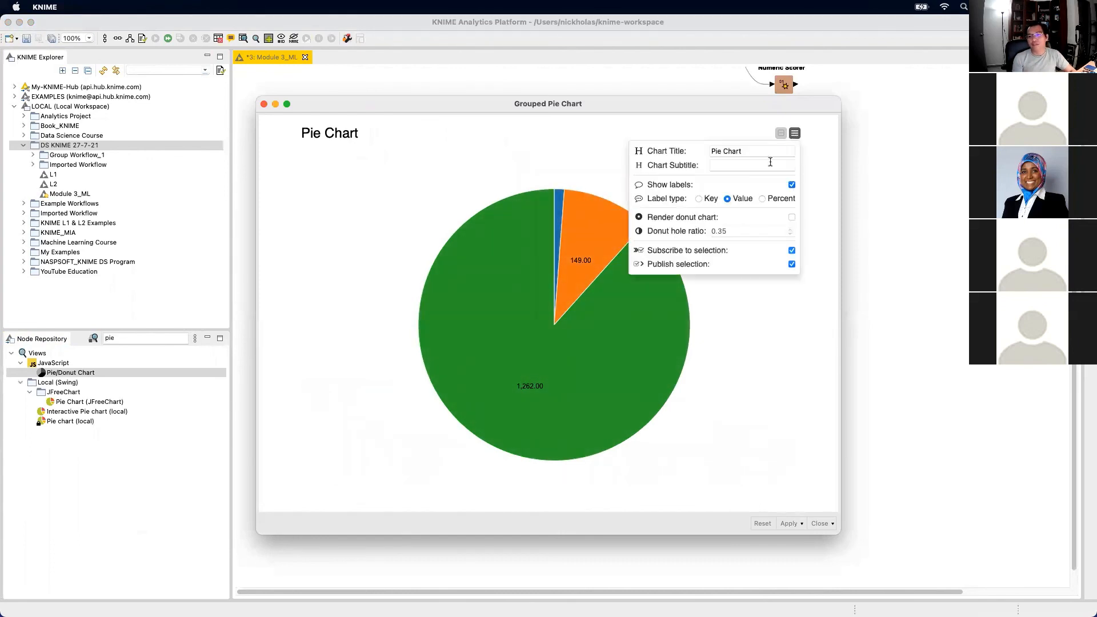
{"action": "left_click", "coordinate": [764, 198]}
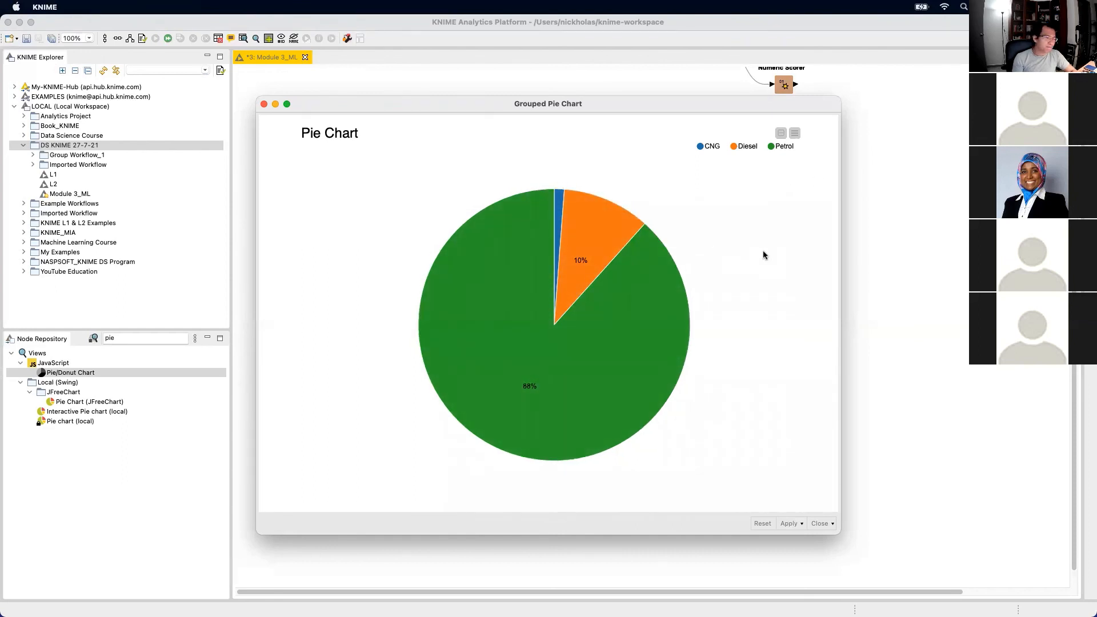
{"action": "left_click", "coordinate": [264, 103]}
{"action": "left_click", "coordinate": [630, 359]}
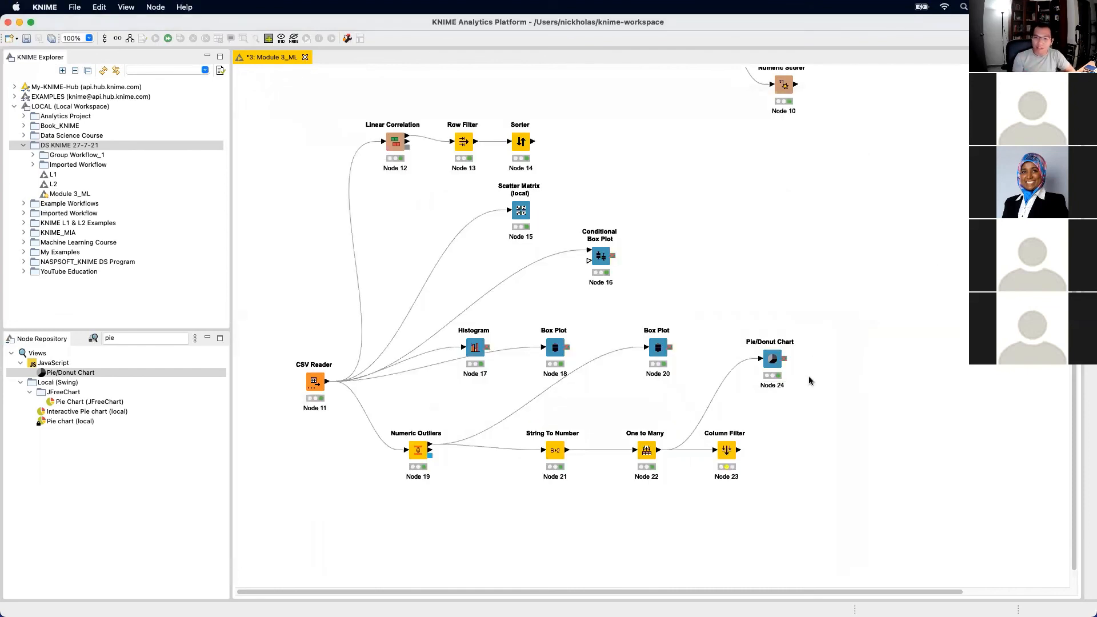
Execute the Column Filter node and examine all columns of its filtered table
{"action": "right_click", "coordinate": [727, 451]}
{"action": "left_click", "coordinate": [769, 354]}
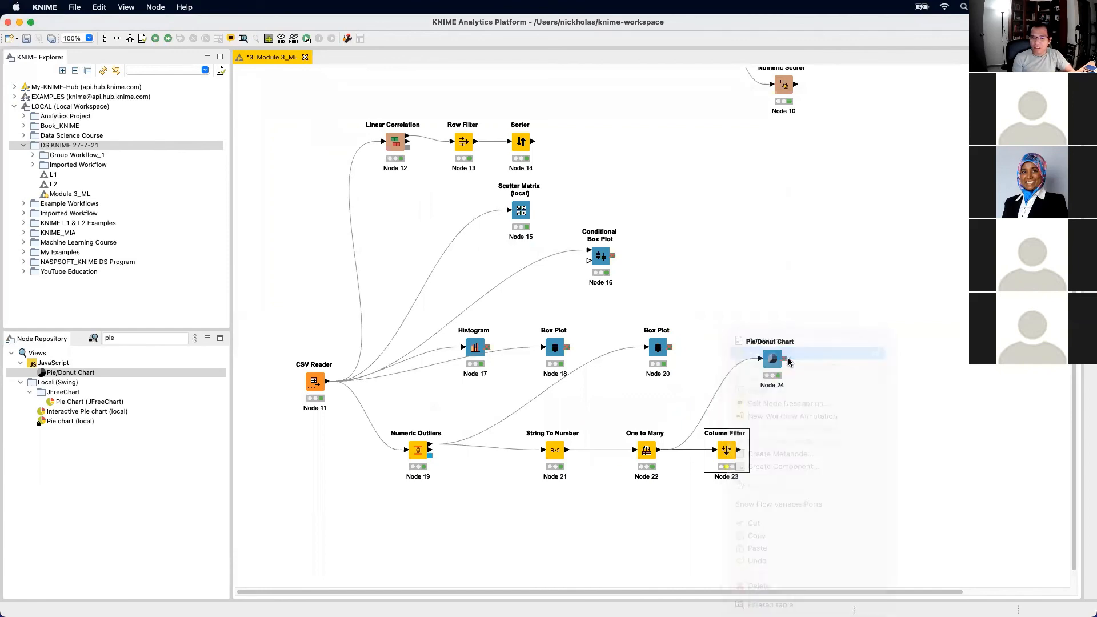
{"action": "right_click", "coordinate": [727, 452]}
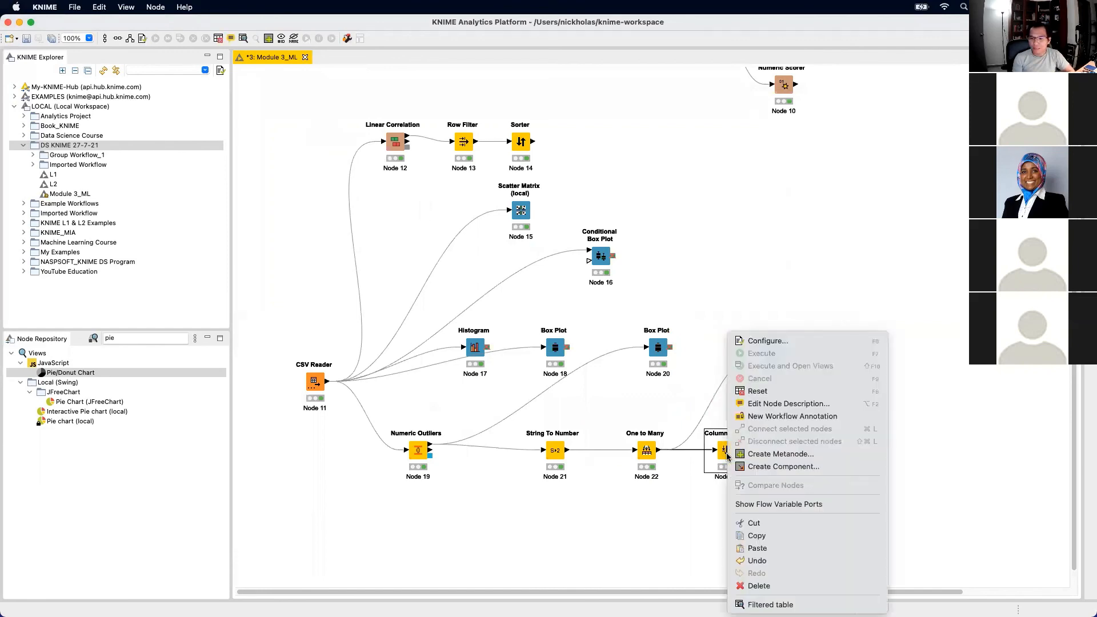
{"action": "left_click", "coordinate": [785, 603]}
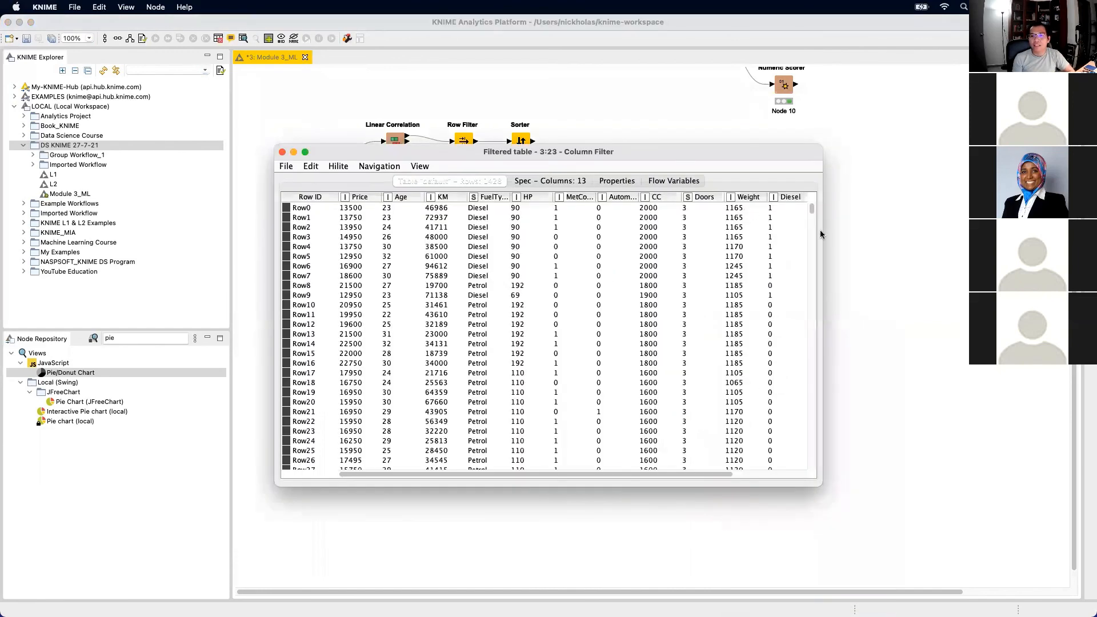
{"action": "left_click_drag", "start_coordinate": [821, 229], "coordinate": [975, 231]}
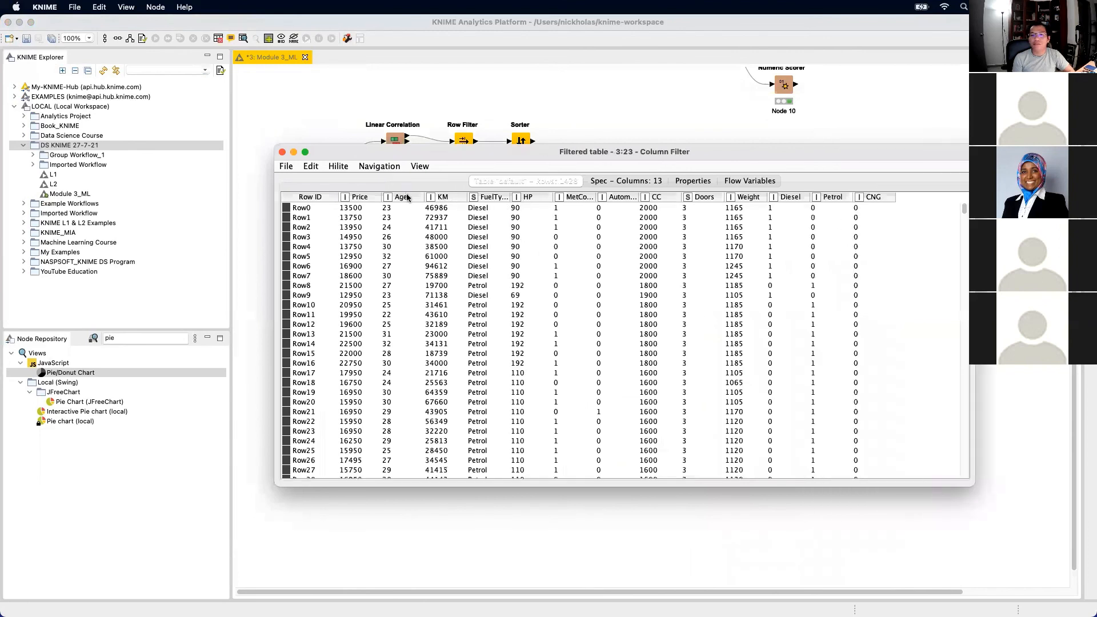
{"action": "left_click", "coordinate": [282, 152]}
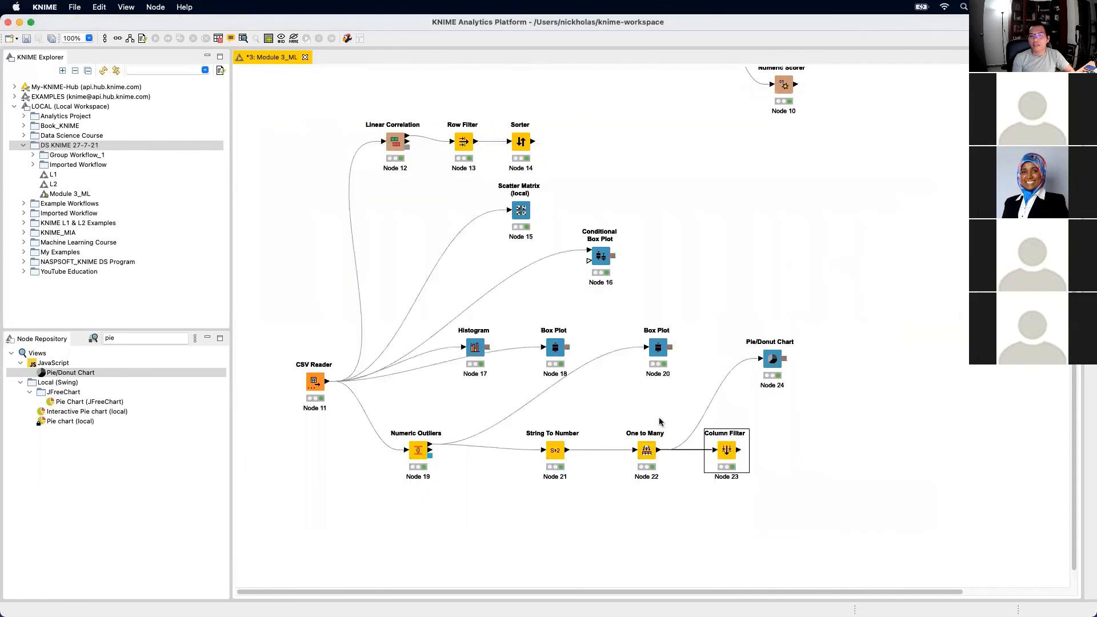
Reconfigure the Column Filter node by excluding all columns and including Price, Age, KM and HP again
{"action": "double_click", "coordinate": [727, 451]}
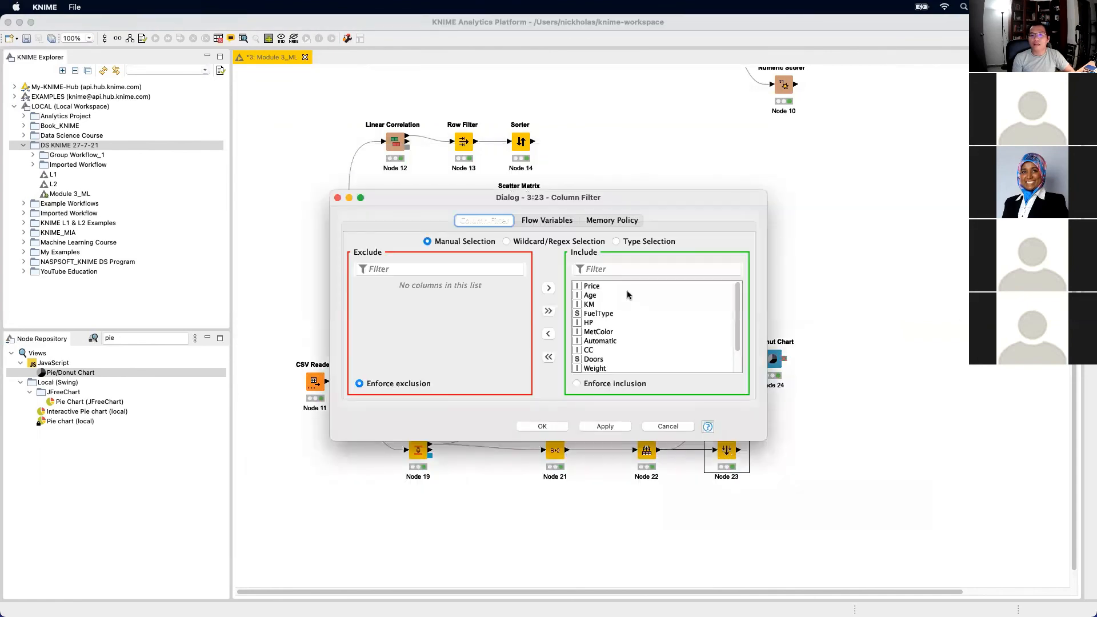
{"action": "left_click", "coordinate": [548, 357]}
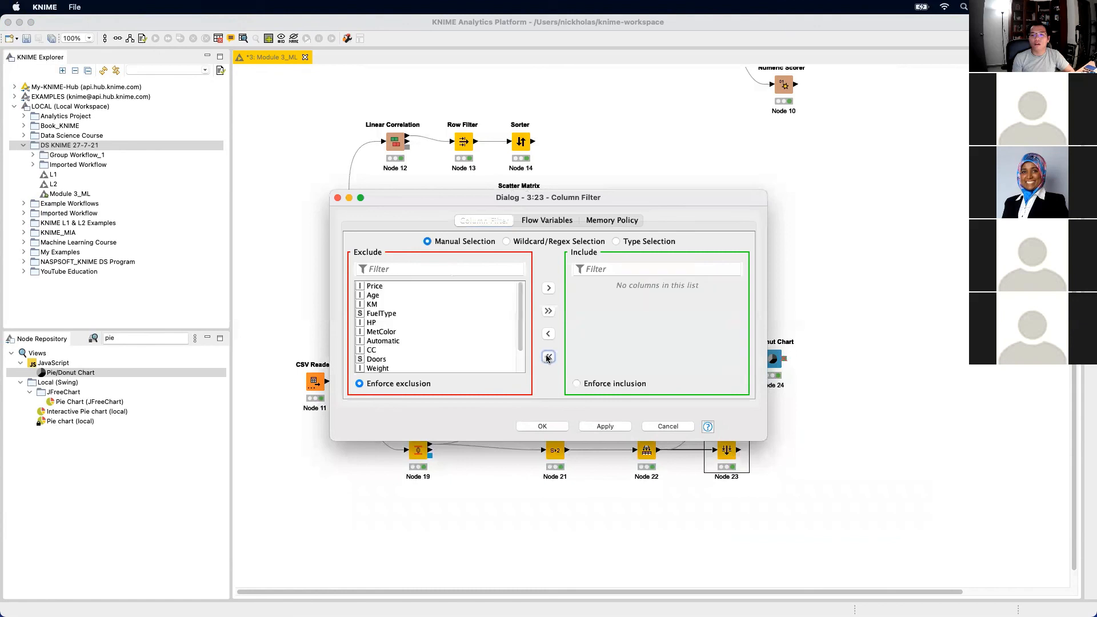
{"action": "double_click", "coordinate": [375, 286]}
{"action": "double_click", "coordinate": [376, 287]}
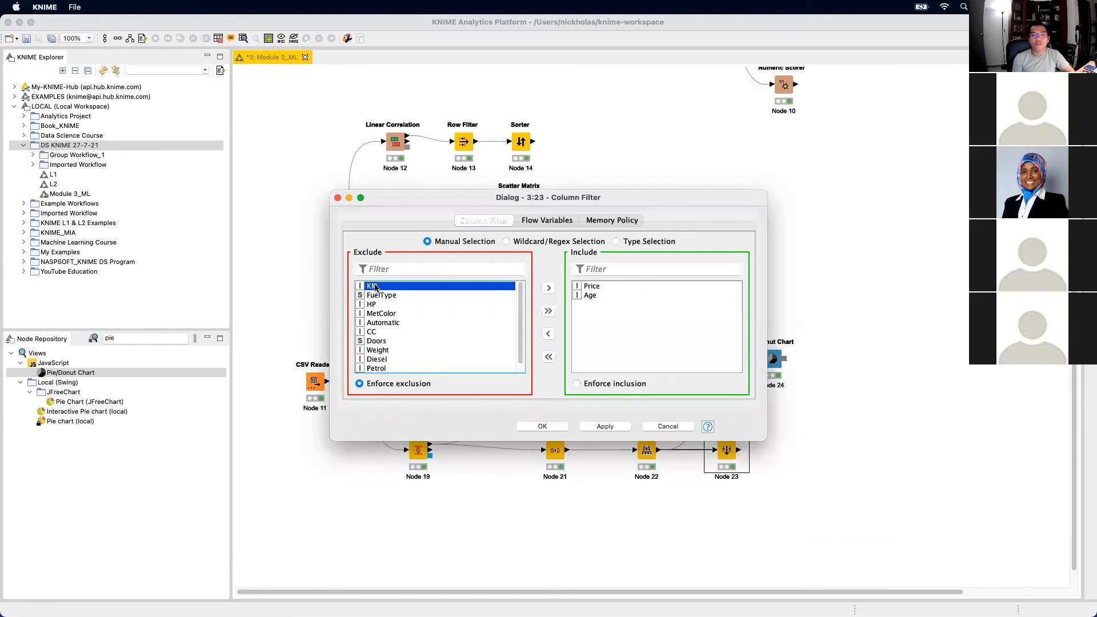
{"action": "double_click", "coordinate": [377, 287]}
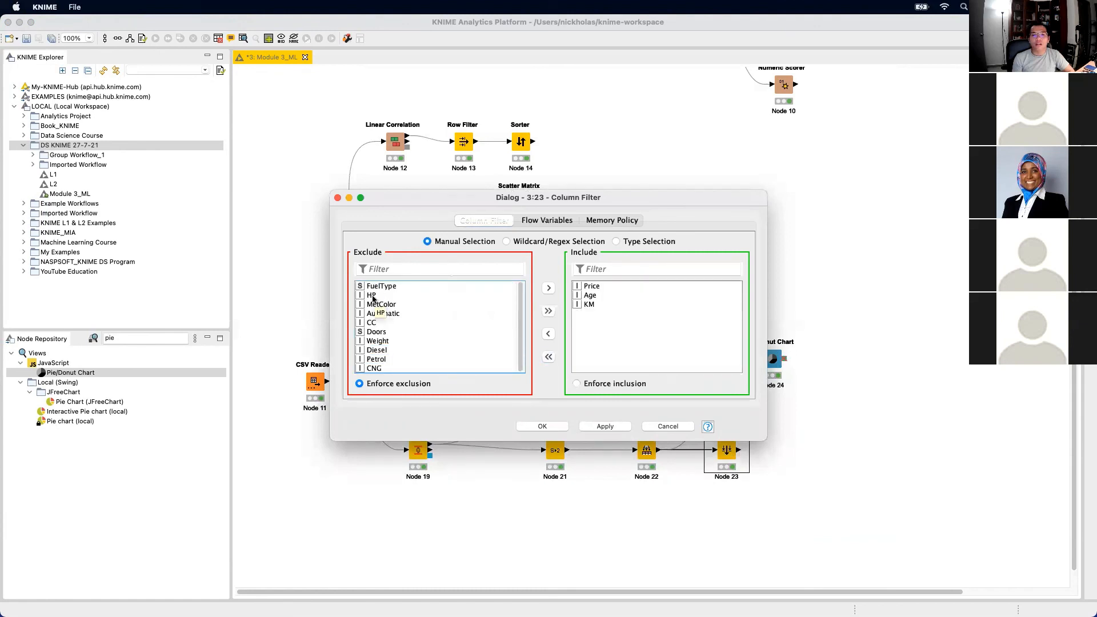
{"action": "double_click", "coordinate": [372, 296]}
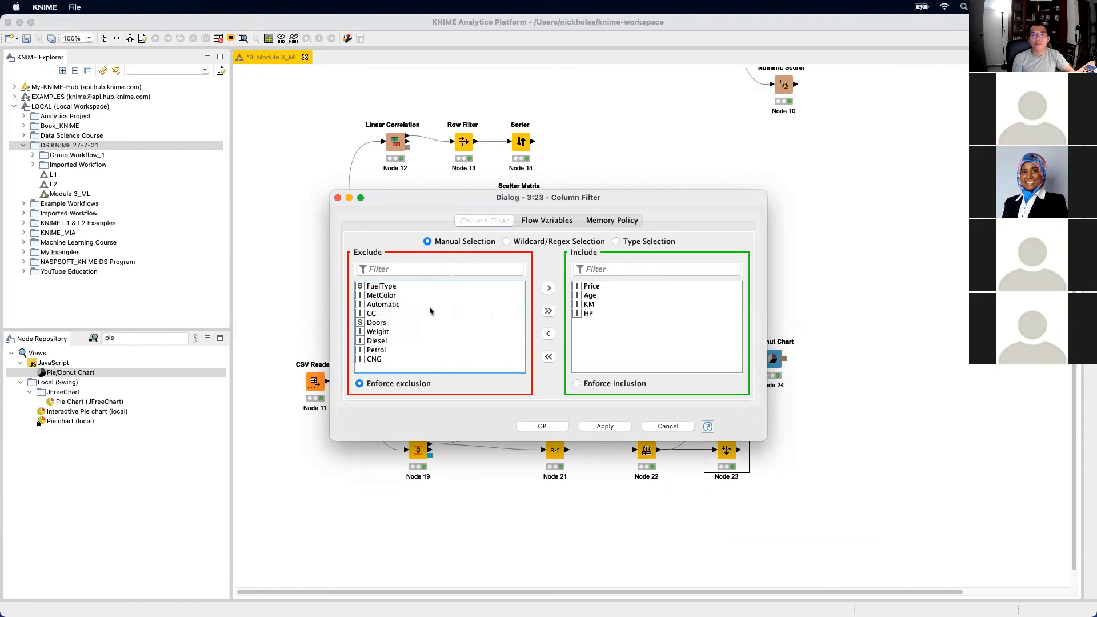
Add Automatic, Diesel and Petrol to the Column Filter's included columns and apply the configuration
{"action": "left_click", "coordinate": [390, 305]}
{"action": "double_click", "coordinate": [391, 306]}
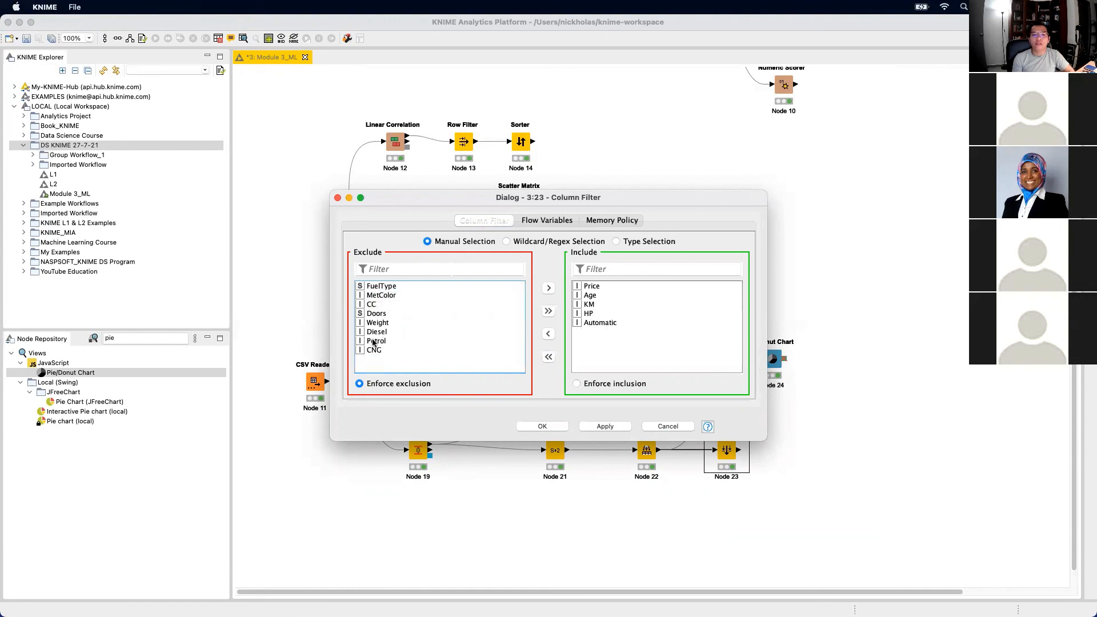
{"action": "double_click", "coordinate": [375, 333]}
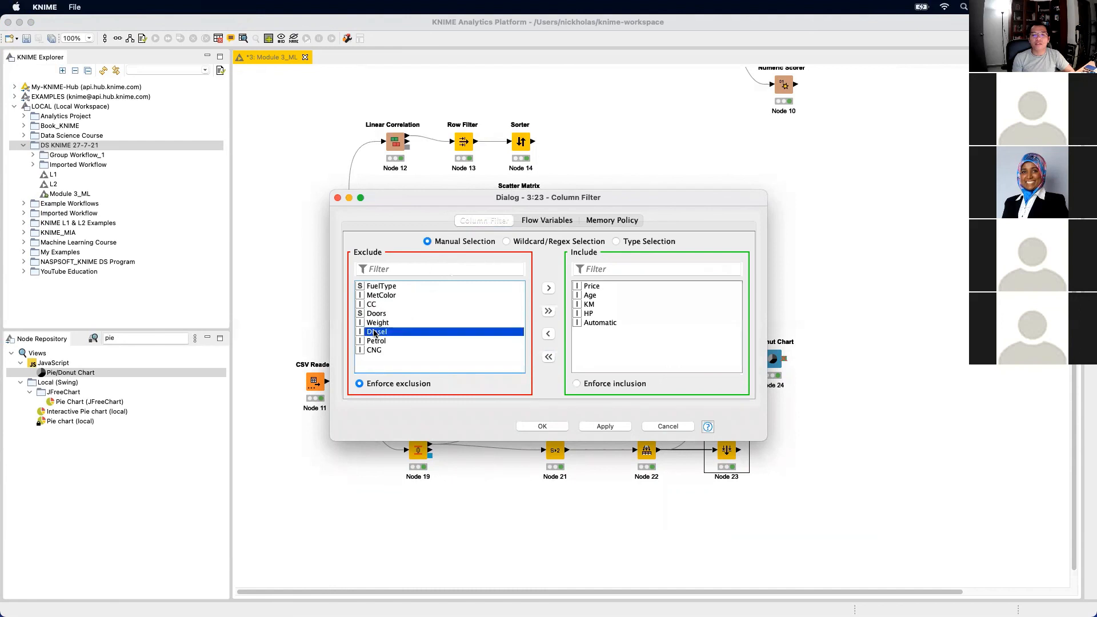
{"action": "double_click", "coordinate": [379, 333]}
{"action": "left_click", "coordinate": [606, 427]}
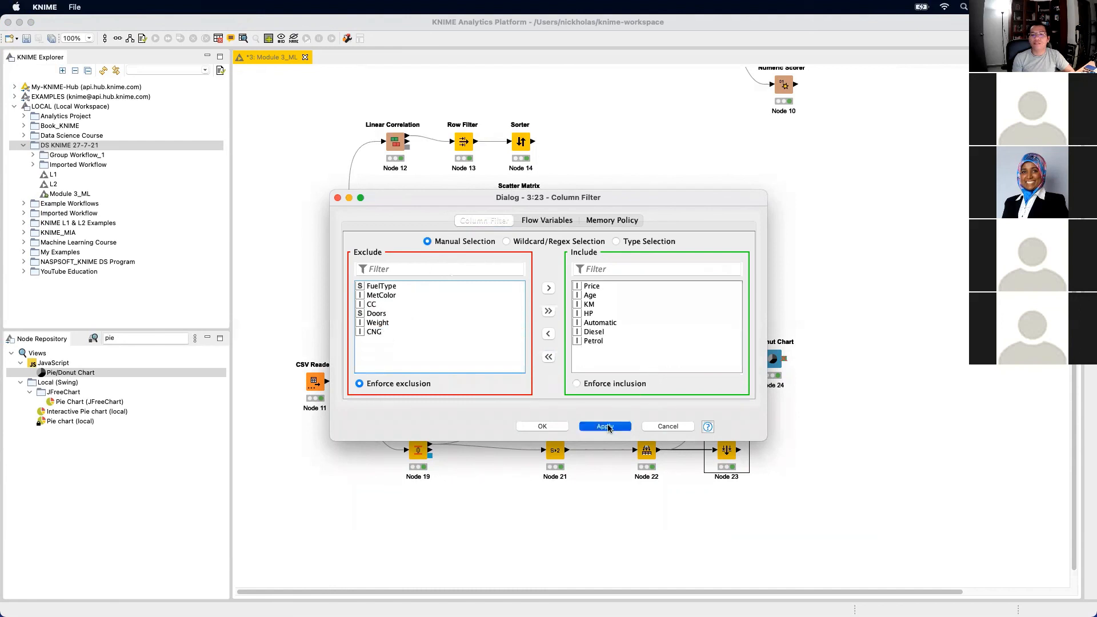
{"action": "left_click", "coordinate": [543, 426]}
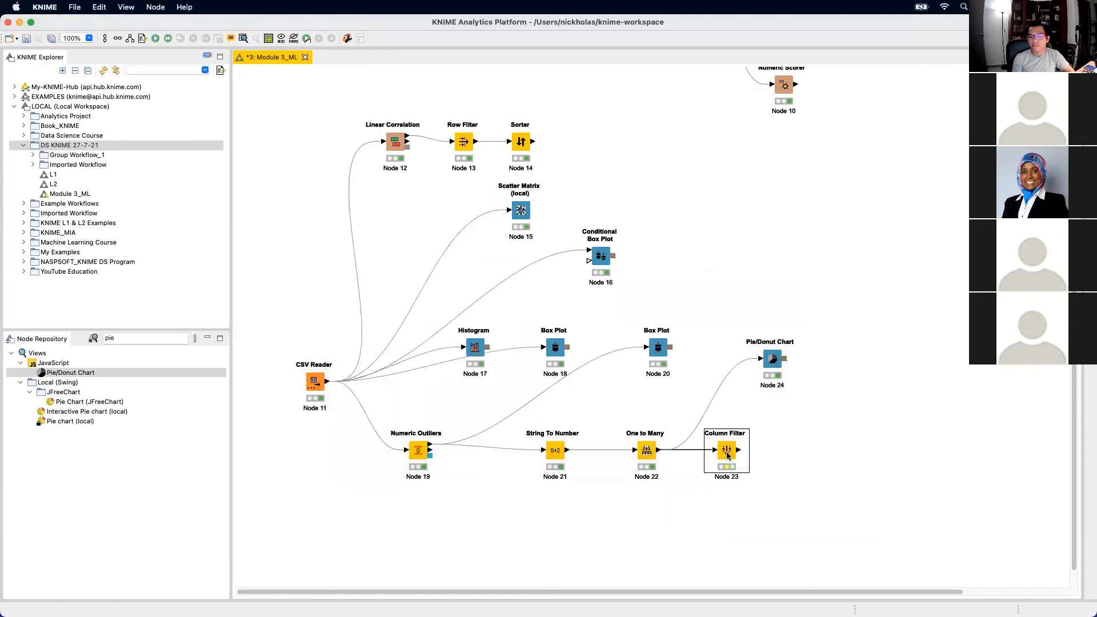
Execute the reconfigured Column Filter node and check the columns in its filtered table
{"action": "right_click", "coordinate": [727, 451]}
{"action": "left_click", "coordinate": [783, 355]}
{"action": "right_click", "coordinate": [727, 451]}
{"action": "left_click", "coordinate": [803, 604]}
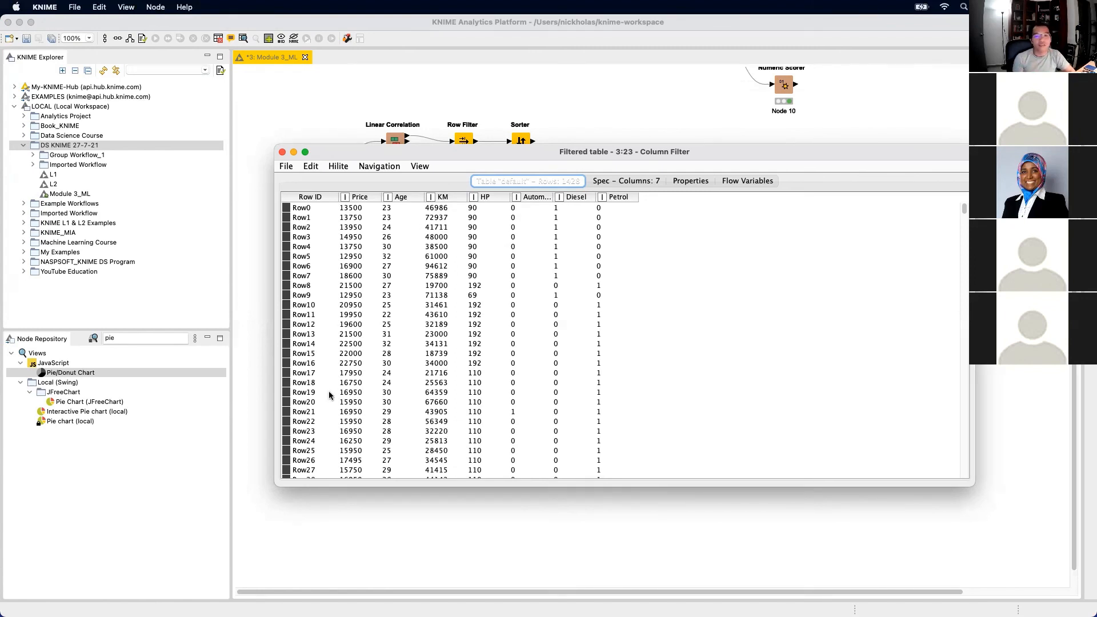
{"action": "left_click", "coordinate": [283, 152]}
Search the node repository for normalizer and add a Normalizer node connected to the Column Filter's output
{"action": "left_click", "coordinate": [174, 337]}
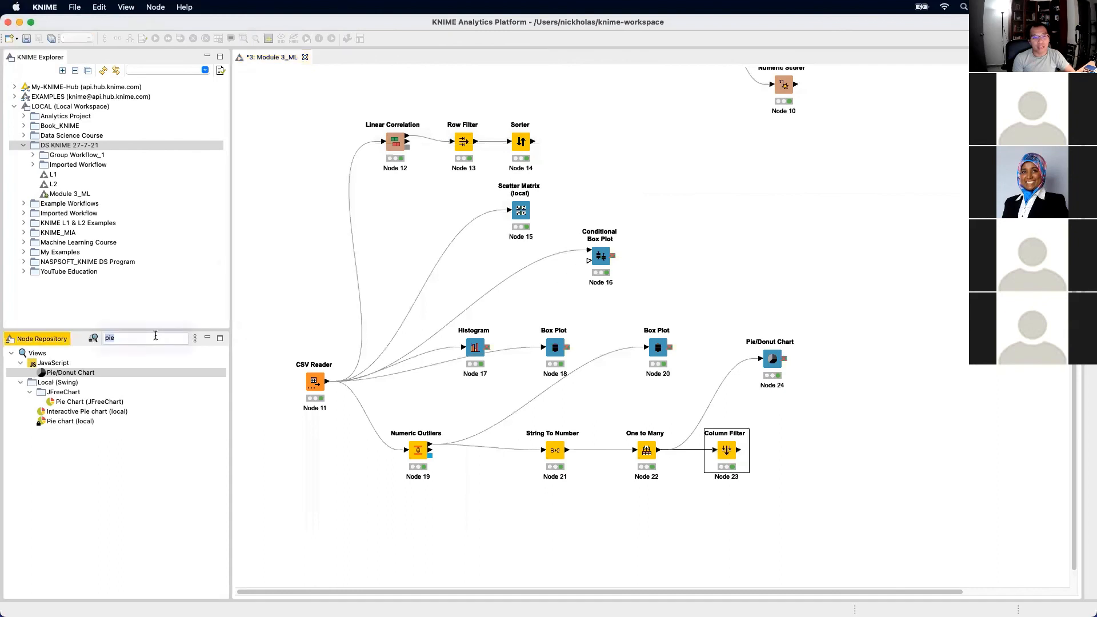
{"action": "type", "text": "nor"}
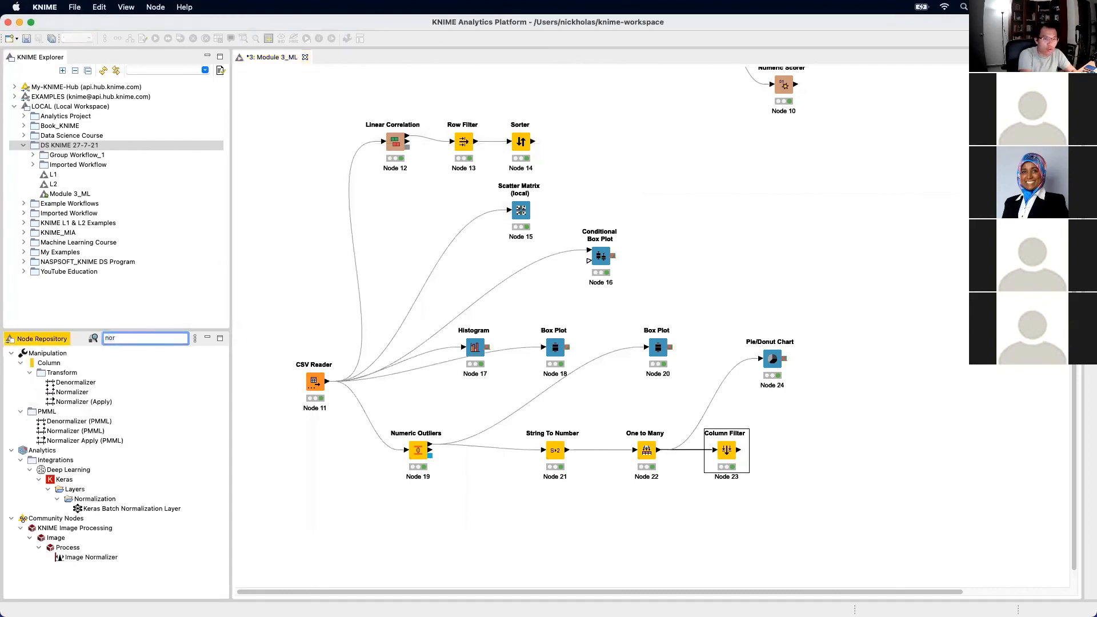
{"action": "type", "text": "mali"}
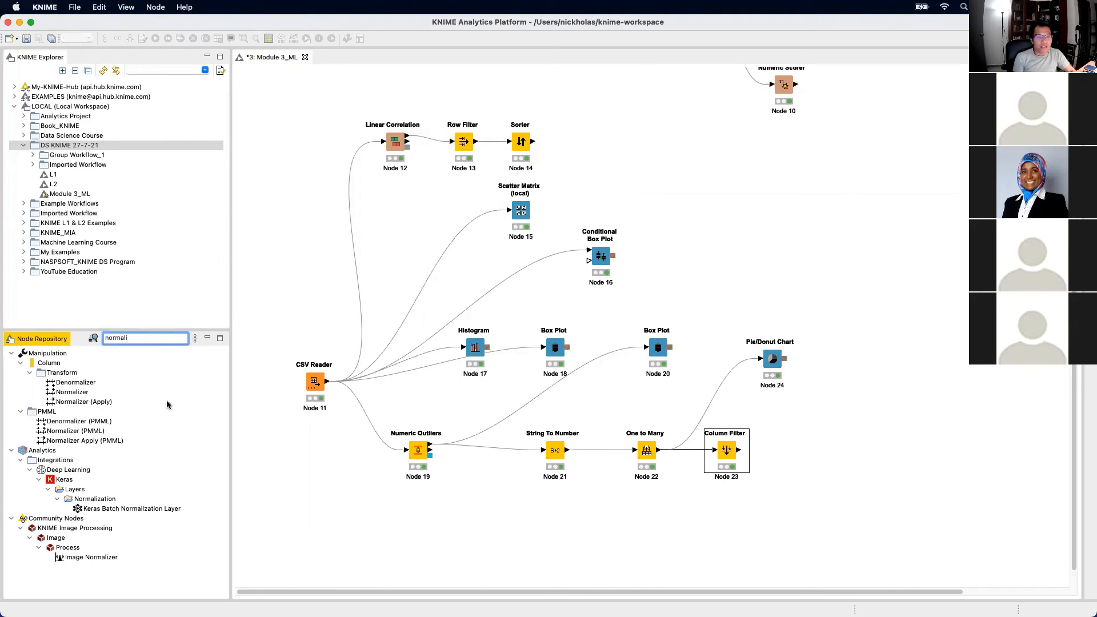
{"action": "left_click", "coordinate": [72, 392]}
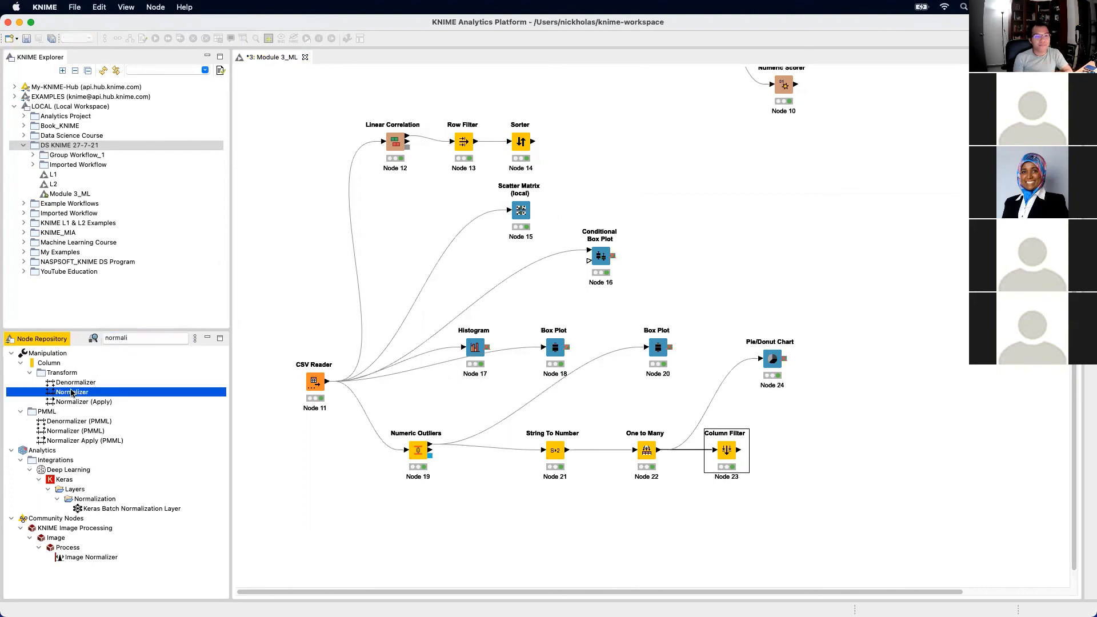
{"action": "left_click", "coordinate": [142, 338]}
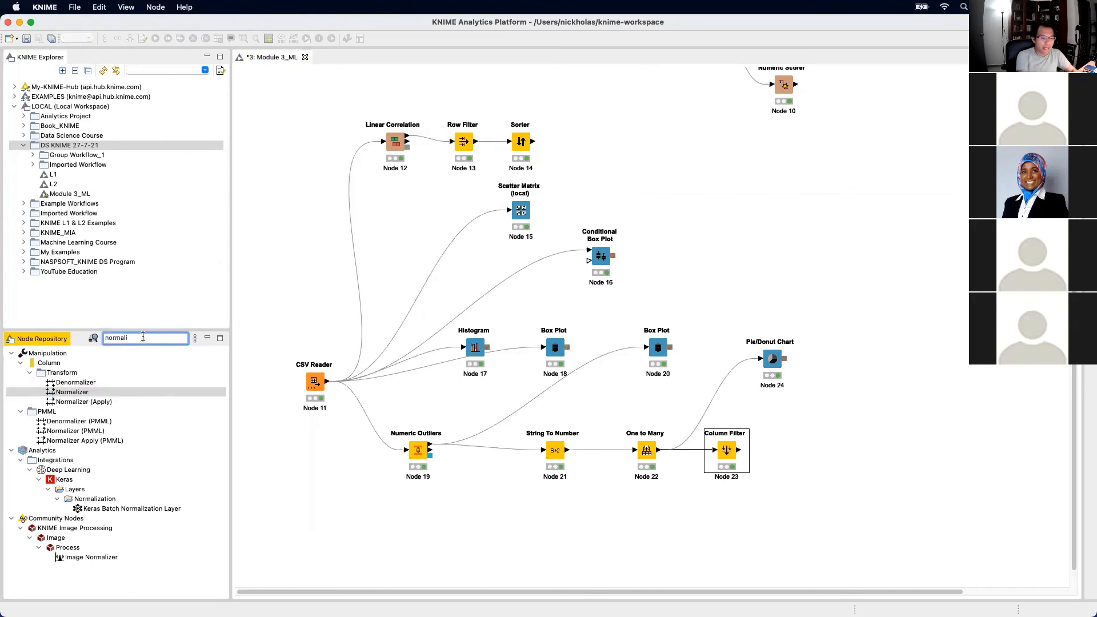
{"action": "key", "text": "BackSpace"}
{"action": "type", "text": "iz"}
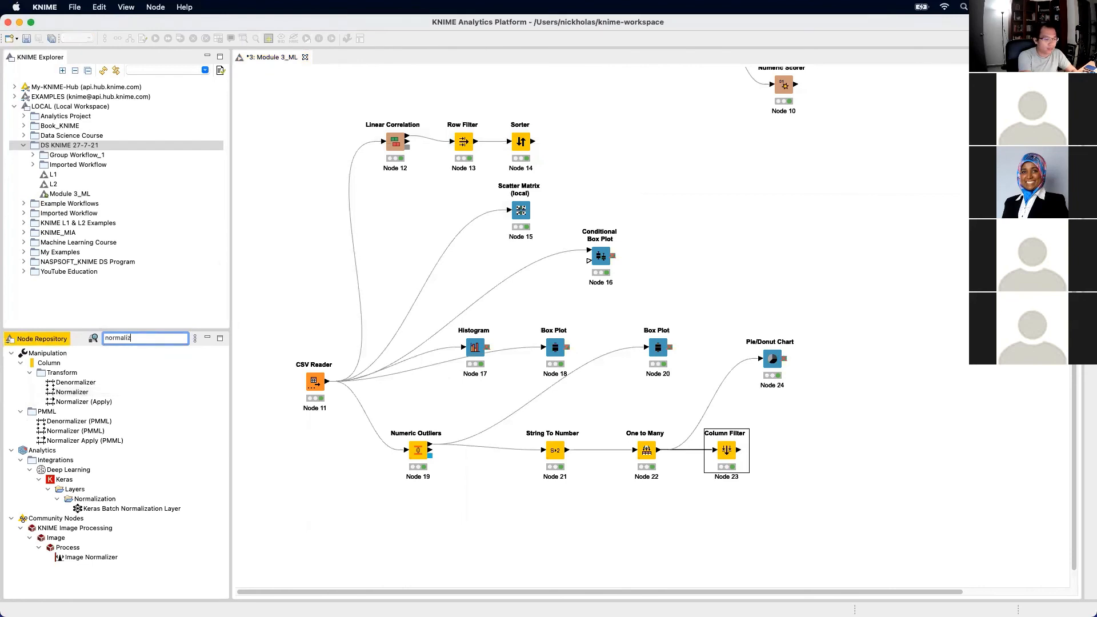
{"action": "type", "text": "er"}
{"action": "left_click", "coordinate": [65, 392]}
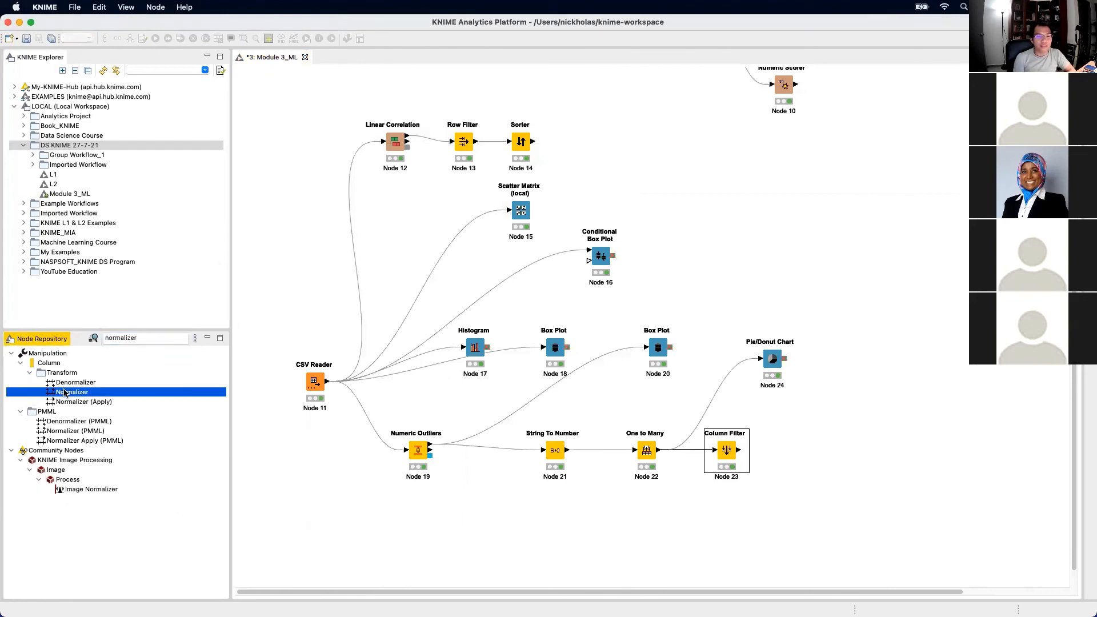
{"action": "left_click_drag", "start_coordinate": [64, 392], "coordinate": [783, 451]}
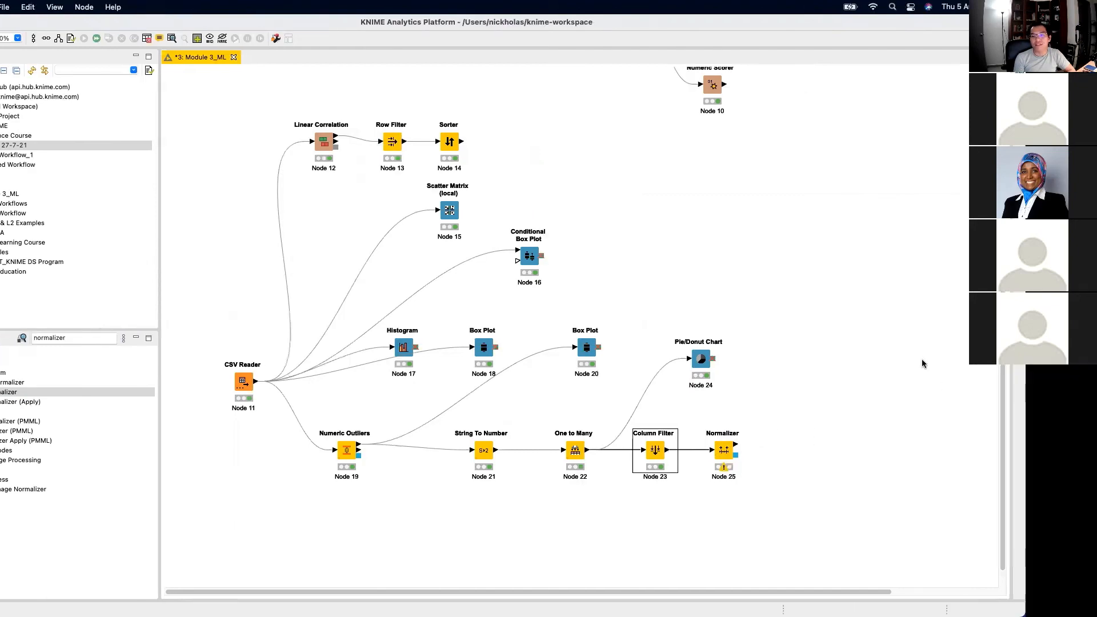
Switch to the course slides and review the Features Scaling / Normalization page
{"action": "key", "text": "Right"}
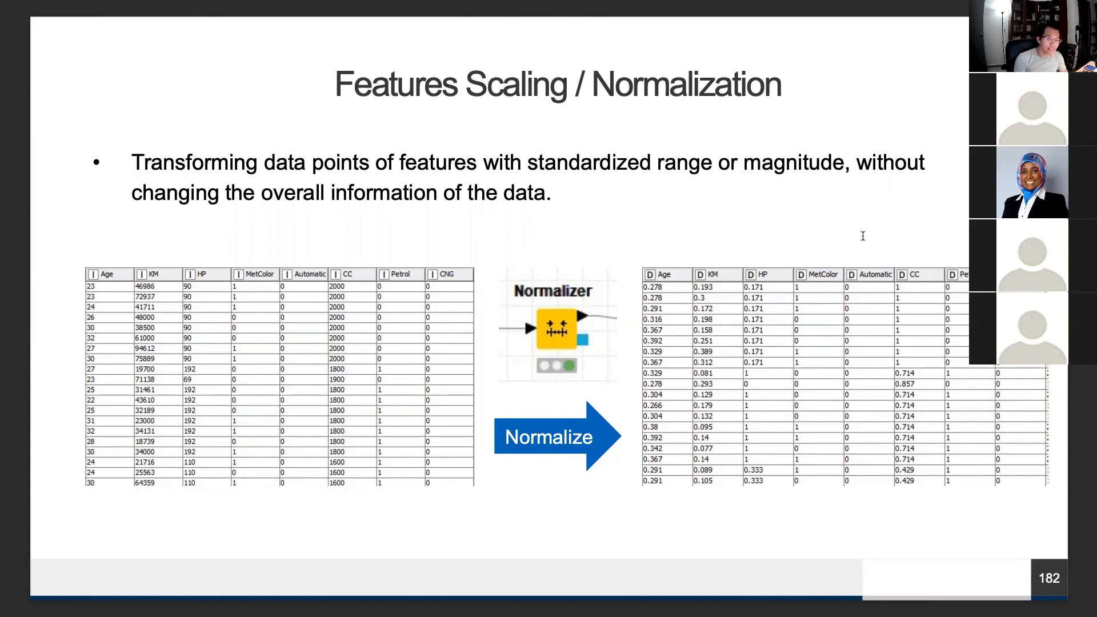
{"action": "key", "text": "ctrl+Right"}
{"action": "key", "text": "ctrl+Left"}
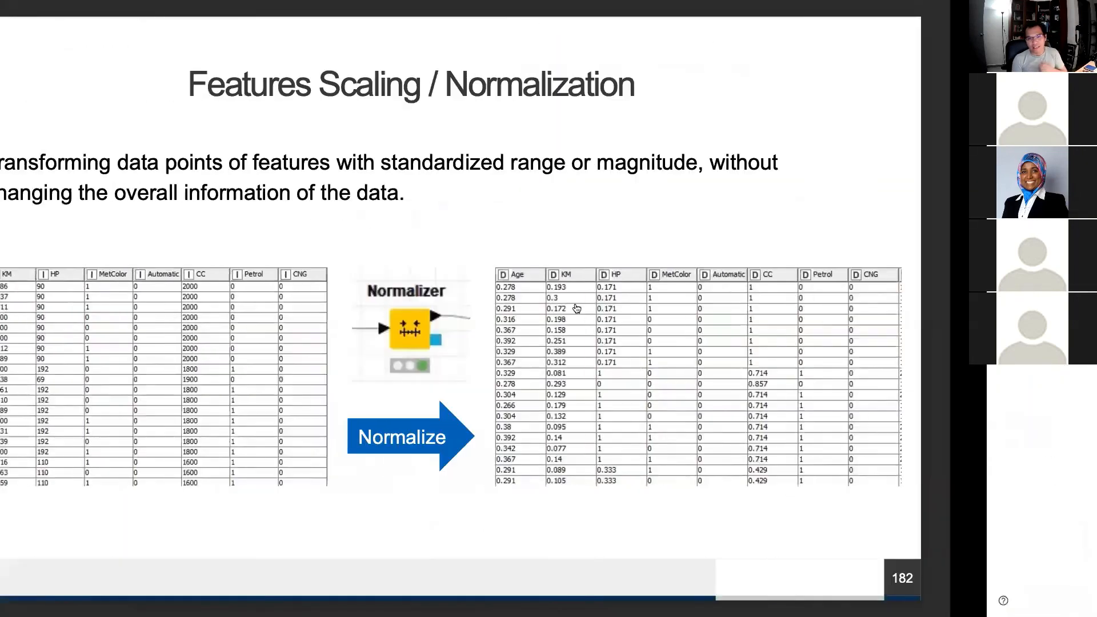
Switch back to KNIME and configure the Normalizer to exclude Price, keeping Min-Max Normalization with a 0.0 to 1.0 range
{"action": "key", "text": "ctrl+Left"}
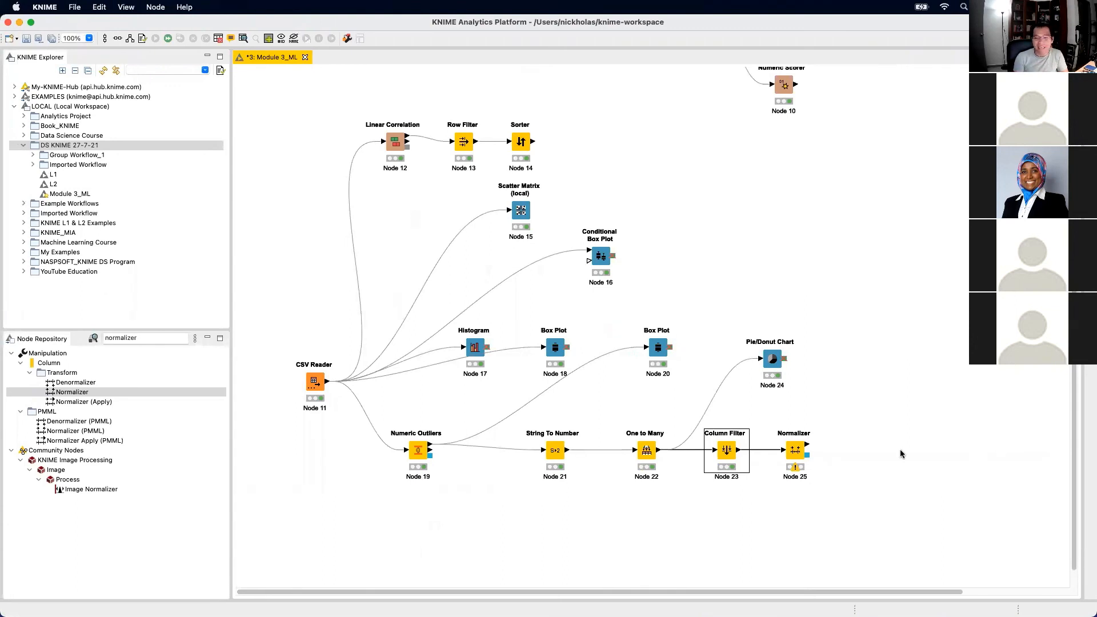
{"action": "double_click", "coordinate": [795, 451]}
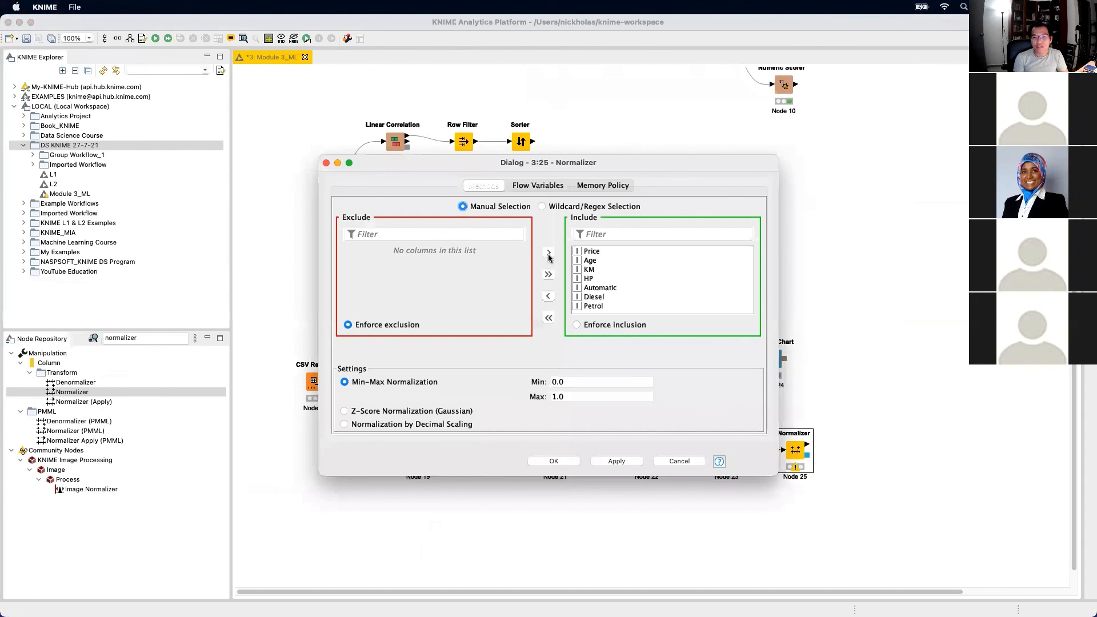
{"action": "double_click", "coordinate": [589, 252]}
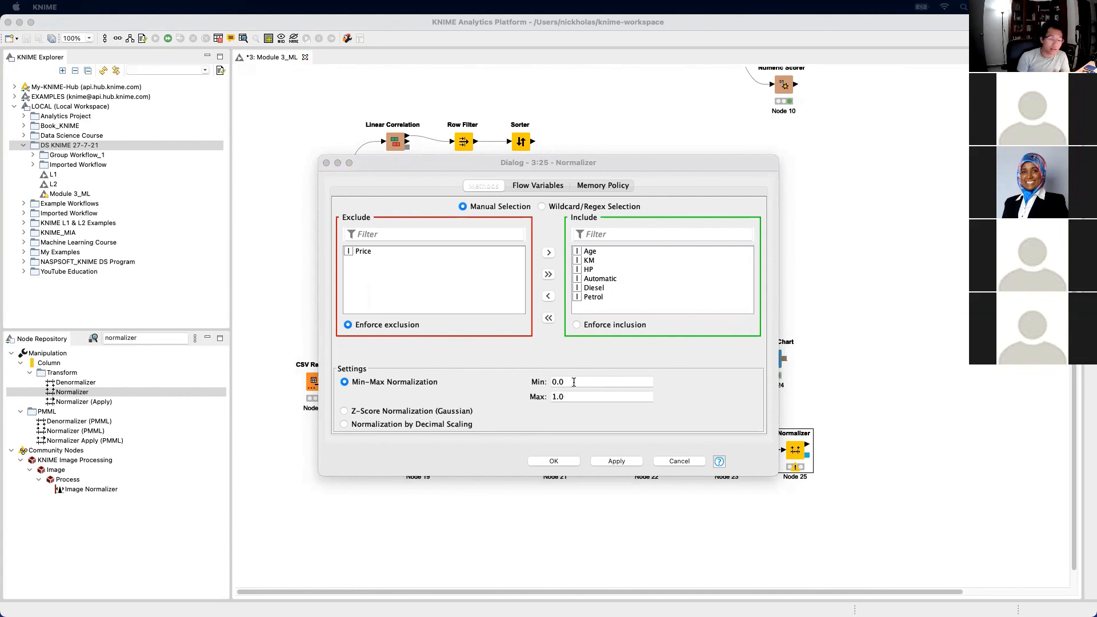
{"action": "left_click", "coordinate": [505, 371]}
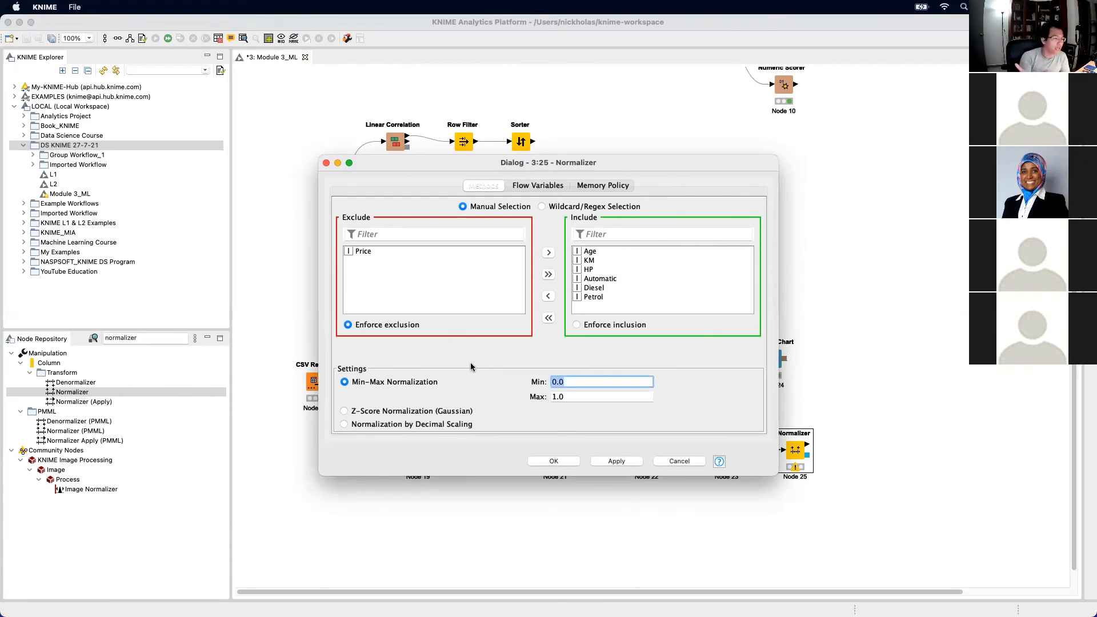
{"action": "left_click", "coordinate": [595, 384]}
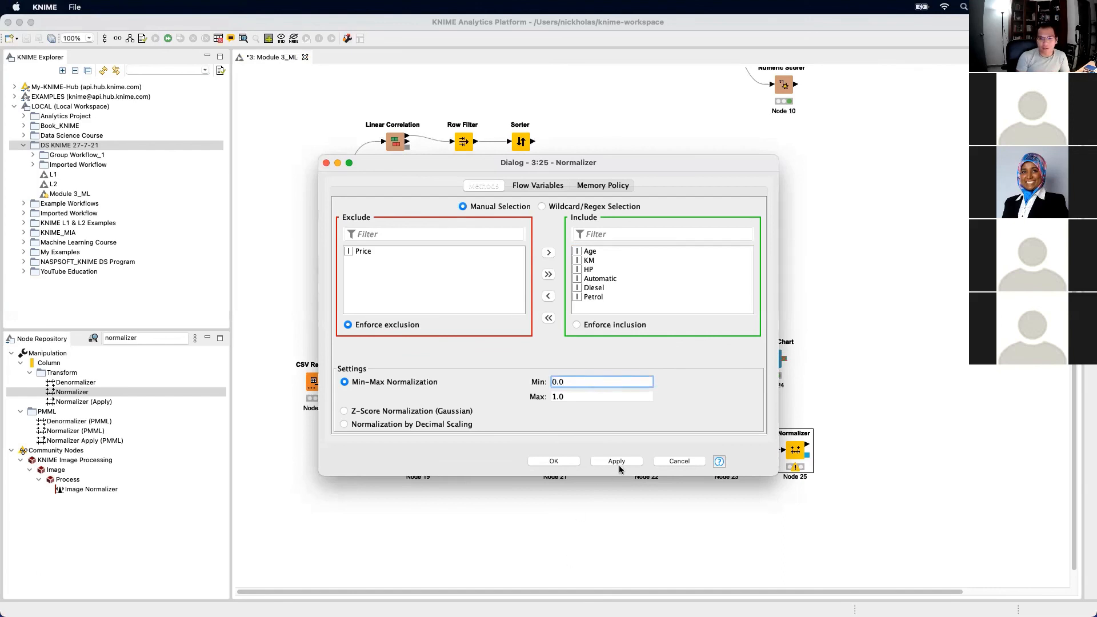
{"action": "left_click", "coordinate": [566, 461]}
Execute the Normalizer node and check the feature values in its normalized table
{"action": "right_click", "coordinate": [795, 451]}
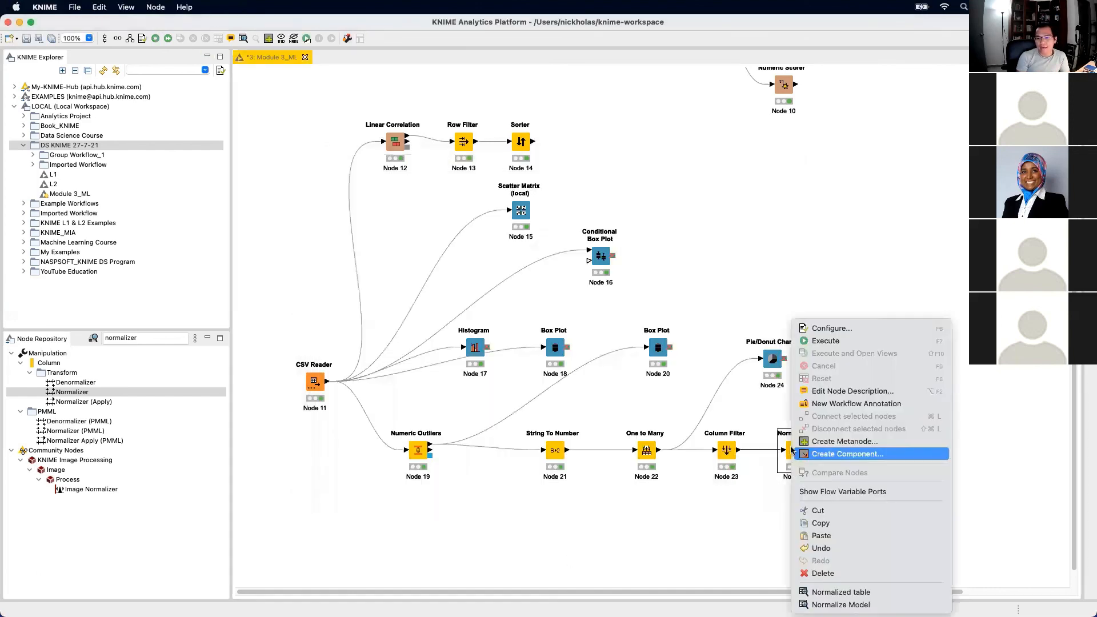
{"action": "left_click", "coordinate": [851, 342]}
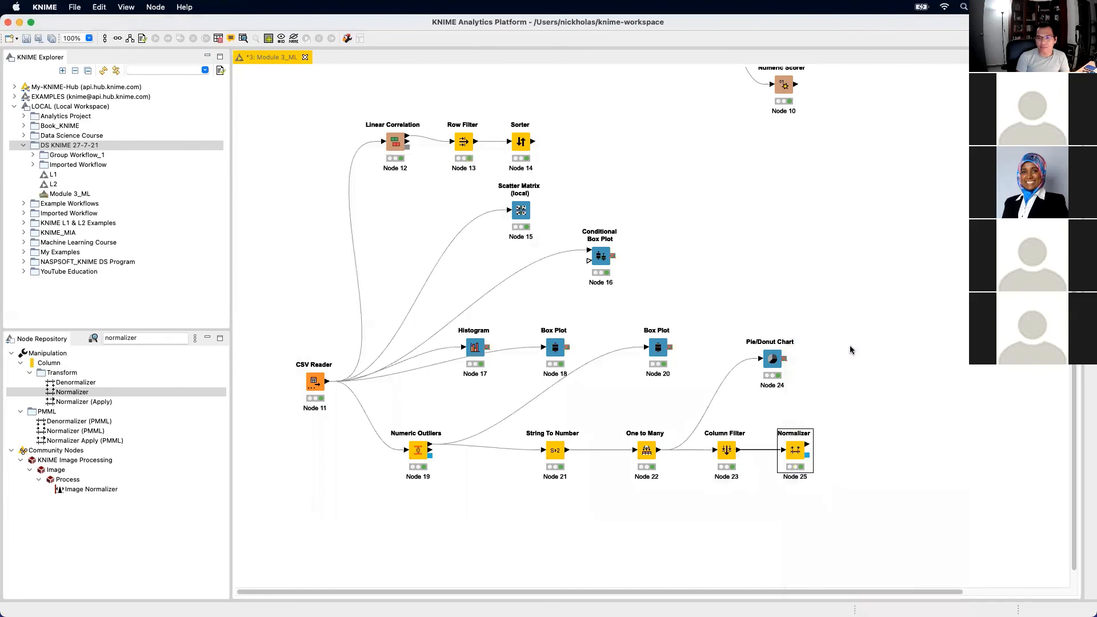
{"action": "right_click", "coordinate": [800, 454]}
{"action": "left_click", "coordinate": [848, 592]}
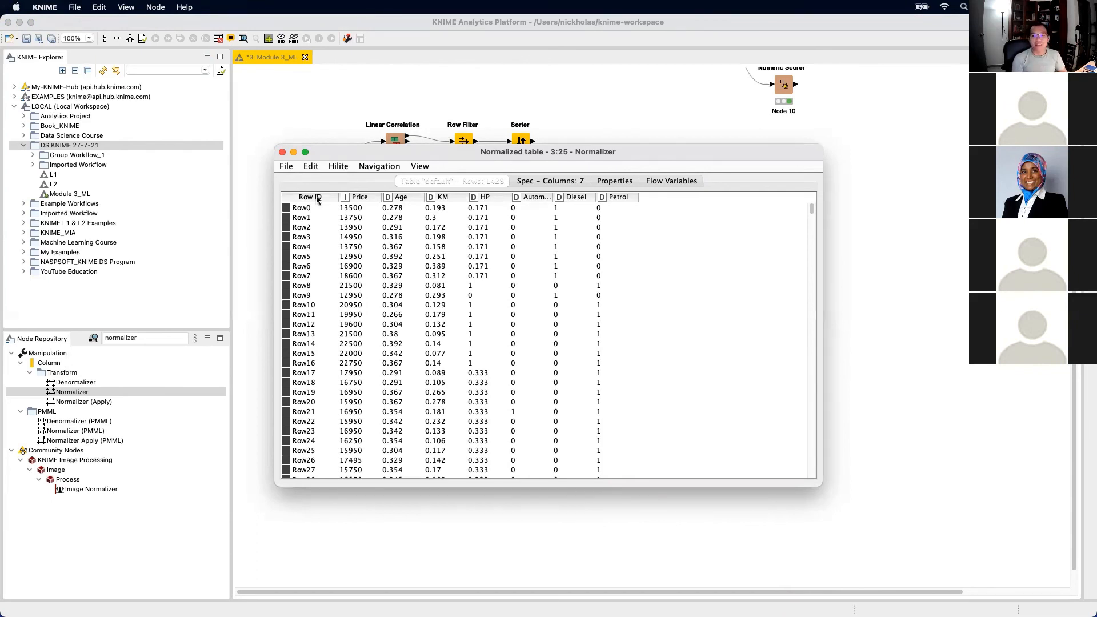
{"action": "left_click", "coordinate": [283, 152]}
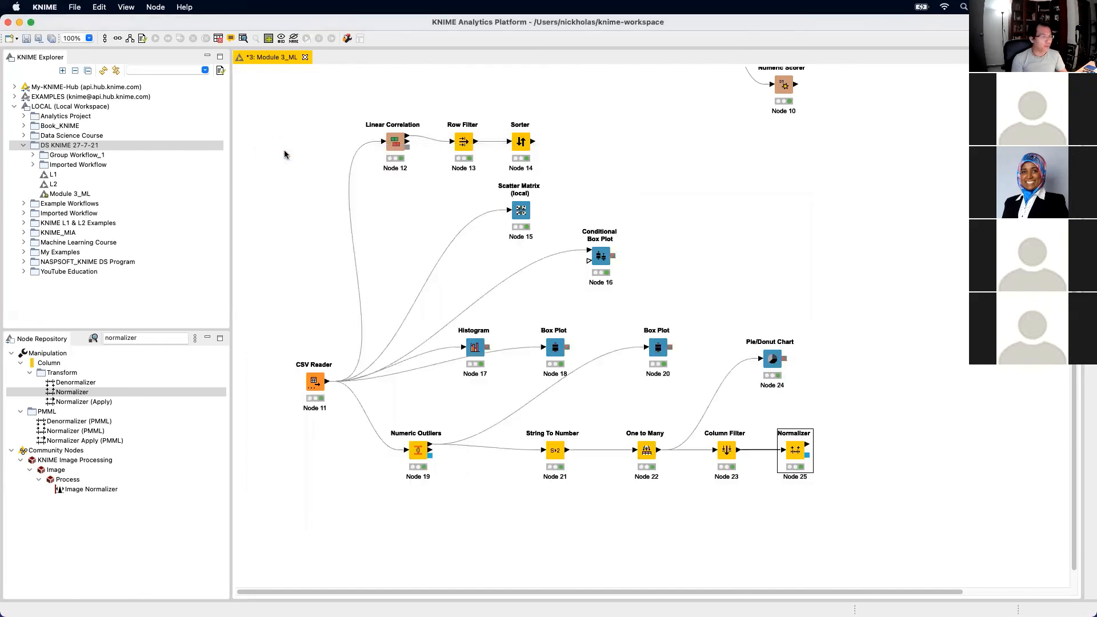